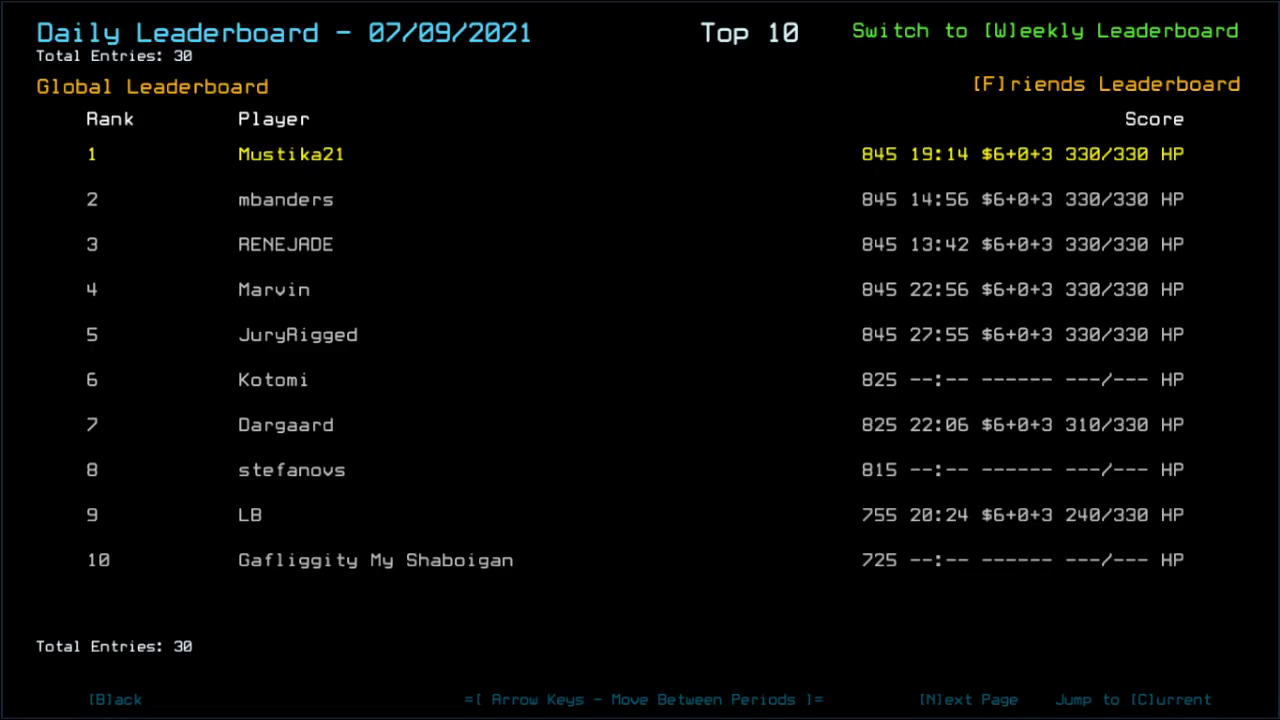
Step: Filter the daily challenge leaderboard to show only Friends
key(f)
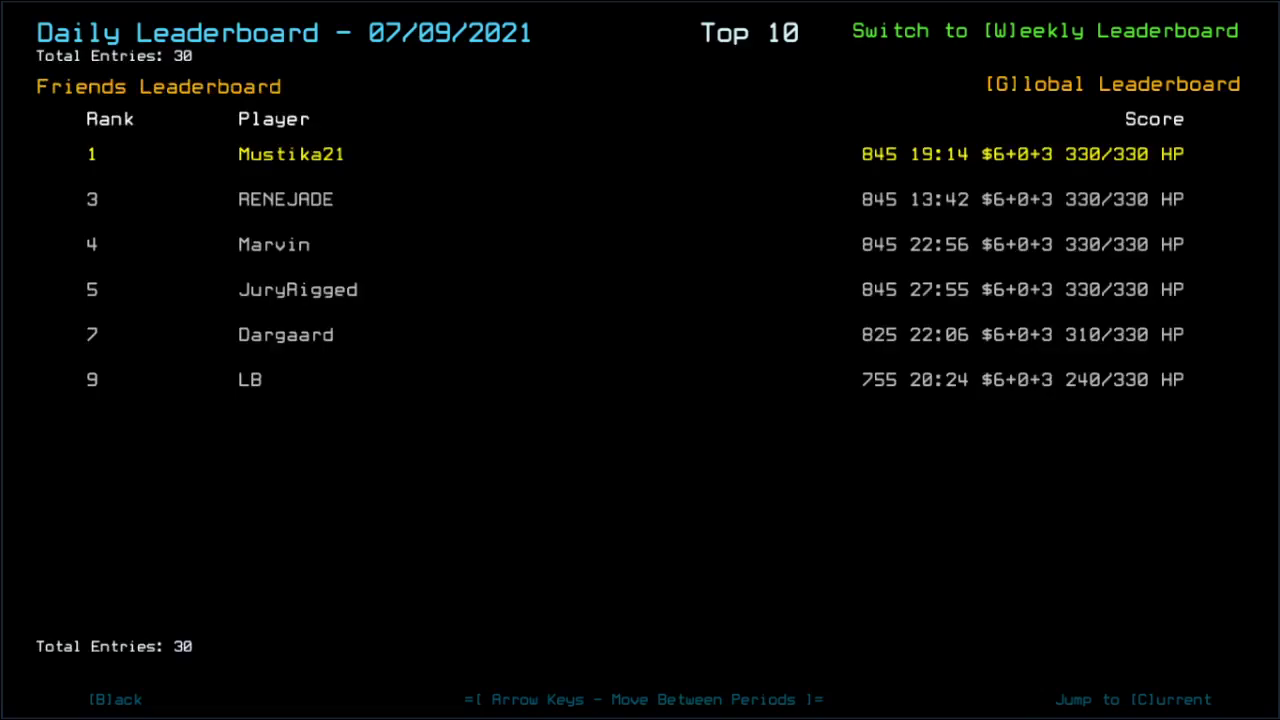
text(gbd)
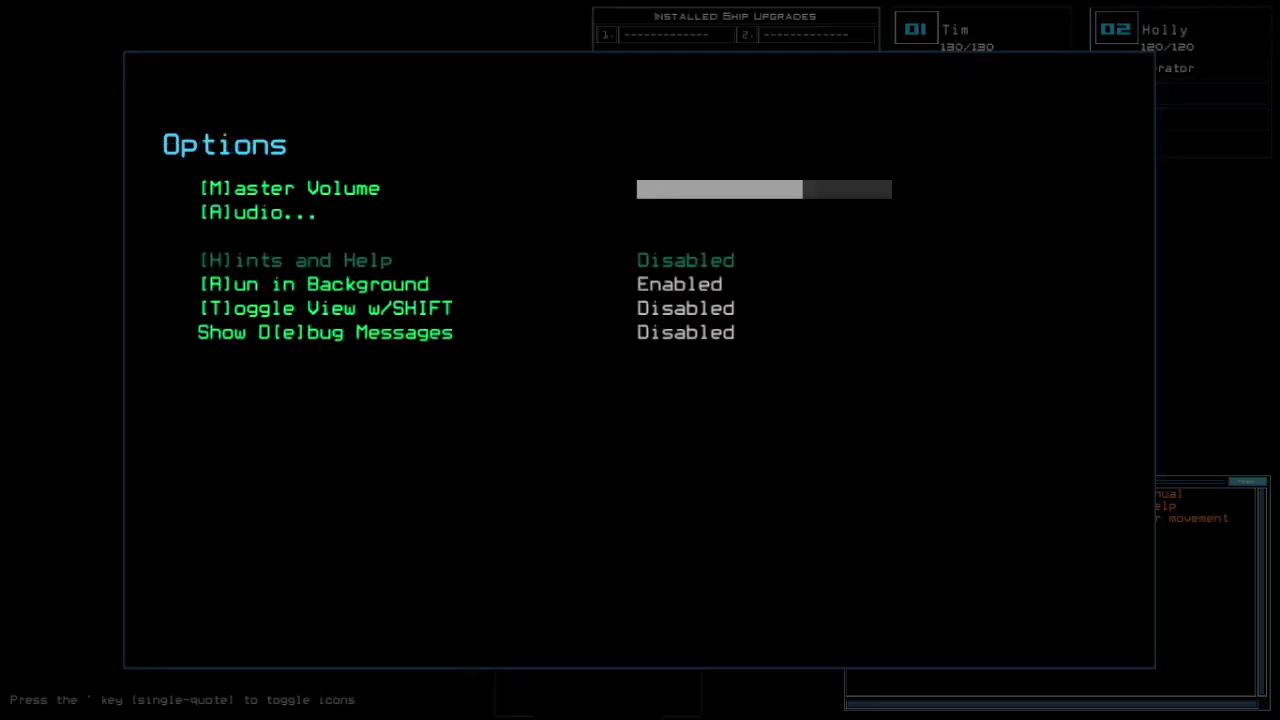
Step: Set graphics Far View to Simple and Quality to Medium, then resume the game
key(g)
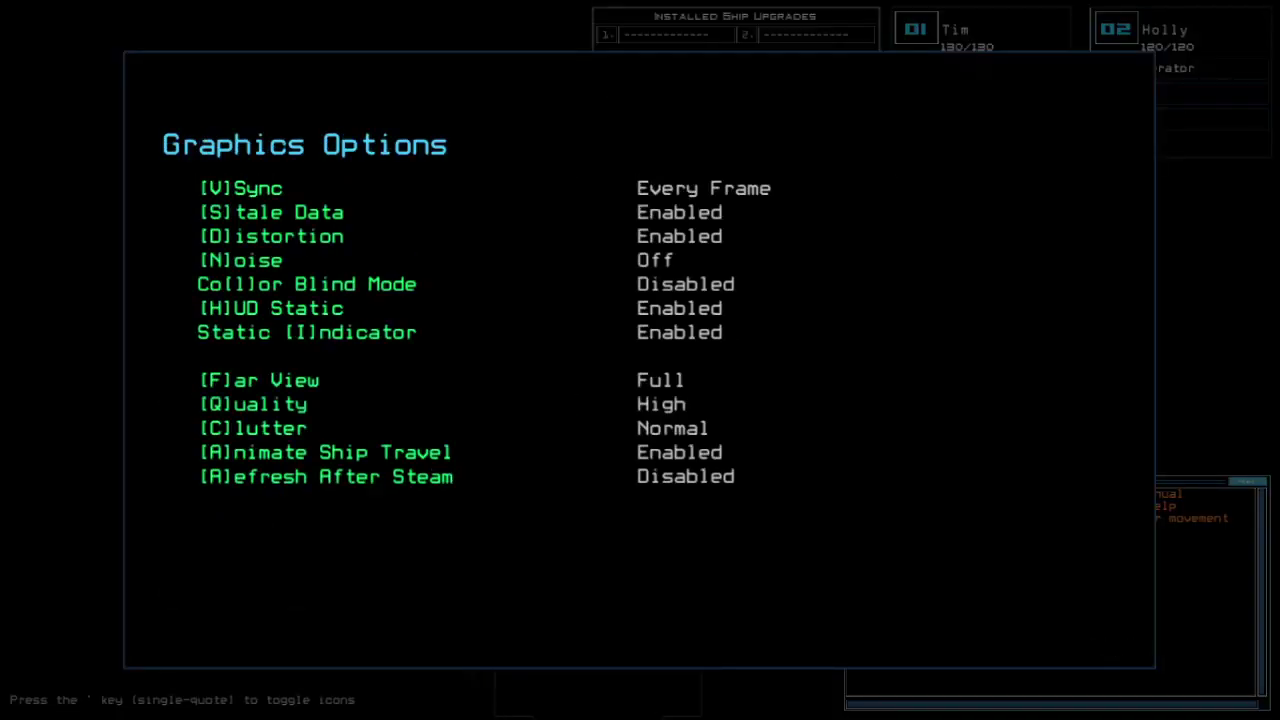
key(f)
key(q)
key(c)
key(b)
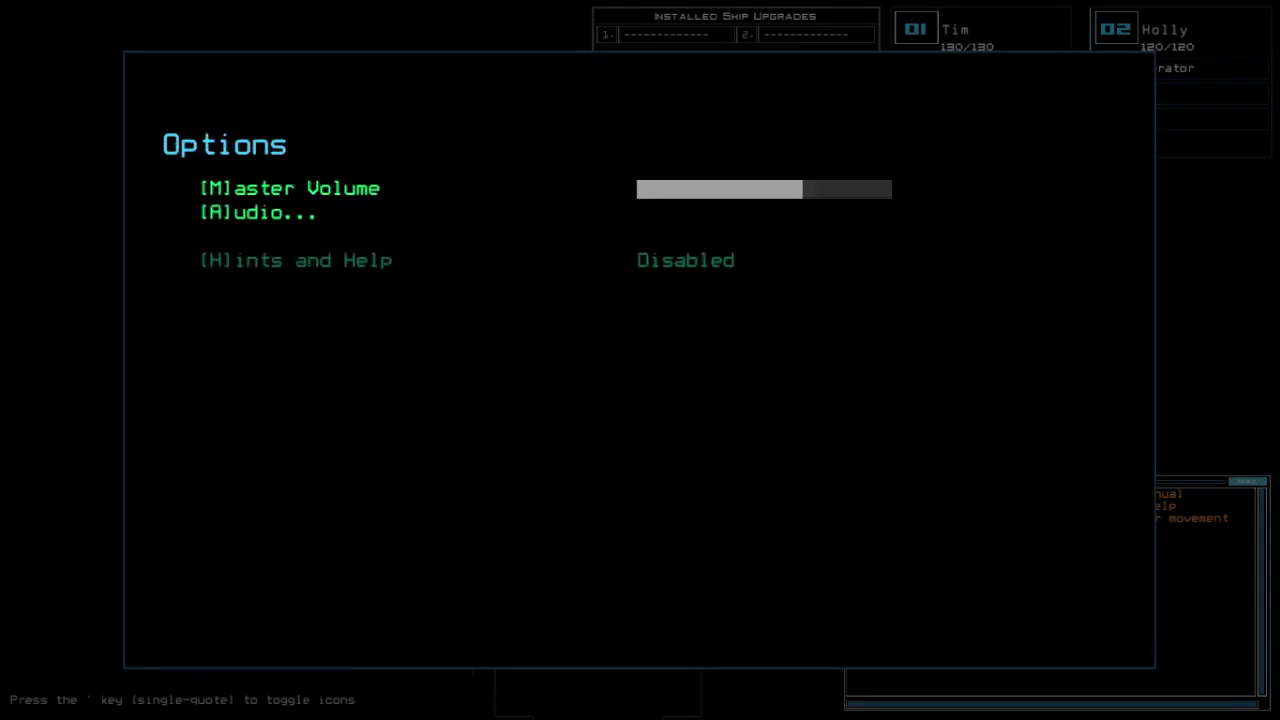
key(b)
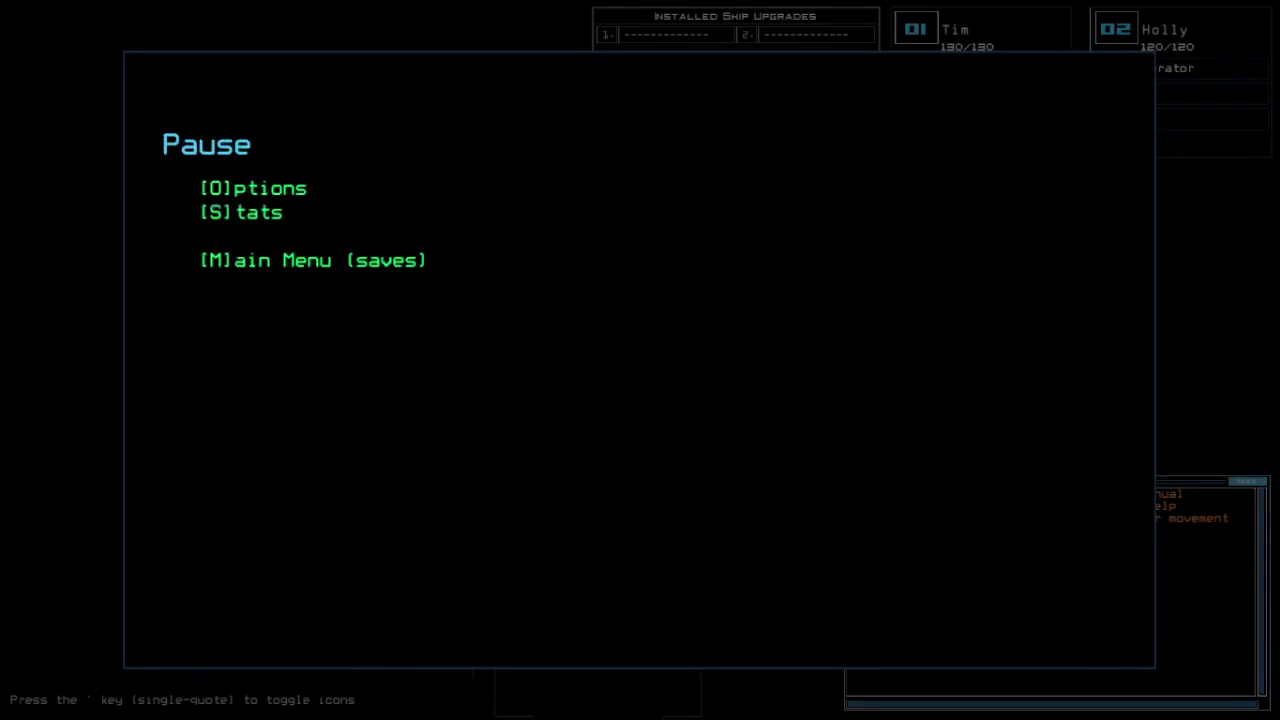
key(b)
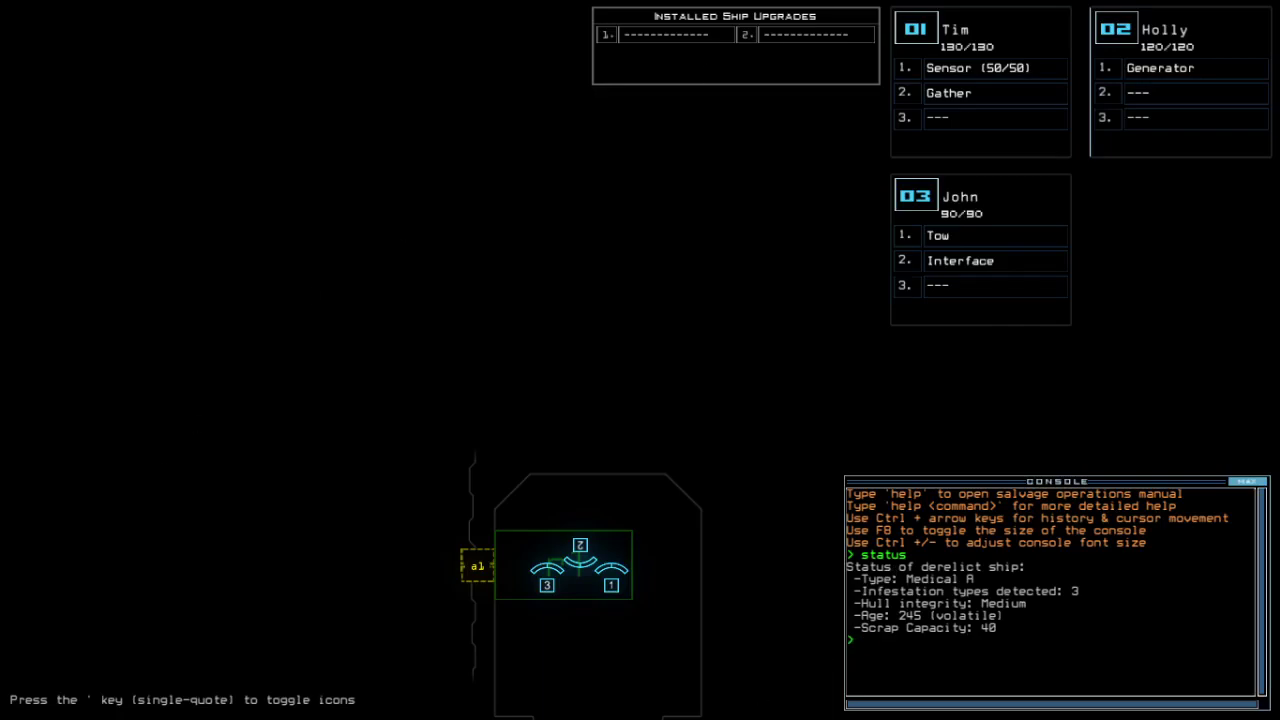
Step: Give John's Tow to Holly, and move Tim's Sensor and Gather to John
key(3)
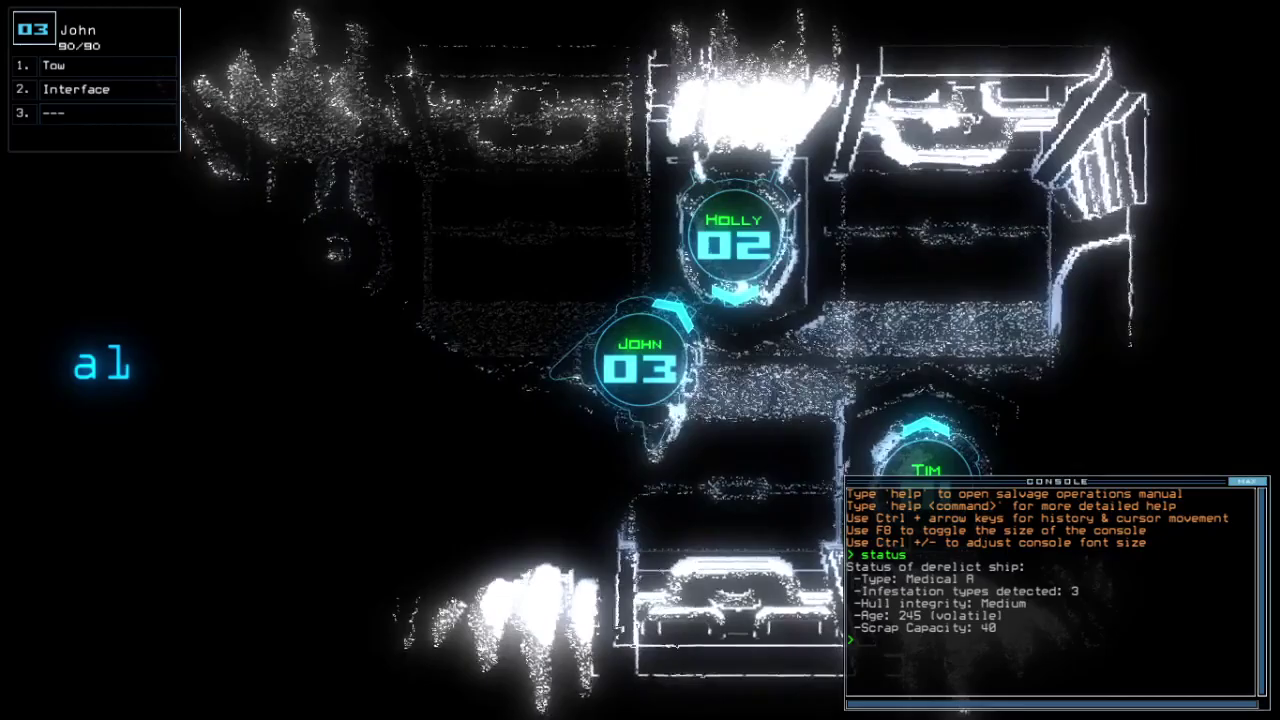
text(swap)
key(Return)
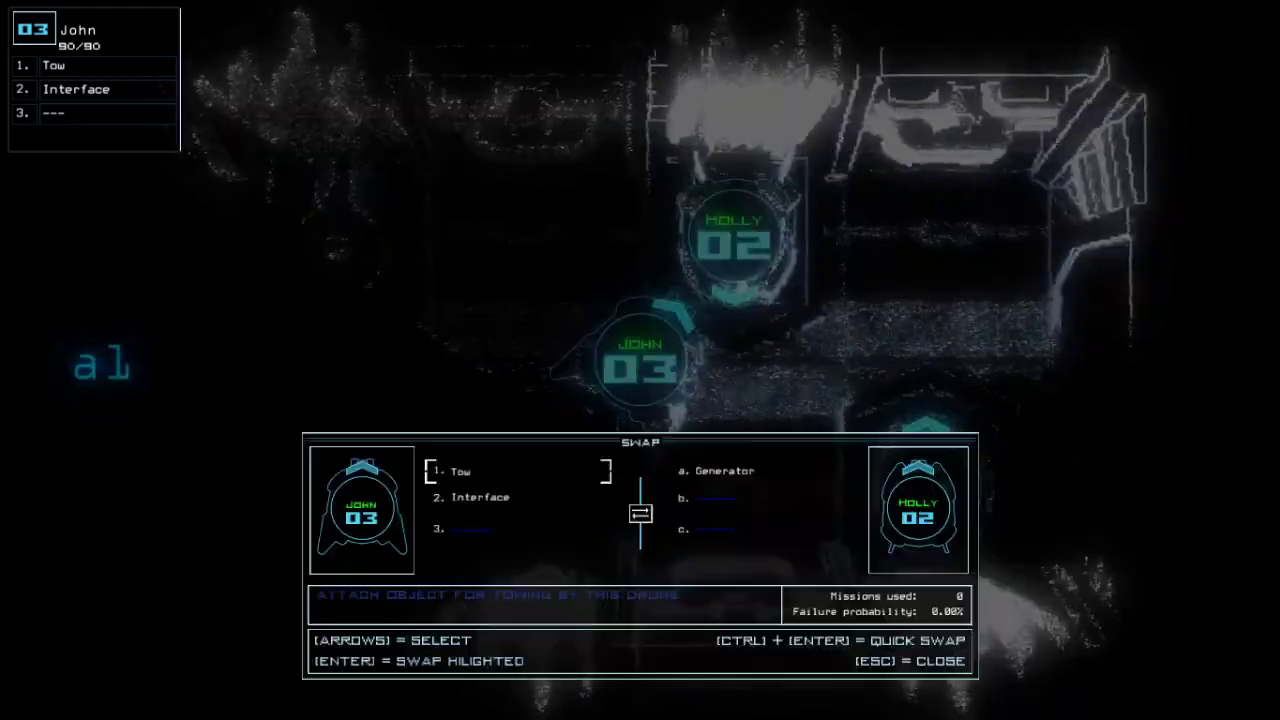
key(Return)
text(swap)
key(Return)
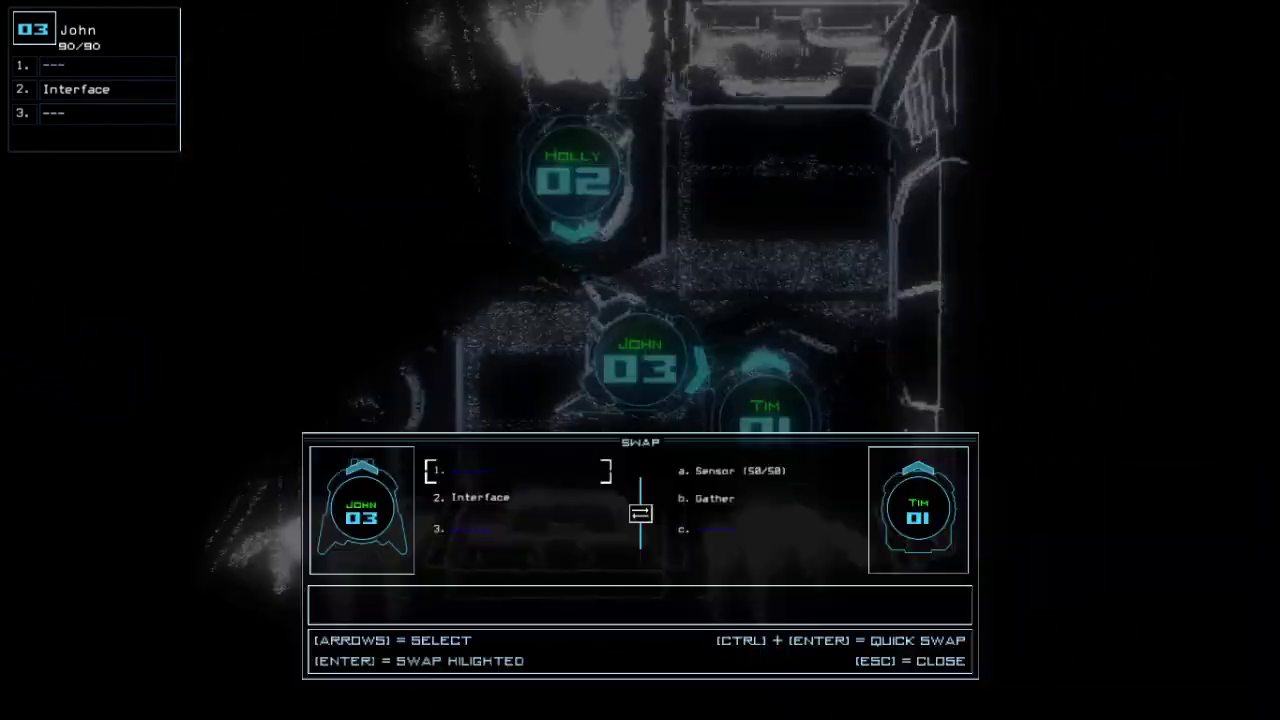
key(Return)
text(ss)
Step: Start the mission into room r1, drop sensors, gather scrap and activate the generator
key(Return)
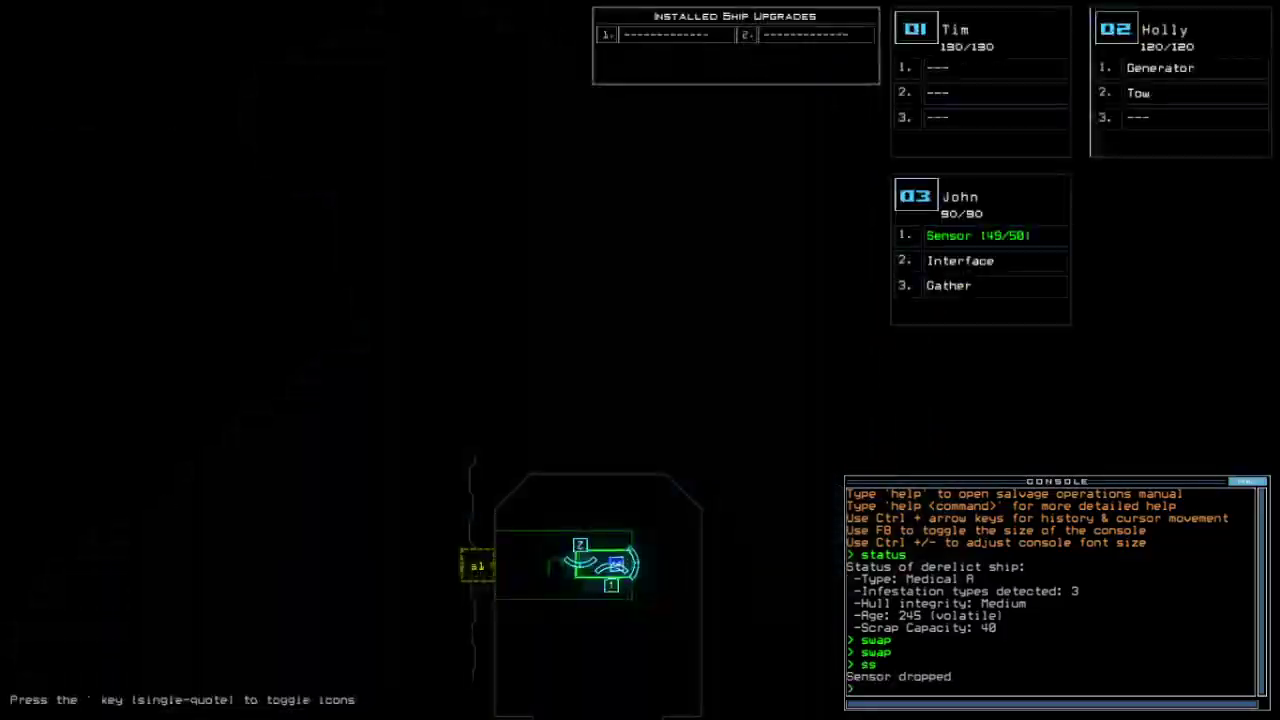
key(Tab)
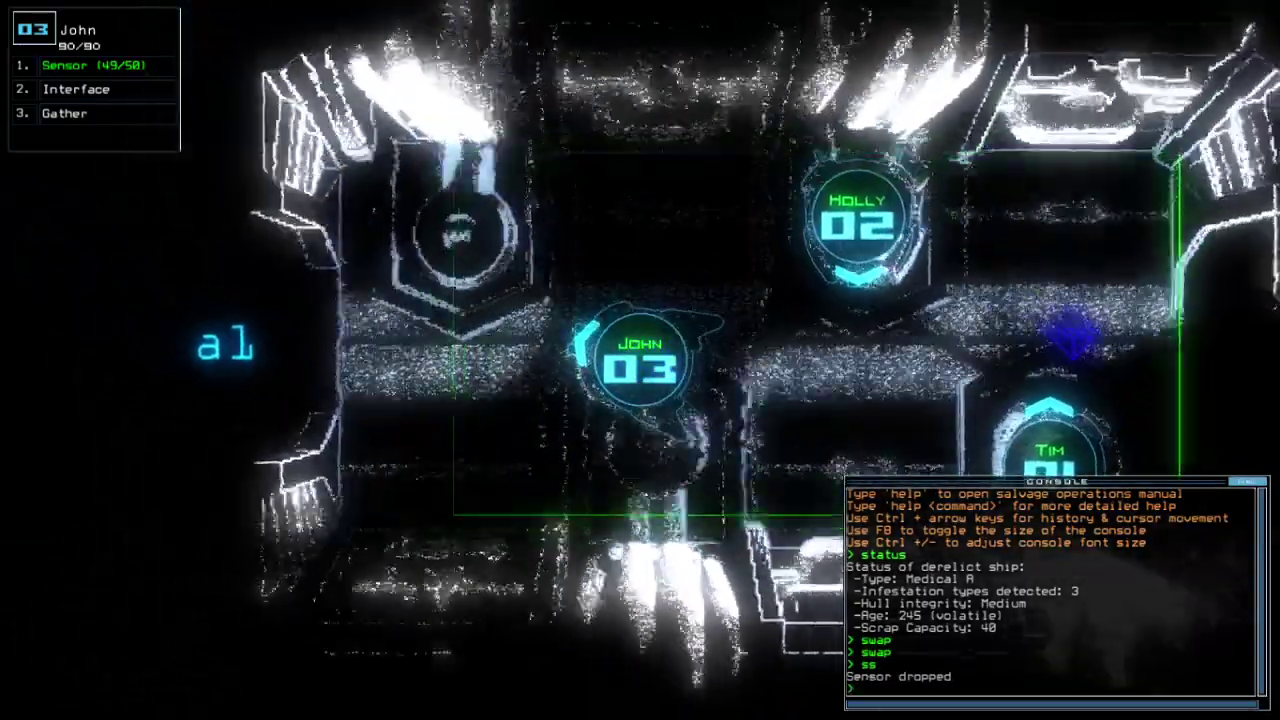
text(23go)
key(Return)
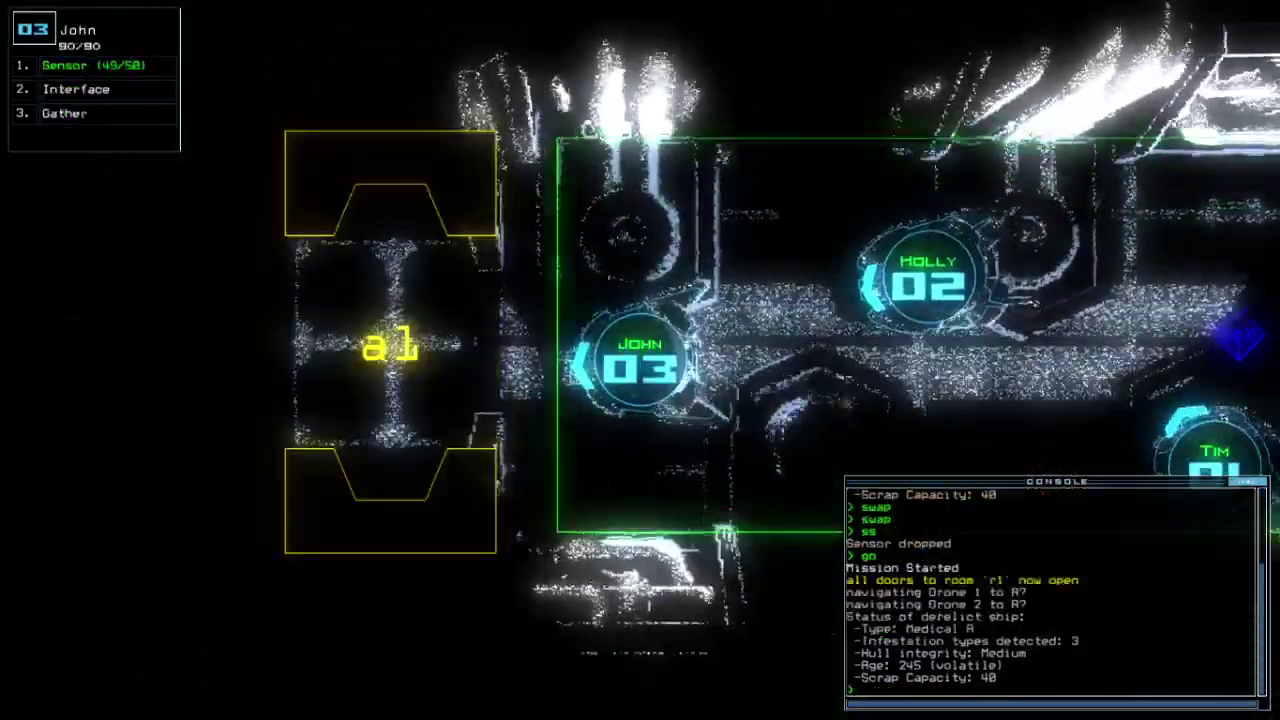
text(ss)
key(Return)
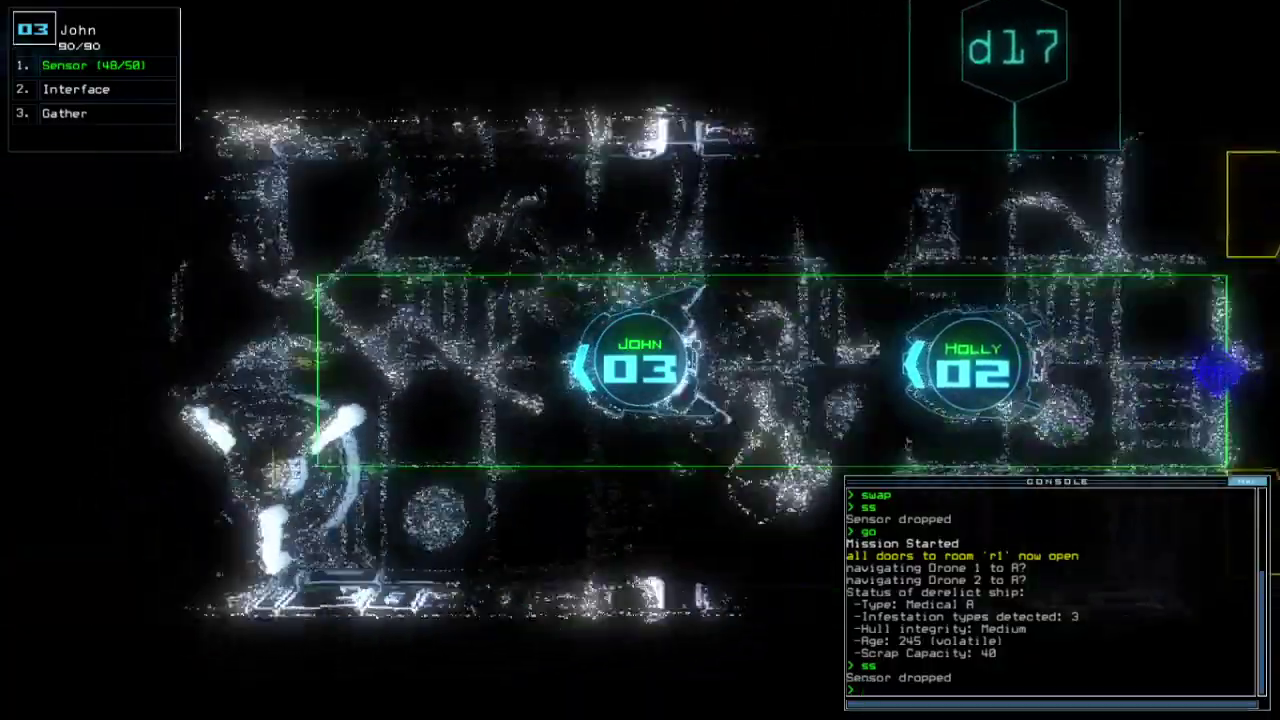
text(g)
key(Return)
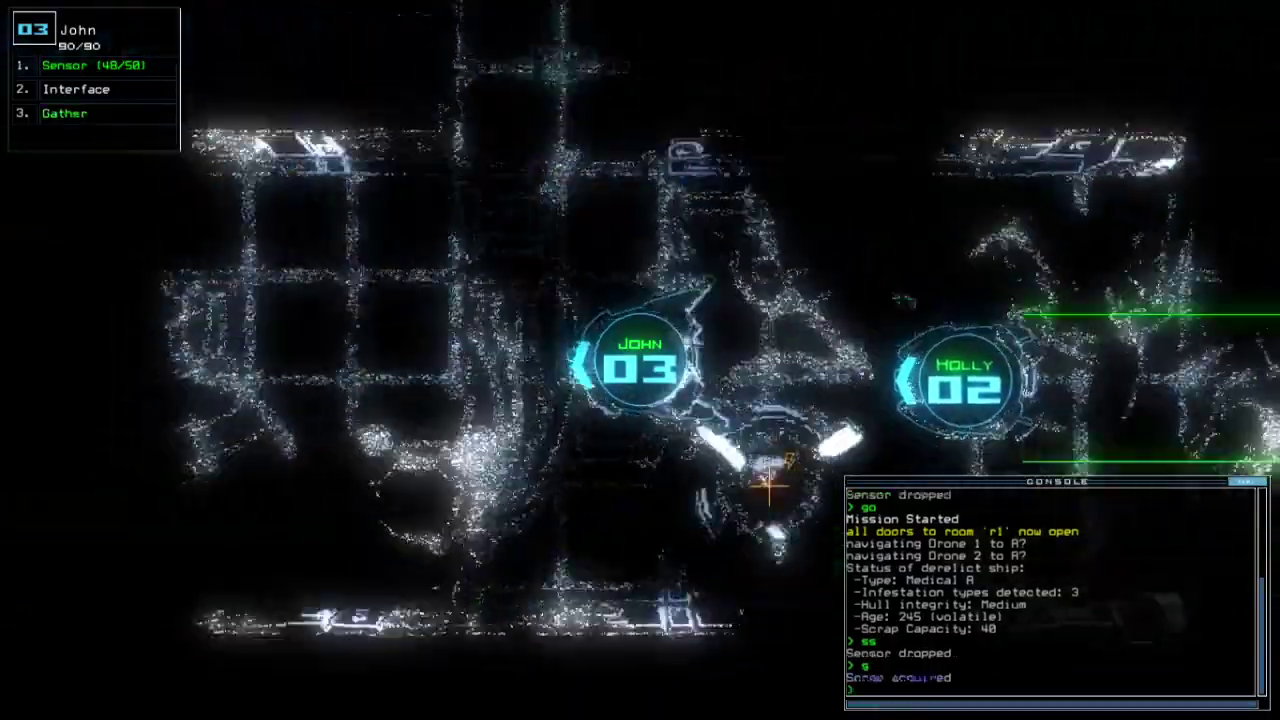
key(Tab)
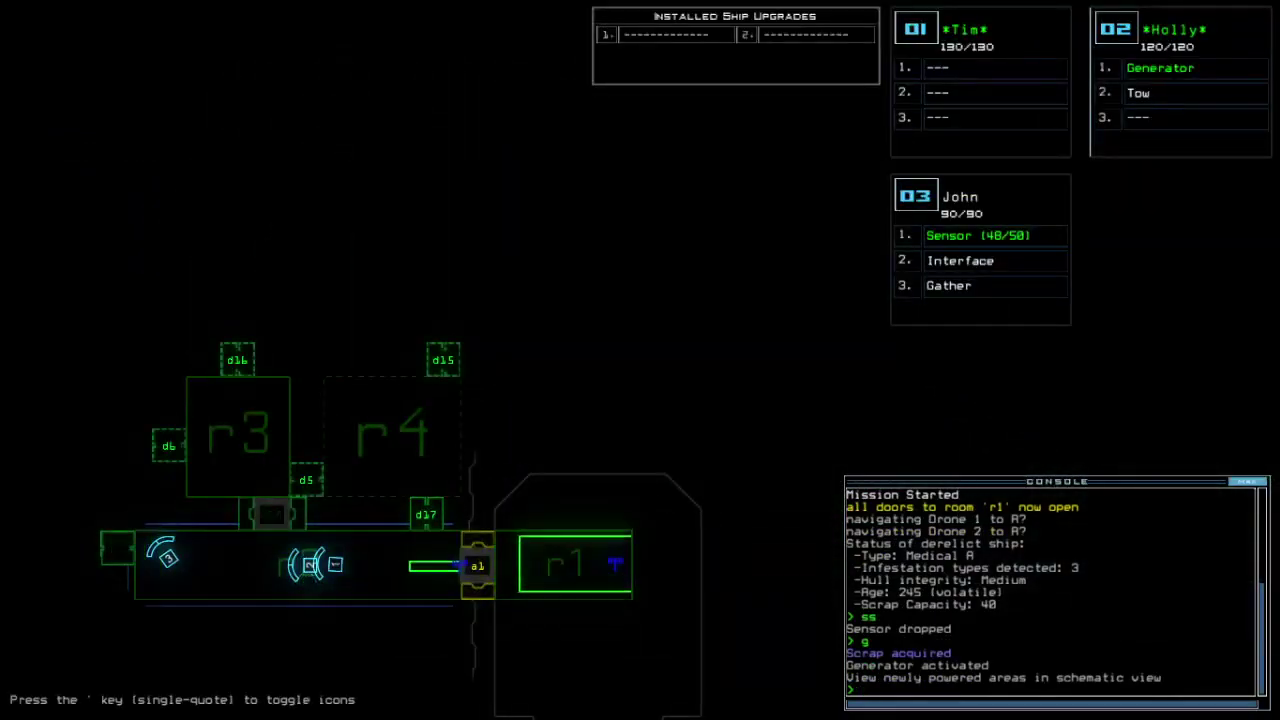
Step: Toggle door d9, then open it for John
key(Tab)
text(d9)
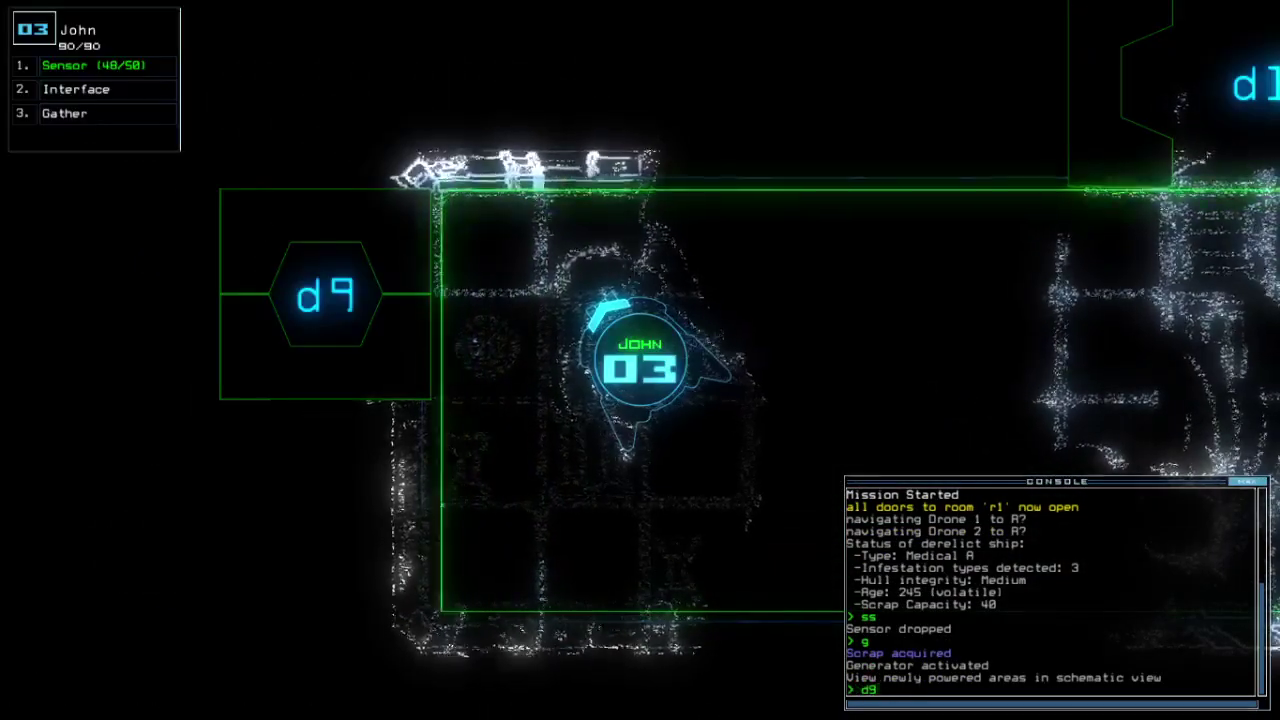
key(Return)
key(Tab)
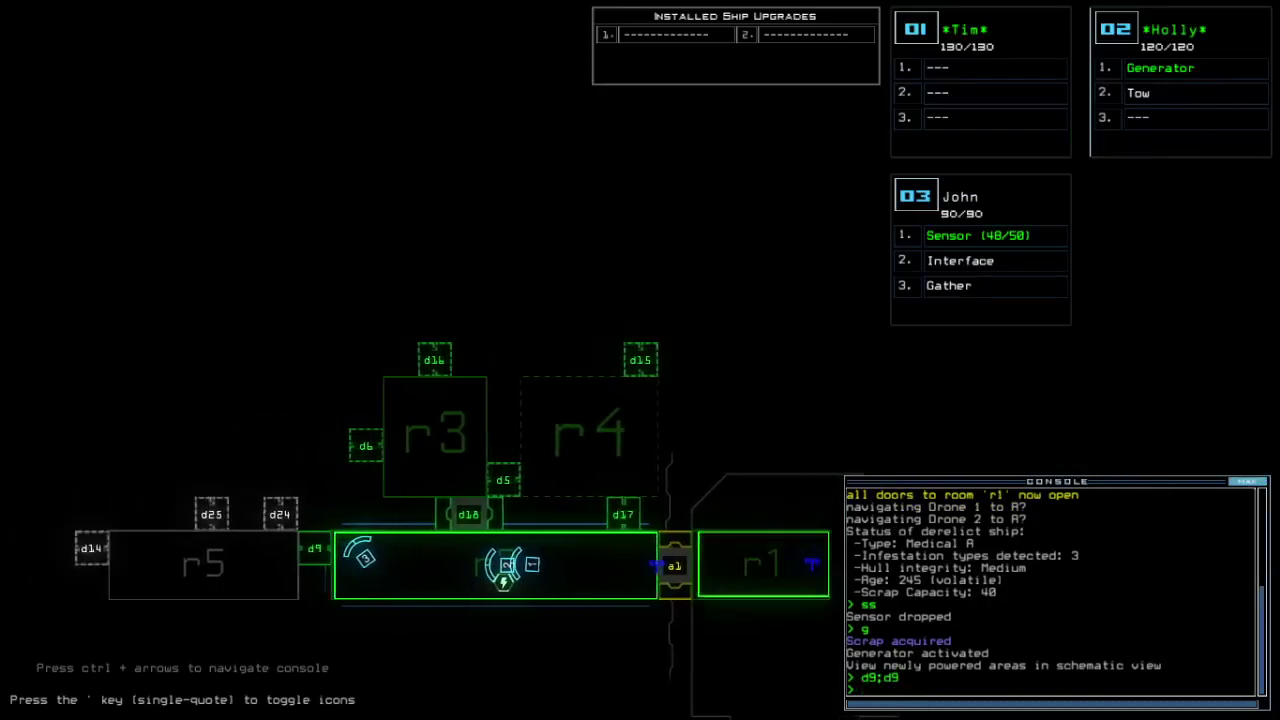
key(Tab)
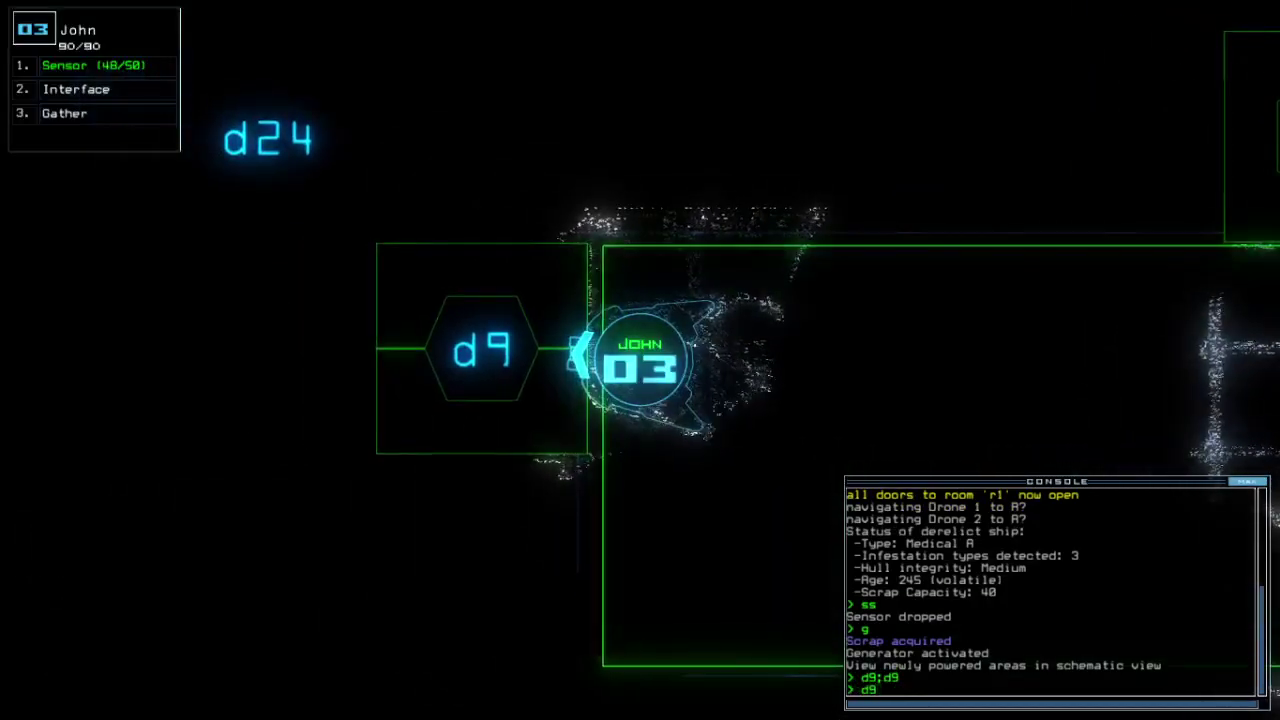
text(ss)
key(Return)
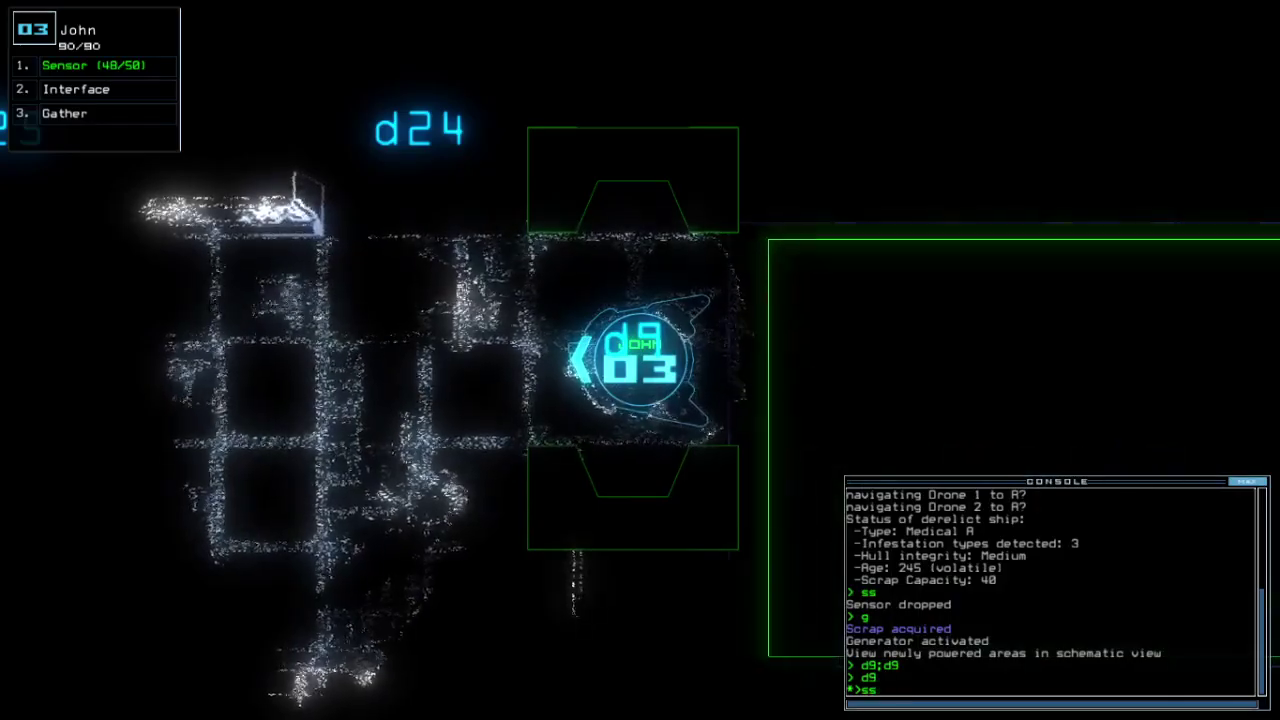
Step: Steer John through the new rooms, toggling d9 and dropping two sensors
key(Return)
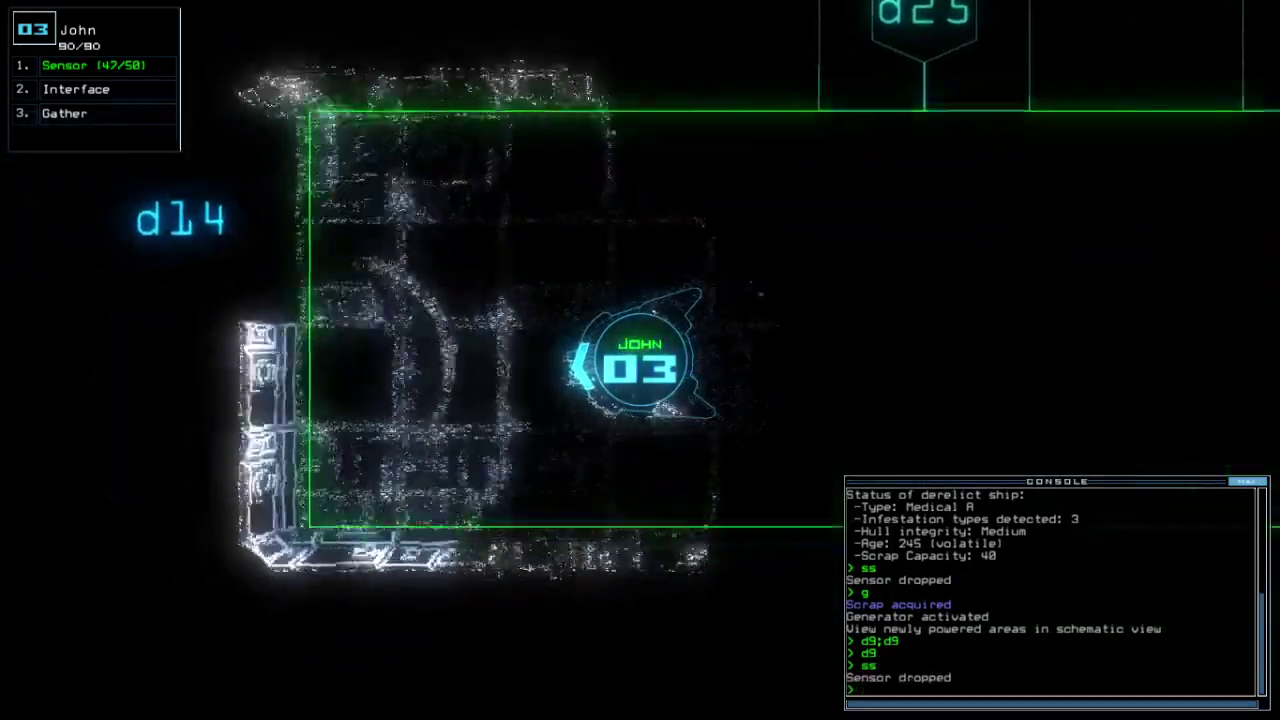
key(Up)
key(Right)
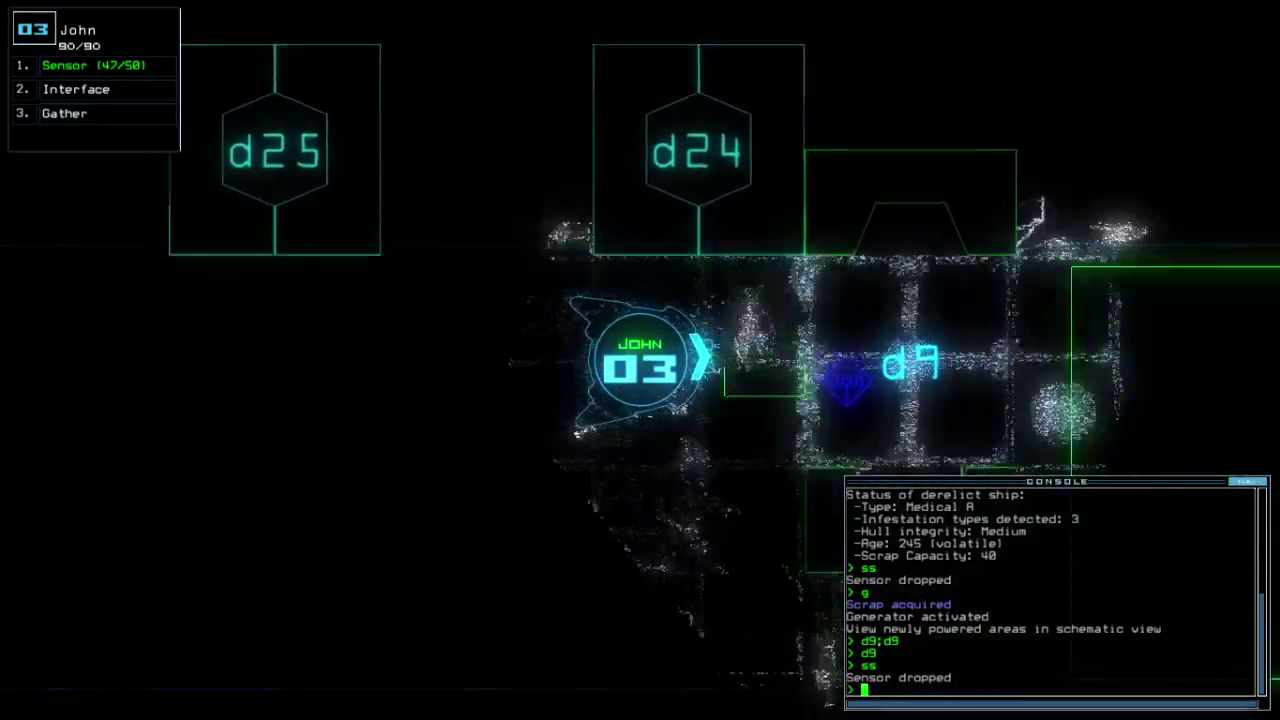
text(d9)
key(Return)
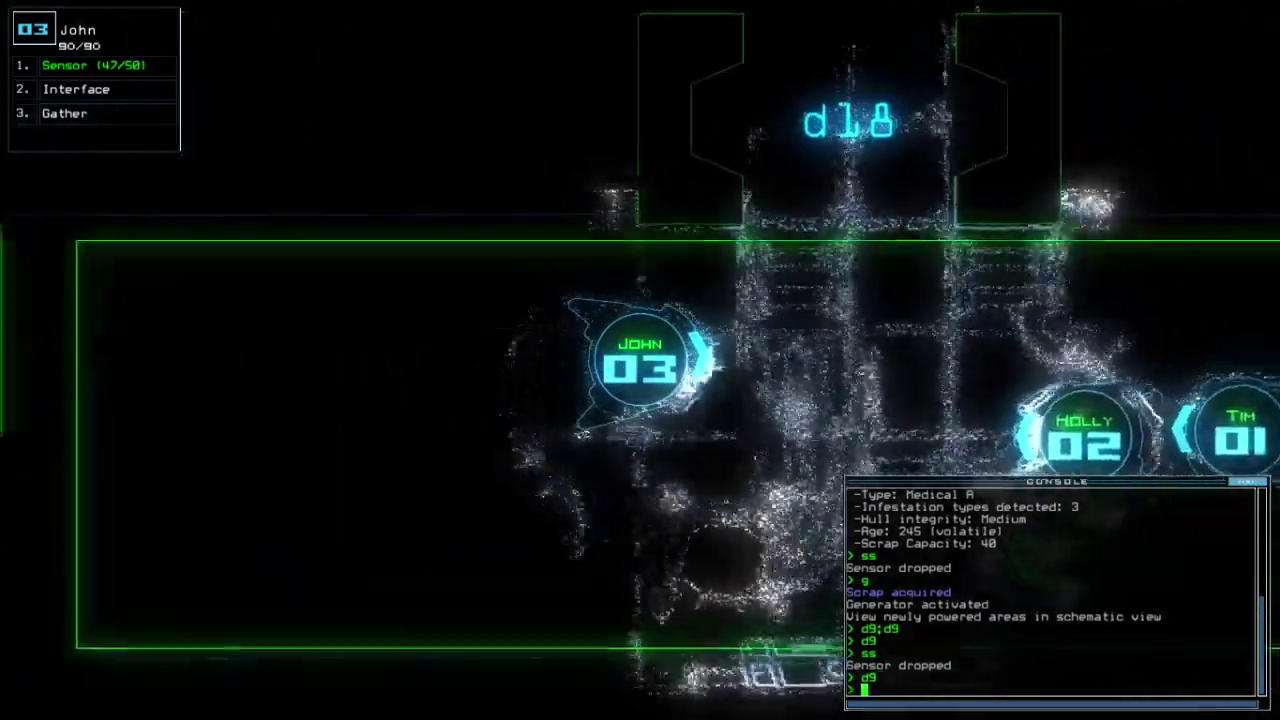
text(ss)
key(Return)
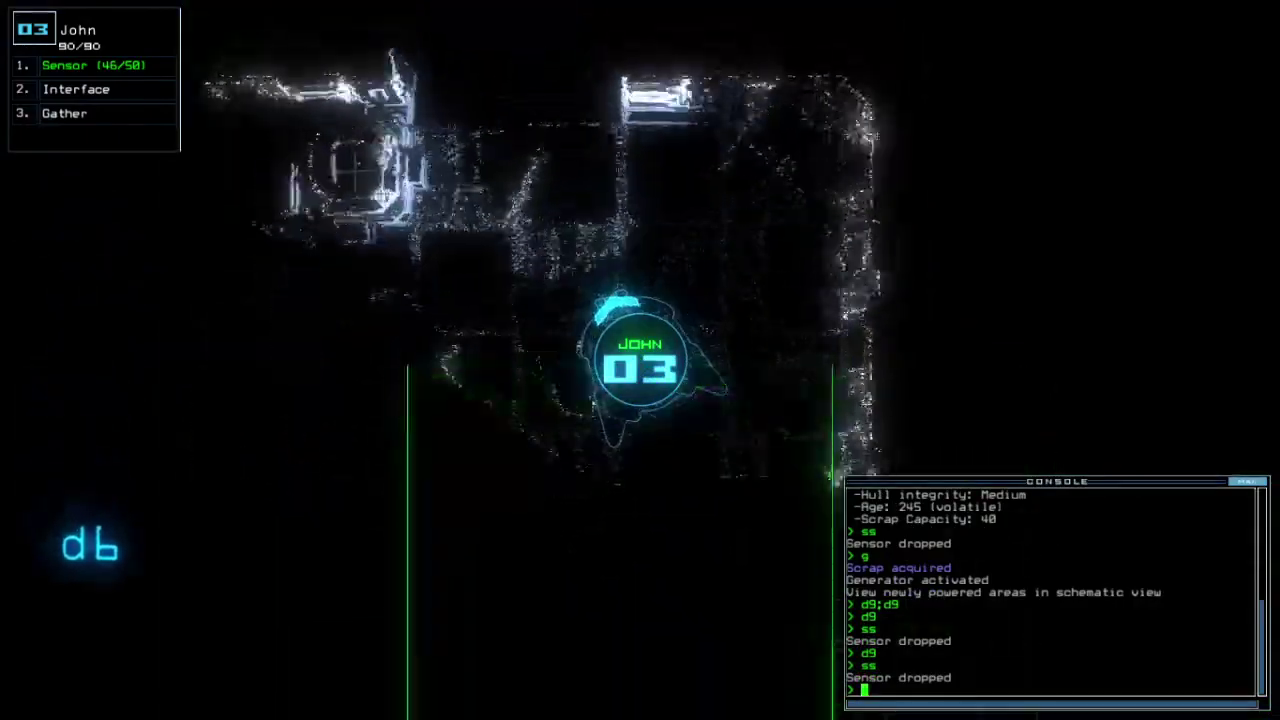
text(n)
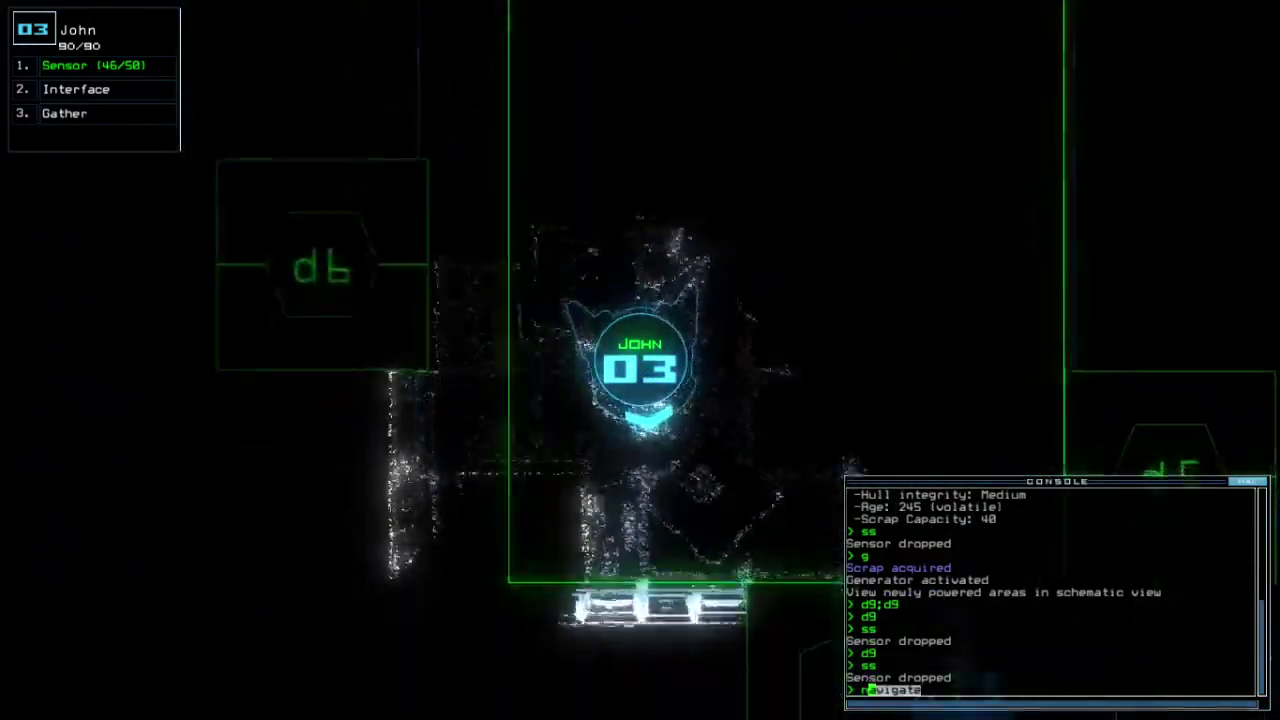
text(avigate 2)
Step: Navigate Holly to John's room r3 and have her tow the Quarantine Bypass
key(Return)
key(Tab)
key(Tab)
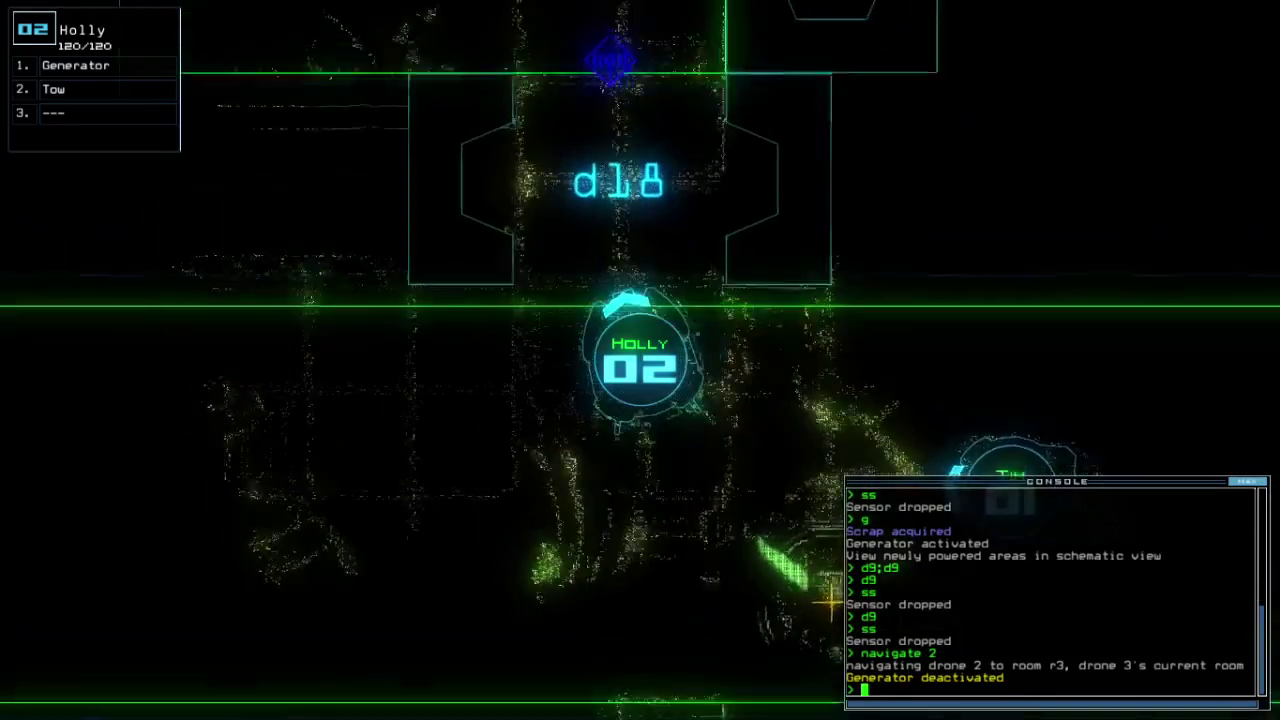
text(to)
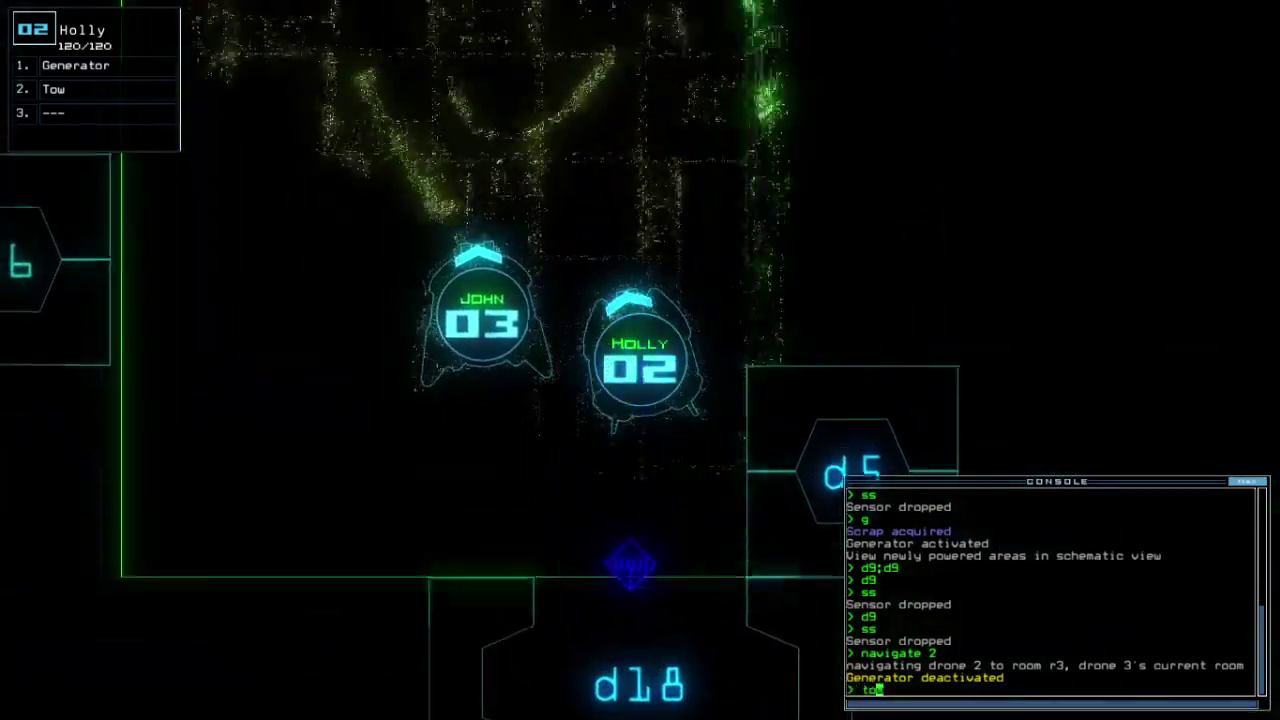
text(w)
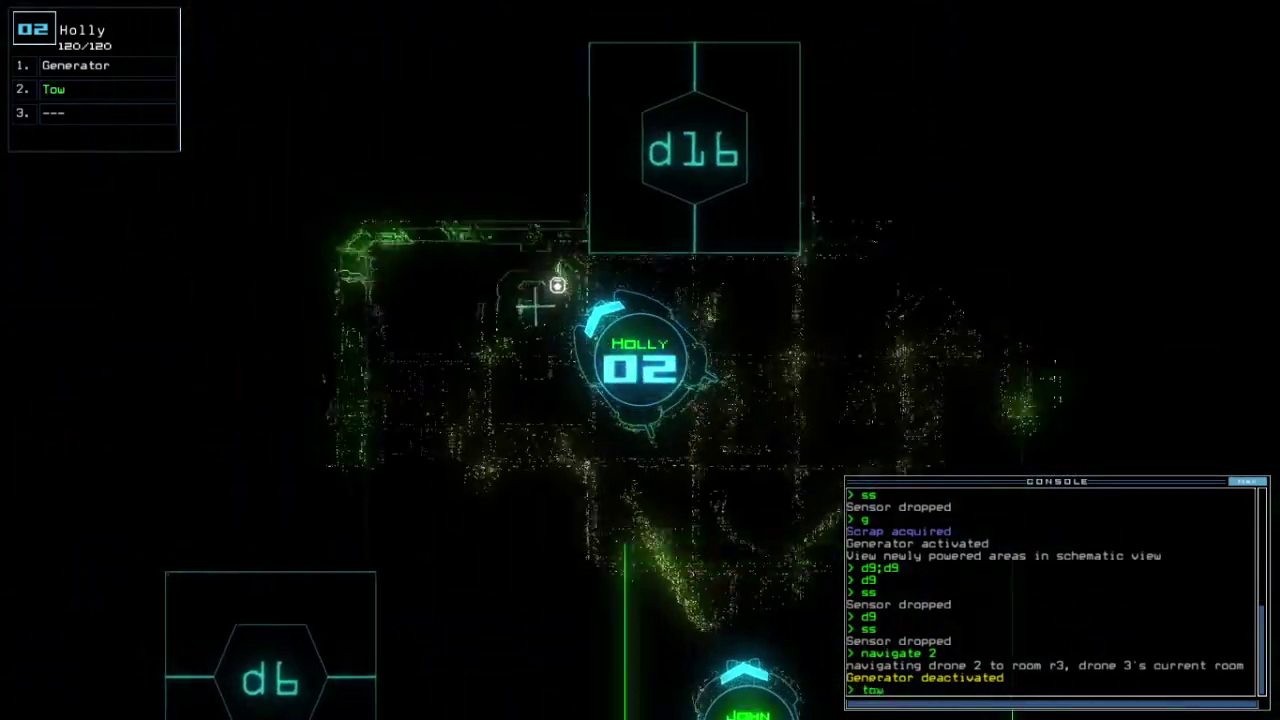
text(g)
key(Return)
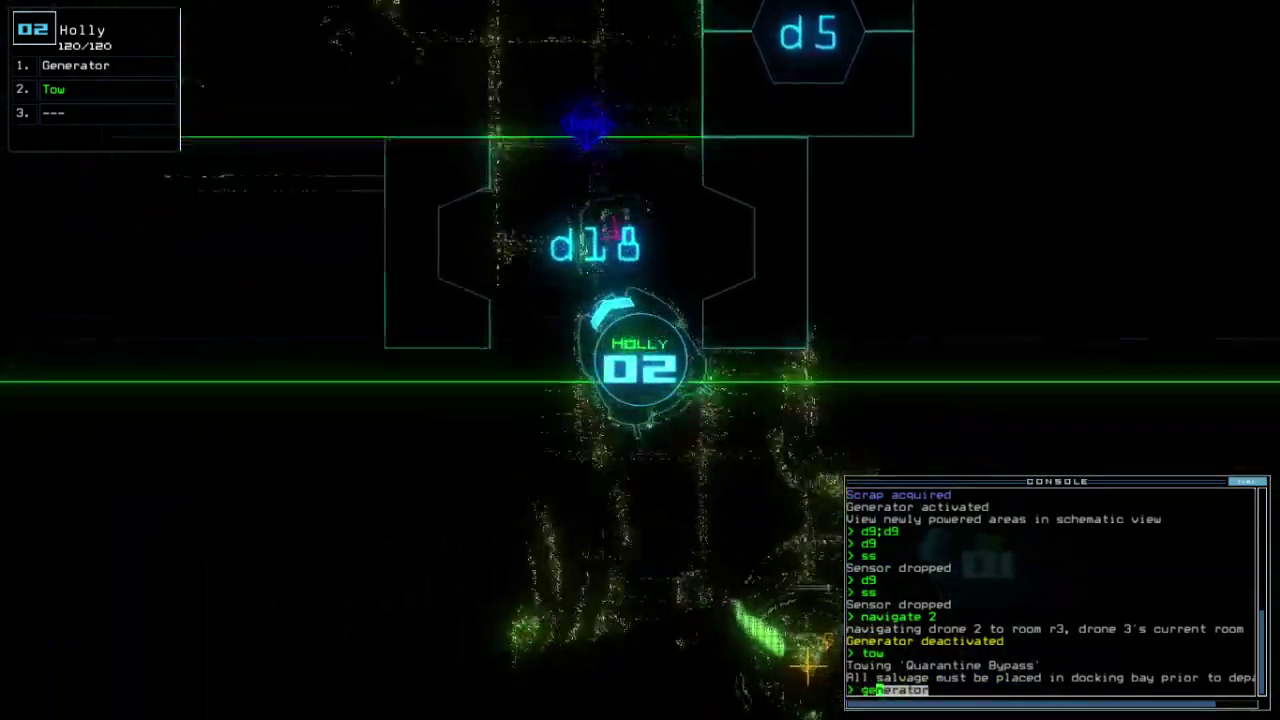
Step: Reactivate the generator, then toggle and open door d6 for drone 03
key(Return)
text(d)
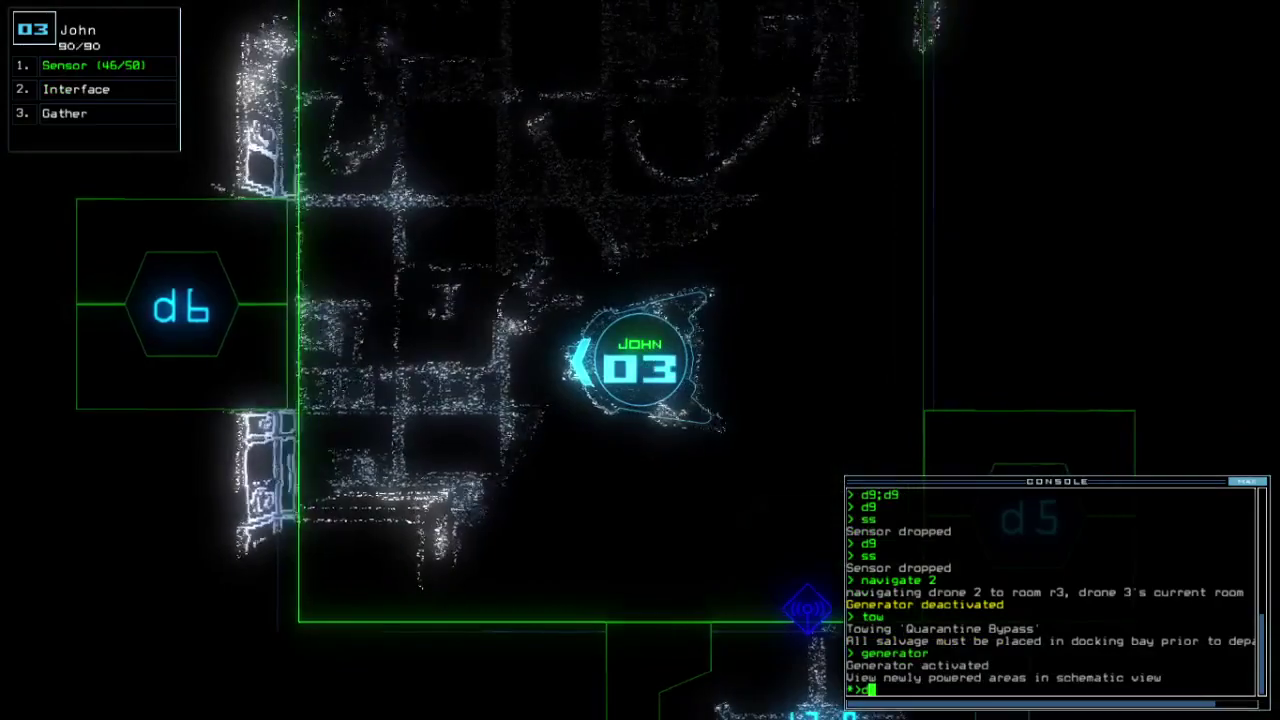
text(6;d6;)
key(Return)
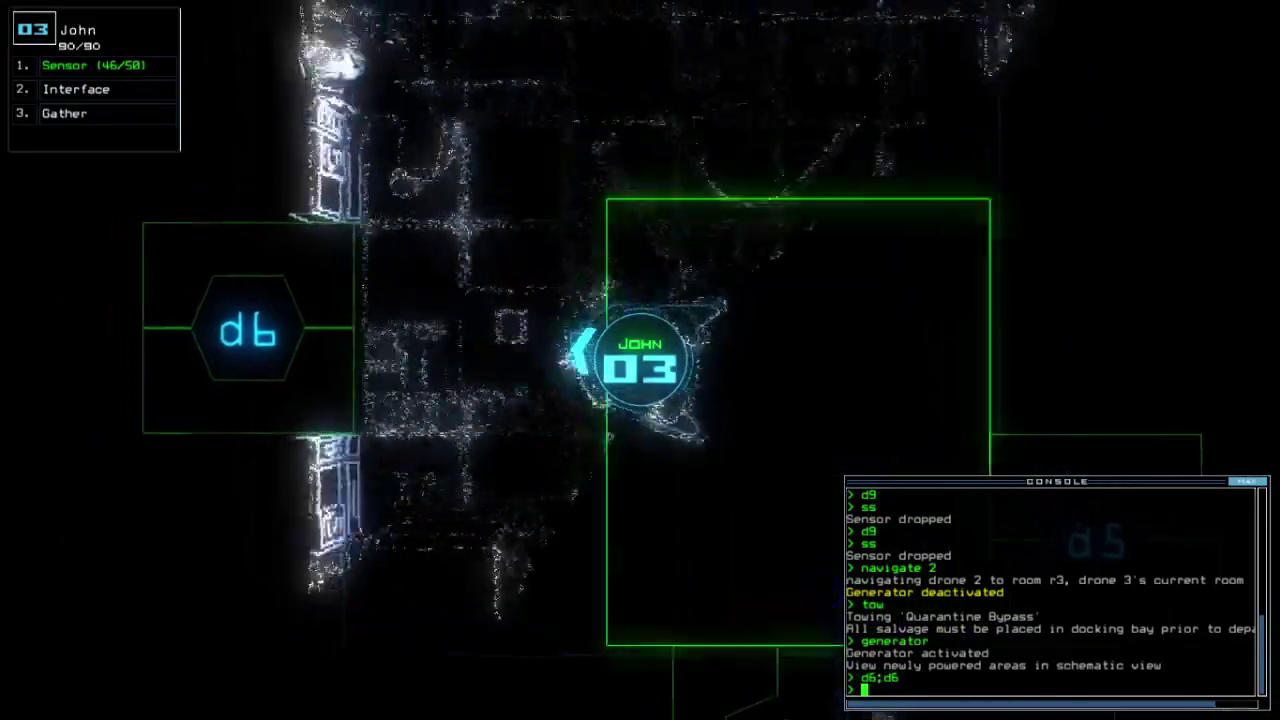
text(d6)
key(Return)
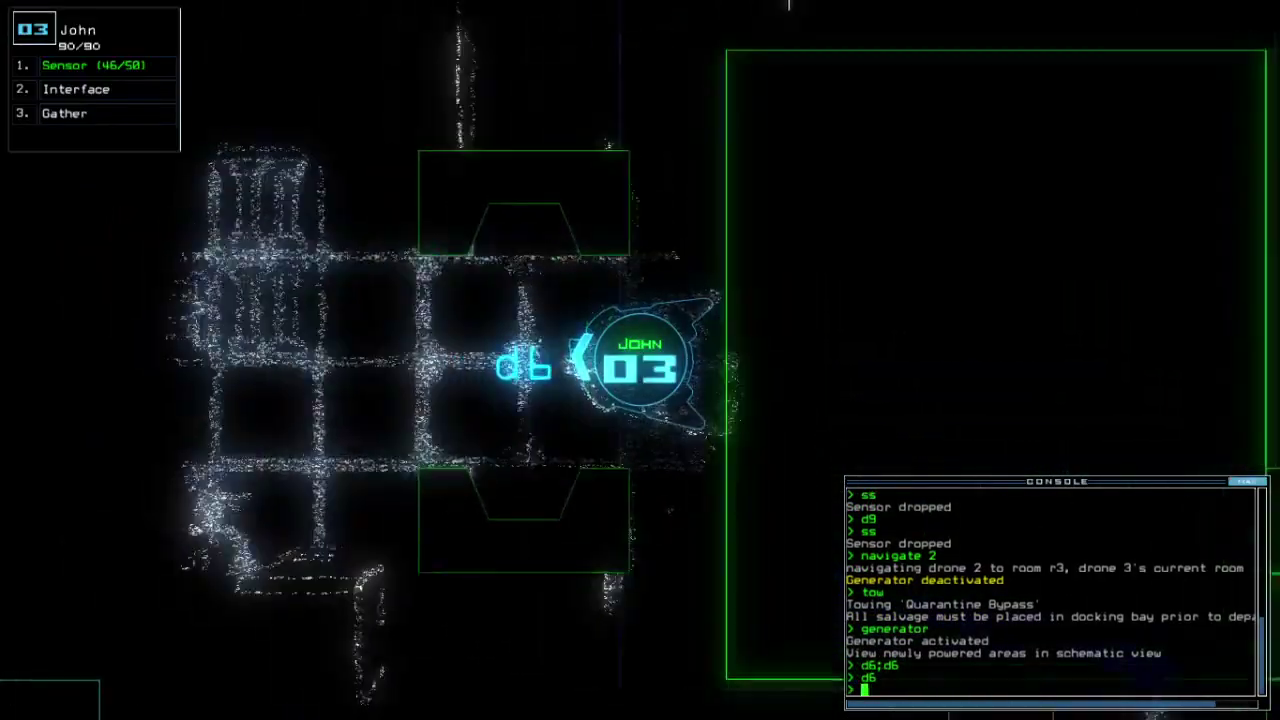
text(ss)
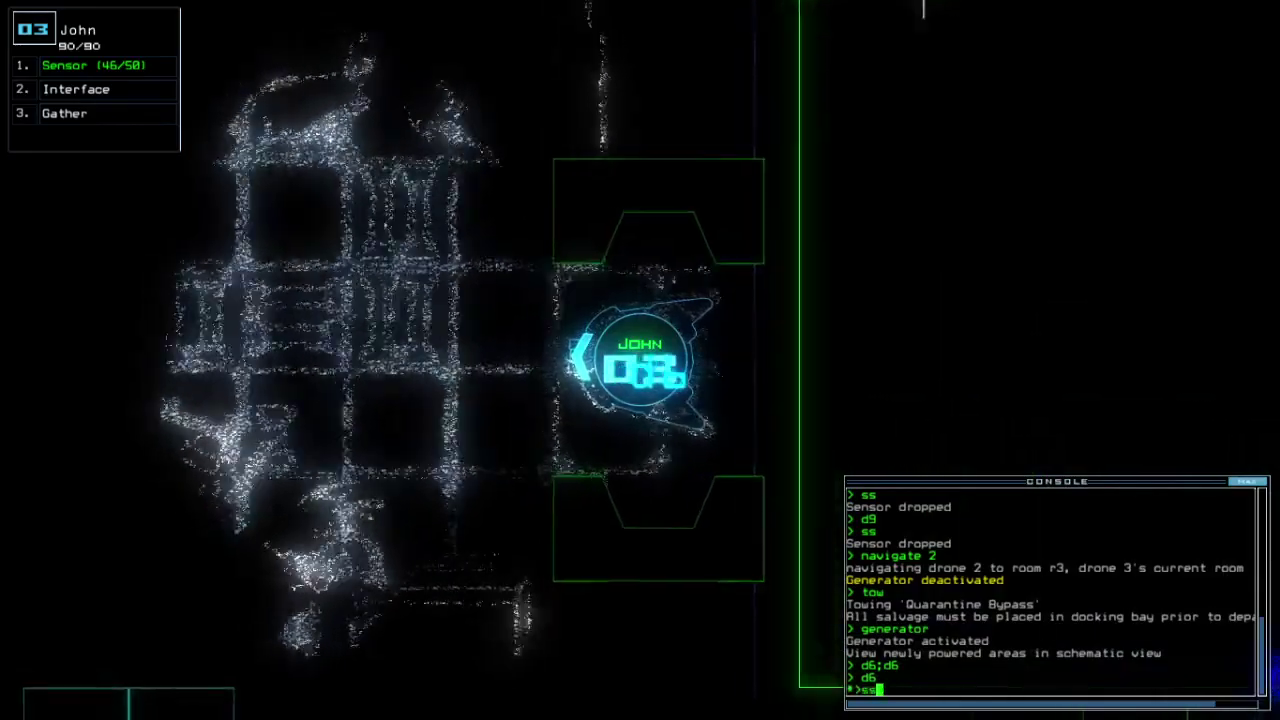
Step: Drop a sensor (45/50 left), open door d16, and close three doors
key(Return)
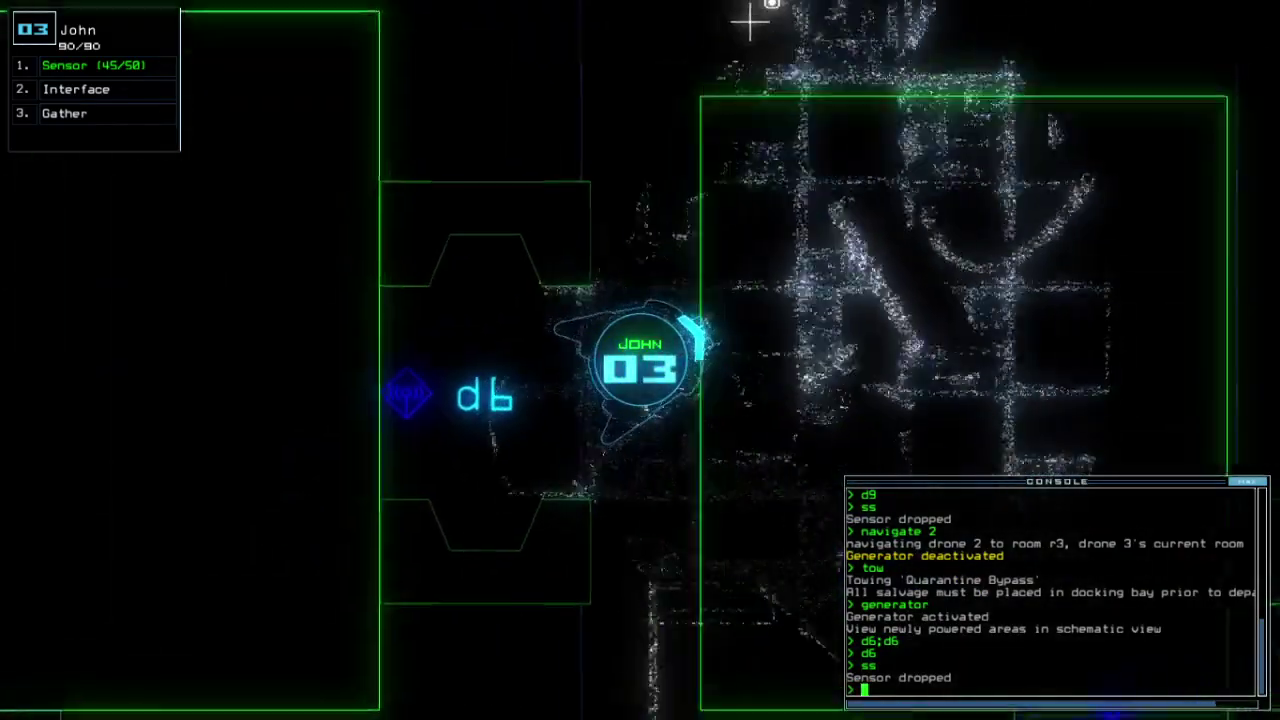
text(d16;d16)
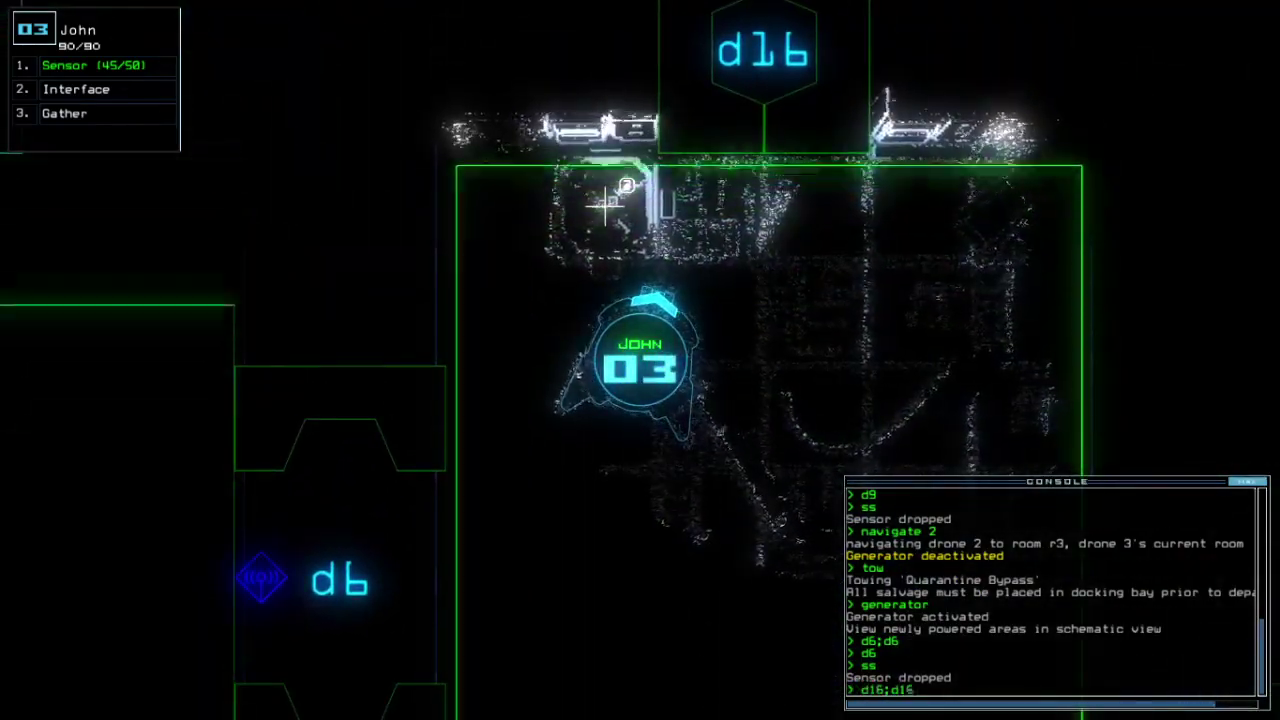
key(Return)
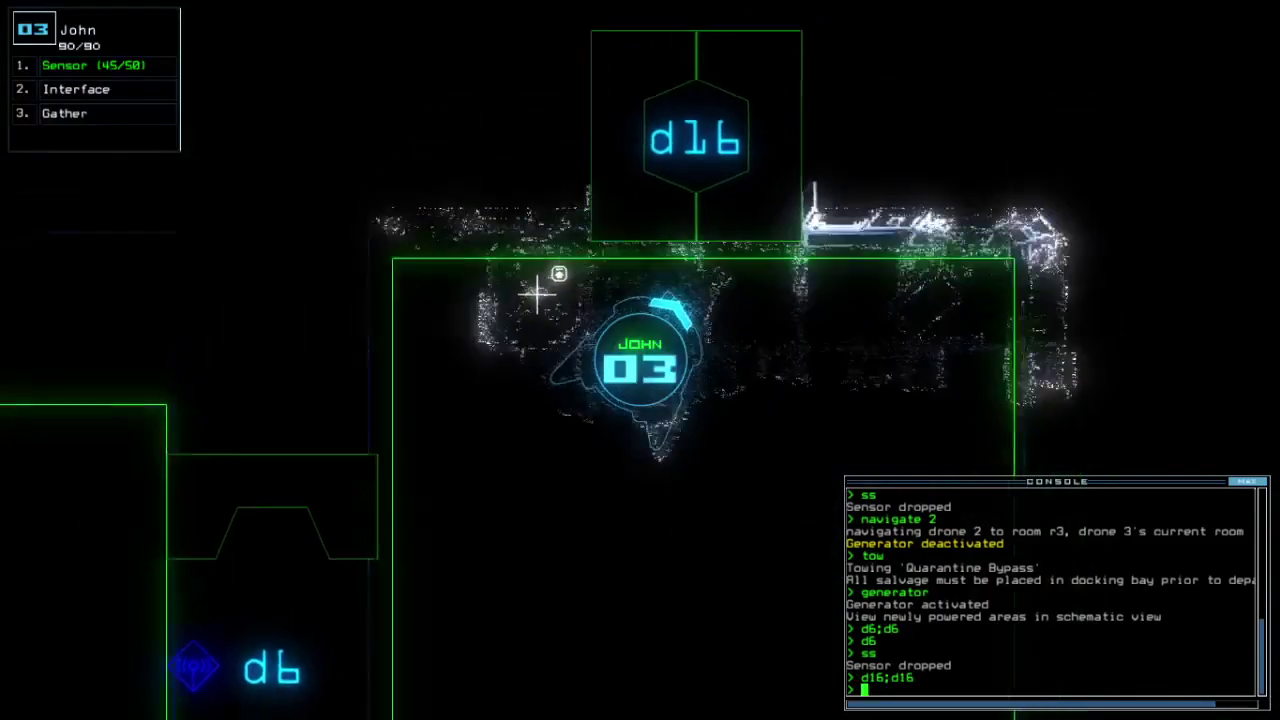
text(d16)
key(Return)
text(cccc)
key(Return)
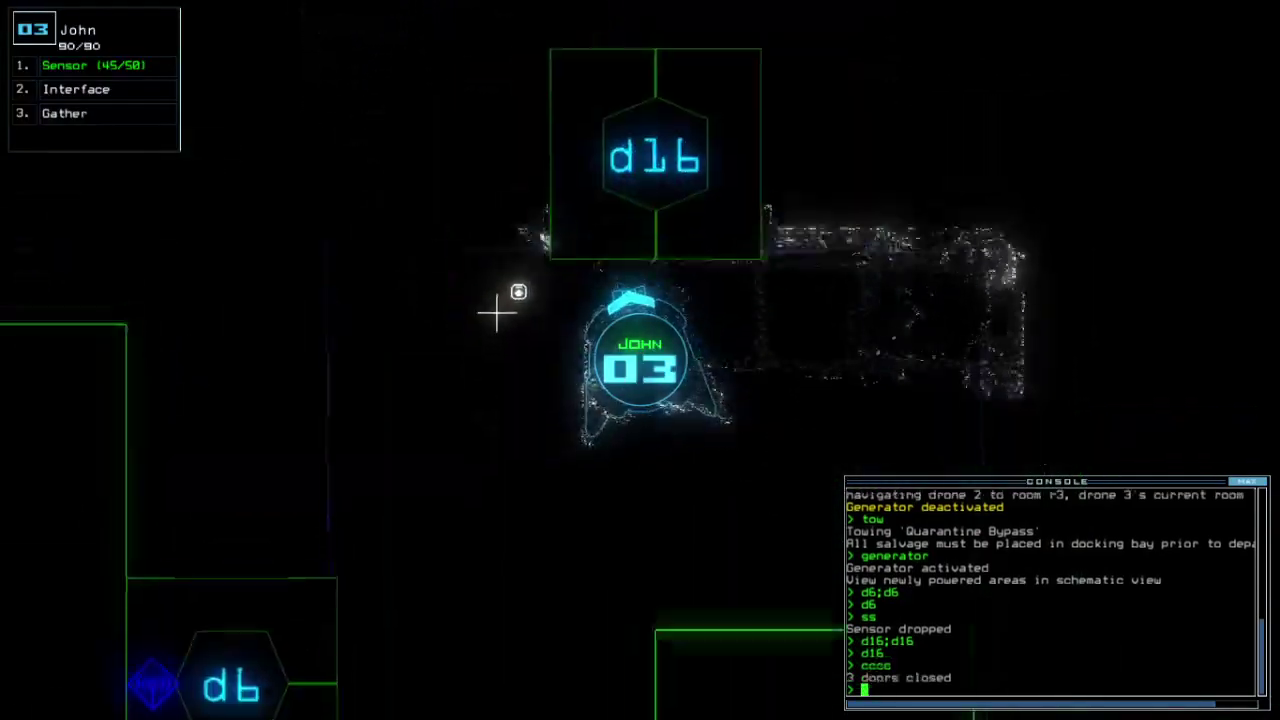
Step: Move drone 03 through doors d5 and d18, closing each door behind it
key(Tab)
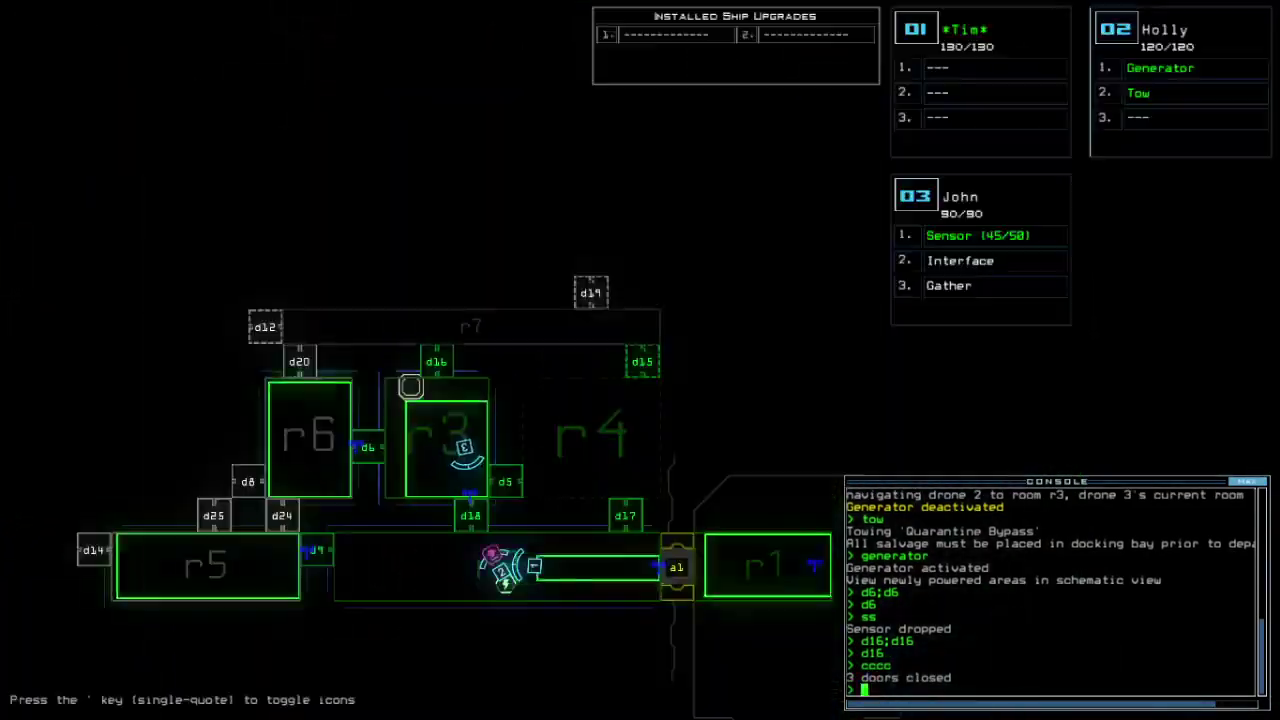
key(Tab)
text(d5)
key(Return)
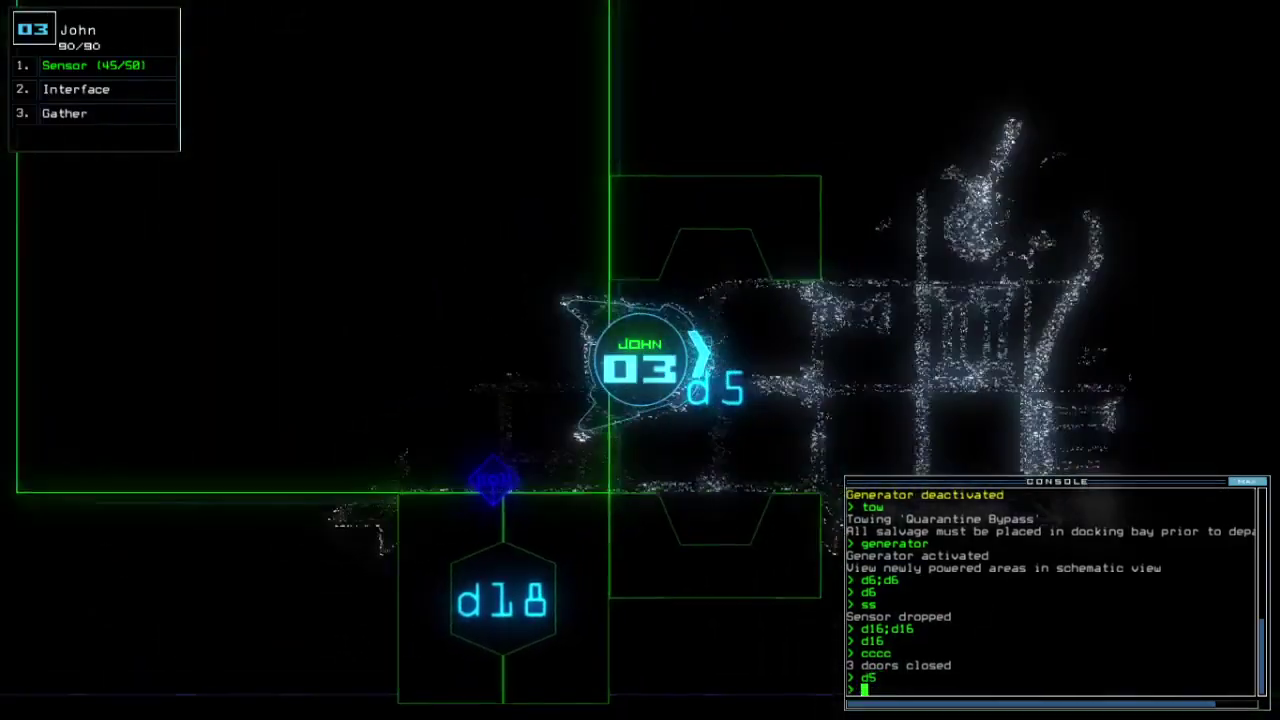
text(cccc)
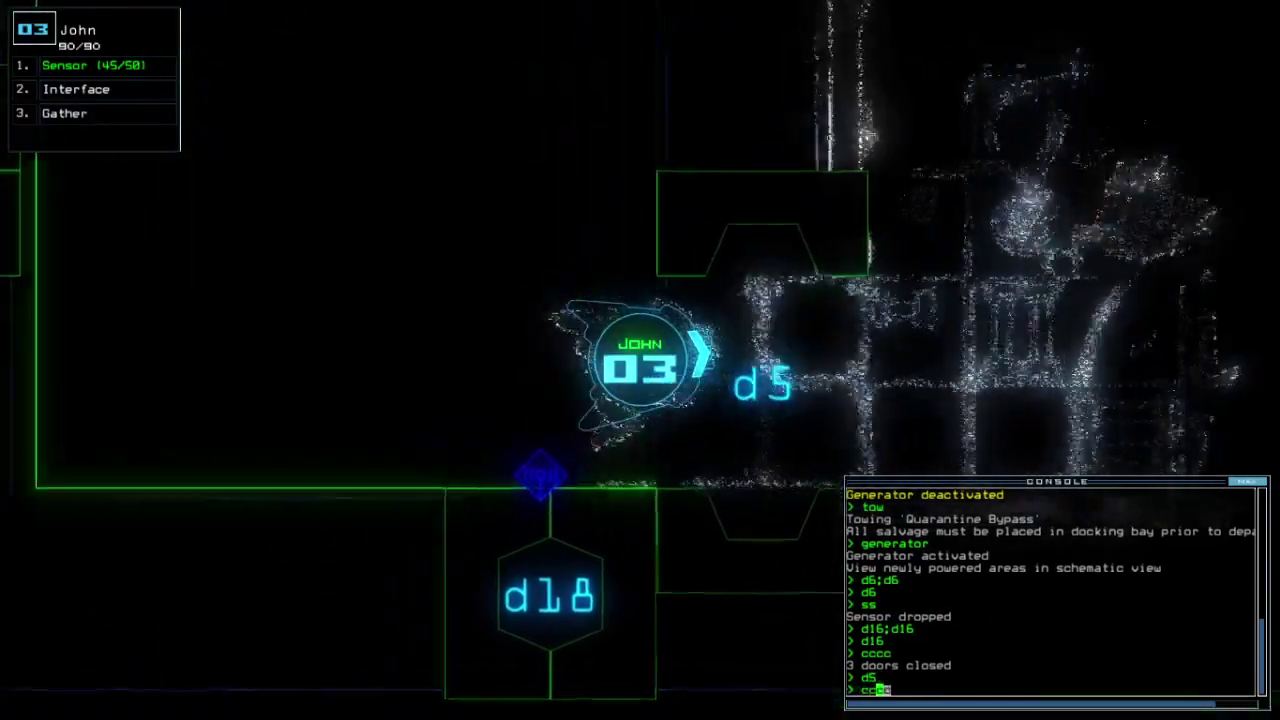
key(Return)
text(d18)
key(Return)
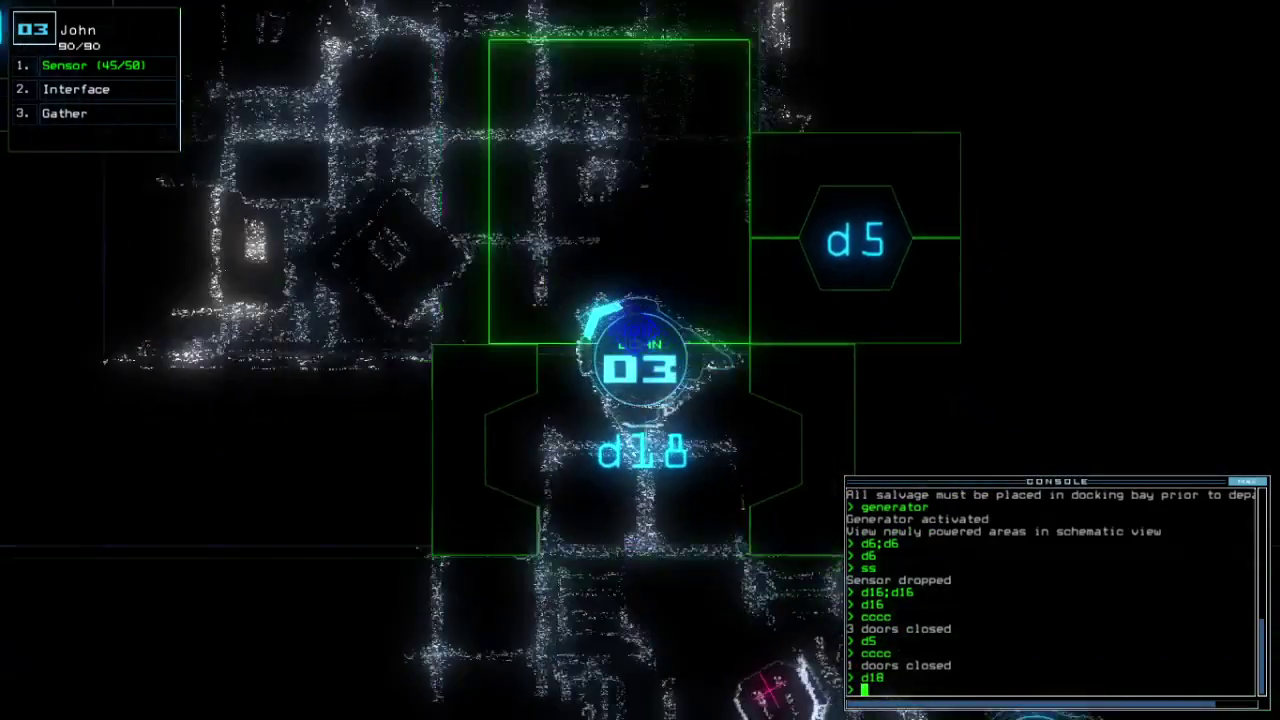
text(cccc)
key(Return)
Step: Reopen d18, shut doors after the r3 sensor alarm, then open d6 and d17
key(Tab)
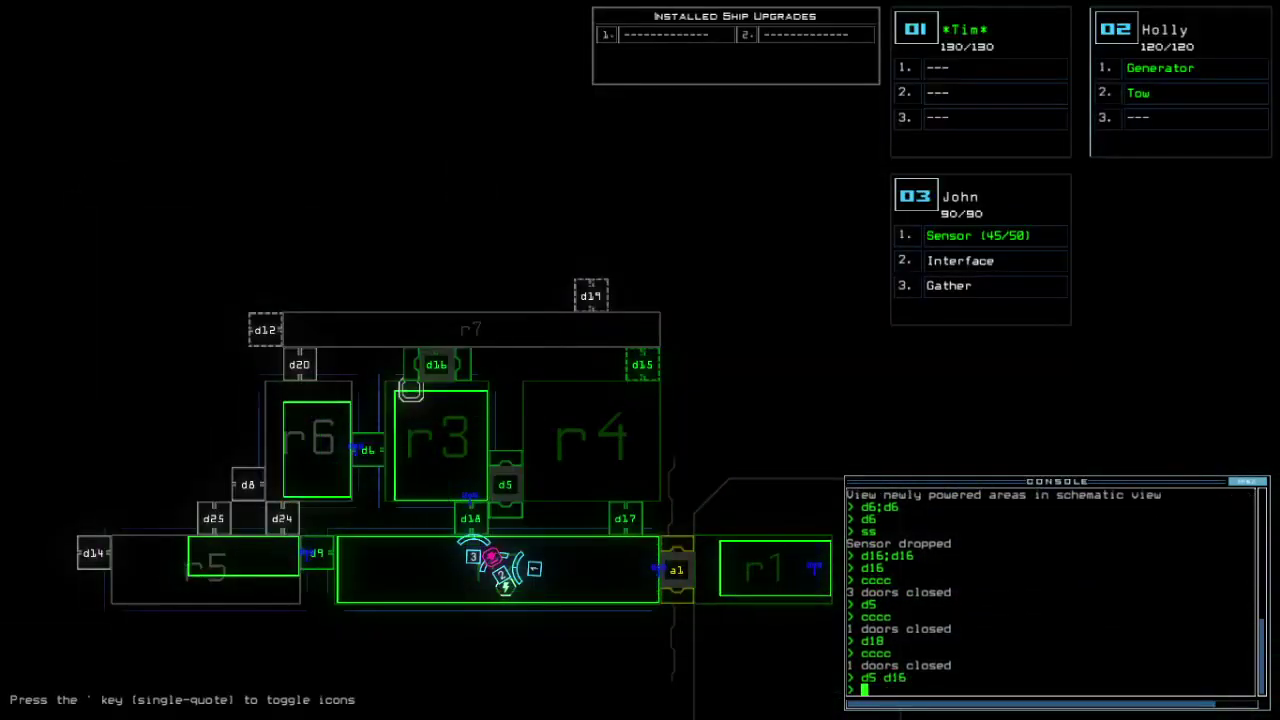
key(Tab)
text(d18)
key(Return)
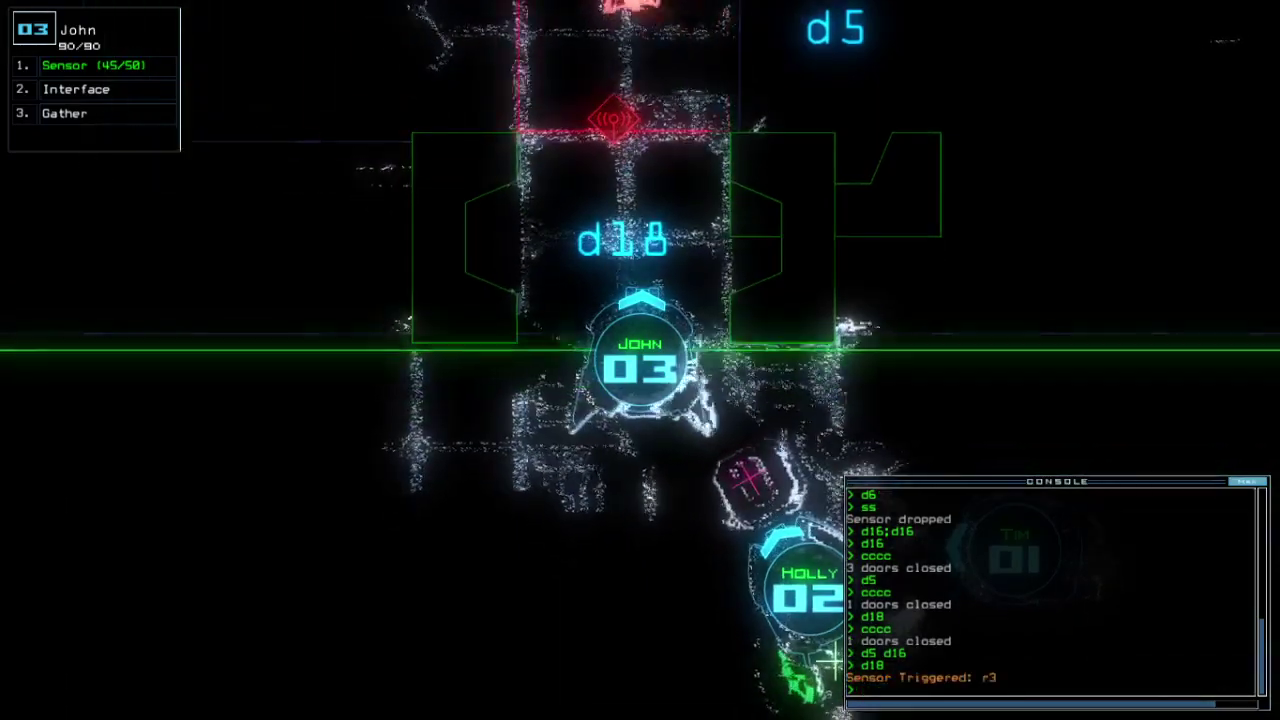
key(Return)
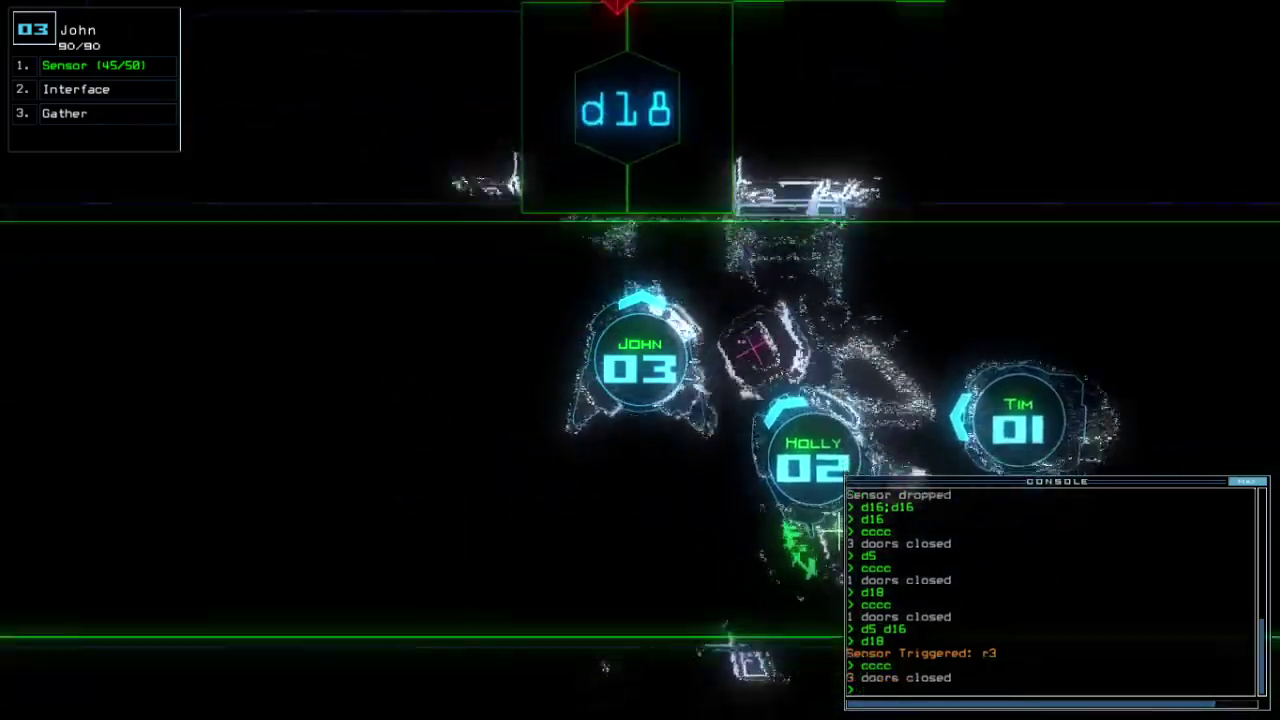
text(d6)
key(Return)
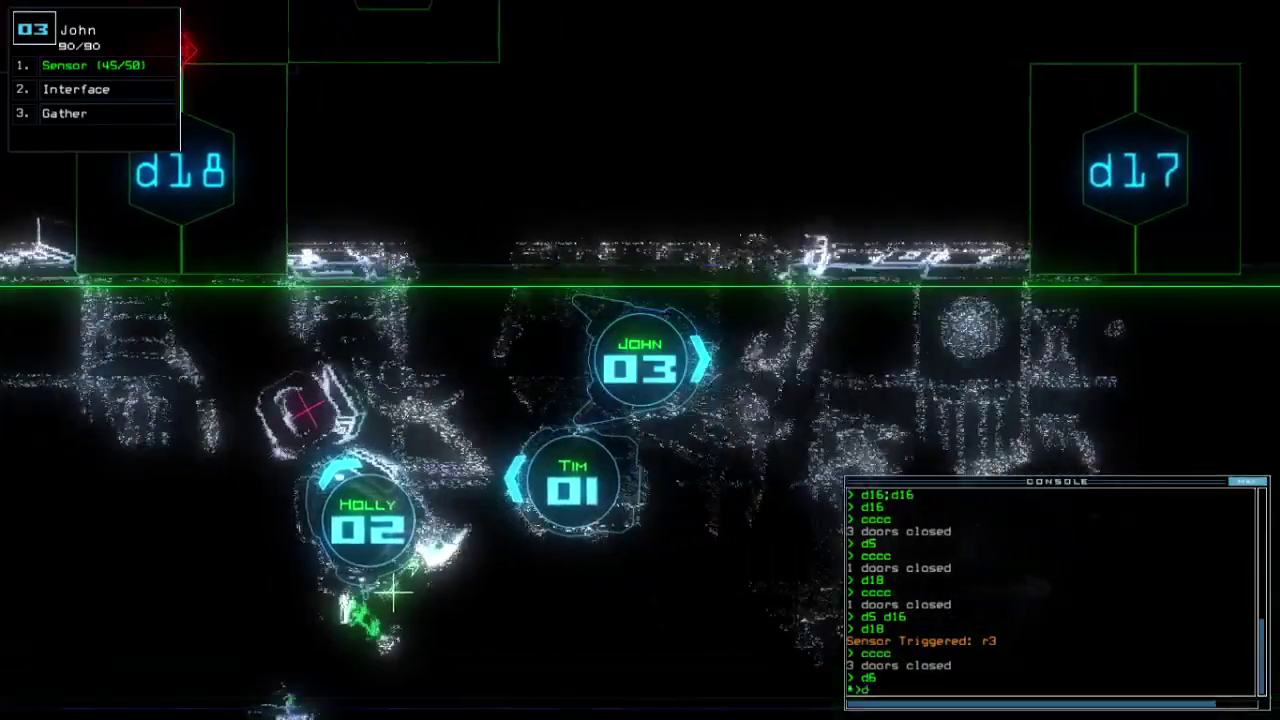
text(1d17)
key(Return)
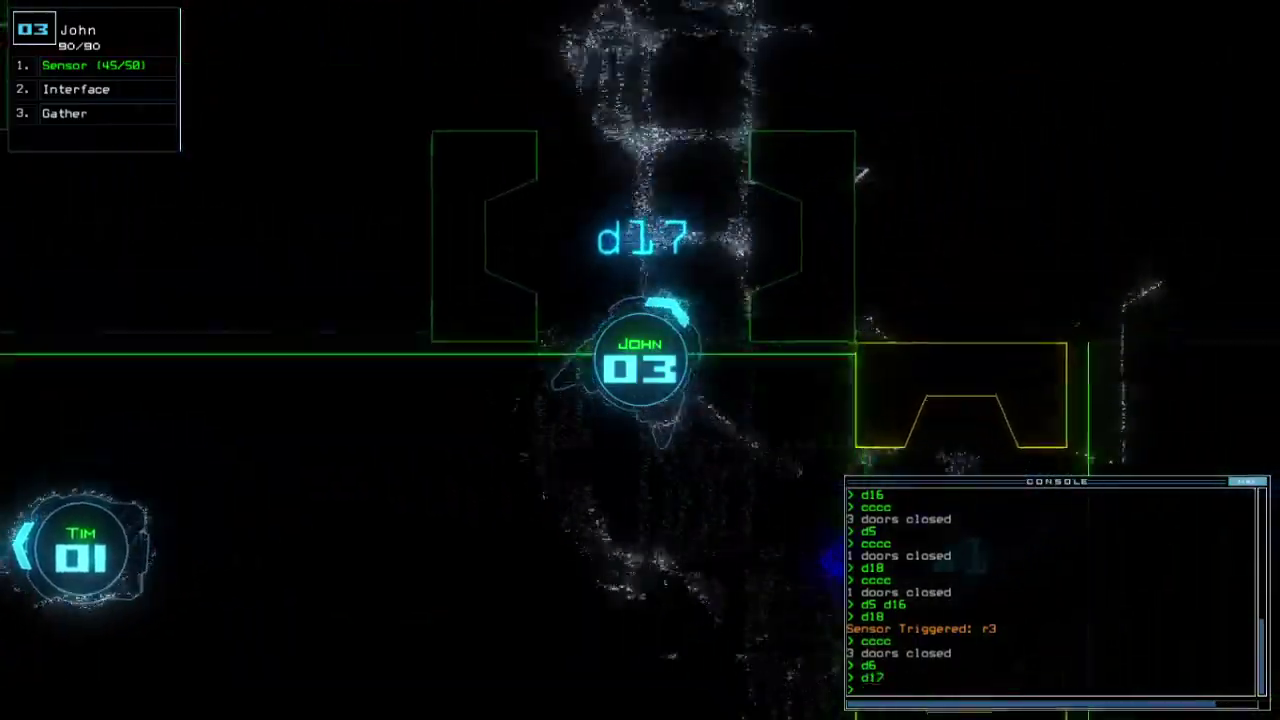
text(ss)
Step: Drop a sensor, gather scrap, recall drones, power generator 2, and send drone 2 back
key(Return)
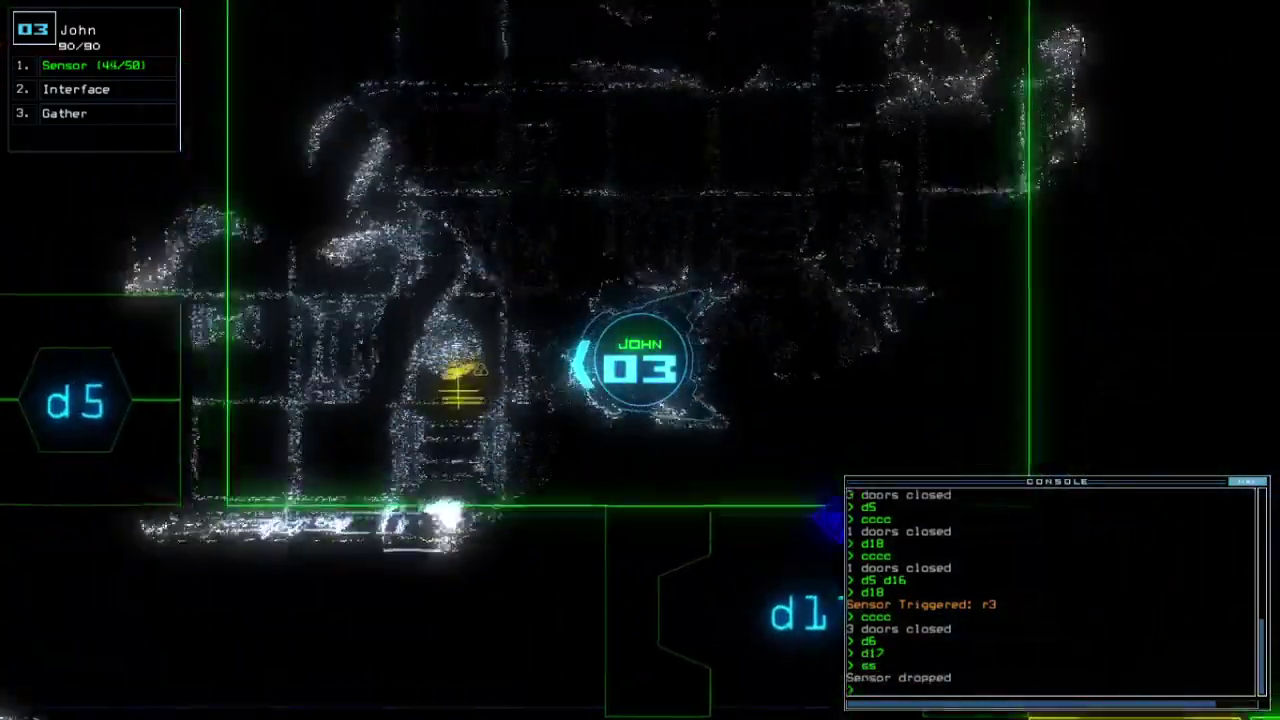
text(g)
key(Return)
text(end)
key(Return)
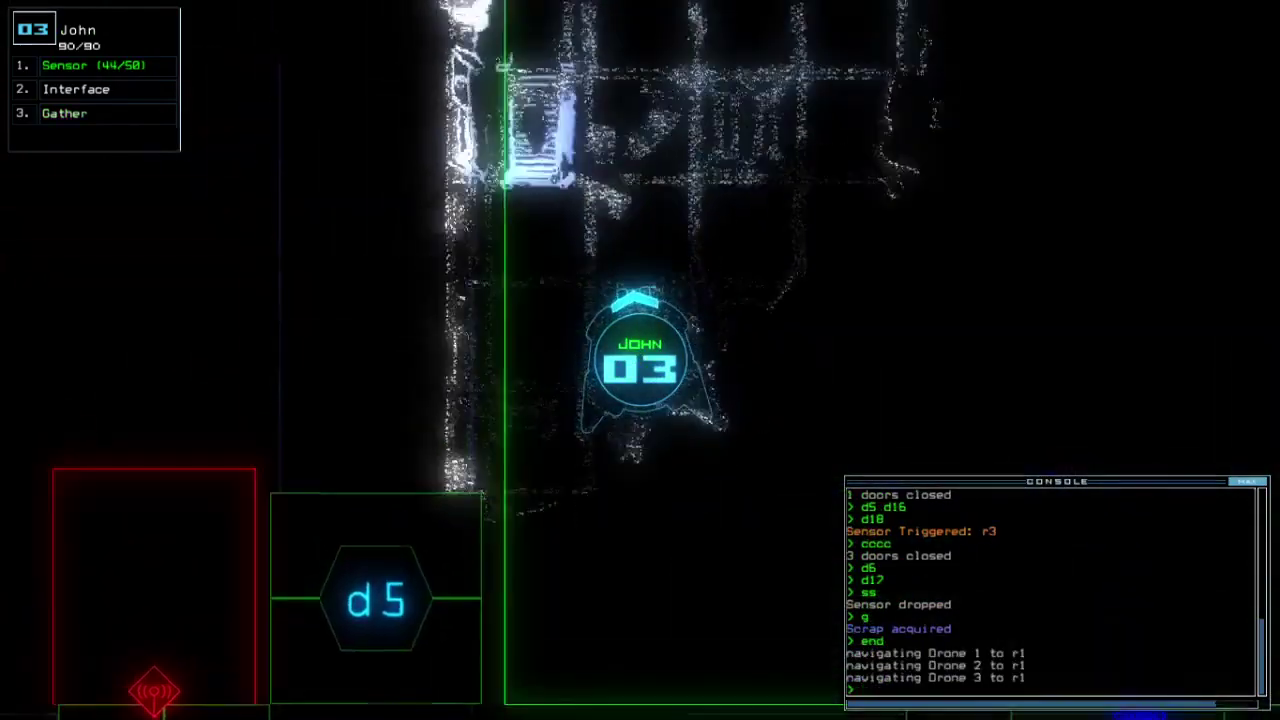
text(generator 2)
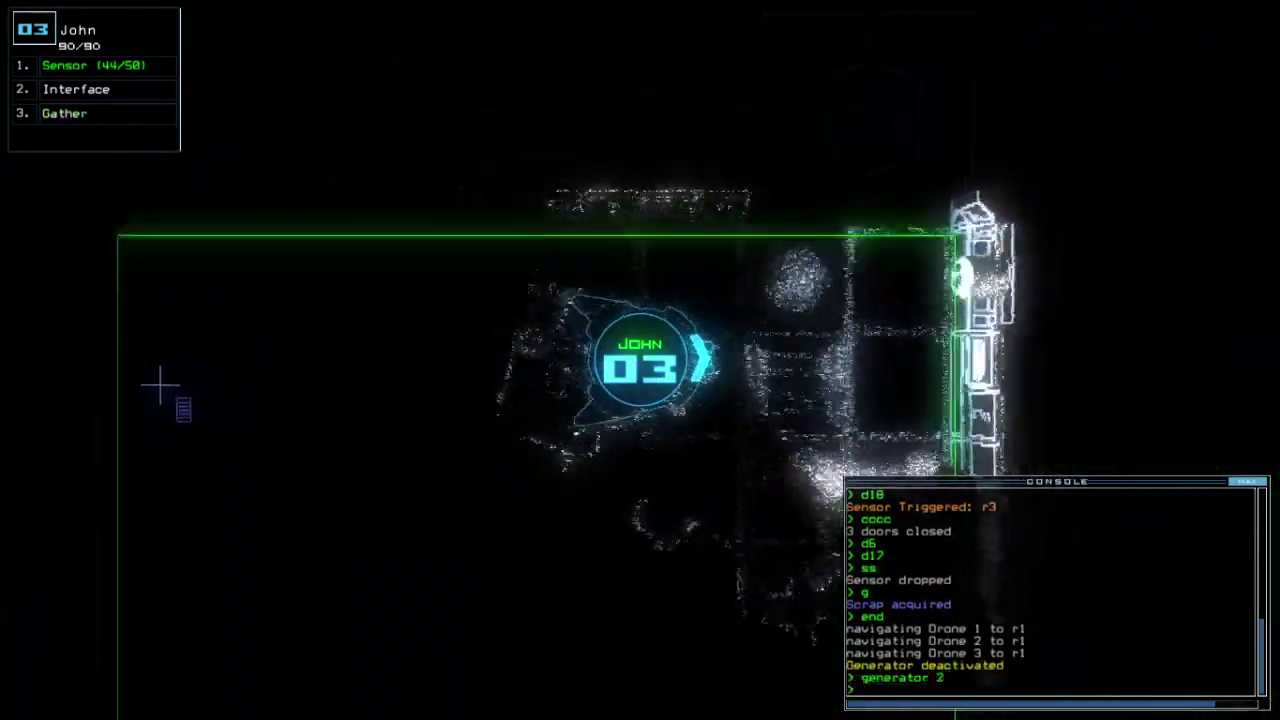
key(Return)
text(d17;back 2)
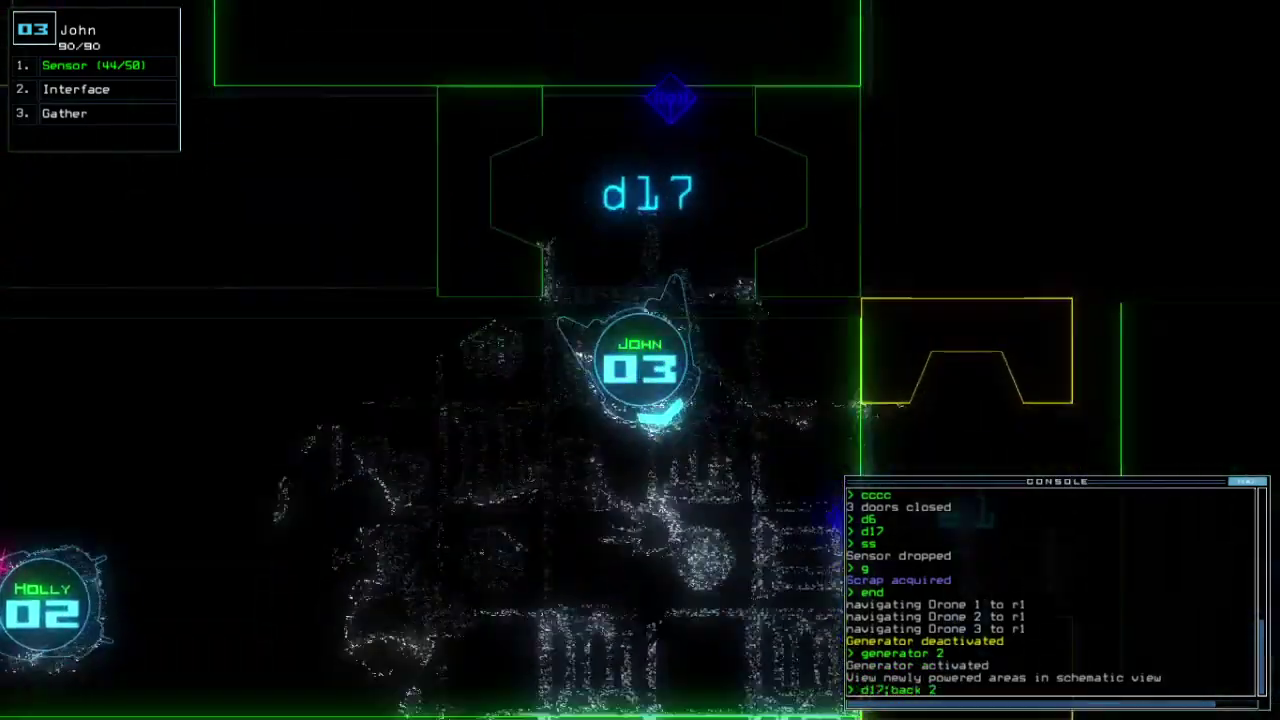
key(Return)
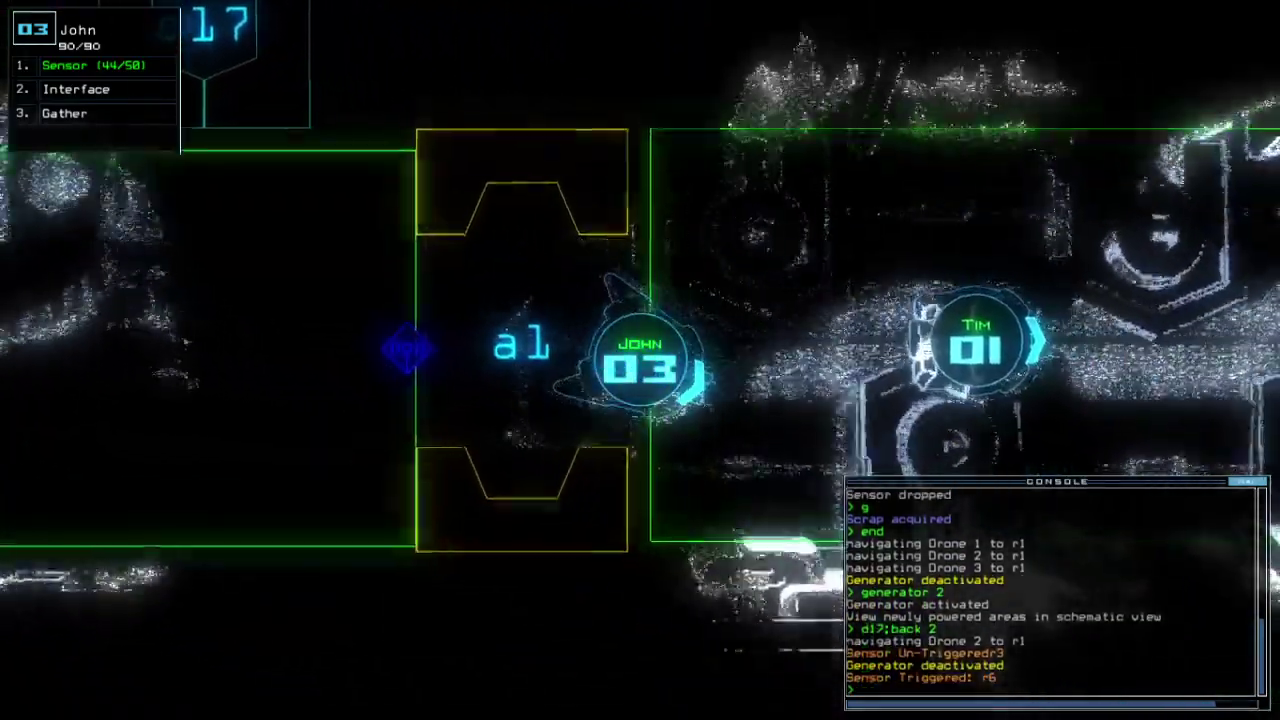
text(generator ;c)
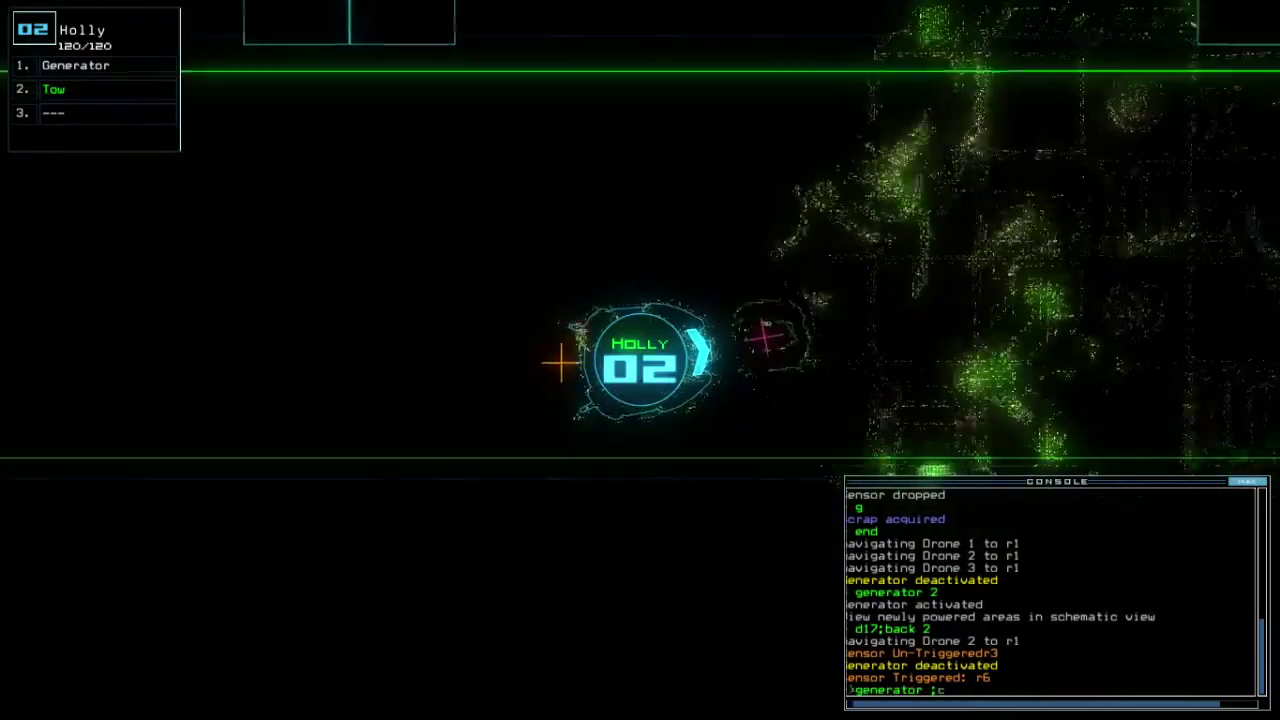
Step: Activate the generator with drone 02, check mission time three times, and gather salvage
key(Return)
text(te)
key(Return)
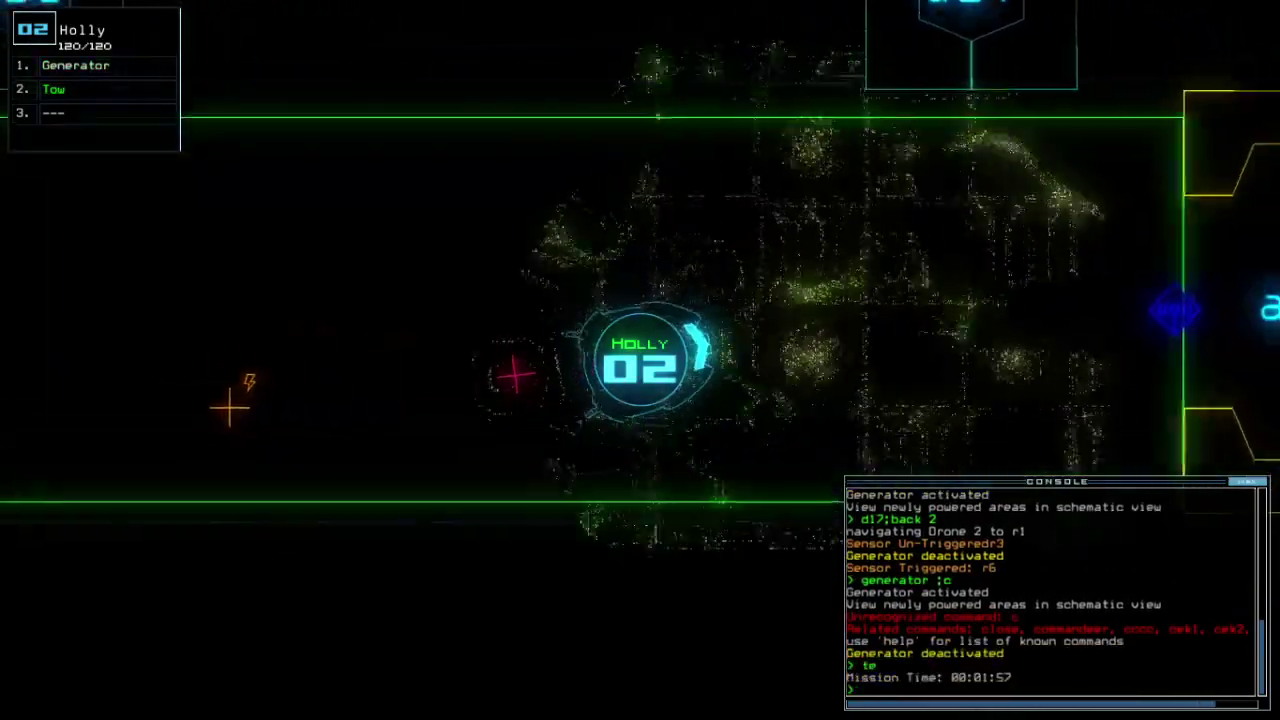
text(te)
key(Return)
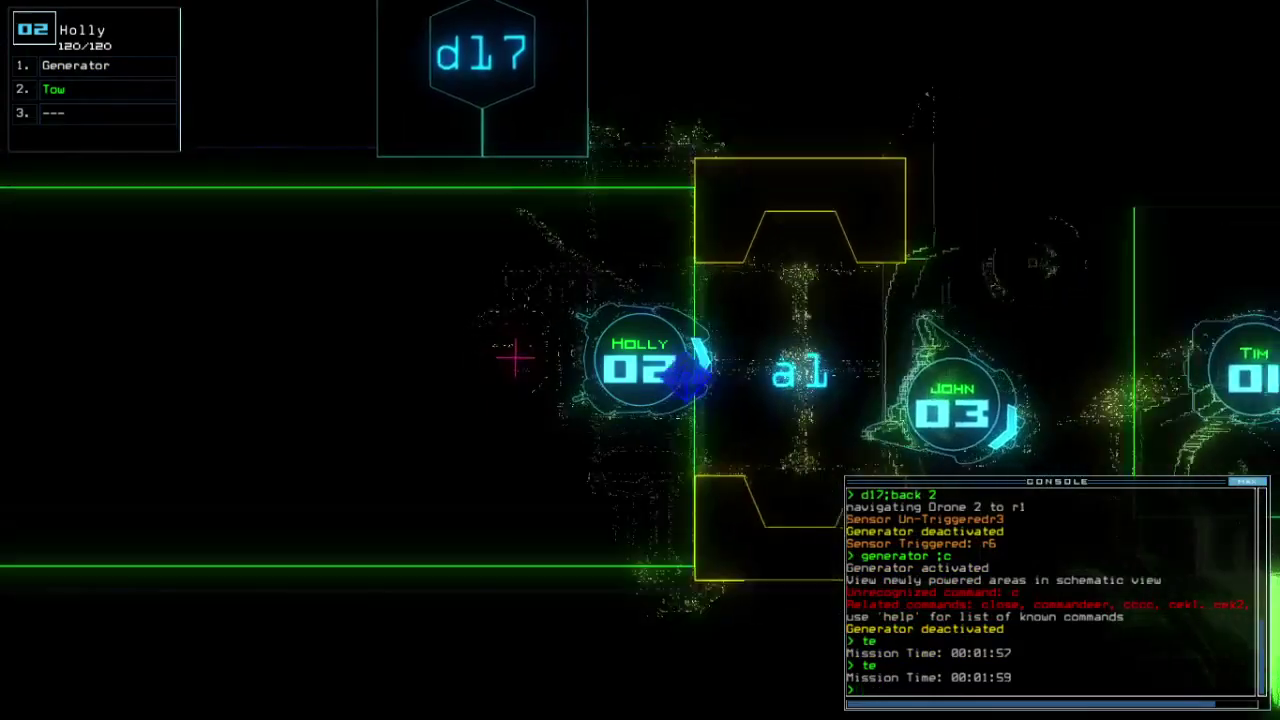
text(te)
key(Return)
text(g)
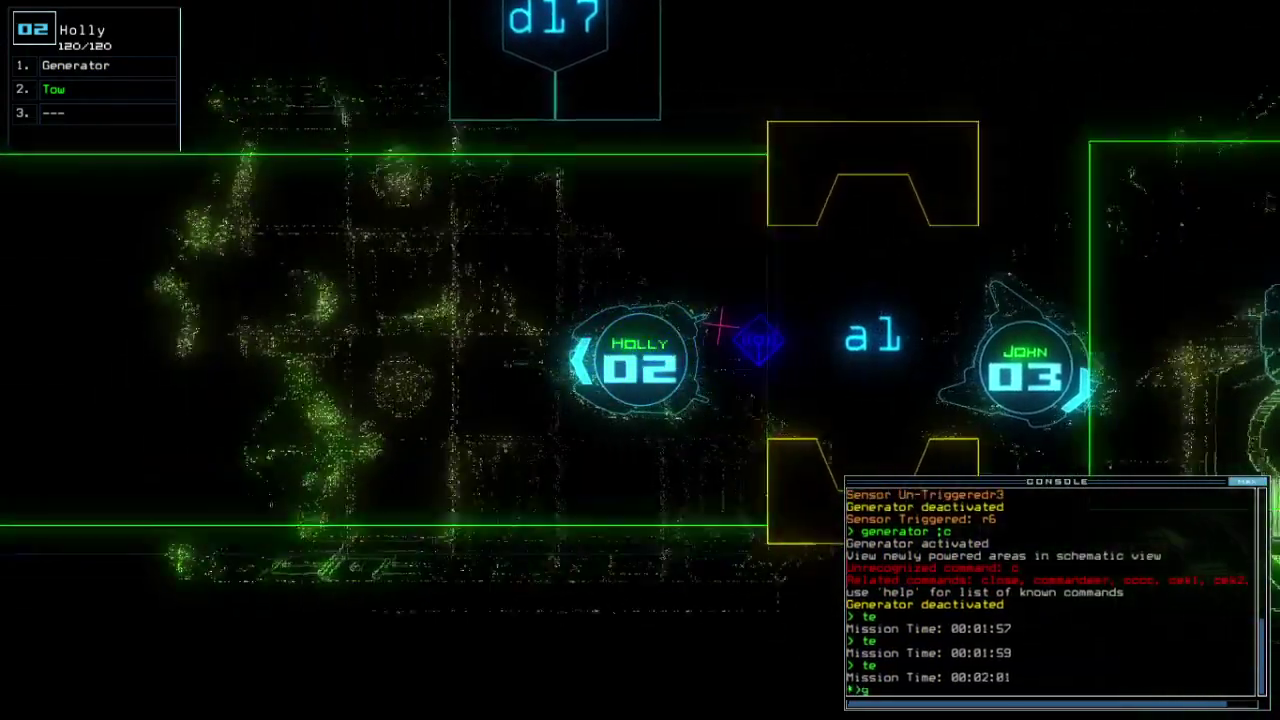
key(Return)
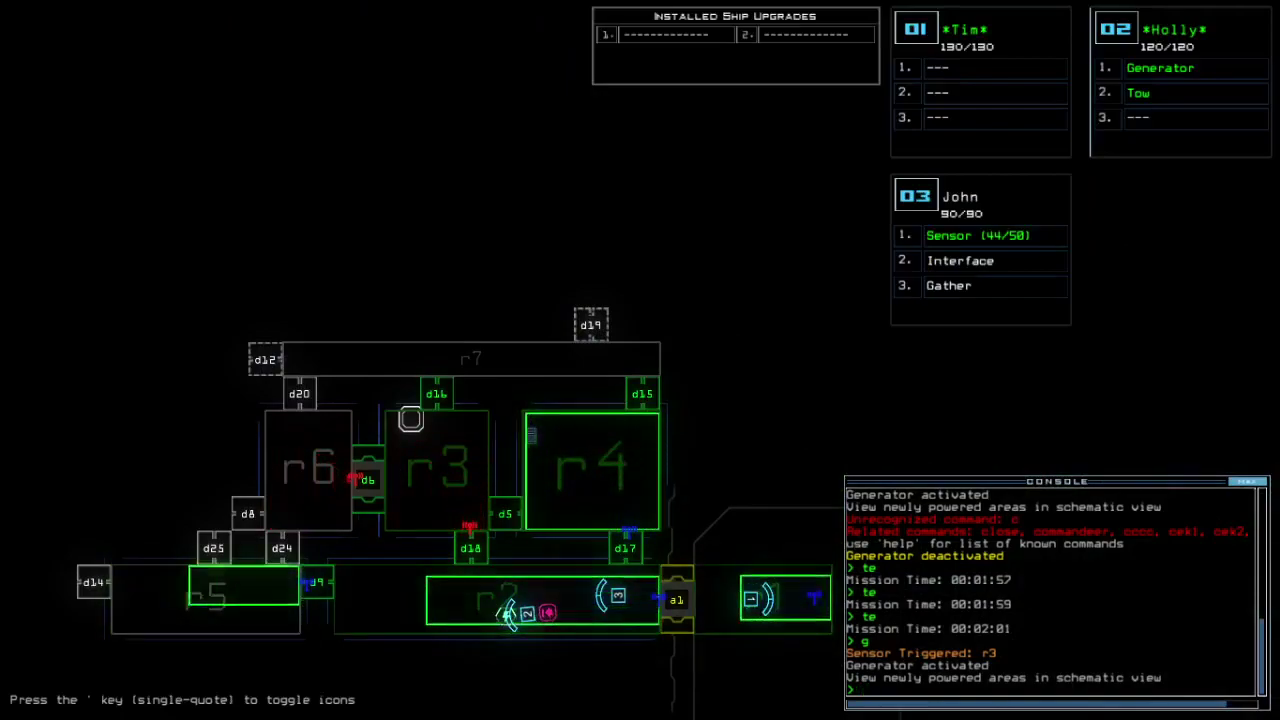
text(tf)
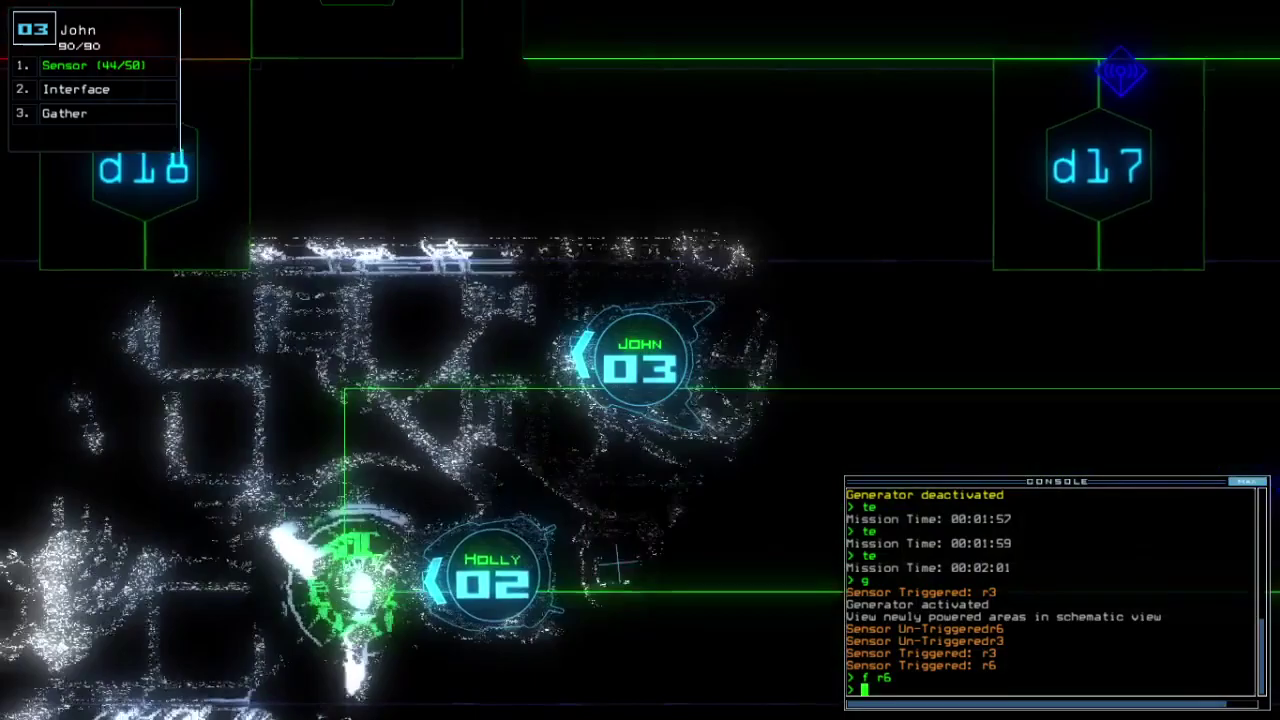
Step: Open door d18 for drone 03, close the surrounding doors, and request the derelict status
key(Tab)
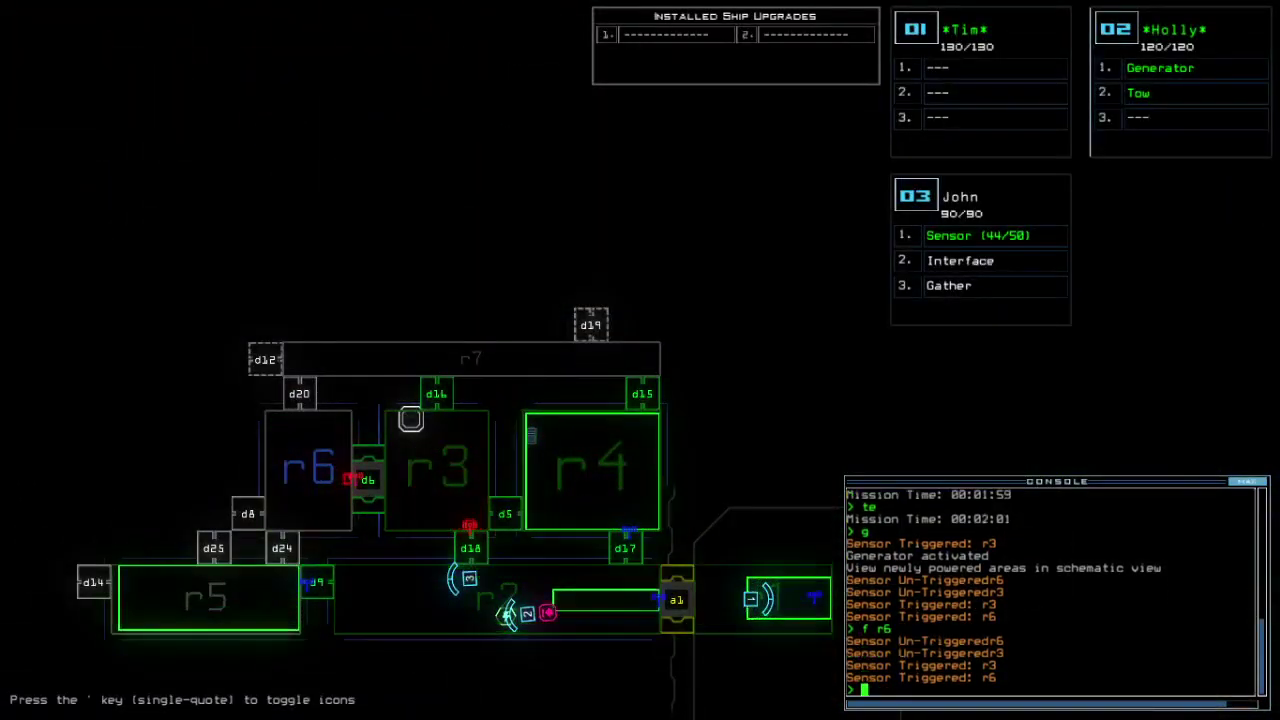
key(Tab)
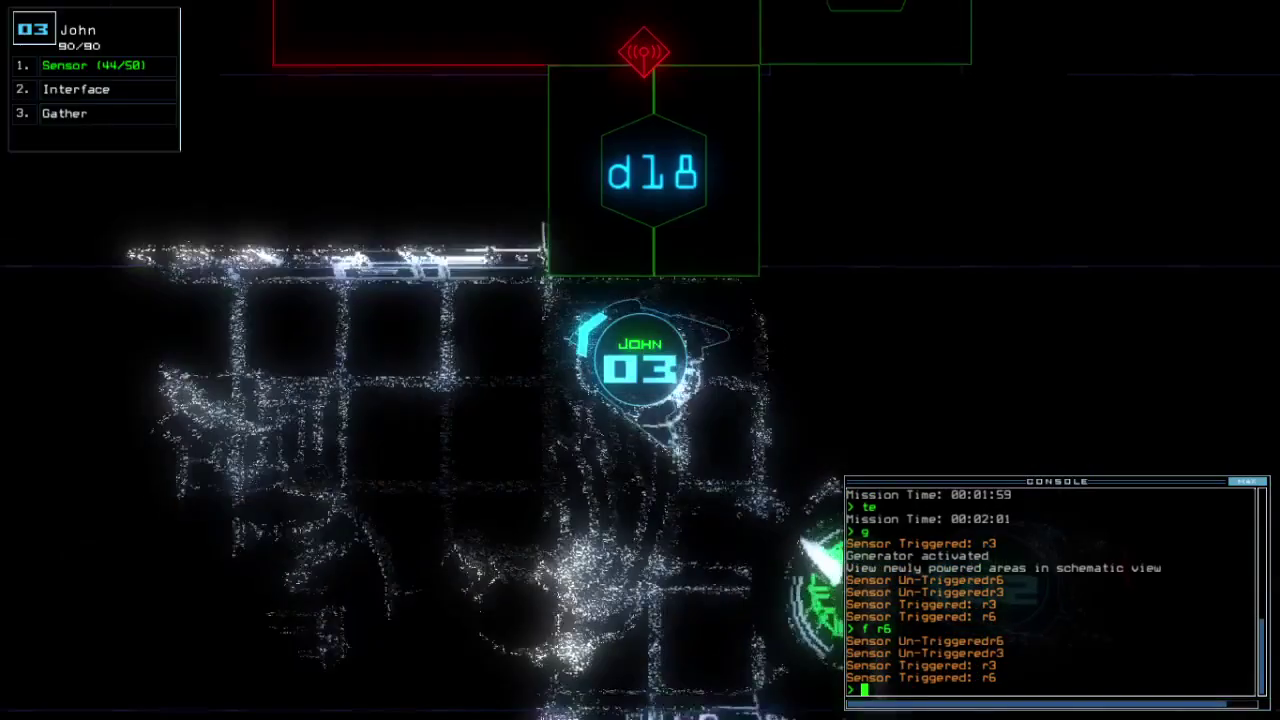
text(d)
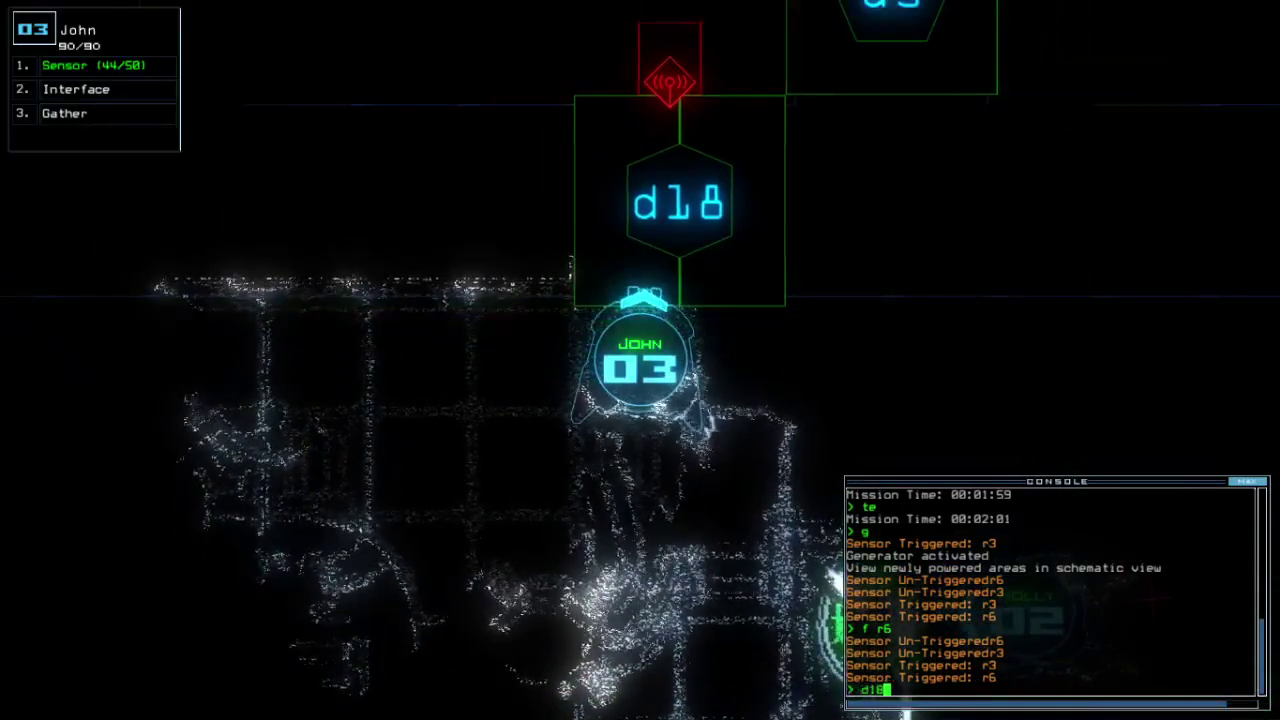
text(18)
key(Return)
text(cc)
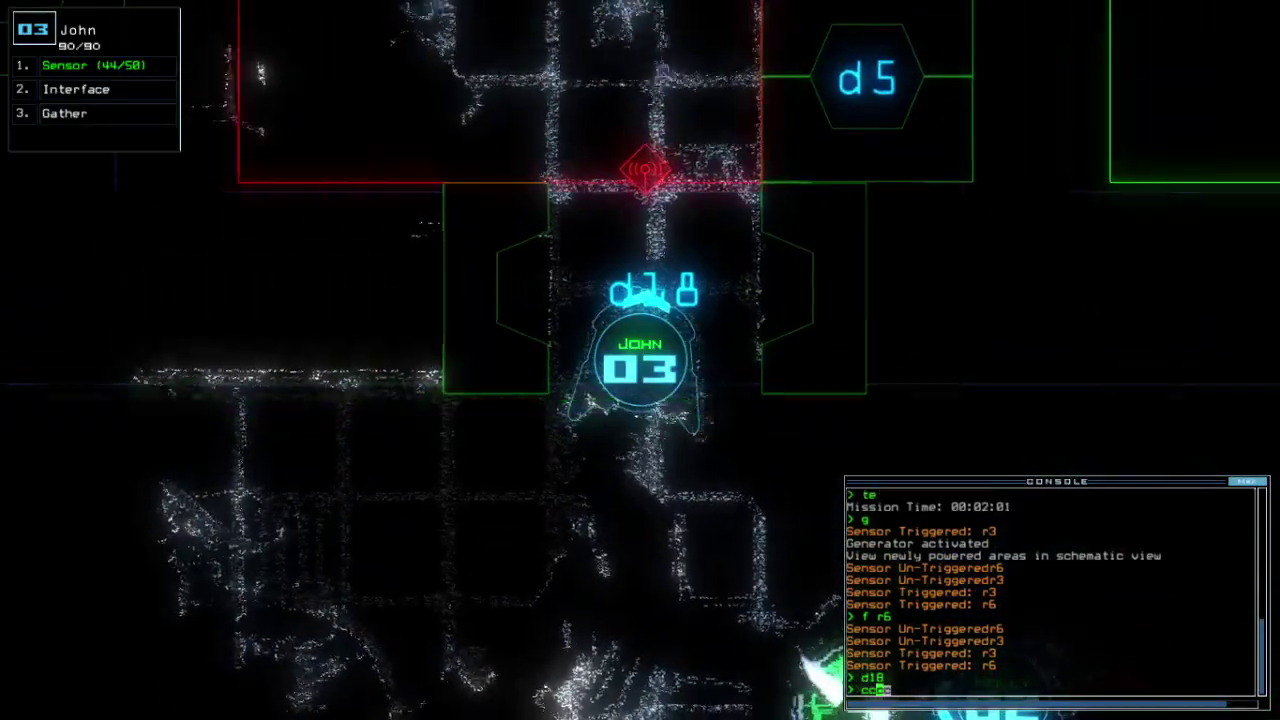
key(Tab)
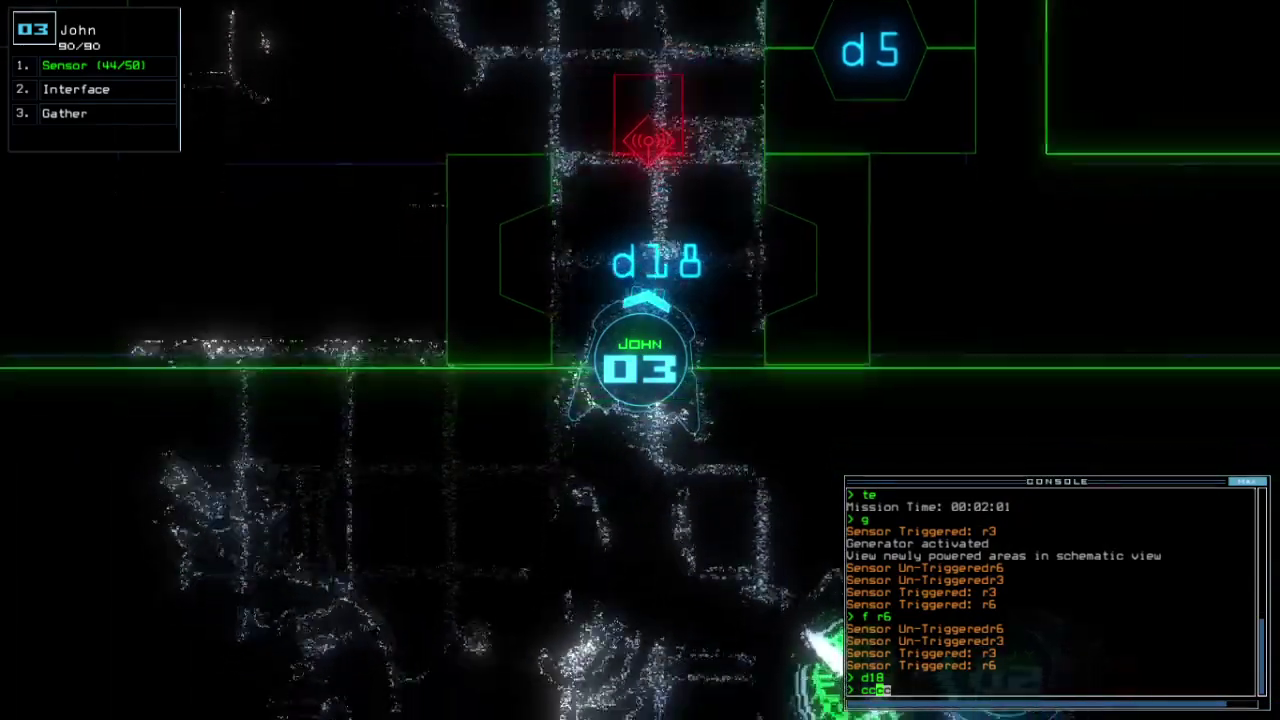
key(Return)
text(d6)
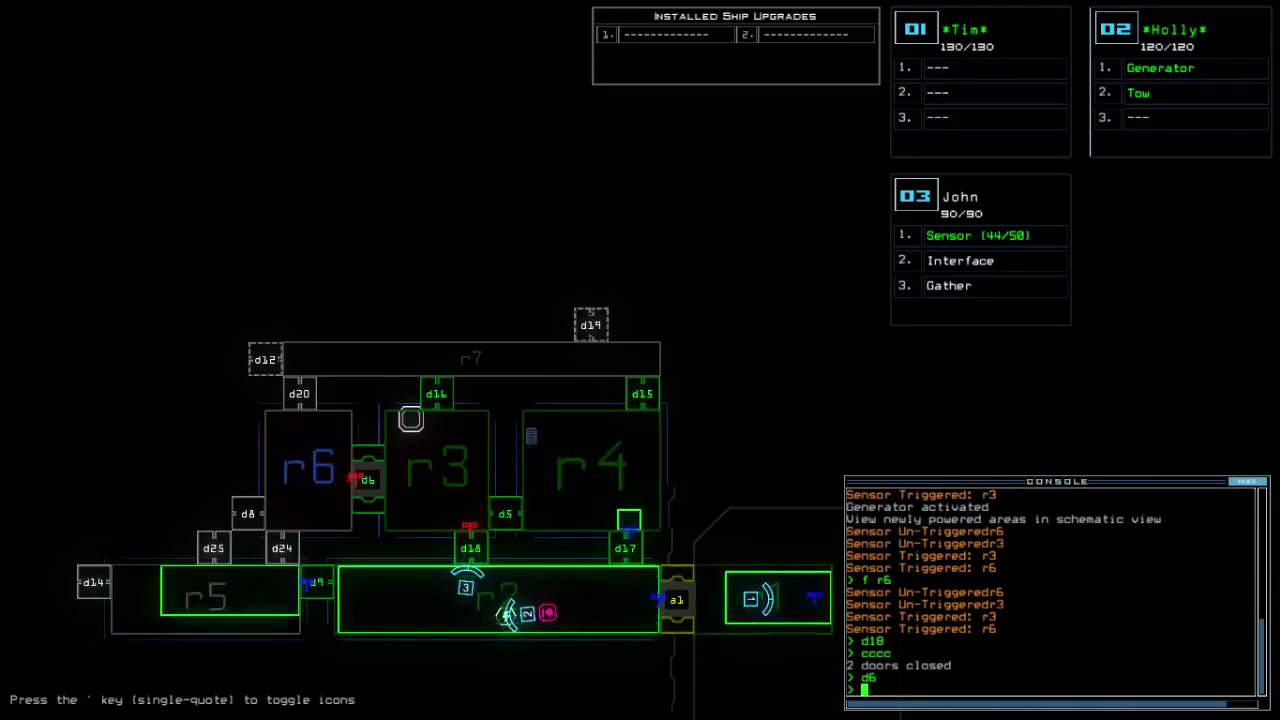
text(status)
key(Return)
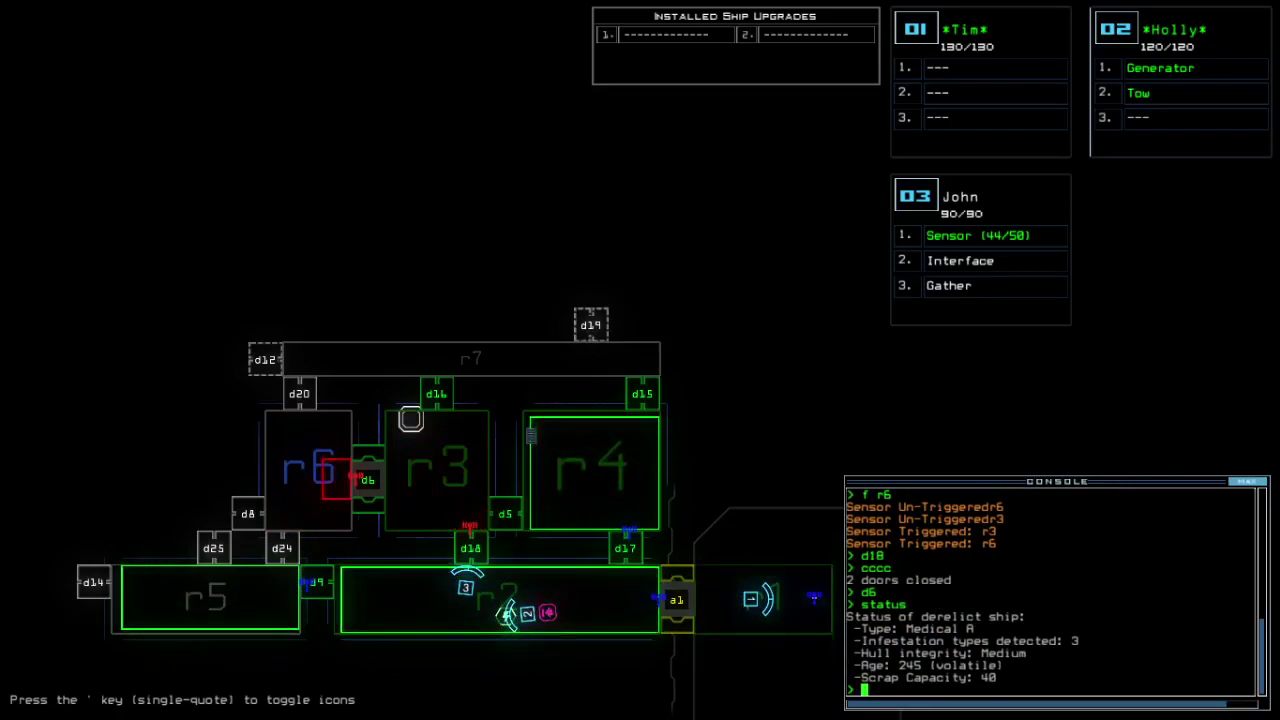
key(Escape)
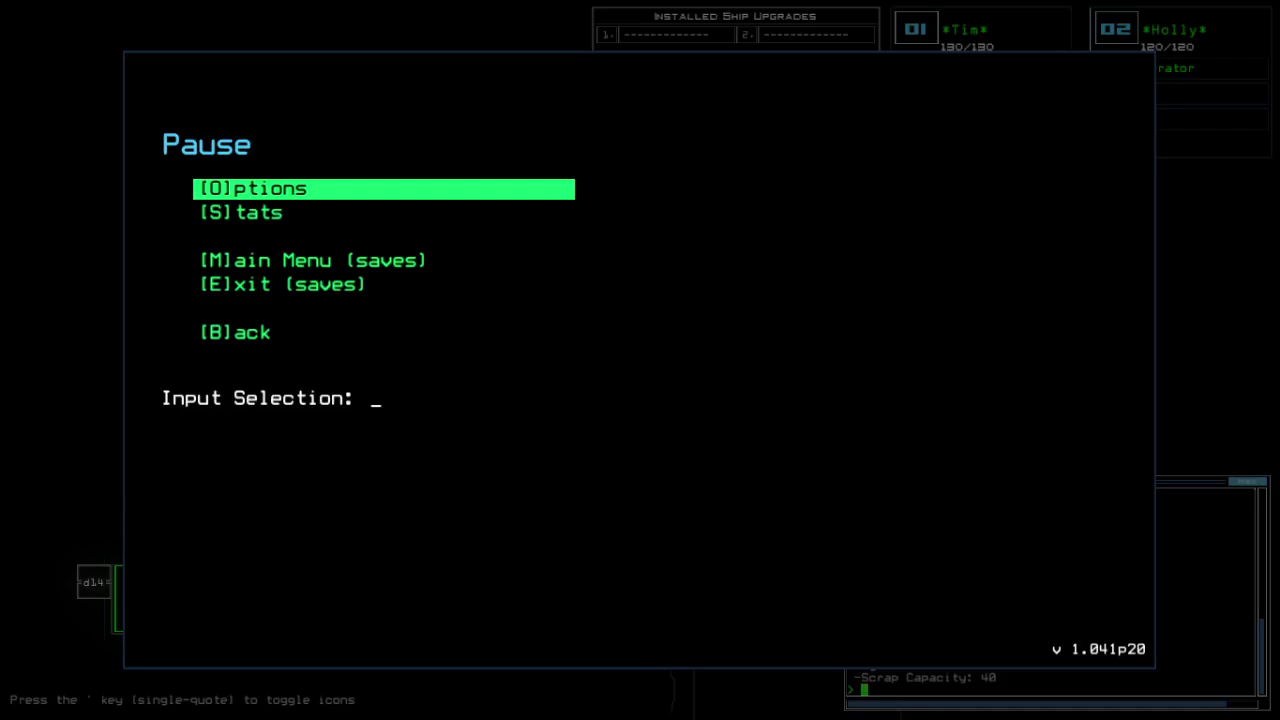
key(Escape)
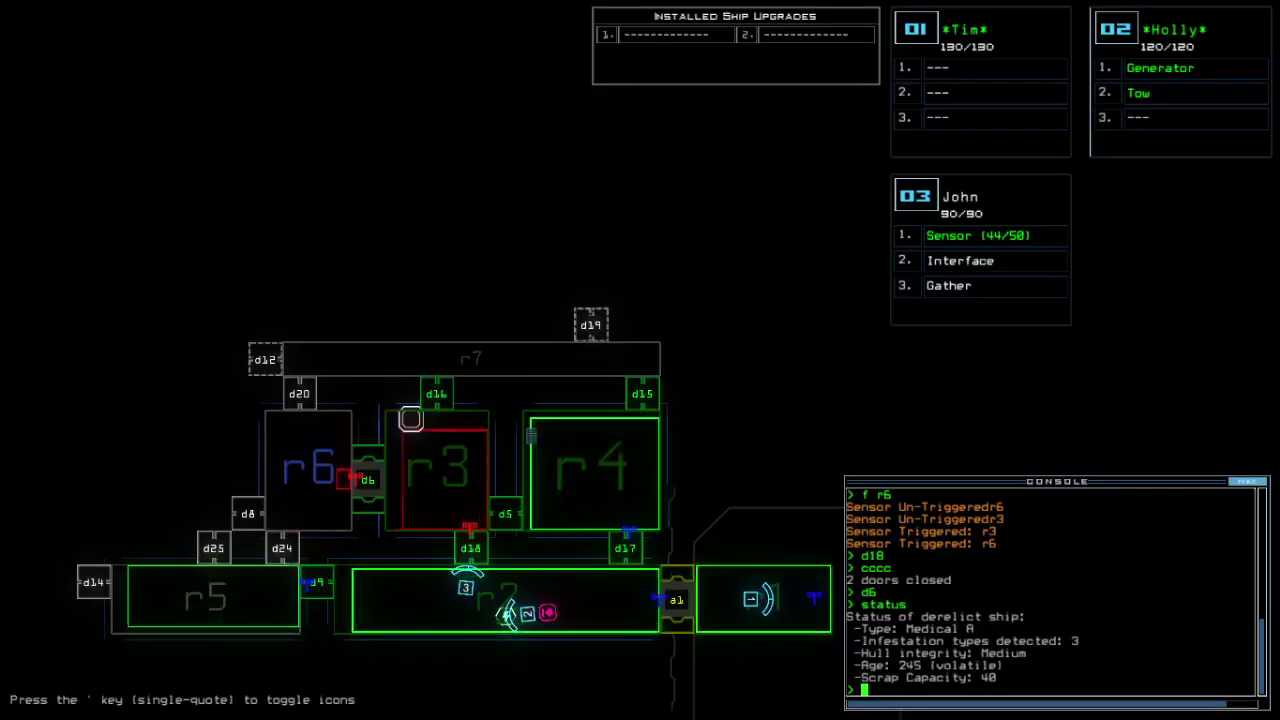
Step: Switch between John's drone camera and the schematic map, panning the map
key(Tab)
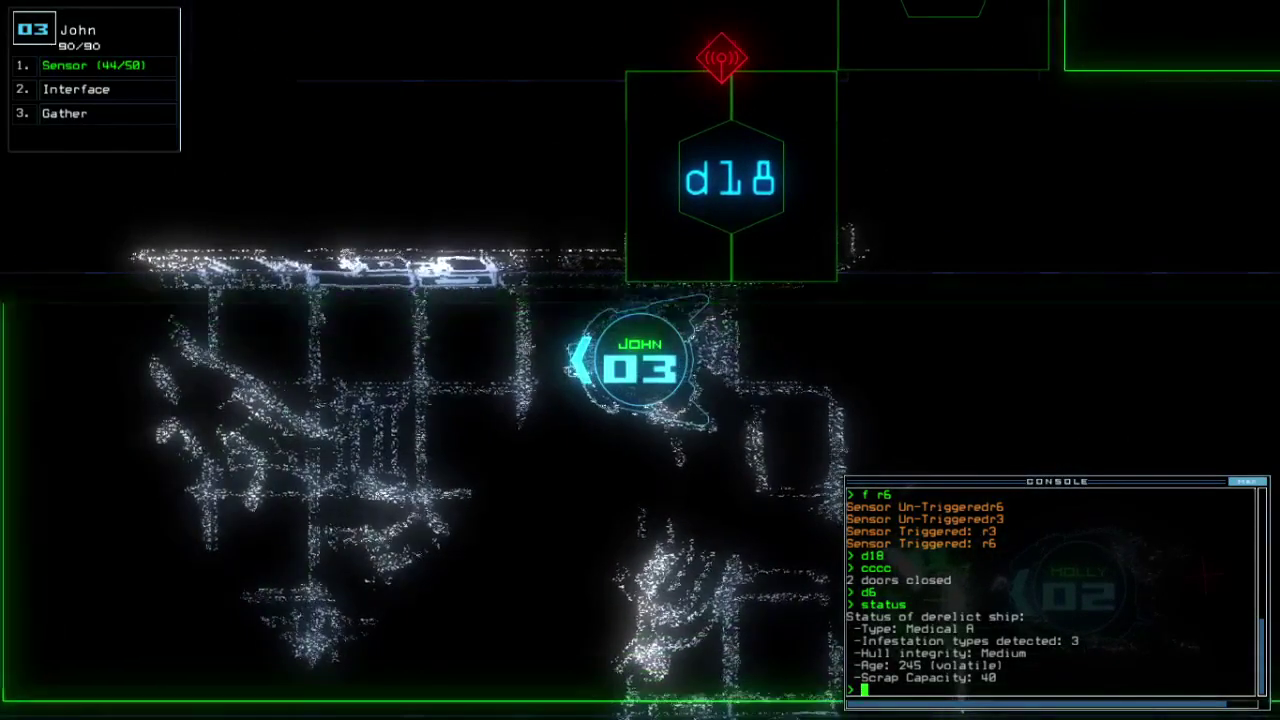
key(Tab)
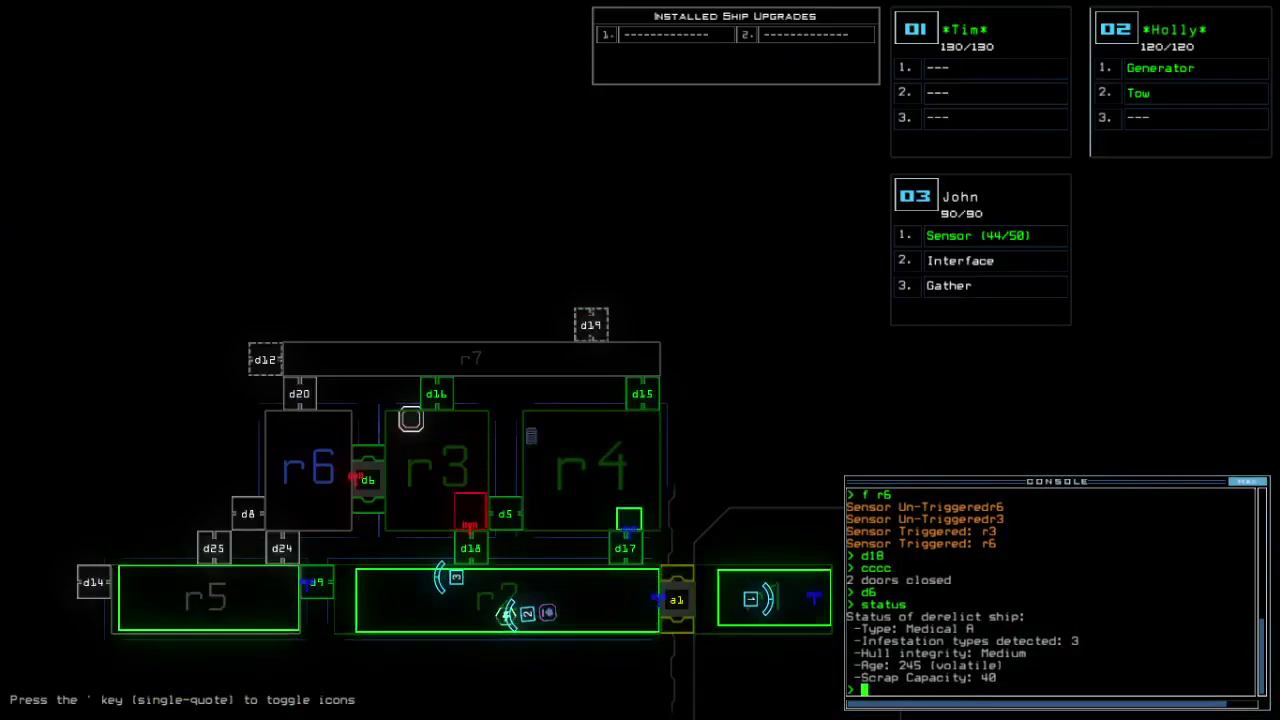
key(Tab)
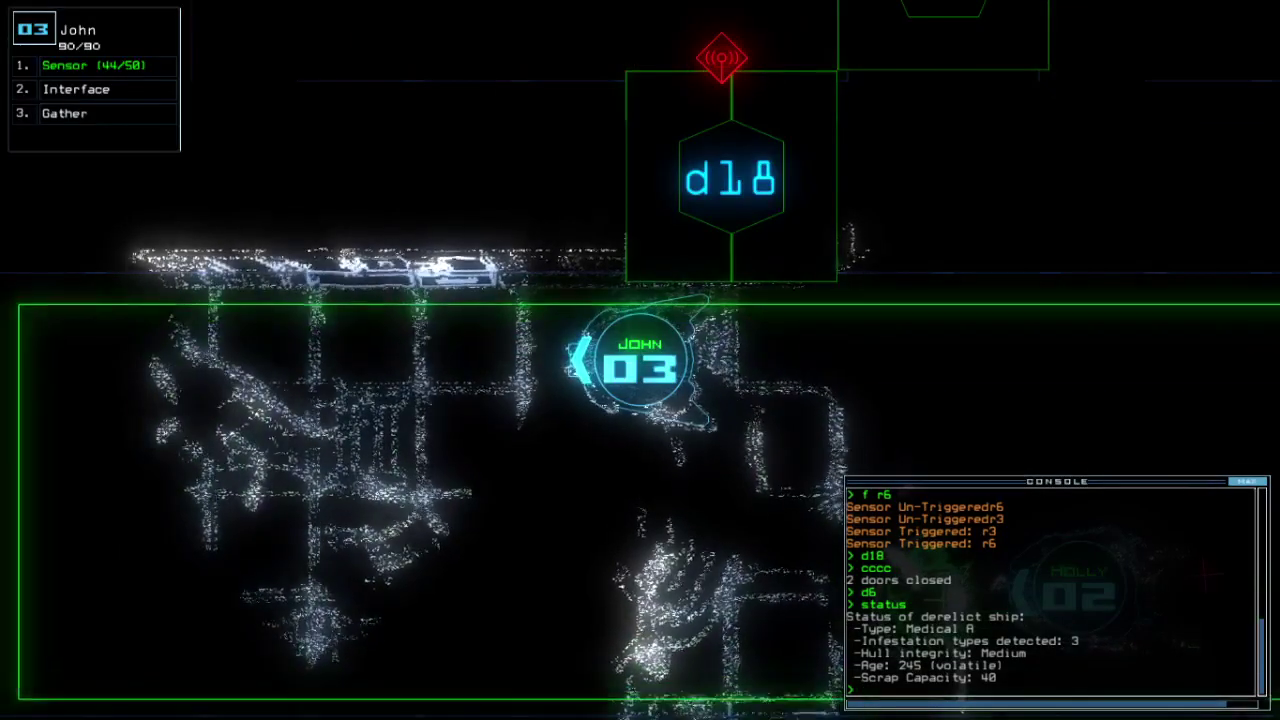
key(Tab)
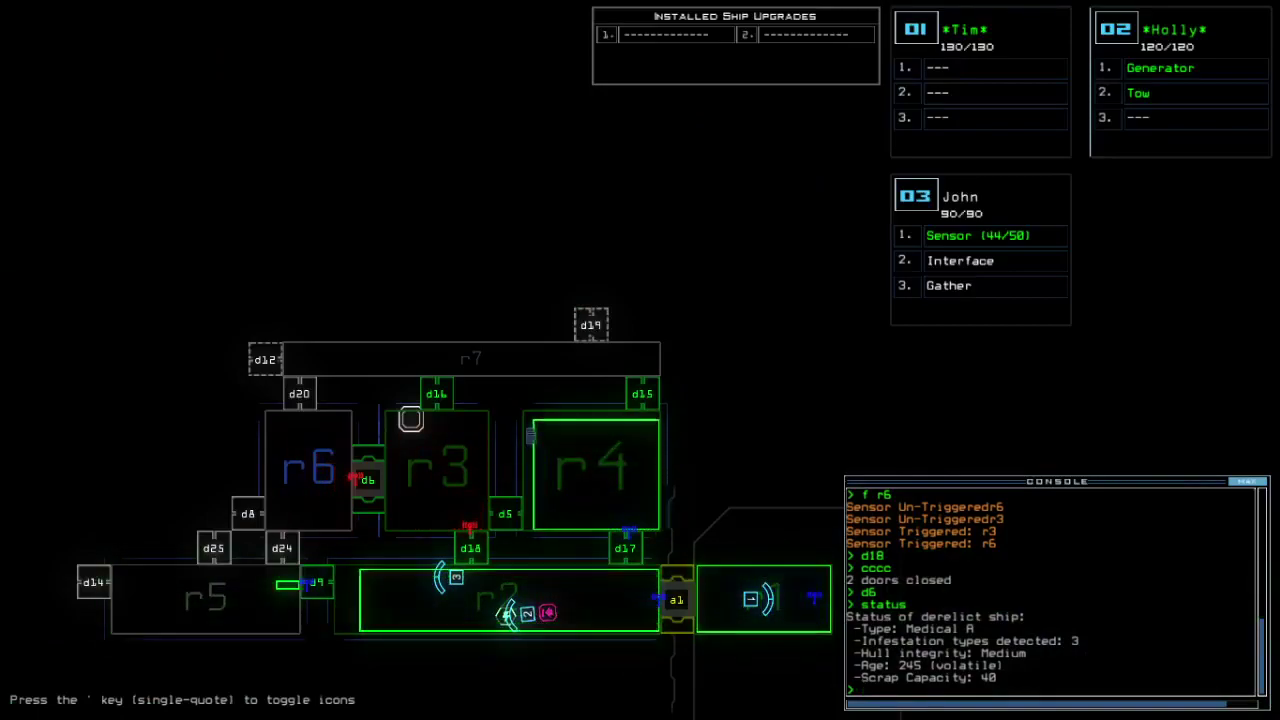
key(Left)
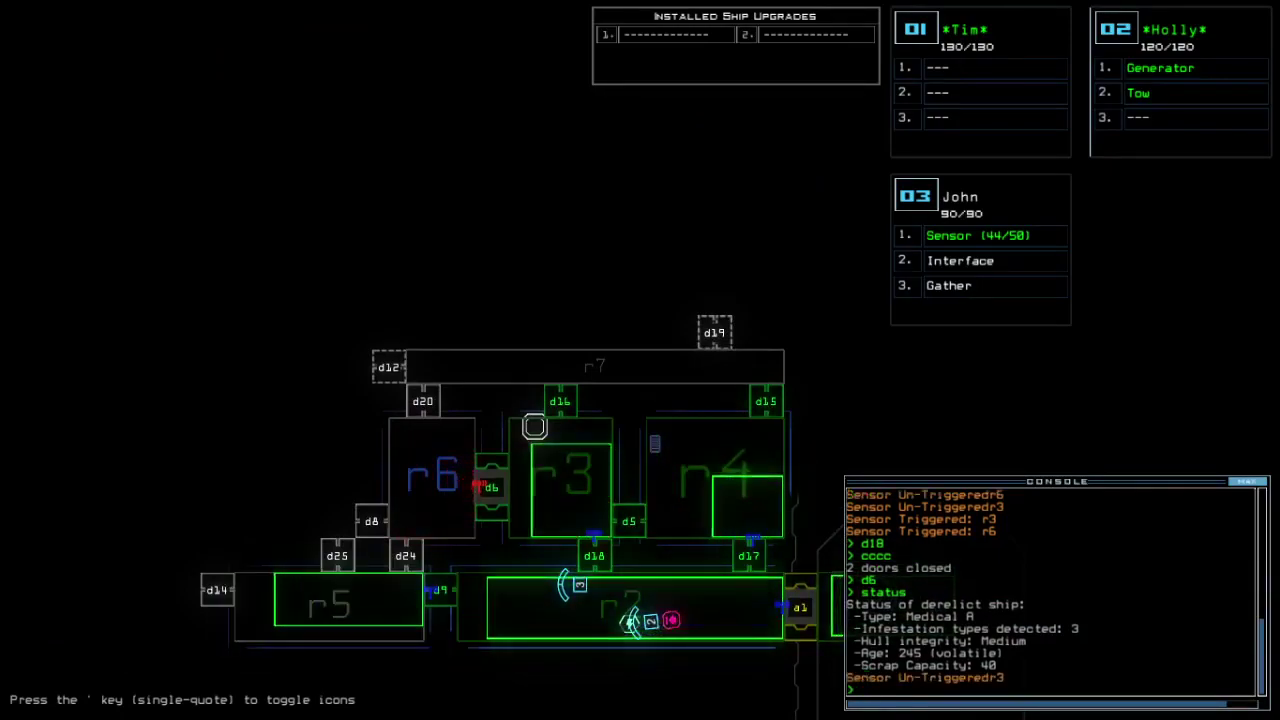
text(3)
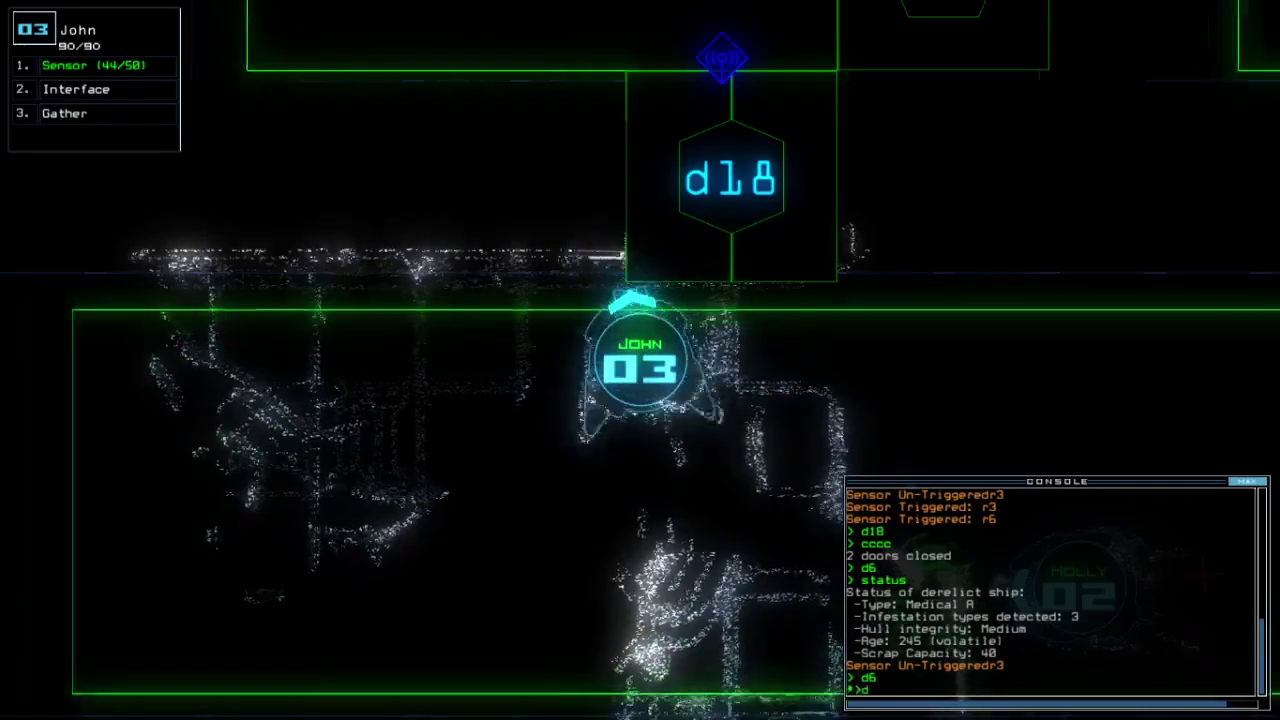
text(d18)
Step: Send John through doors d18 and d16, closing doors behind him, and drop a sensor (43/50 left)
key(Return)
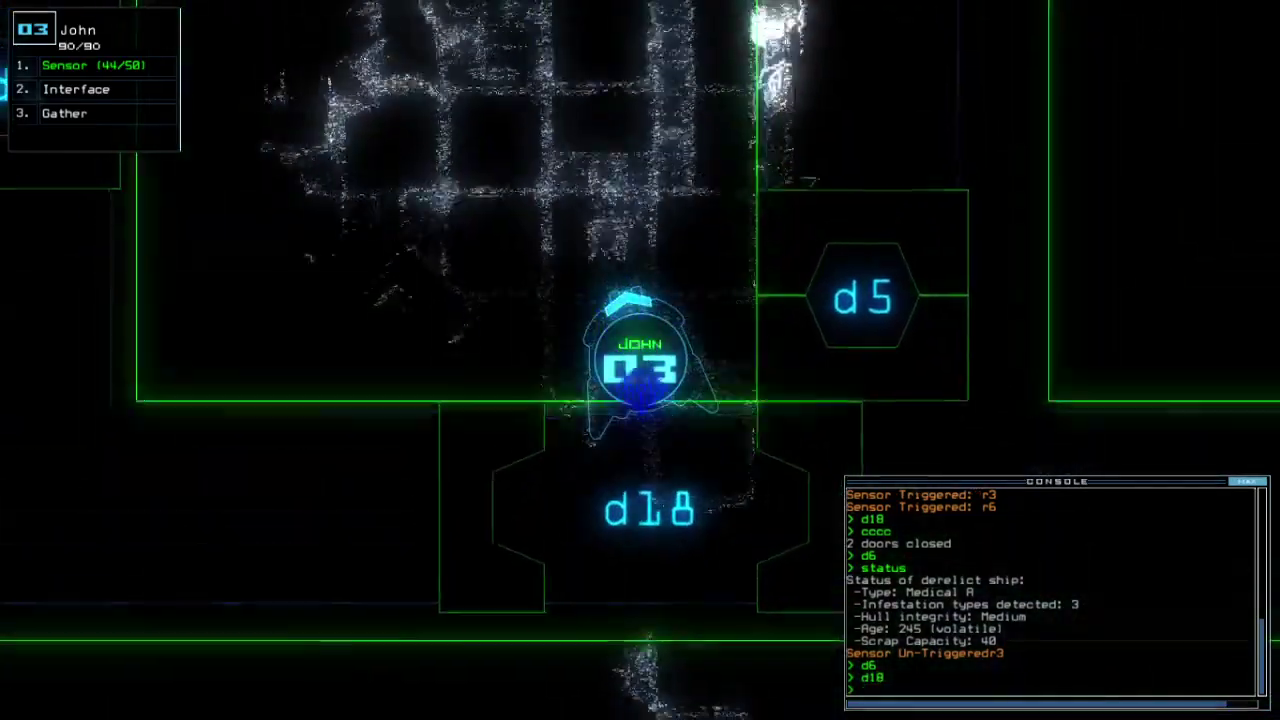
text(cccc)
key(Return)
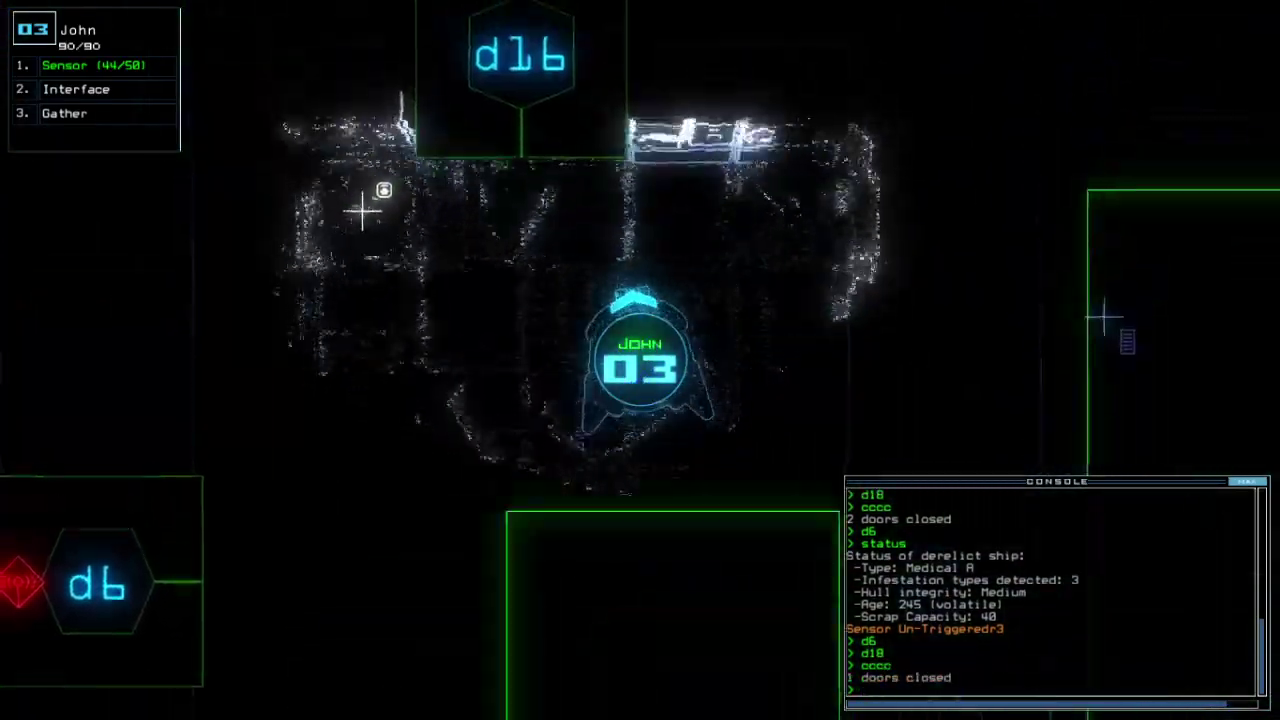
text(d1)
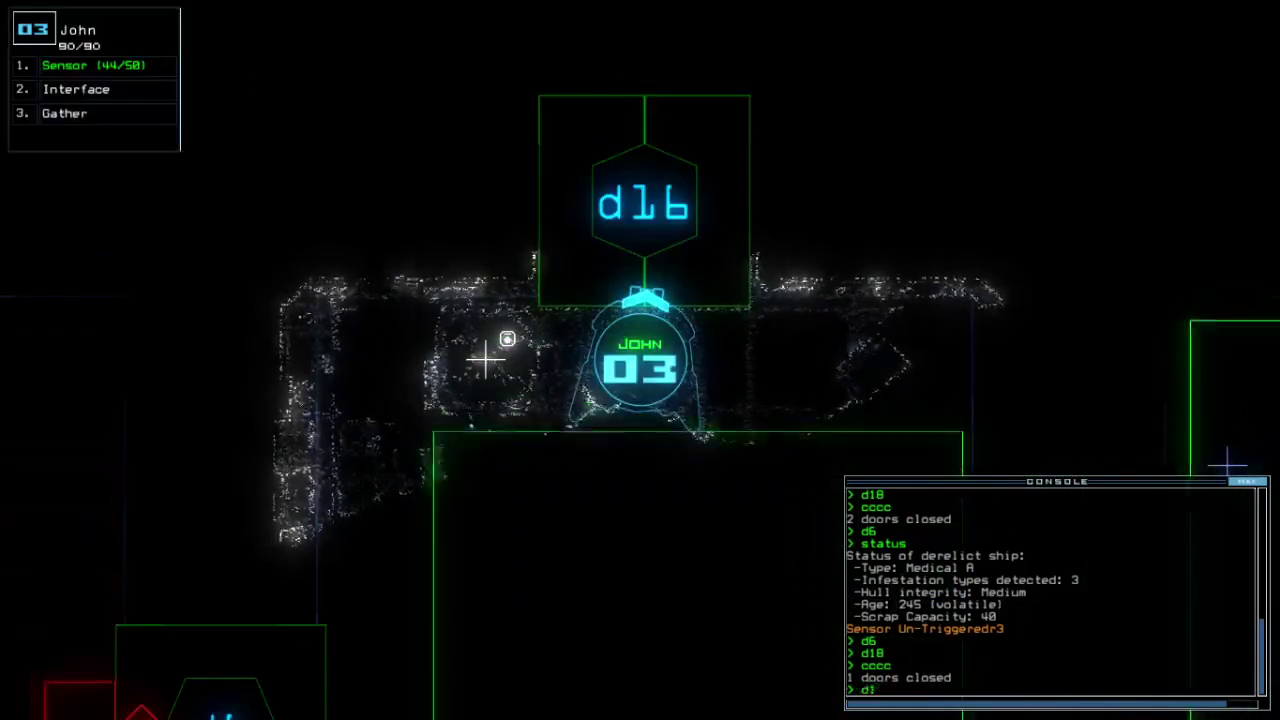
text(6)
key(Return)
text(ss)
key(Return)
text(g)
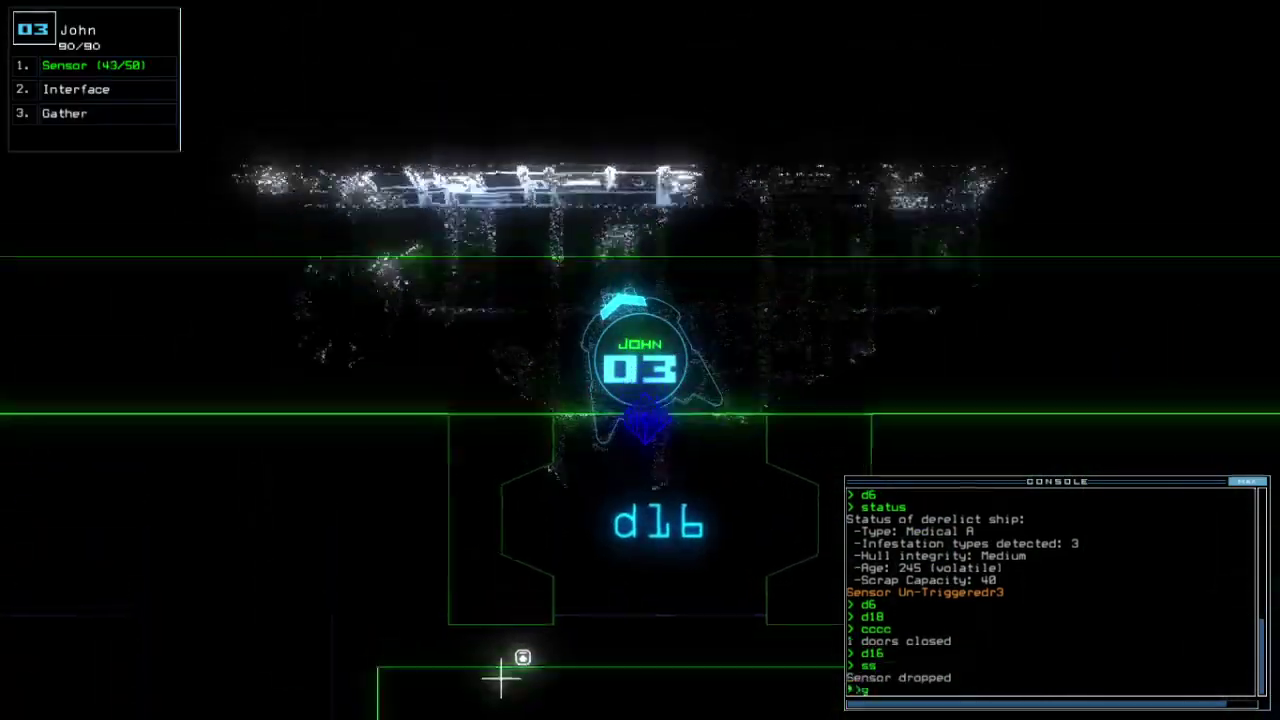
Step: Gather scrap twice with John and order drone 2 to navigate to him
key(Return)
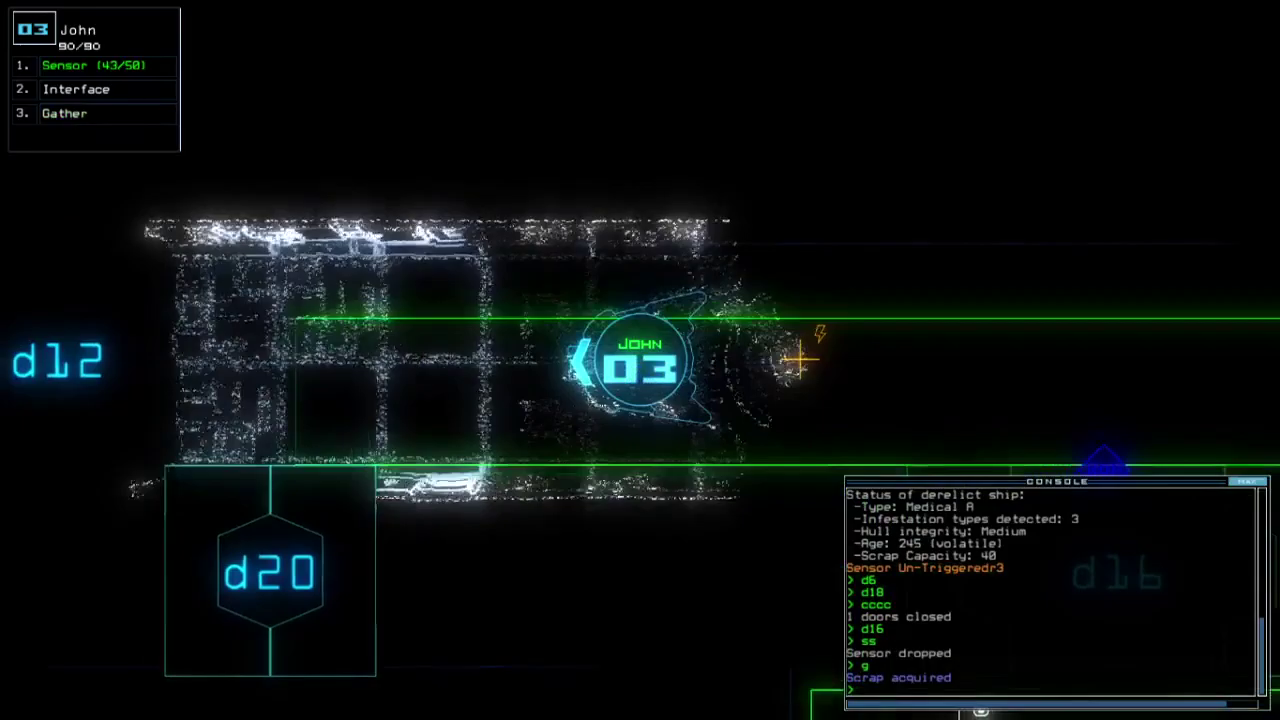
key(Right)
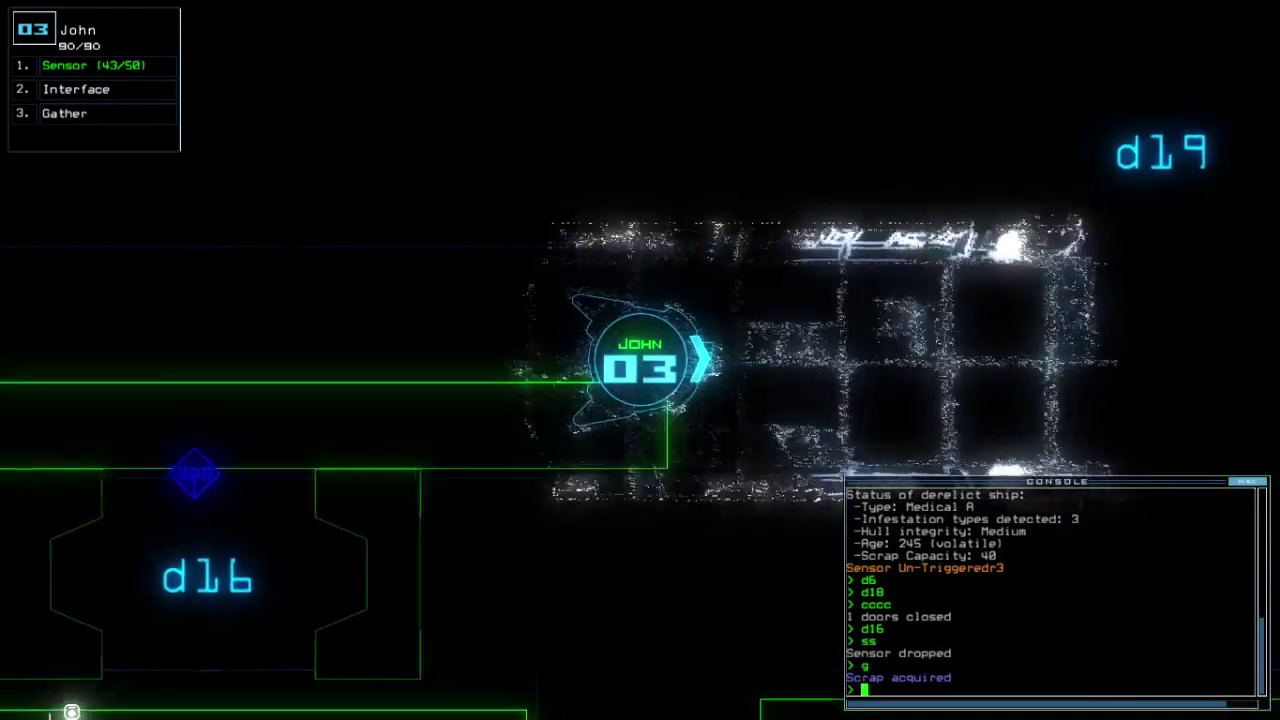
text(navigate 2)
key(Return)
text(g)
key(Return)
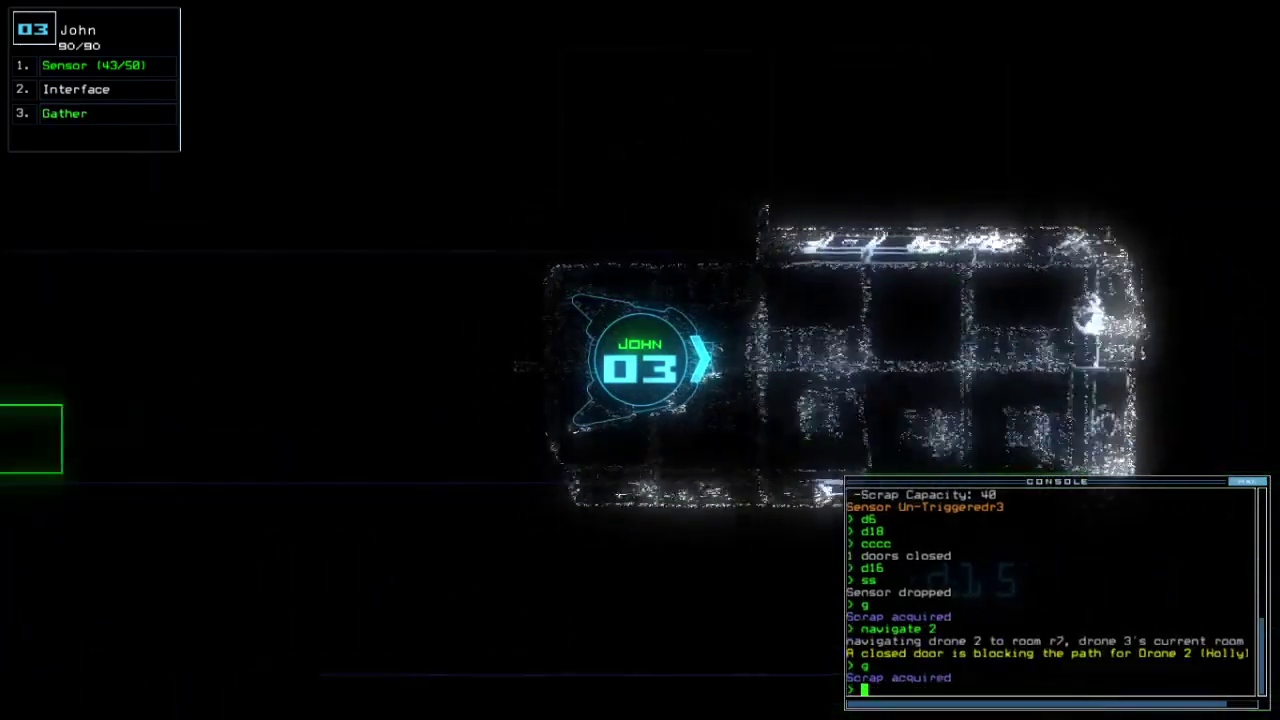
key(Tab)
text(8)
Step: Send John through door d18 and steer him along the corridor down to d16
key(Return)
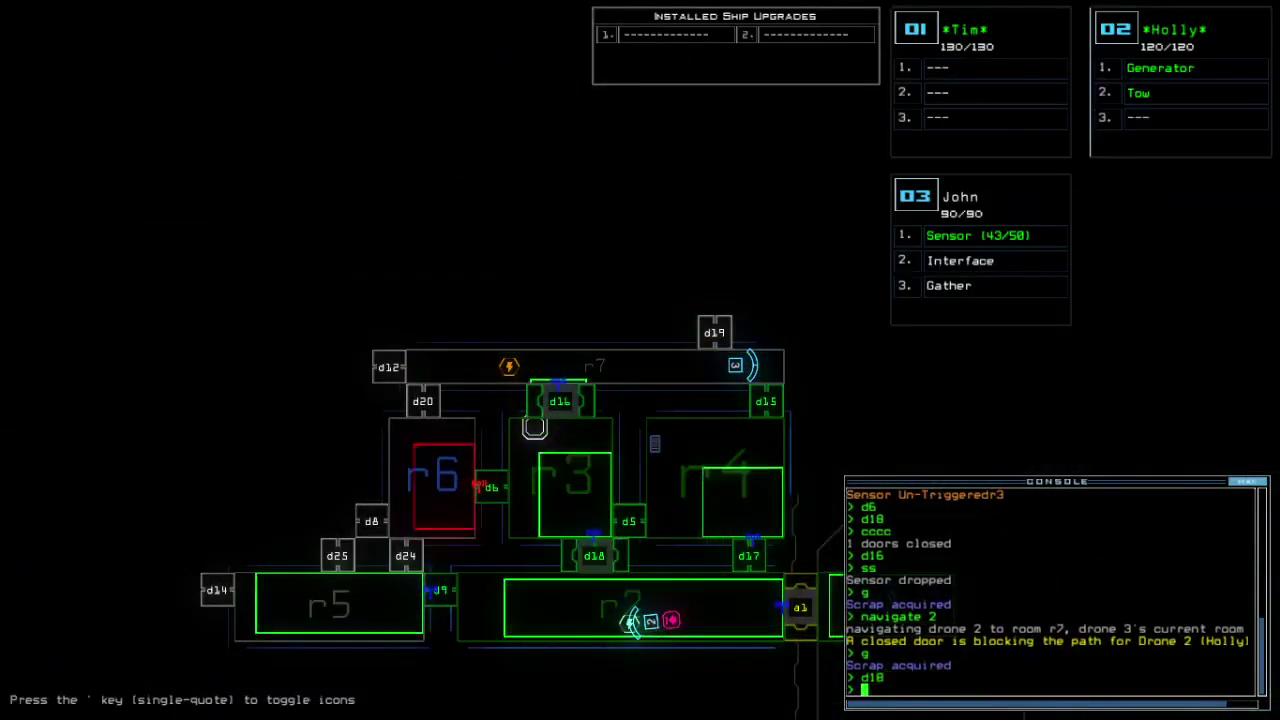
key(Tab)
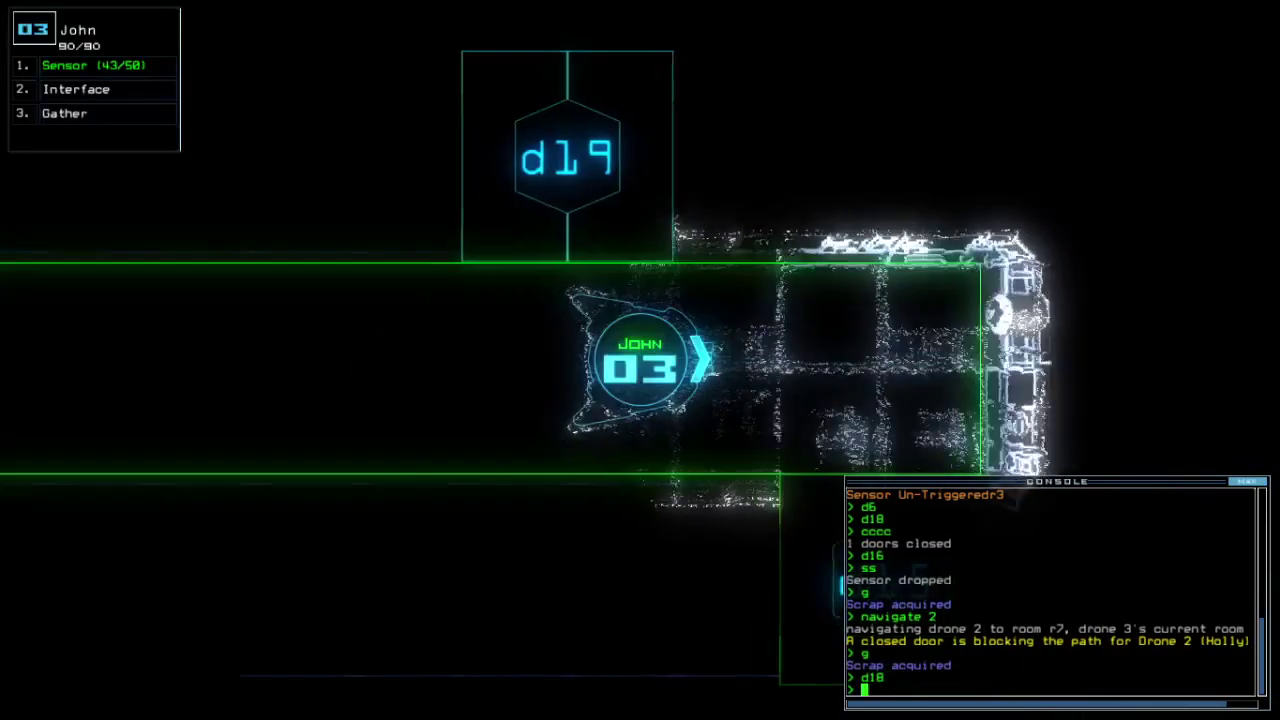
key(Left)
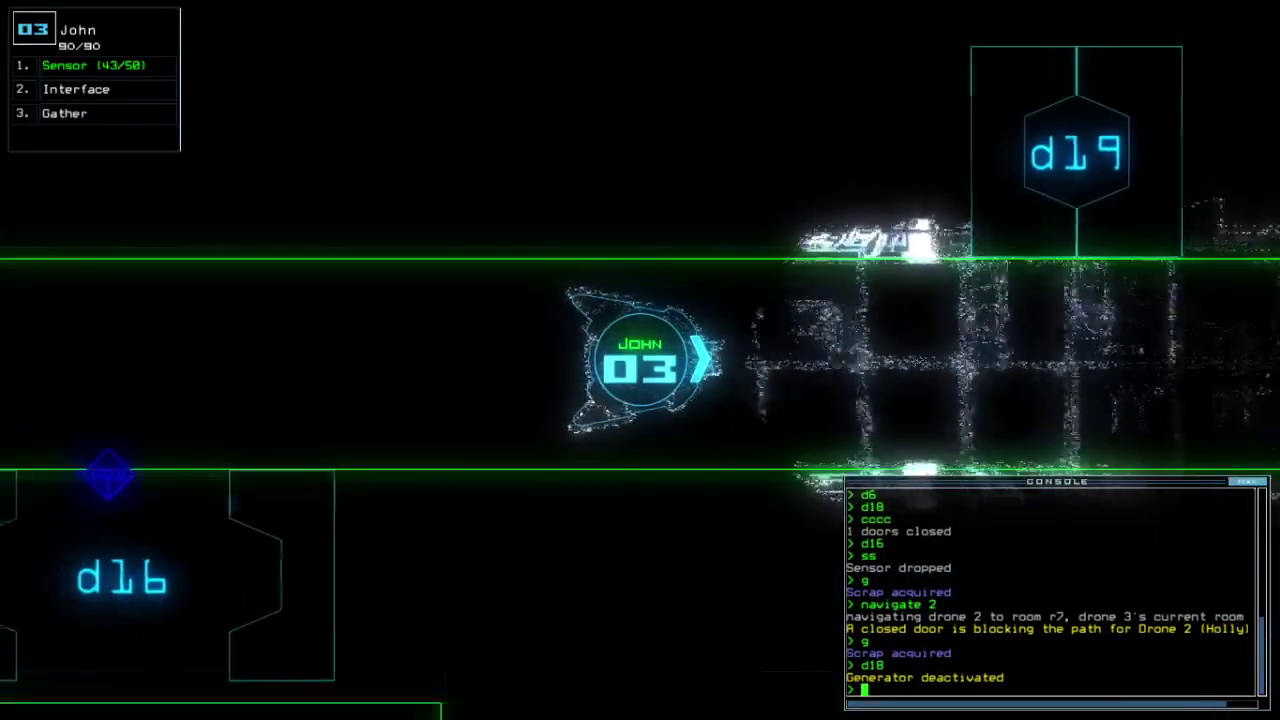
key(Down)
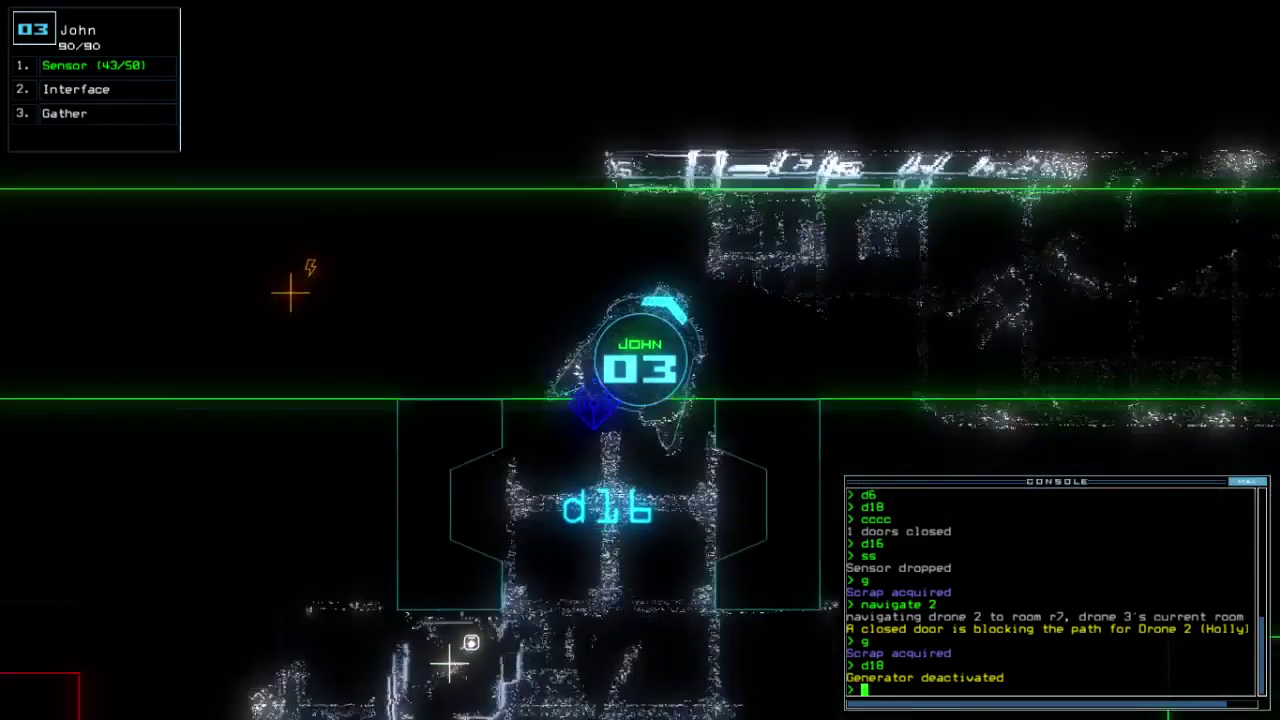
Step: Move Holly up into the generator room and start the generator
key(2)
key(Up)
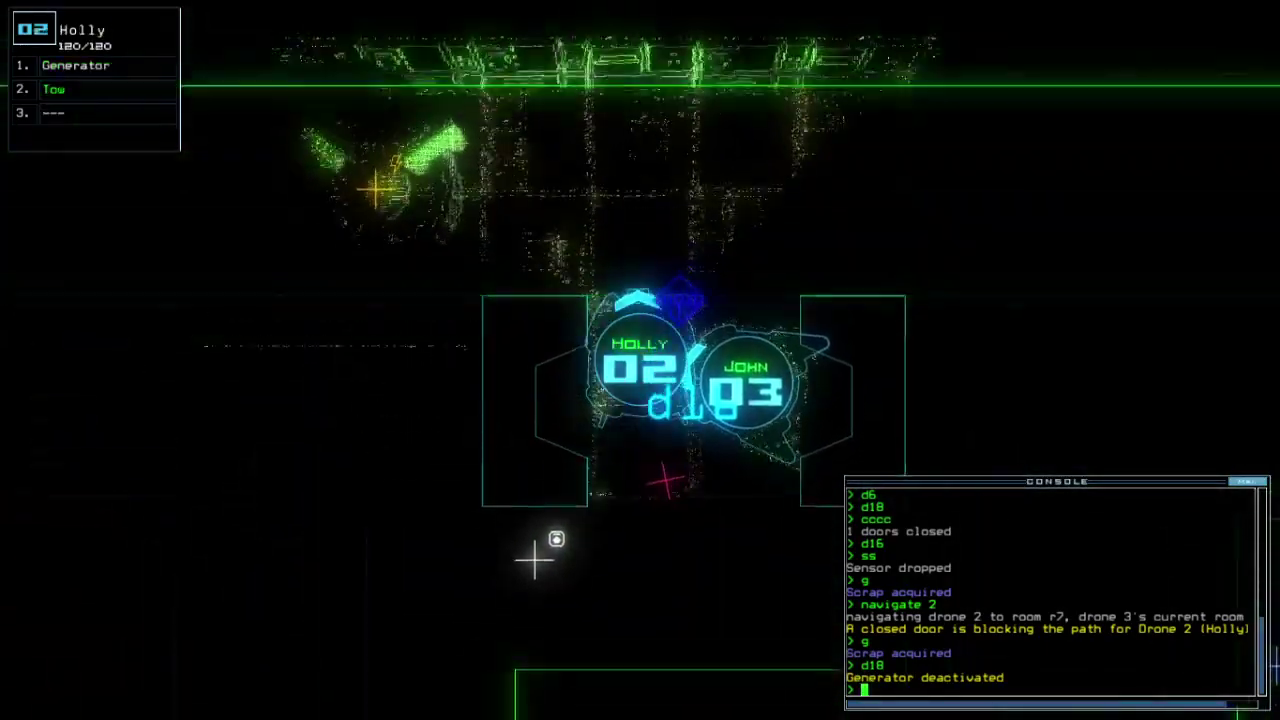
text(g)
key(Return)
key(Tab)
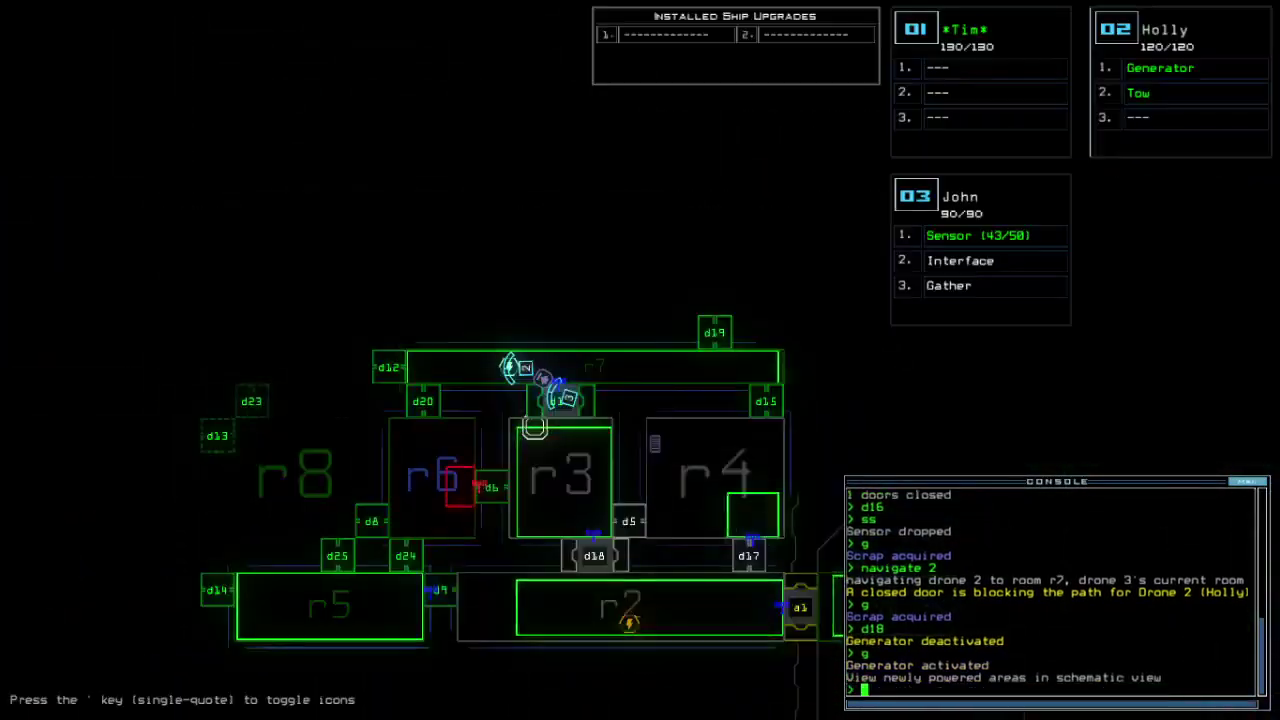
Step: Open door d19 to reveal room r9 and door d12 to reveal room r10
key(Tab)
text(d19)
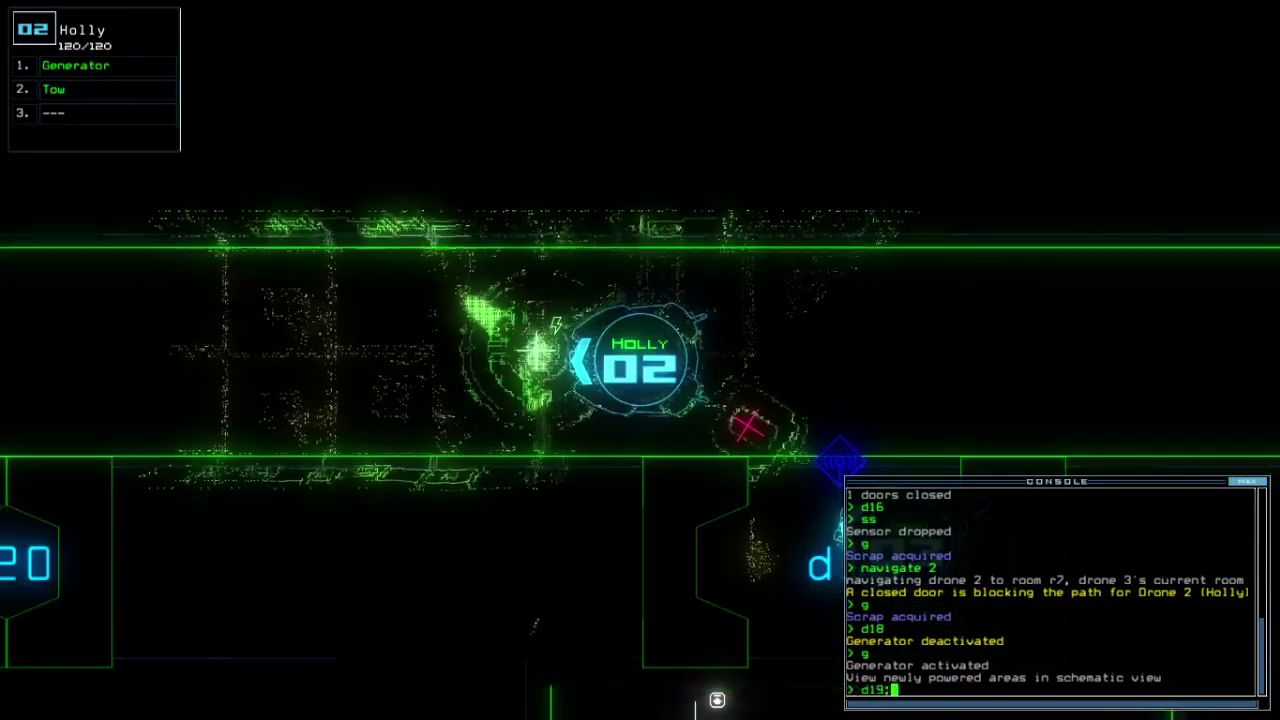
text(;d19)
key(Return)
key(Tab)
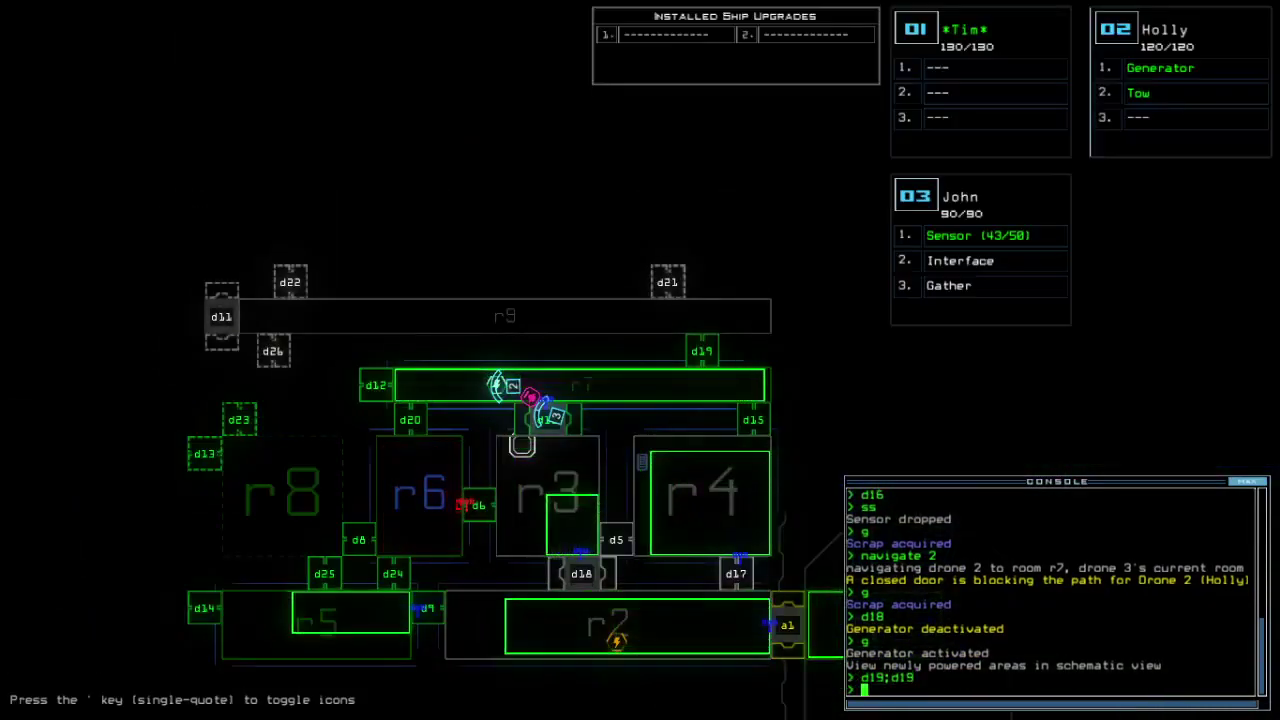
key(Tab)
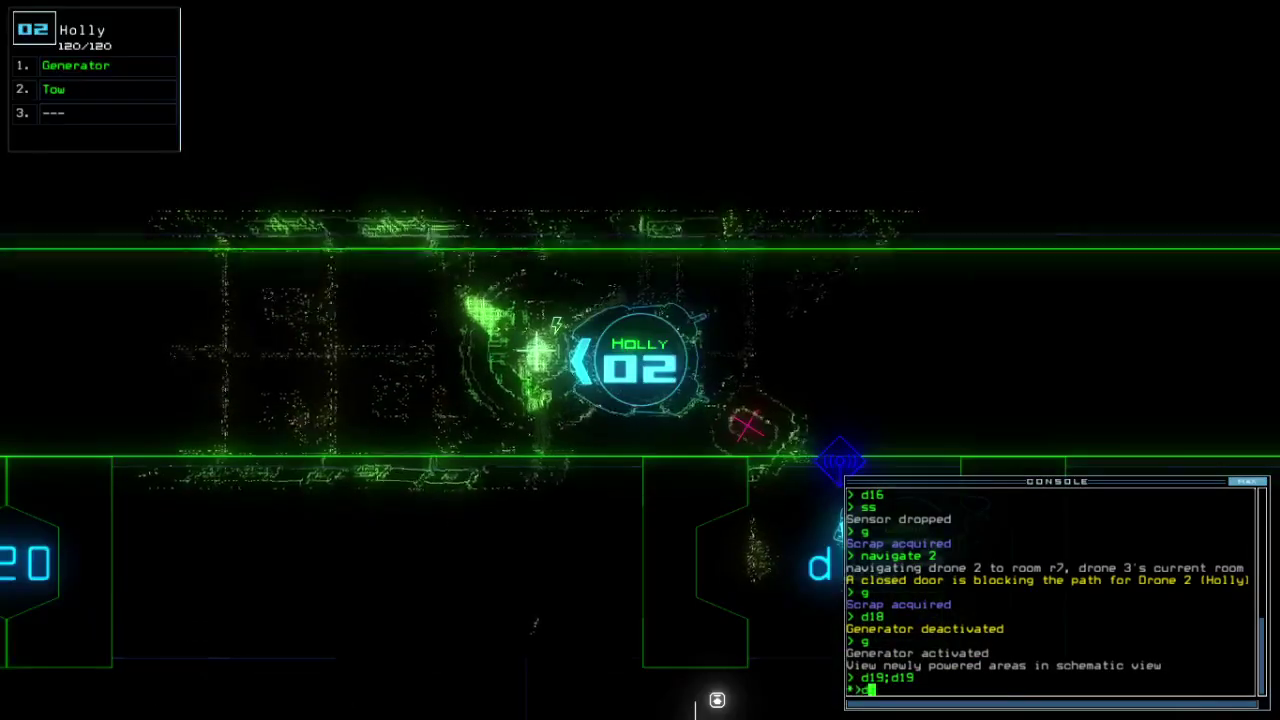
text(d12;d12)
key(Return)
key(Tab)
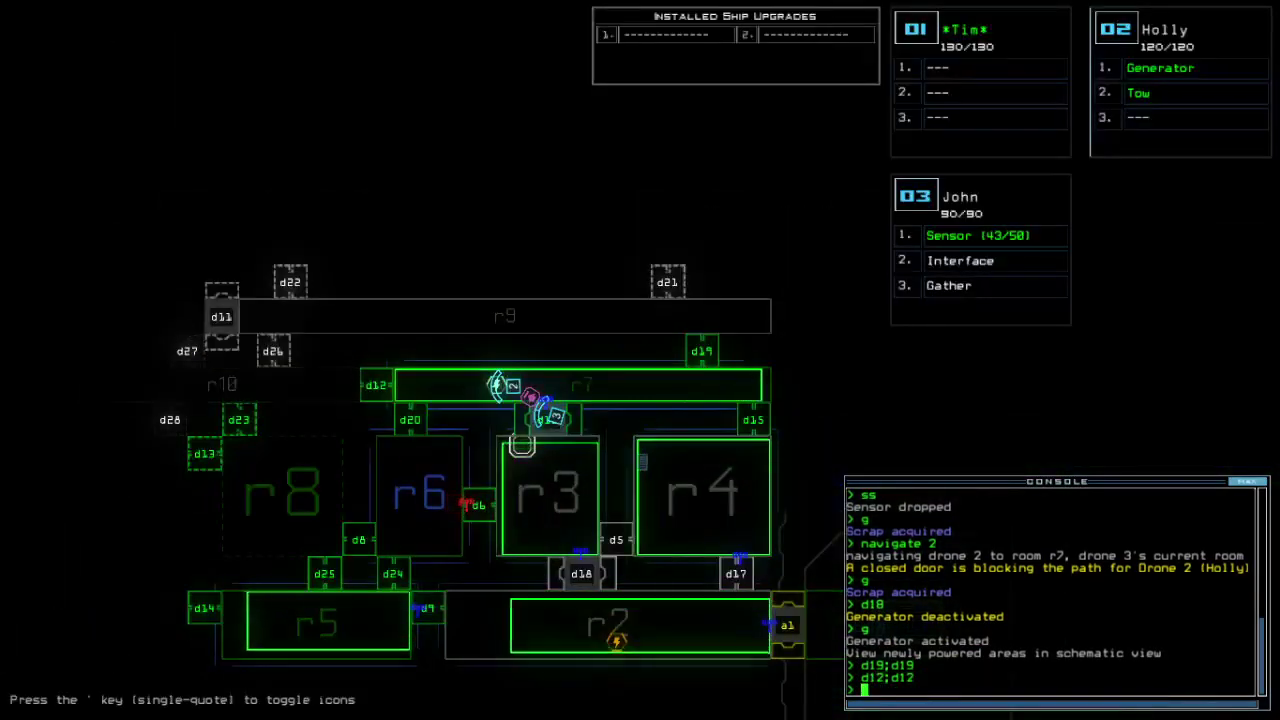
Step: Query room info, then reactivate Holly's generator to power nearby areas
key(Tab)
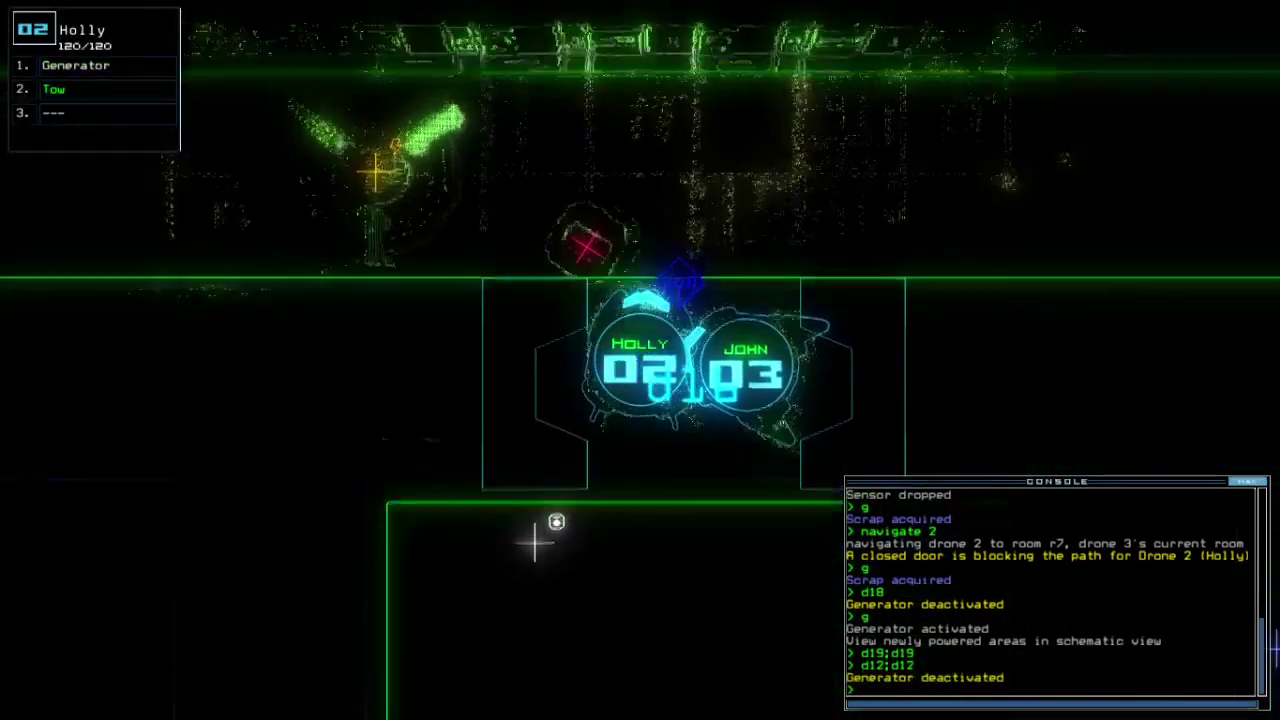
key(Tab)
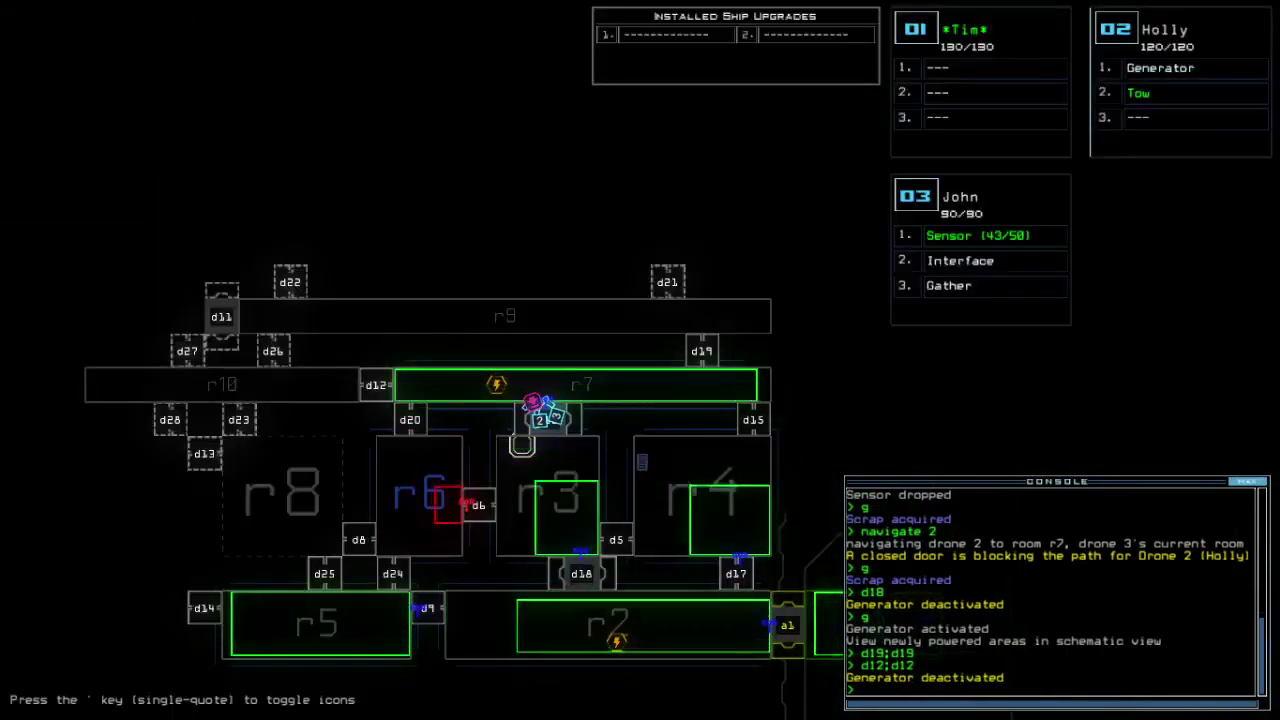
key(Tab)
text(i)
key(Return)
key(Tab)
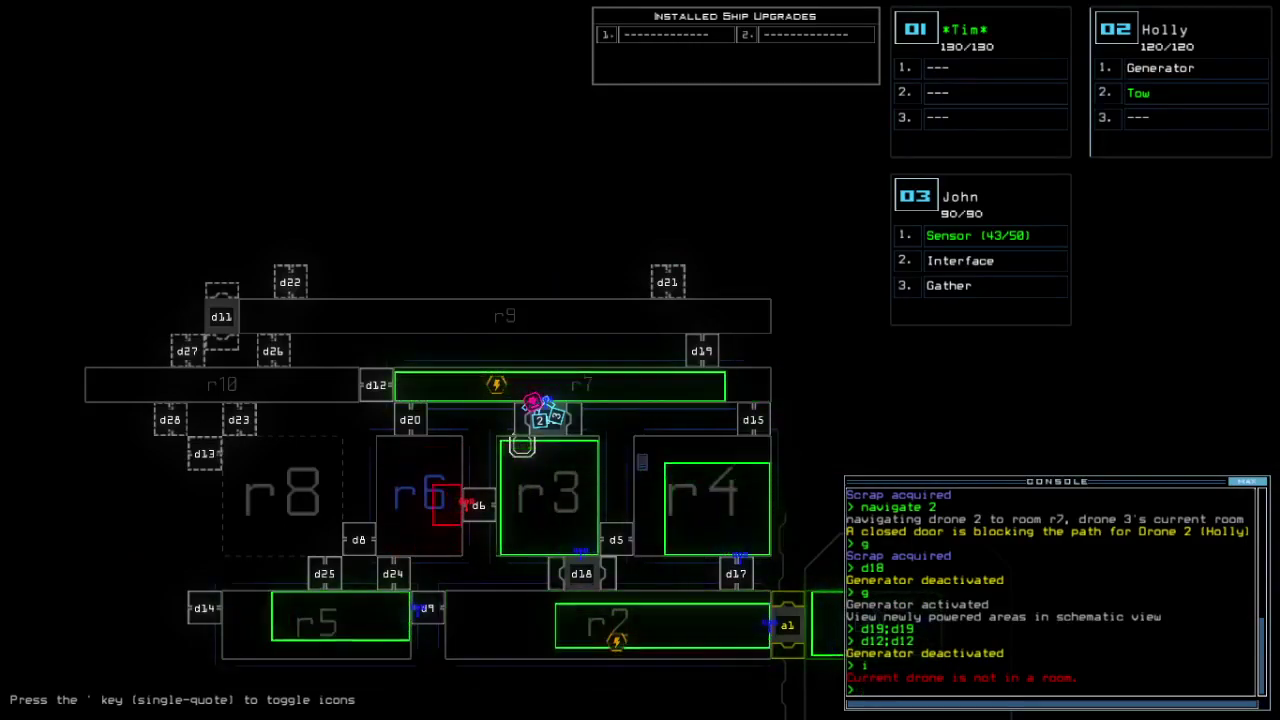
key(Tab)
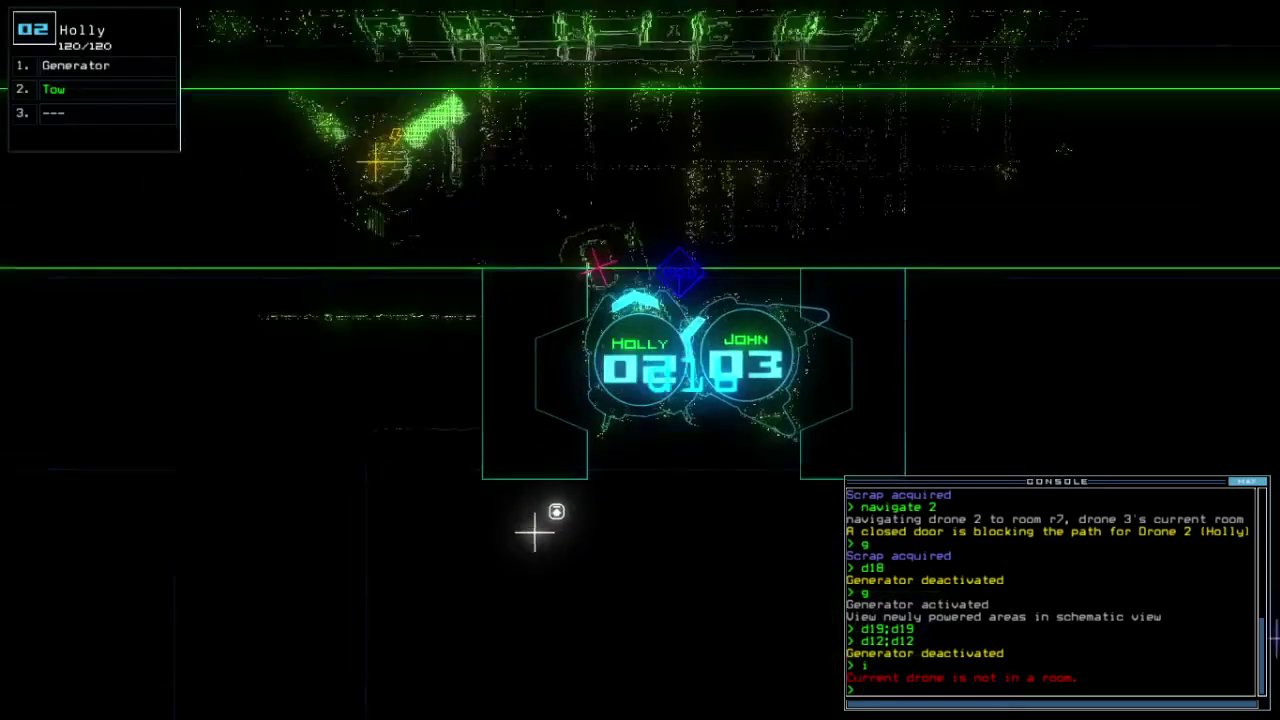
text(g)
key(Return)
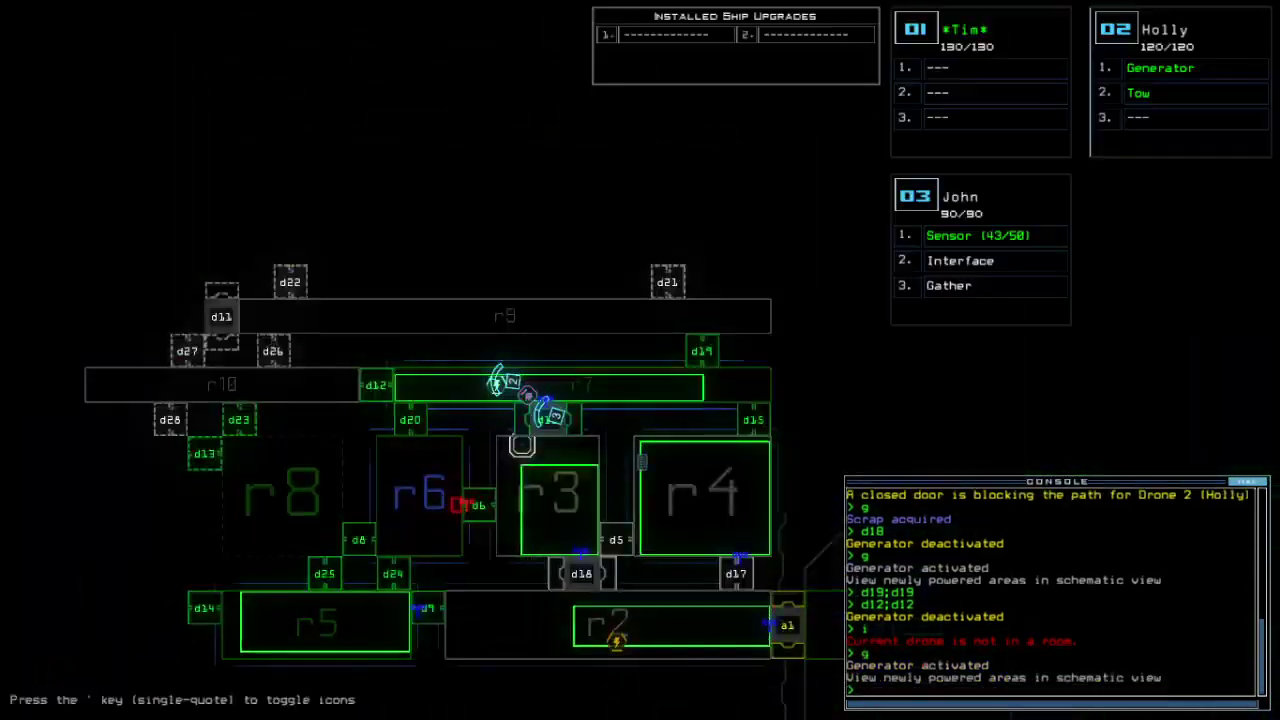
text(3)
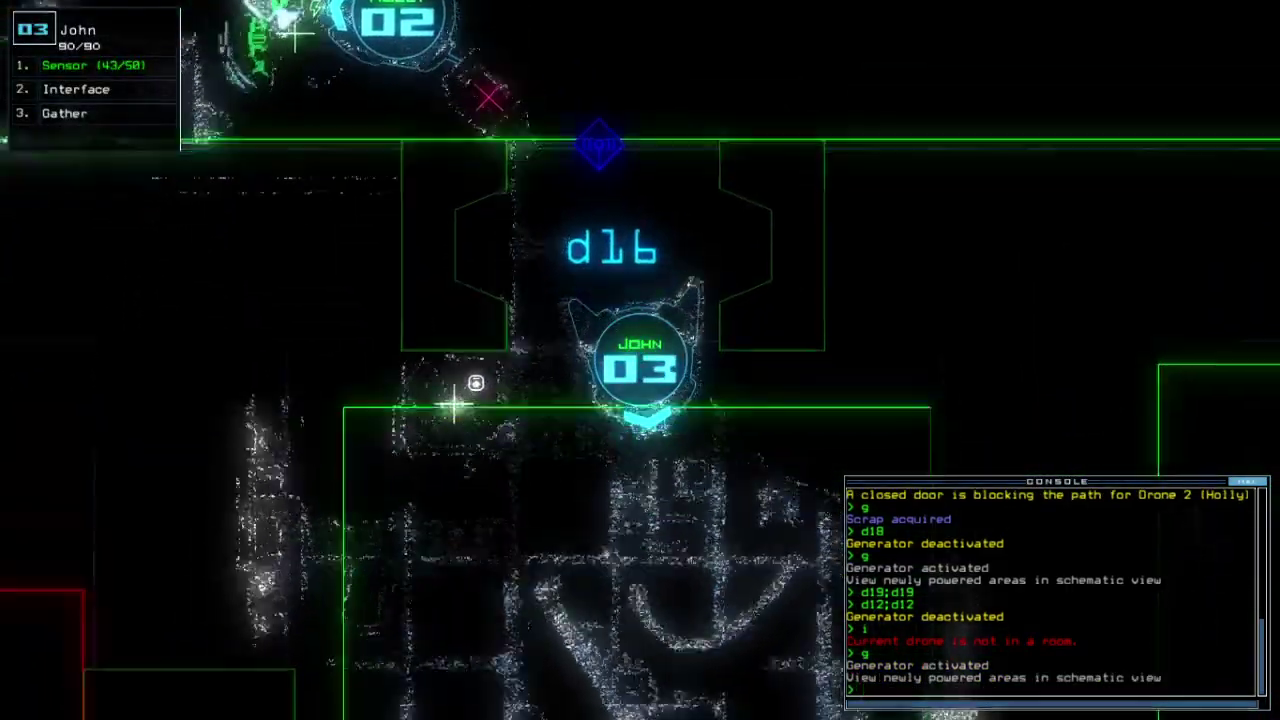
text(d16)
Step: Move John onward through doors d16 and d9
key(Return)
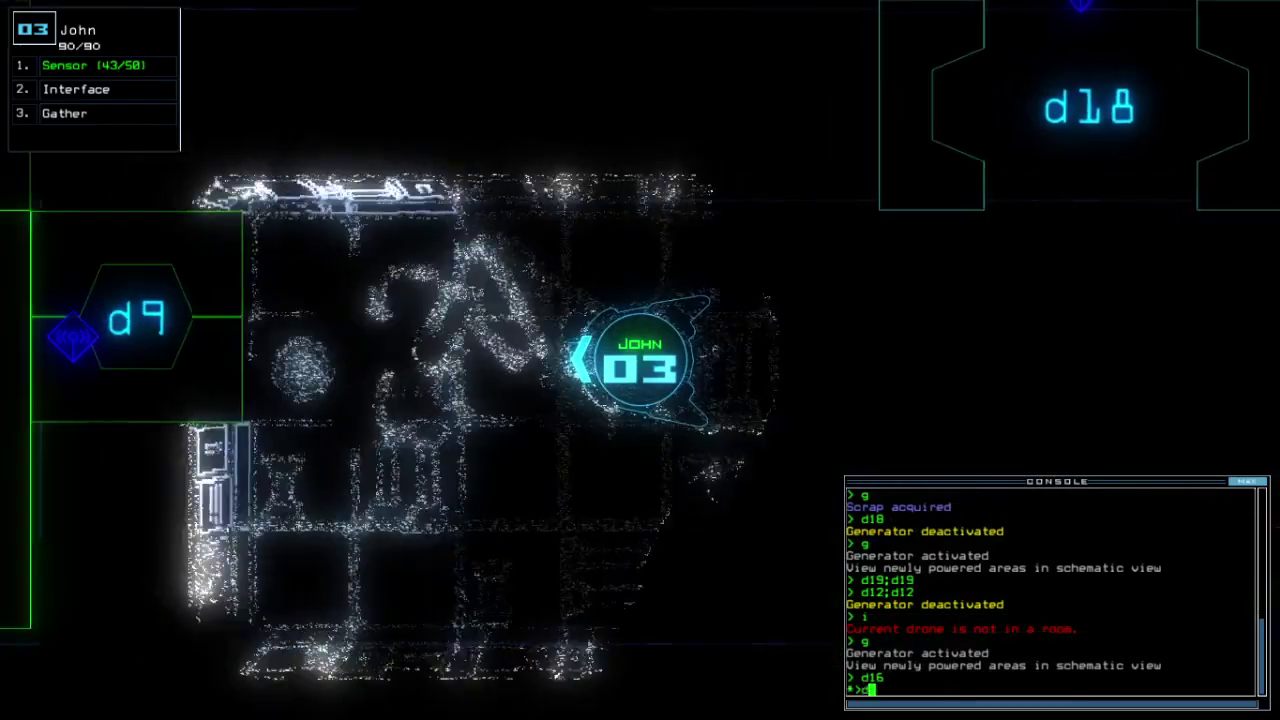
text(d9)
key(Return)
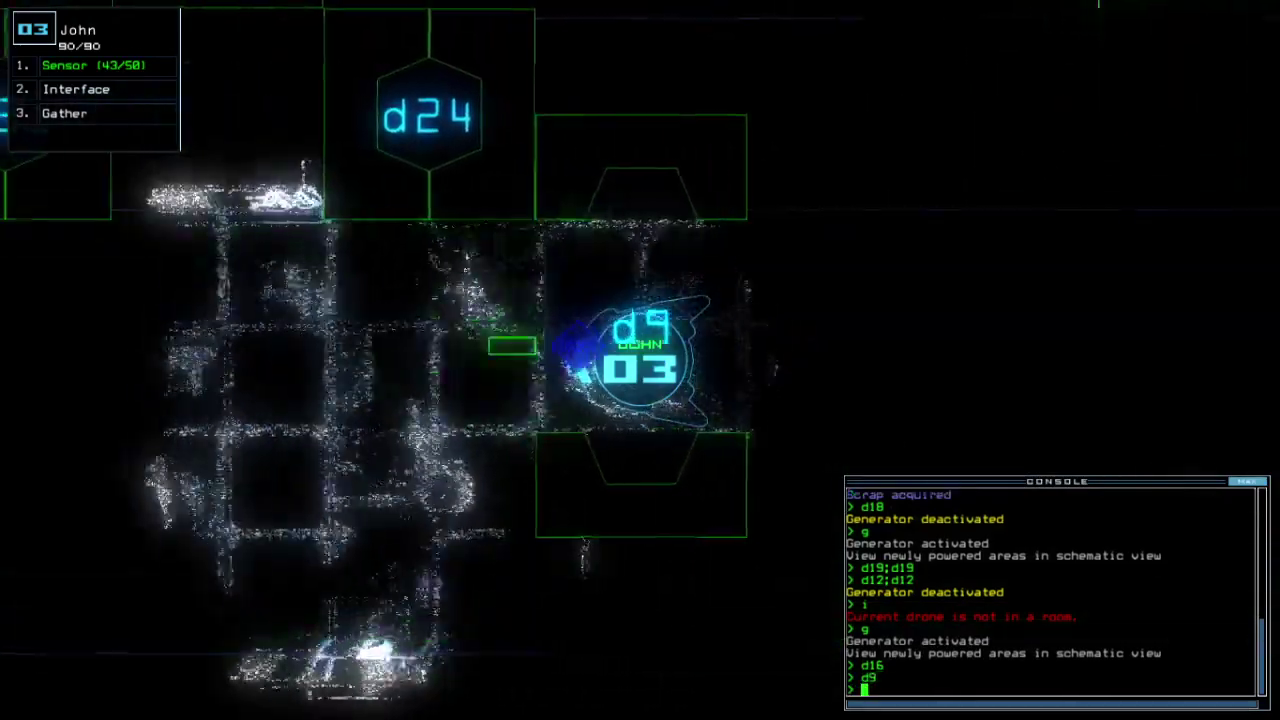
key(Tab)
key(Tab)
text(d1)
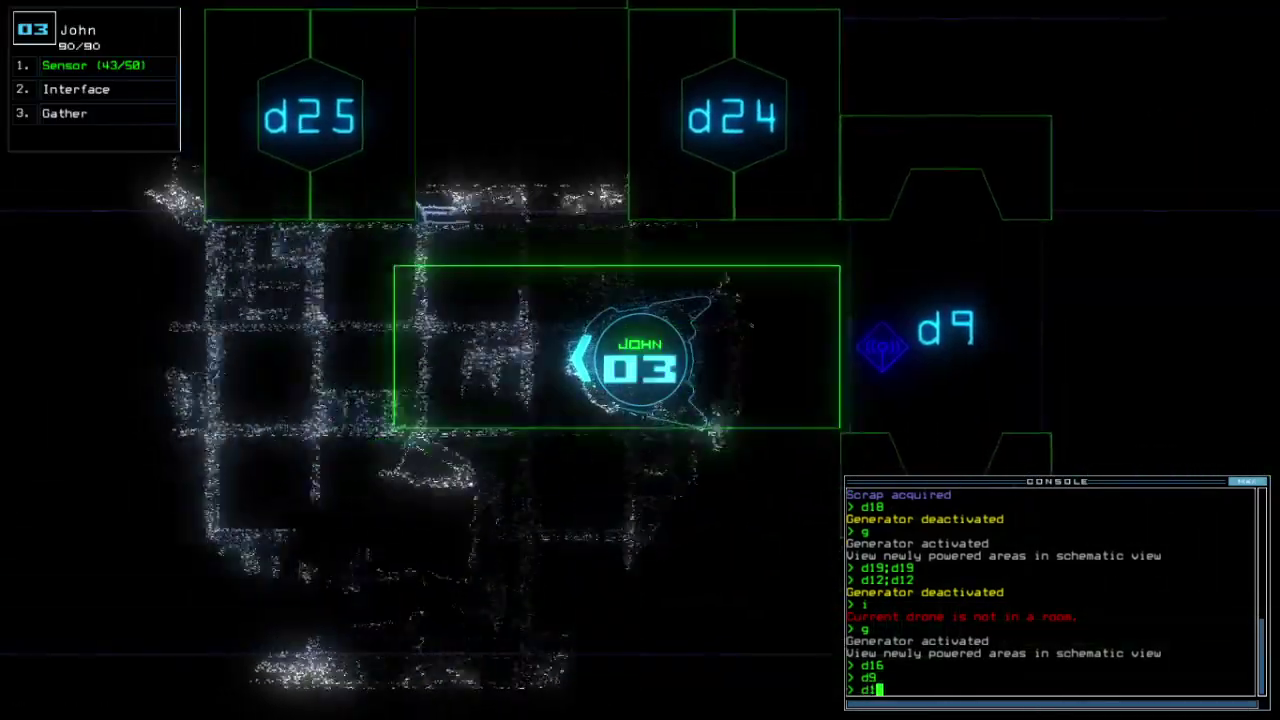
text(4;d14)
key(Tab)
key(Tab)
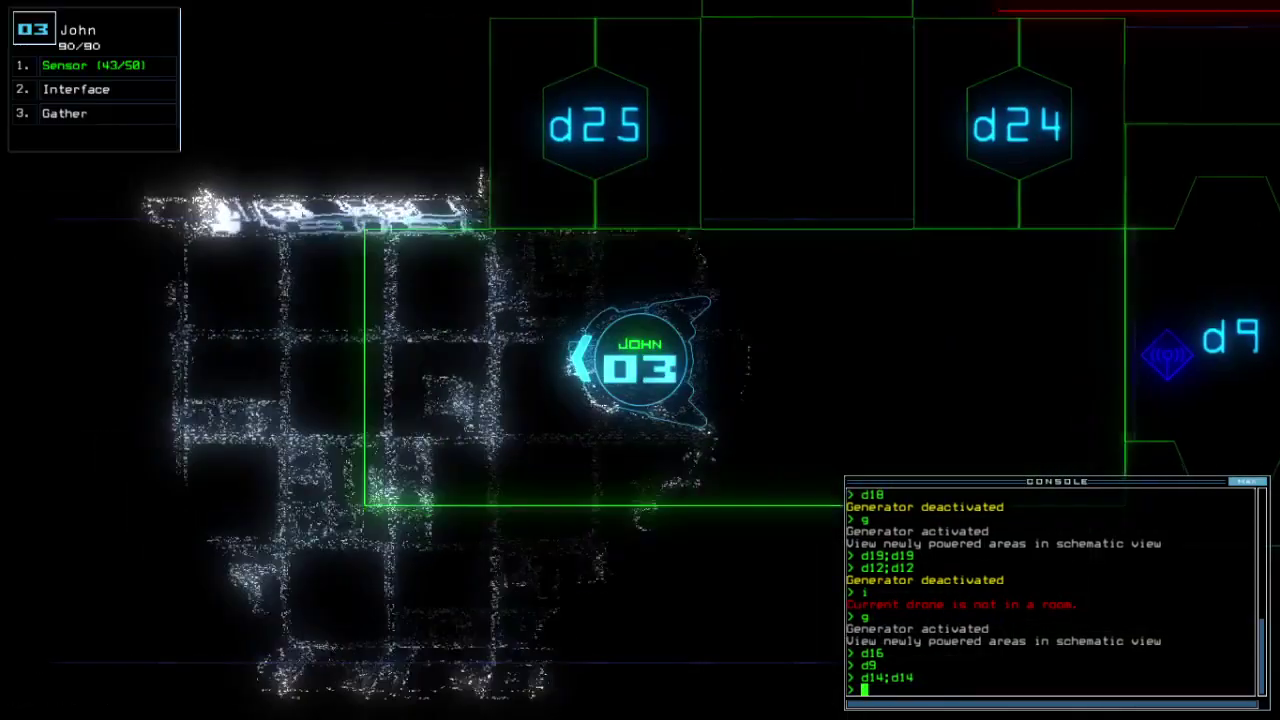
Step: Toggle door d14, send drone 1 to John's room r5, and open d14
key(Return)
text(navigate 1)
key(Return)
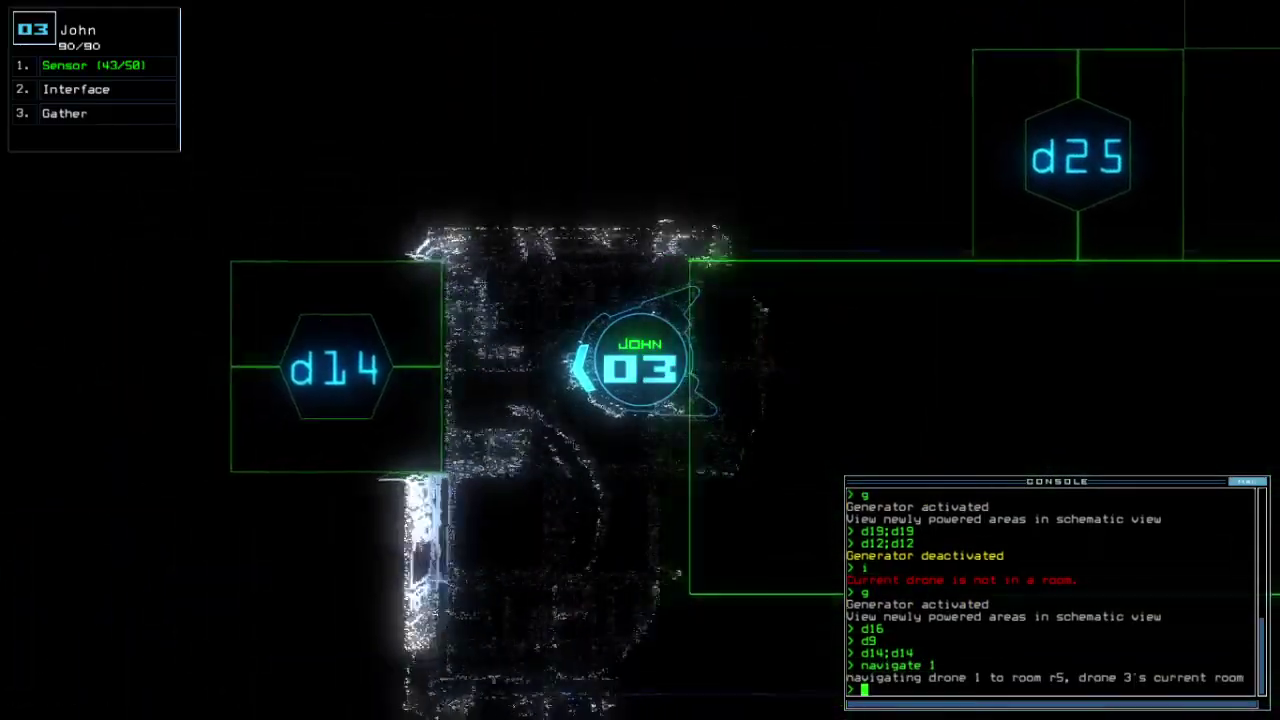
key(Tab)
key(Tab)
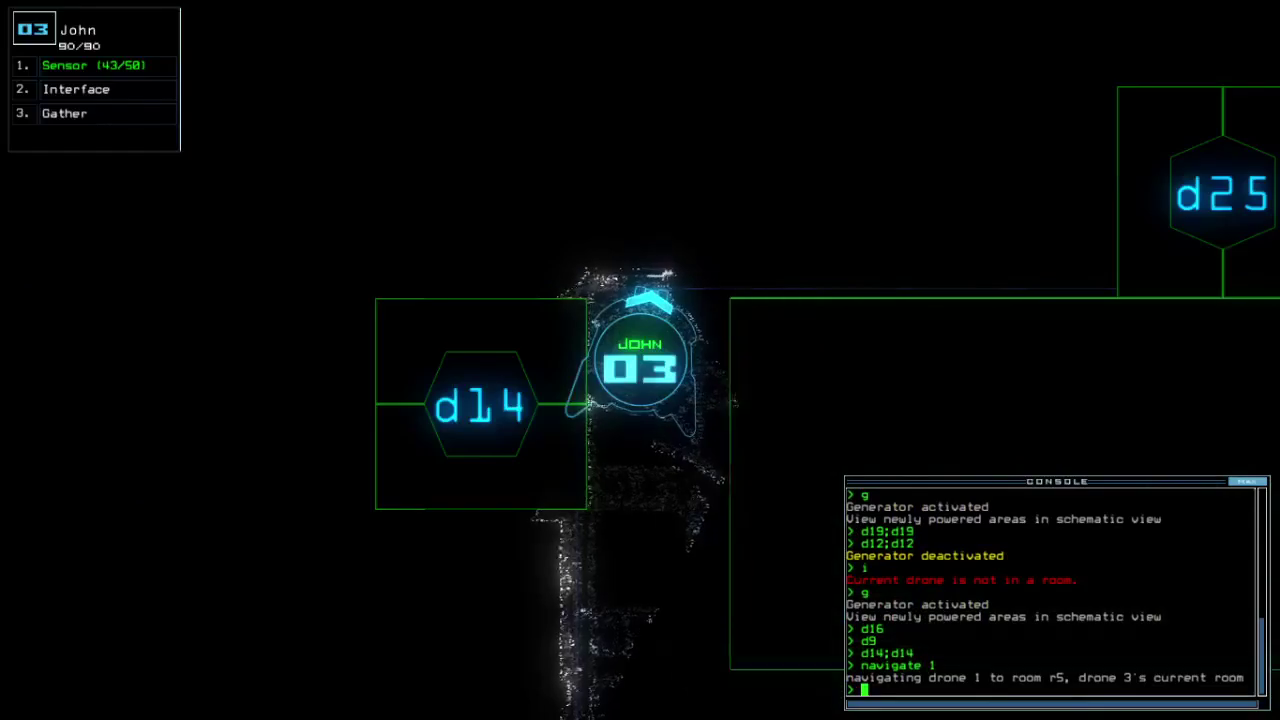
text(d14)
key(Return)
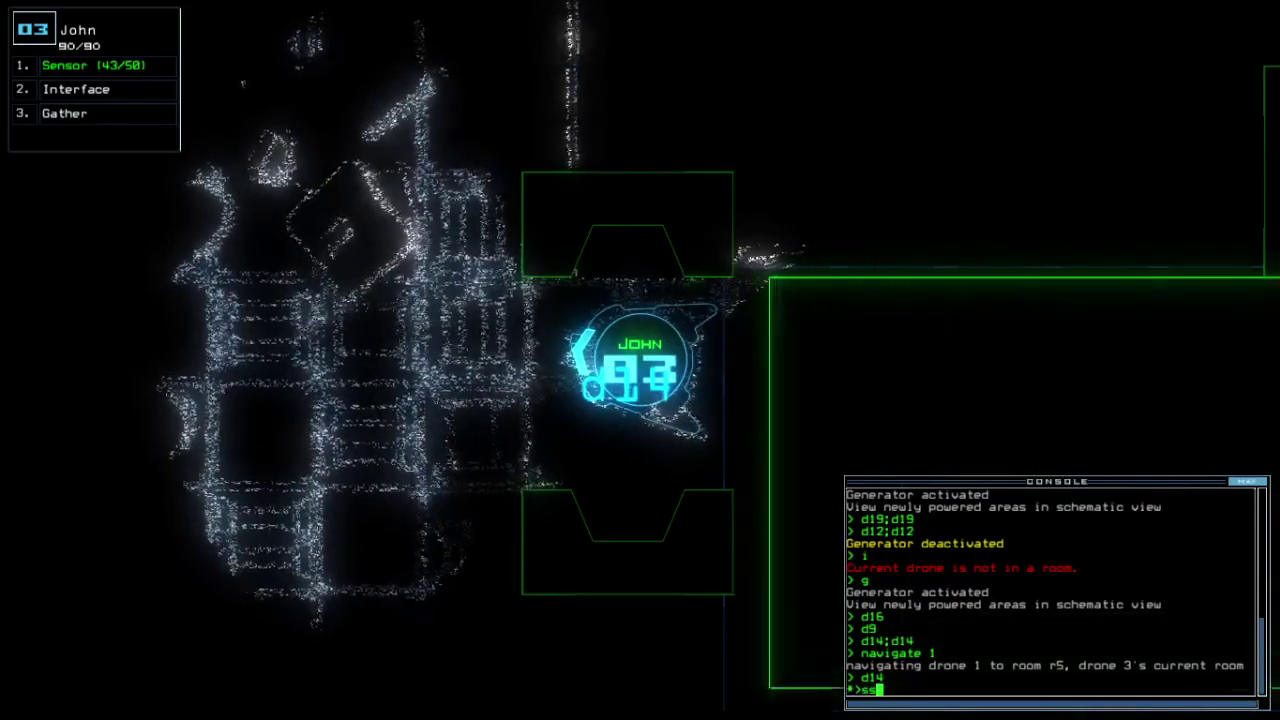
Step: Drop a sensor, drive John deeper into the room and collect its scrap
key(Return)
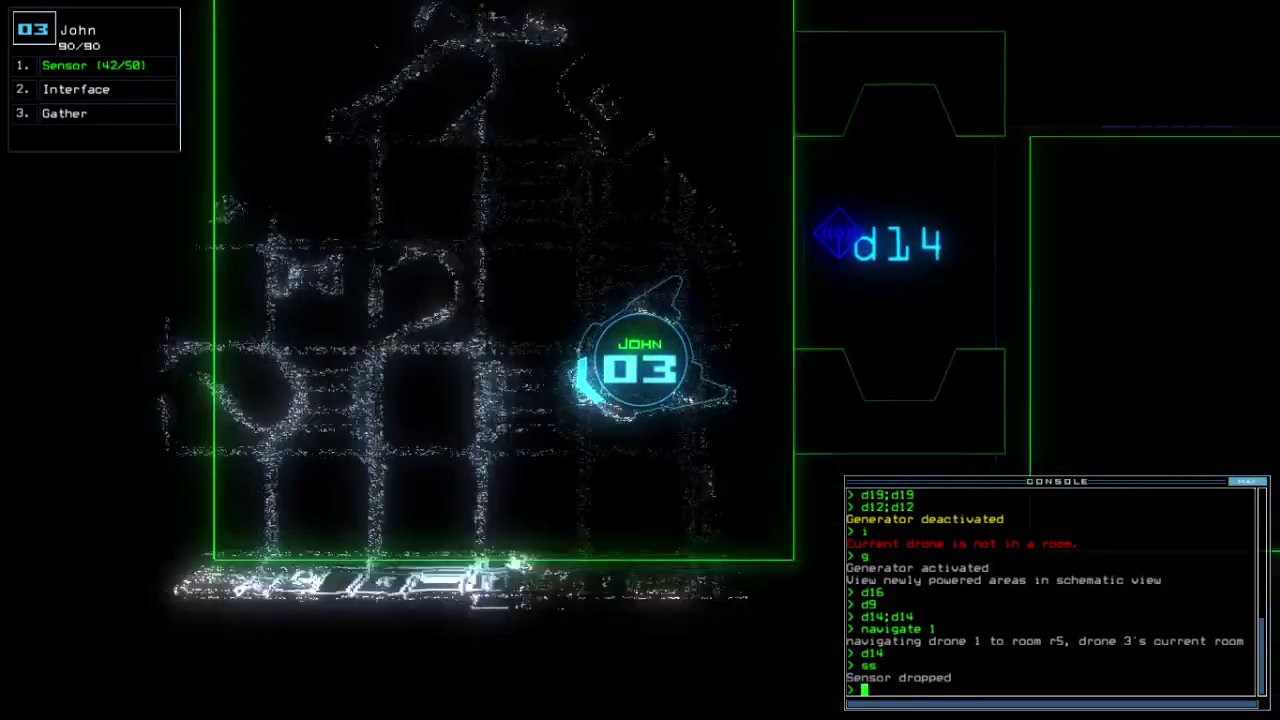
key(Up)
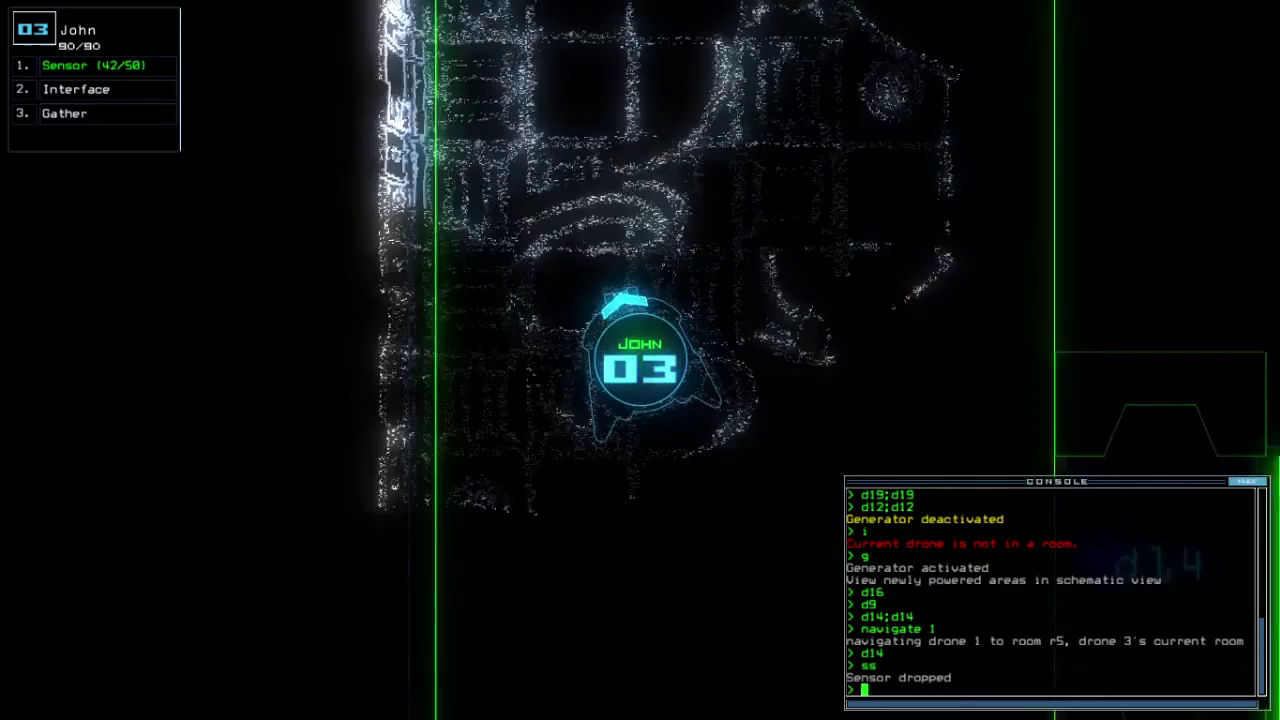
key(Up)
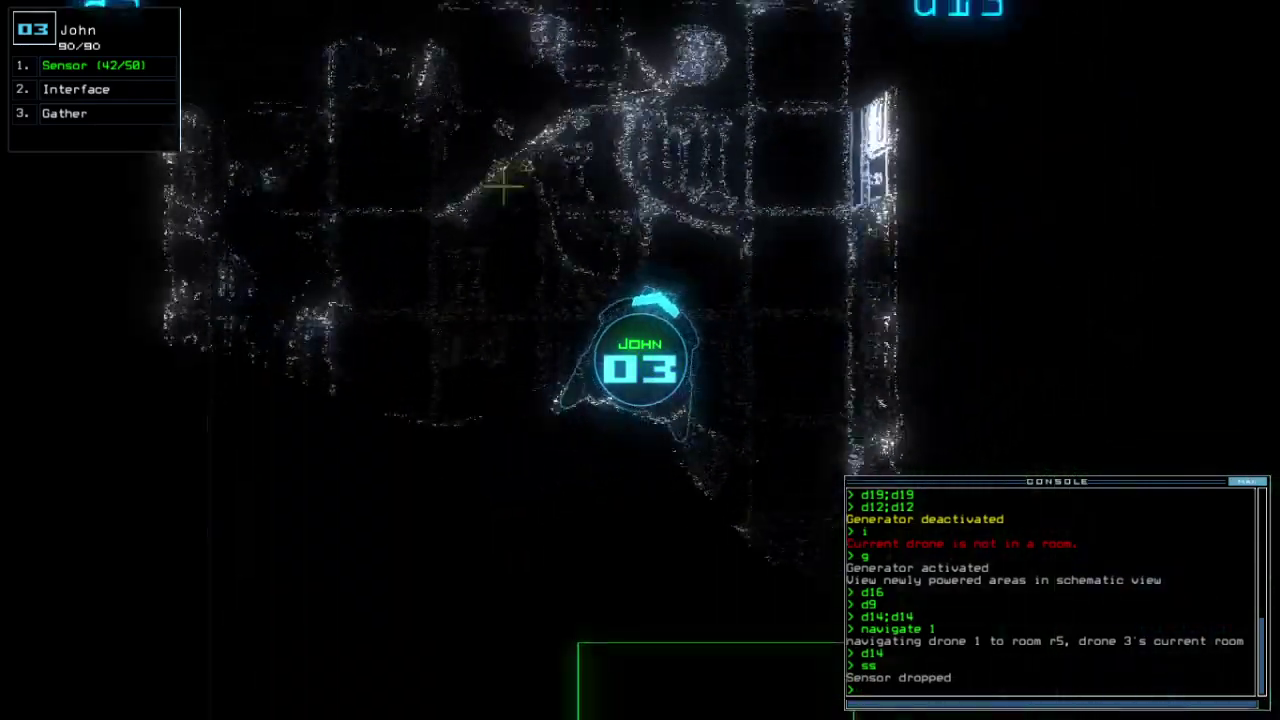
text(g)
key(Return)
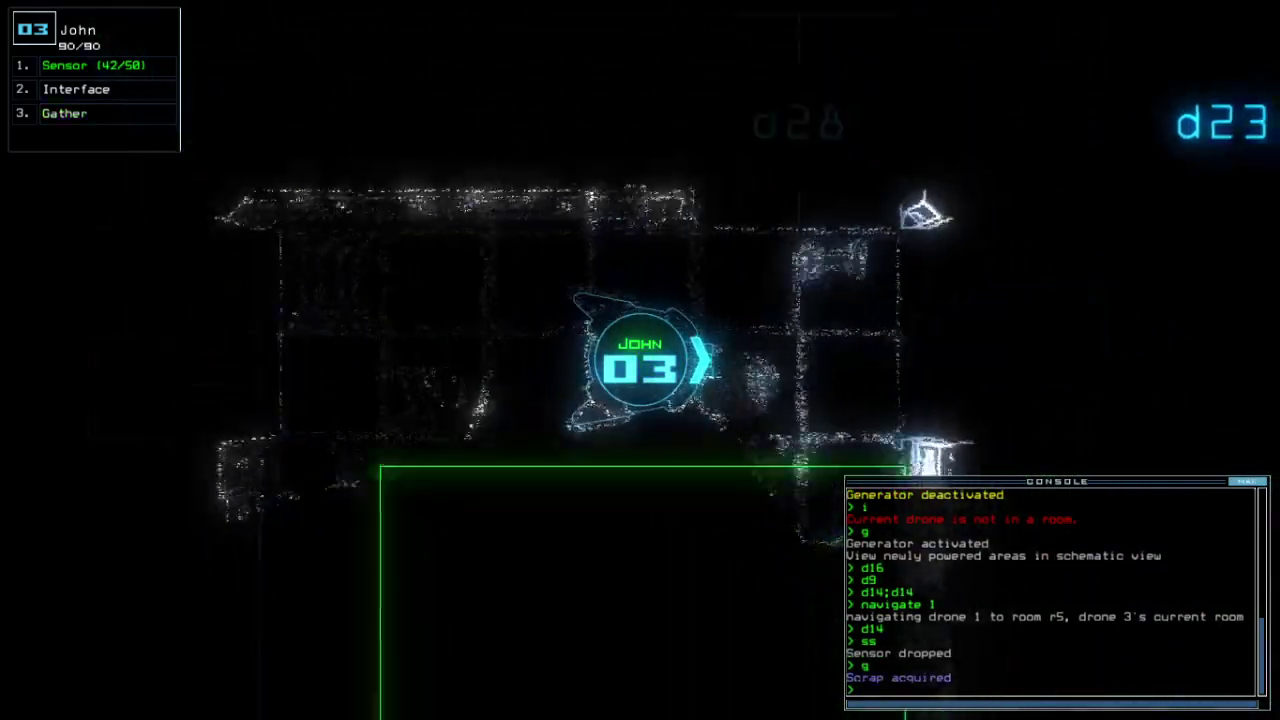
Step: Take John through door d13 and drop another sensor, leaving 41 of 50
key(Tab)
key(Tab)
text(d13)
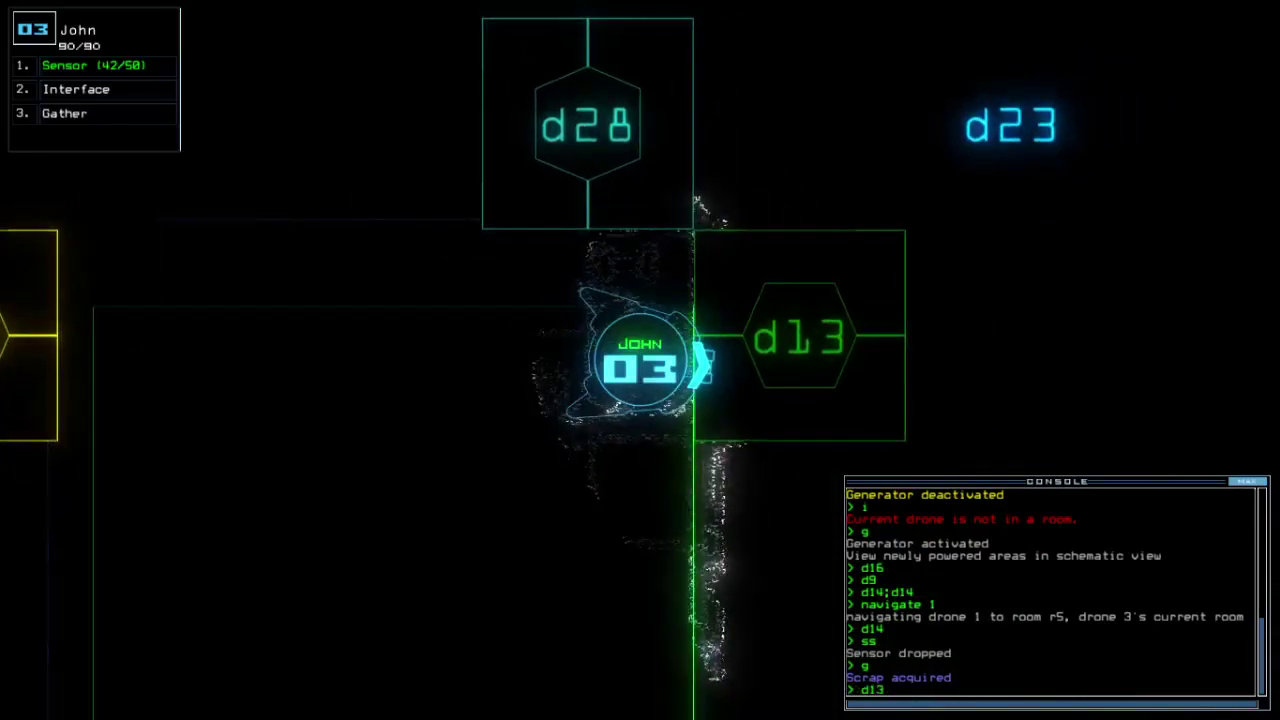
key(Return)
text(ss)
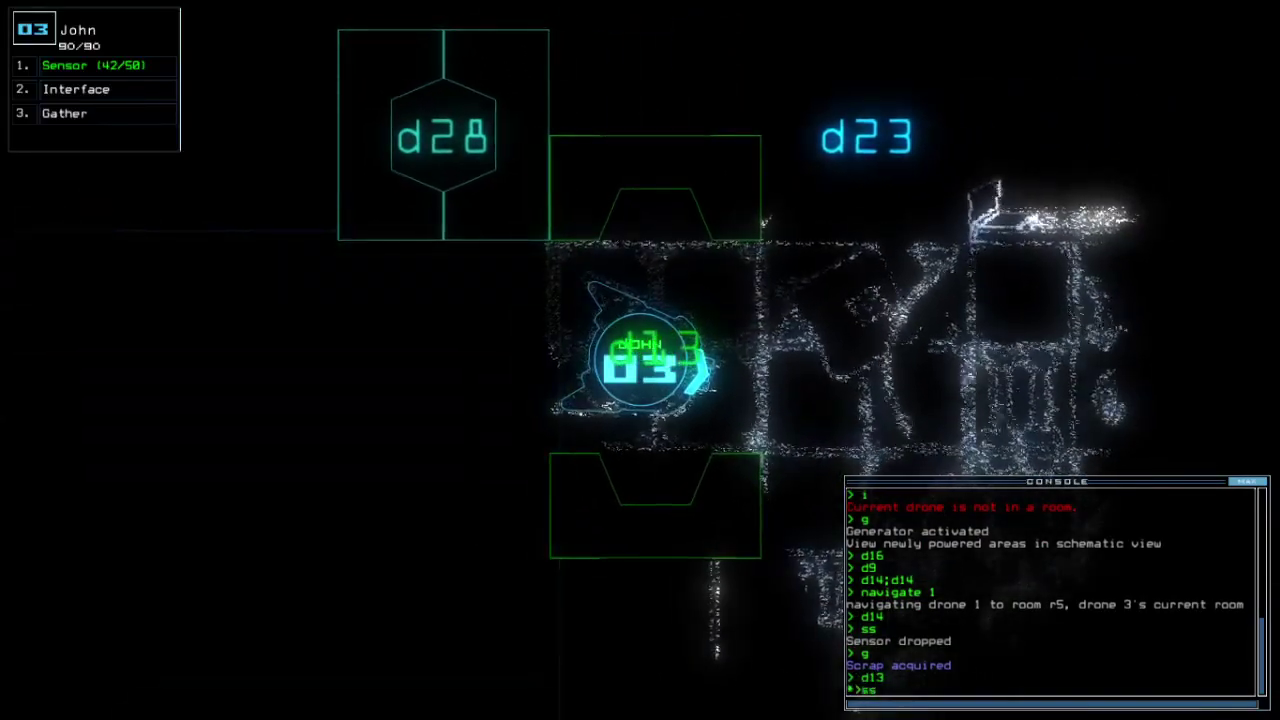
key(Return)
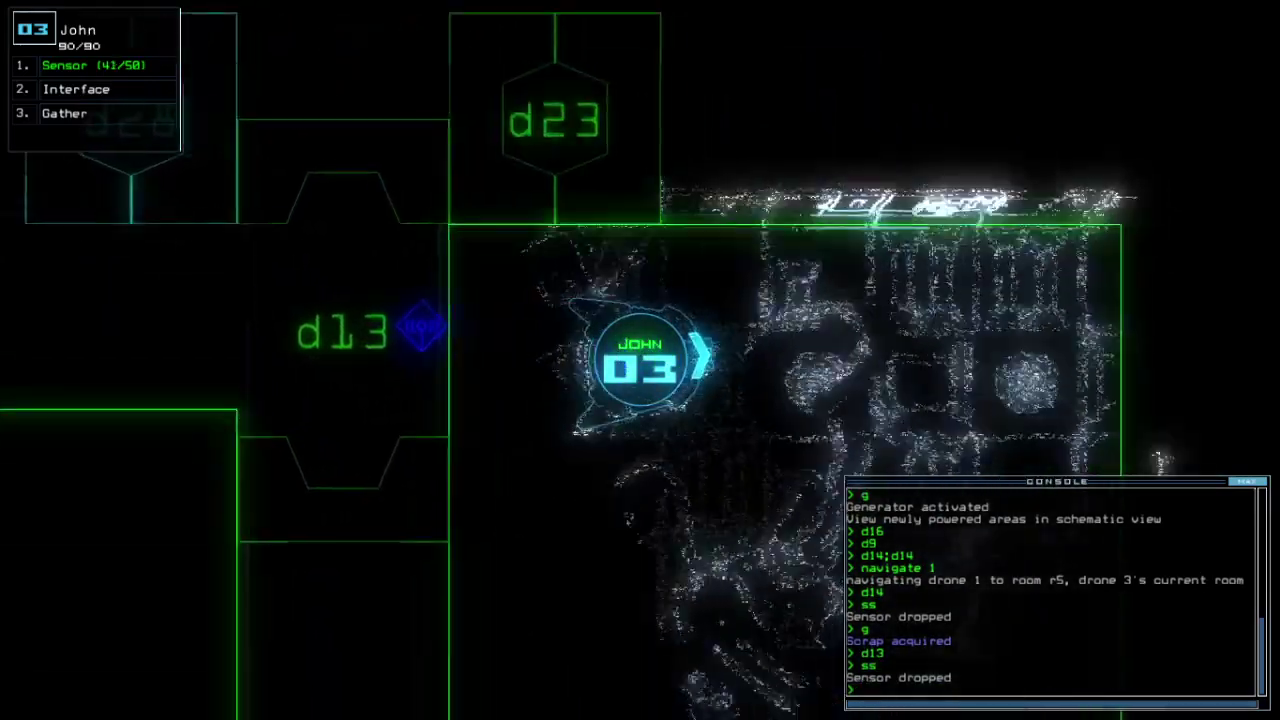
text(survey)
Step: Scan nearby rooms, revealing new items in r7 and r8, and collect the remaining scrap
key(Return)
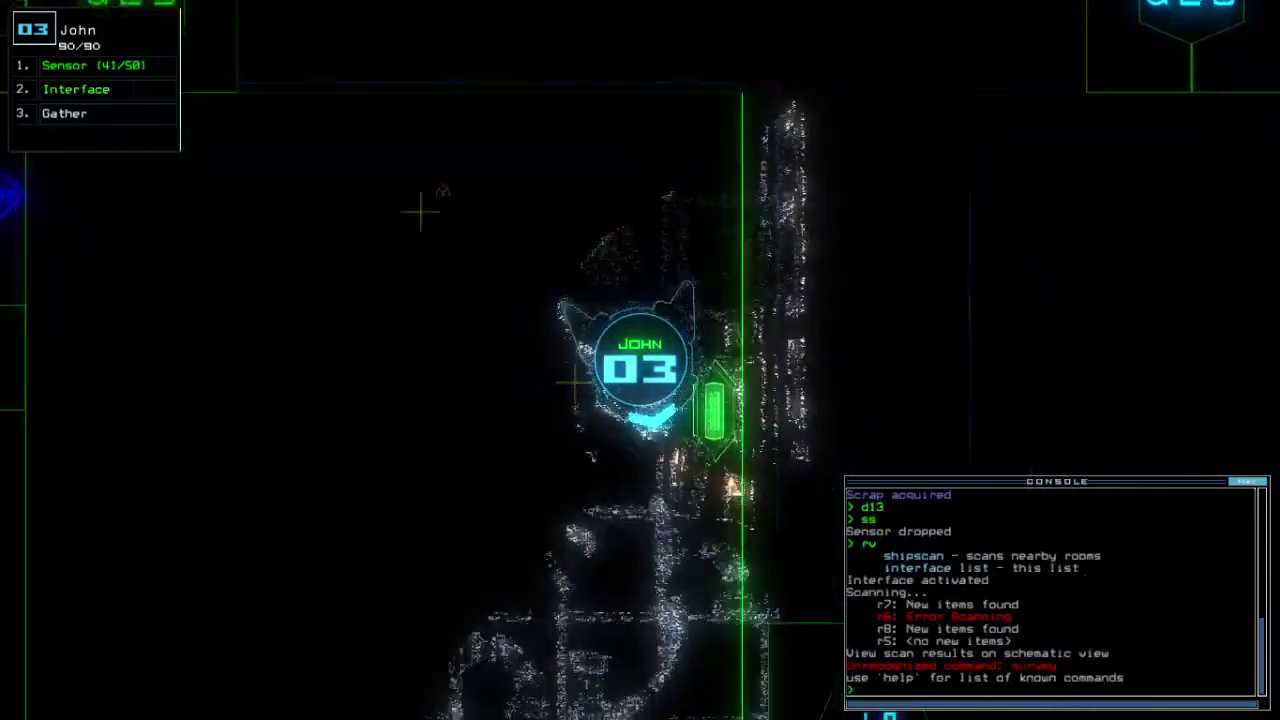
key(Tab)
key(Tab)
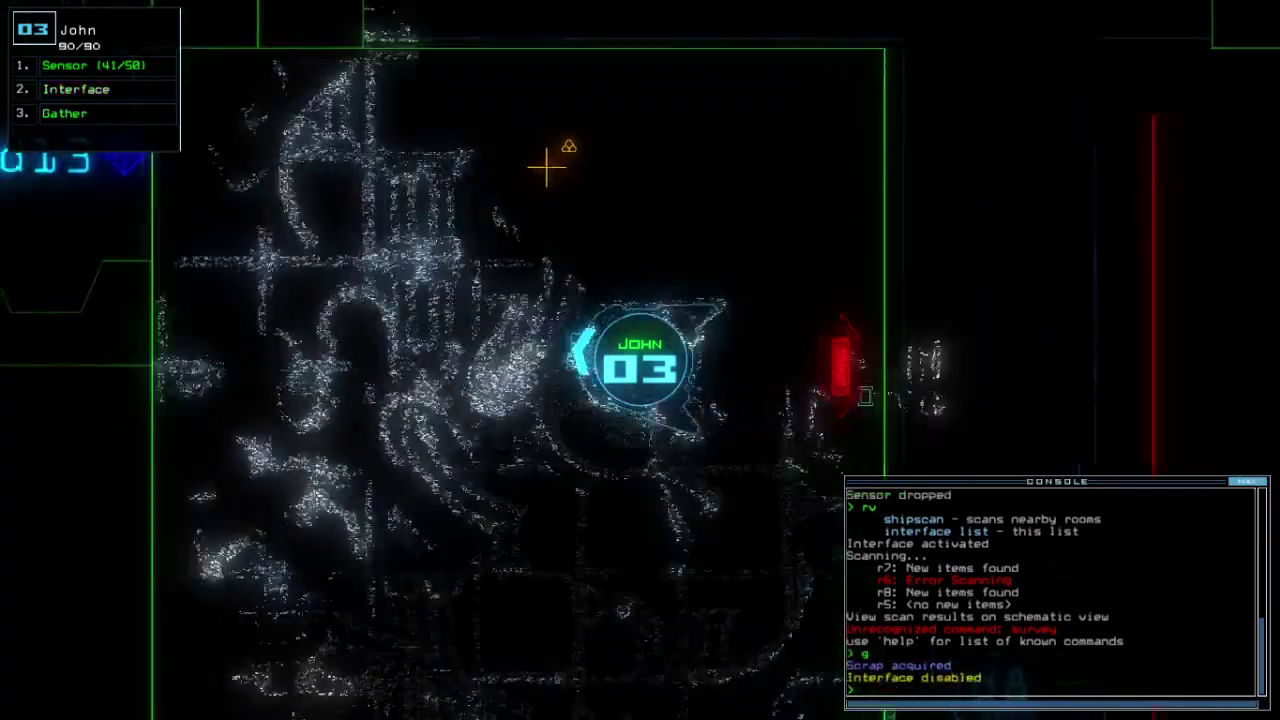
text(g)
key(Return)
key(Tab)
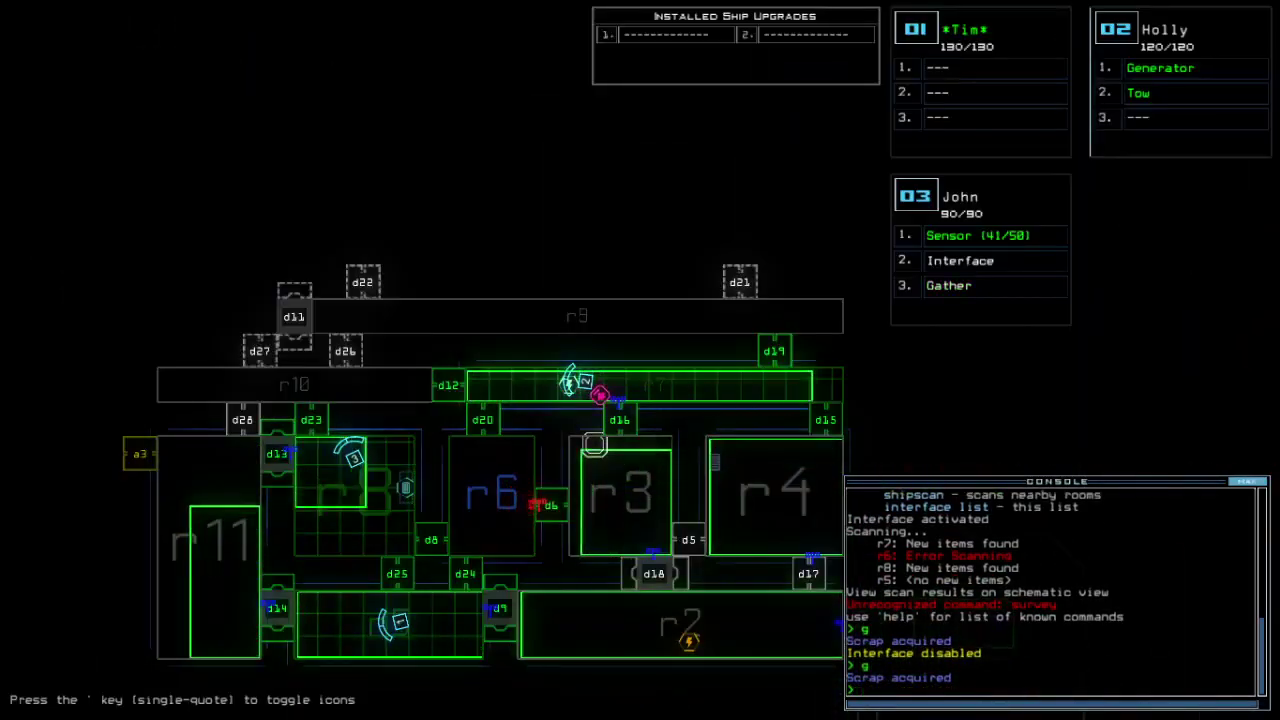
key(Tab)
text(d23)
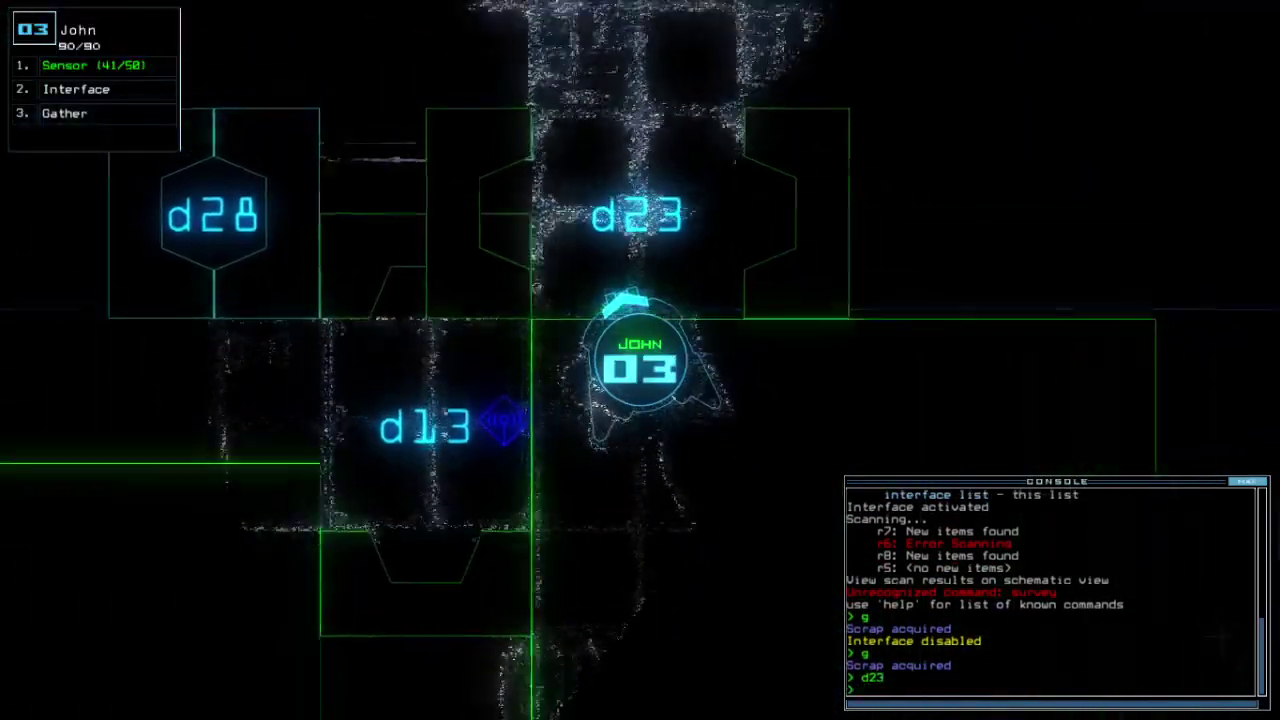
Step: Take John through d23, drop a sensor (40/50 left) and gather scrap twice in the corridor
key(Tab)
key(Tab)
text(ss)
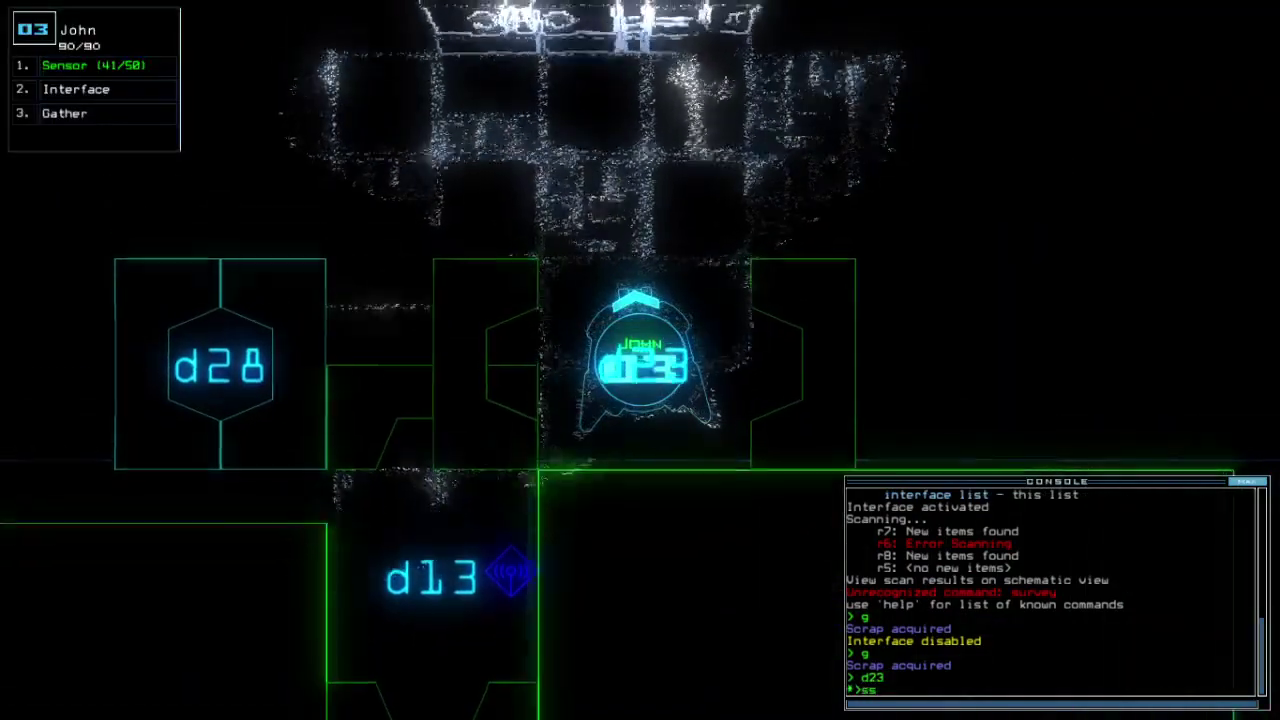
key(Return)
key(Up)
key(Right)
text(g)
key(Return)
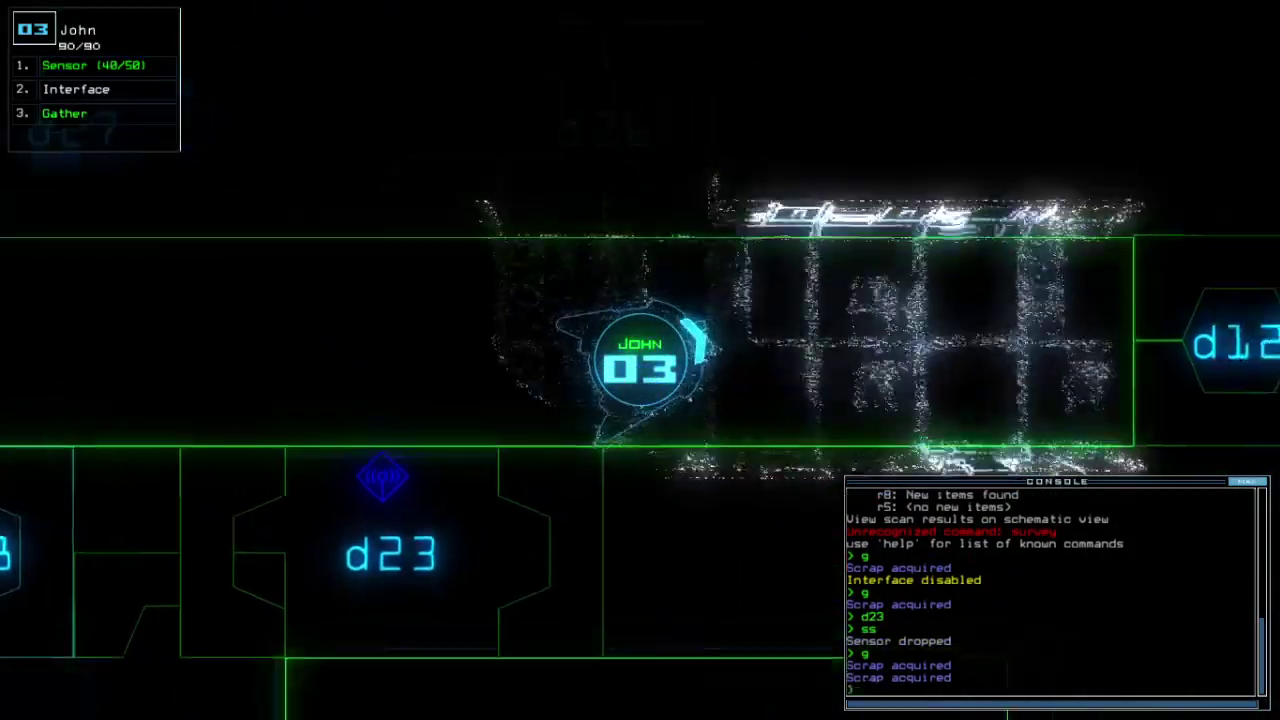
text(g)
key(Return)
Step: Drive John left along the corridor and check on Holly's view
key(Up)
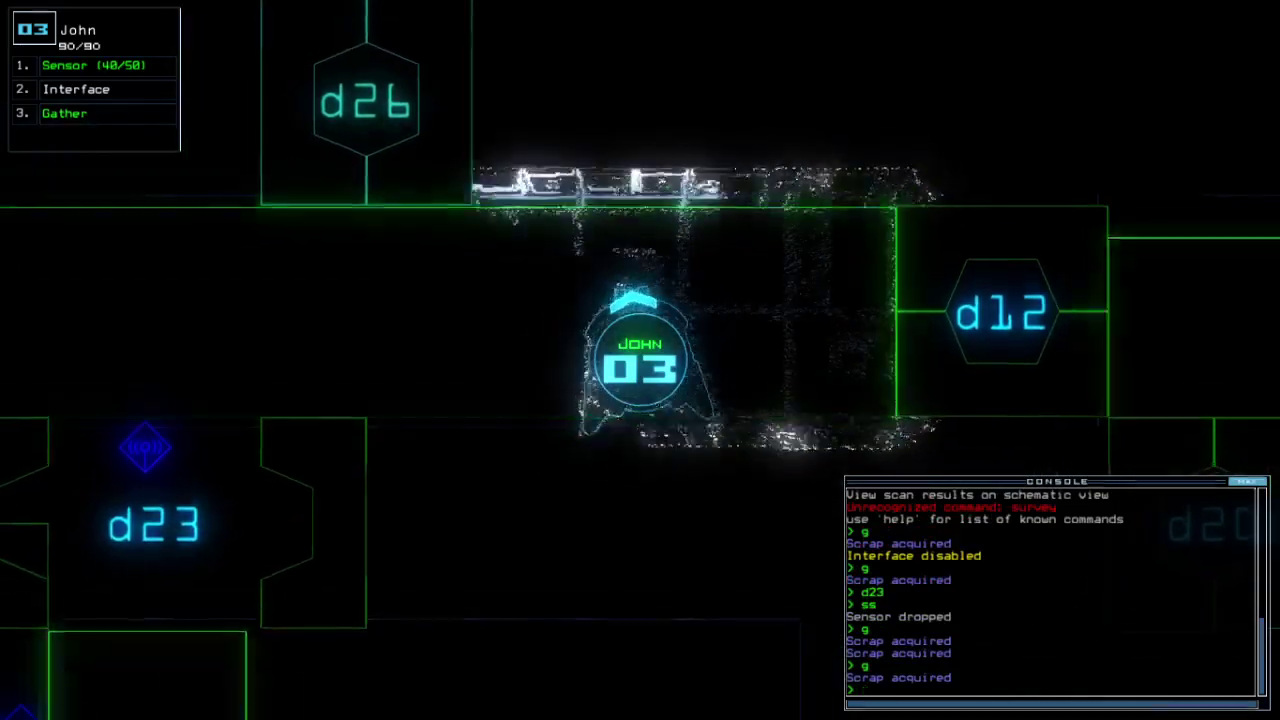
key(Left)
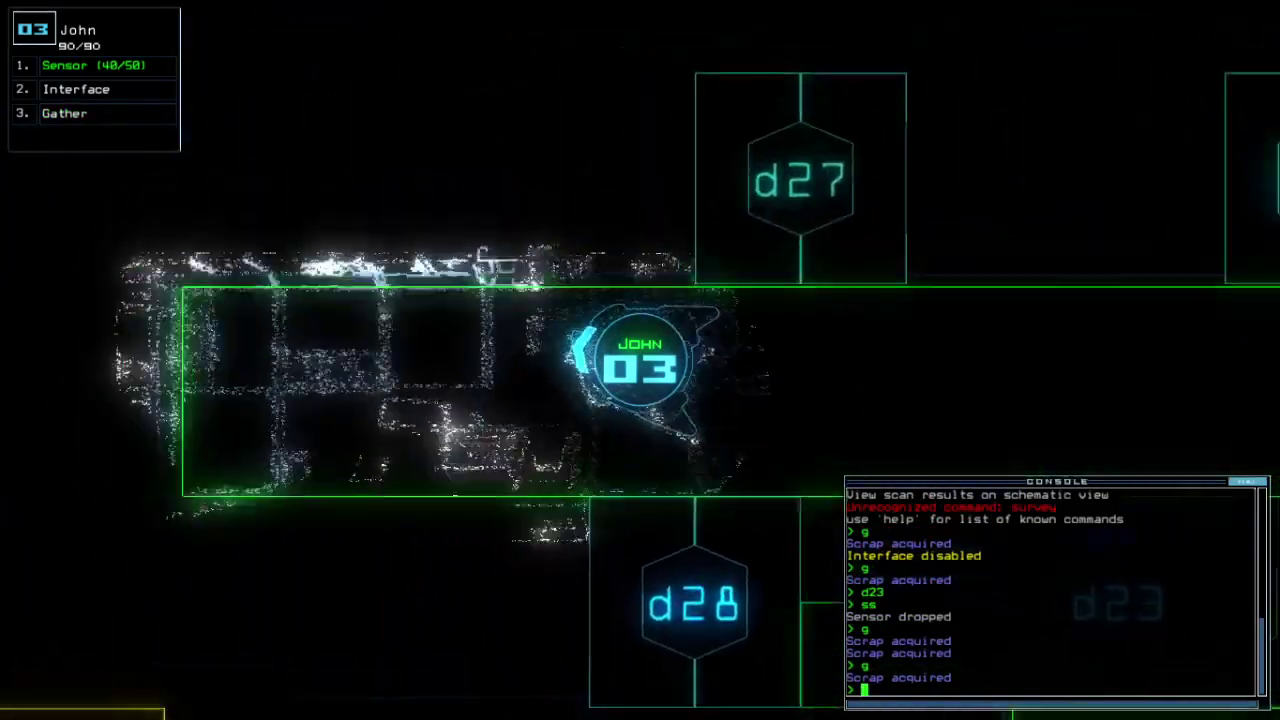
key(Tab)
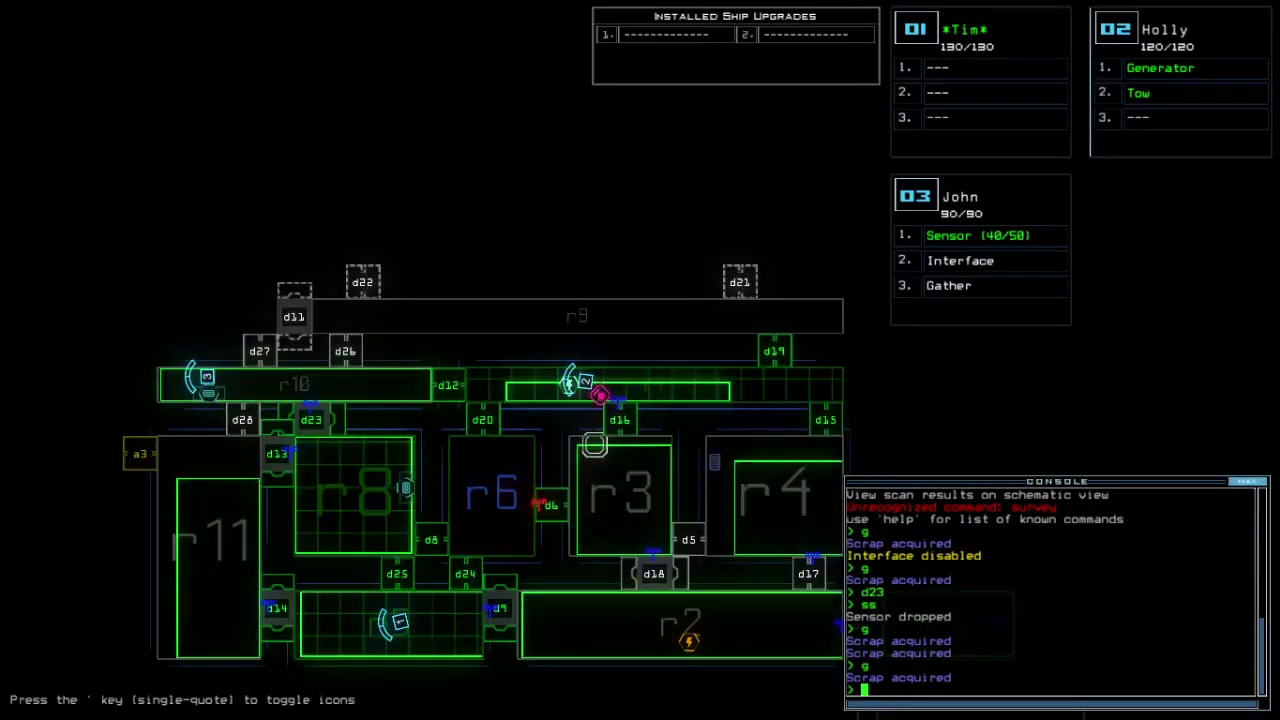
key(2)
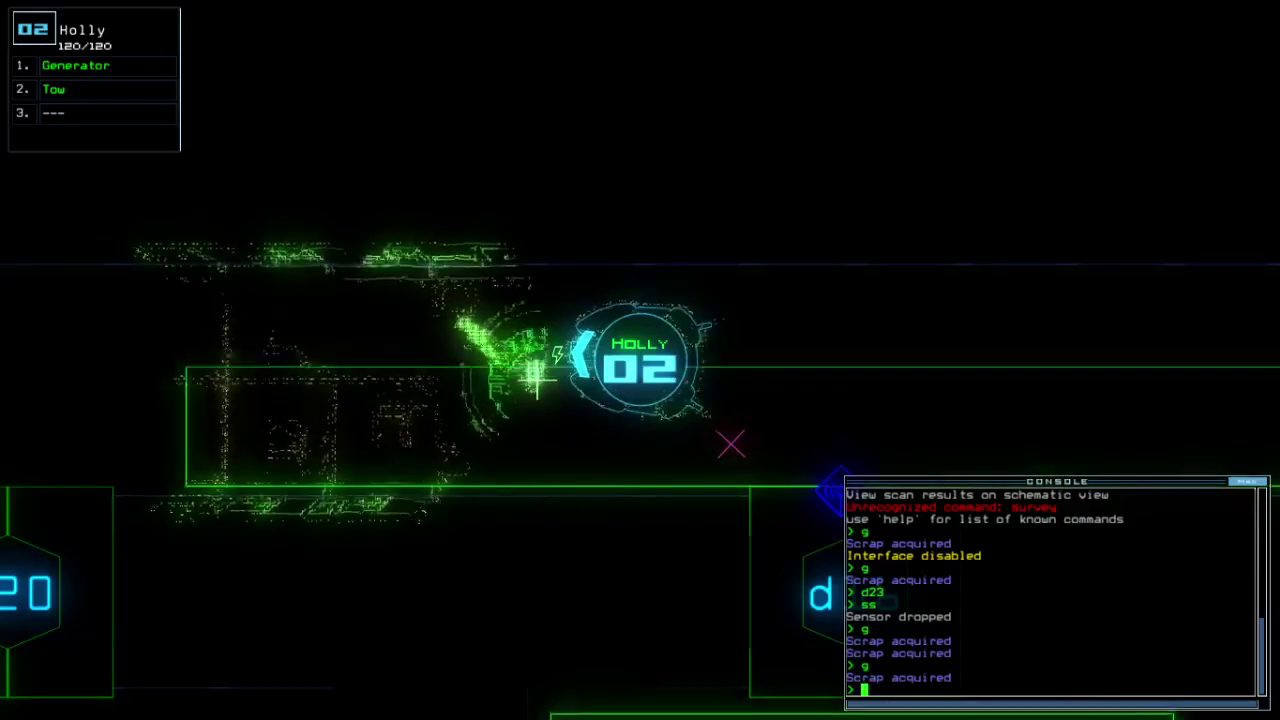
key(Tab)
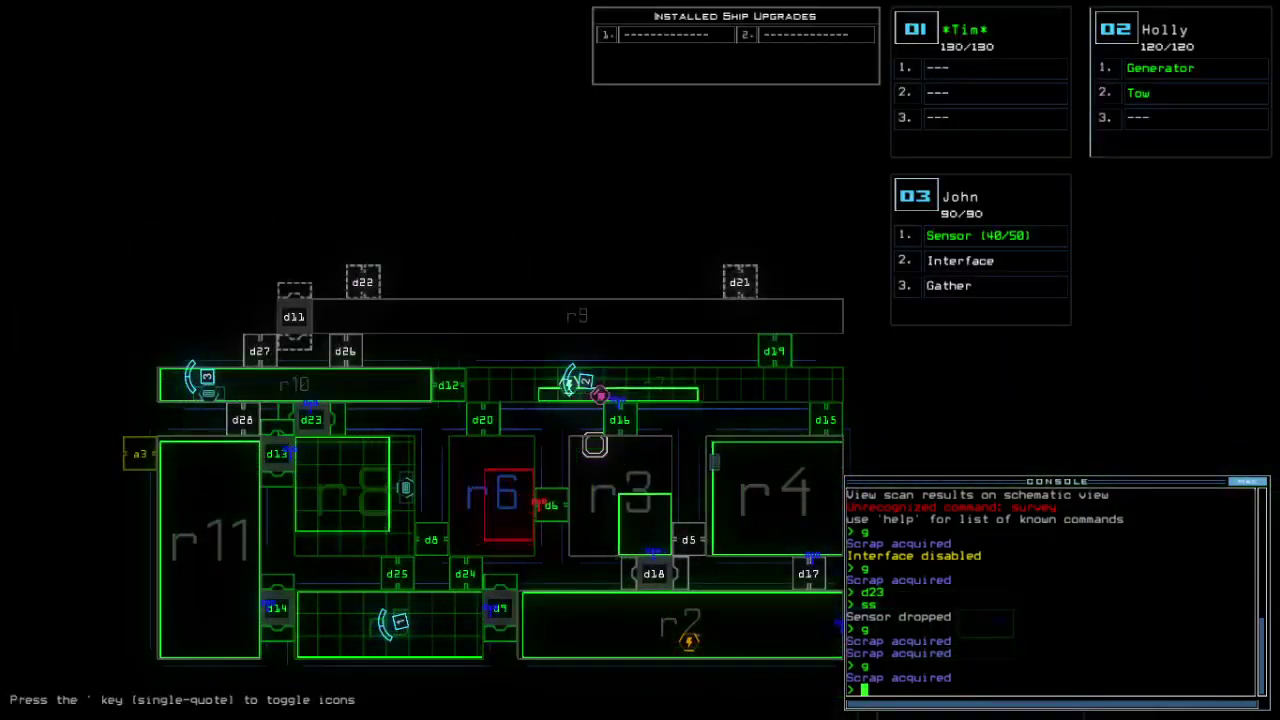
key(3)
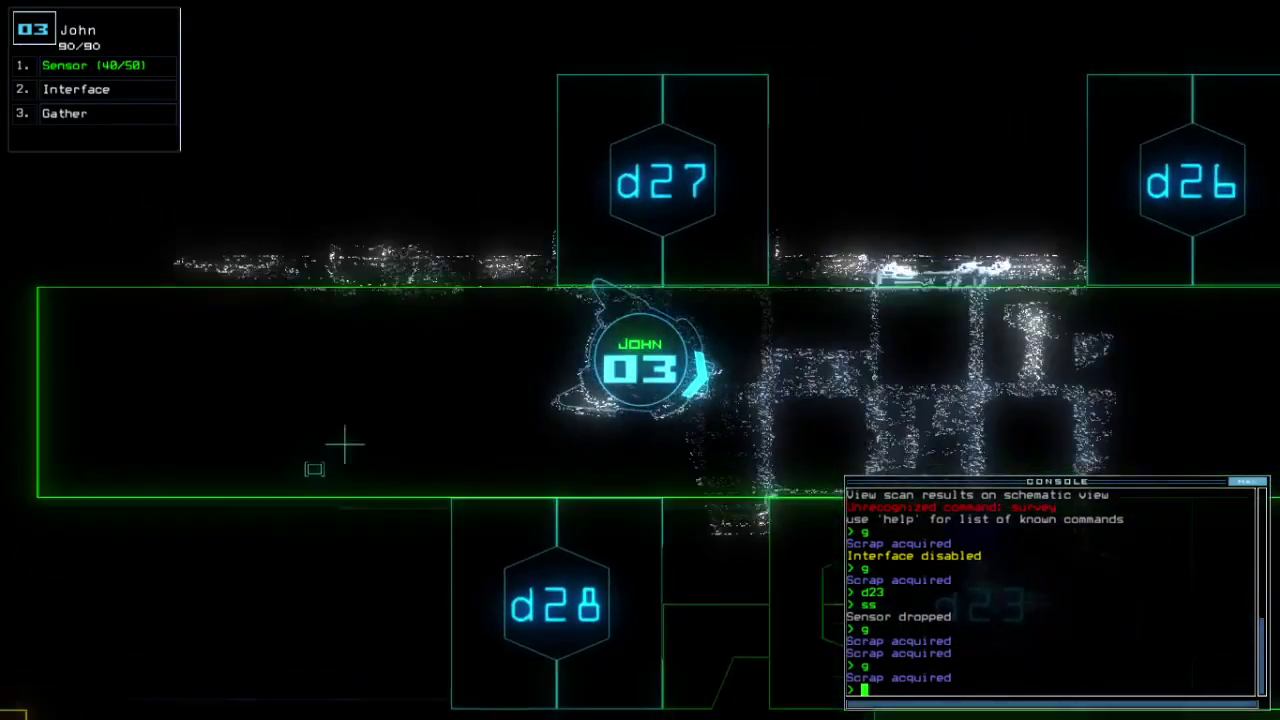
Step: Drive John down past door d13 and send drone 1 back to room r1
key(Right)
key(Down)
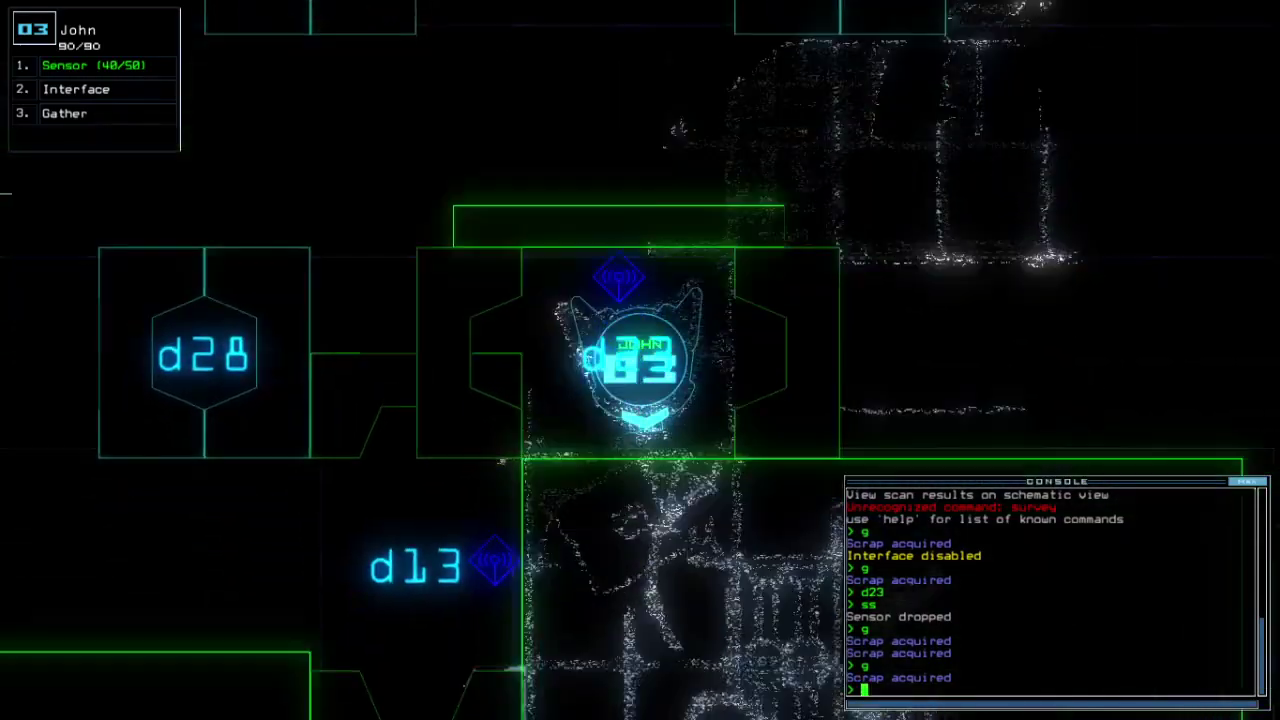
key(Left)
key(Tab)
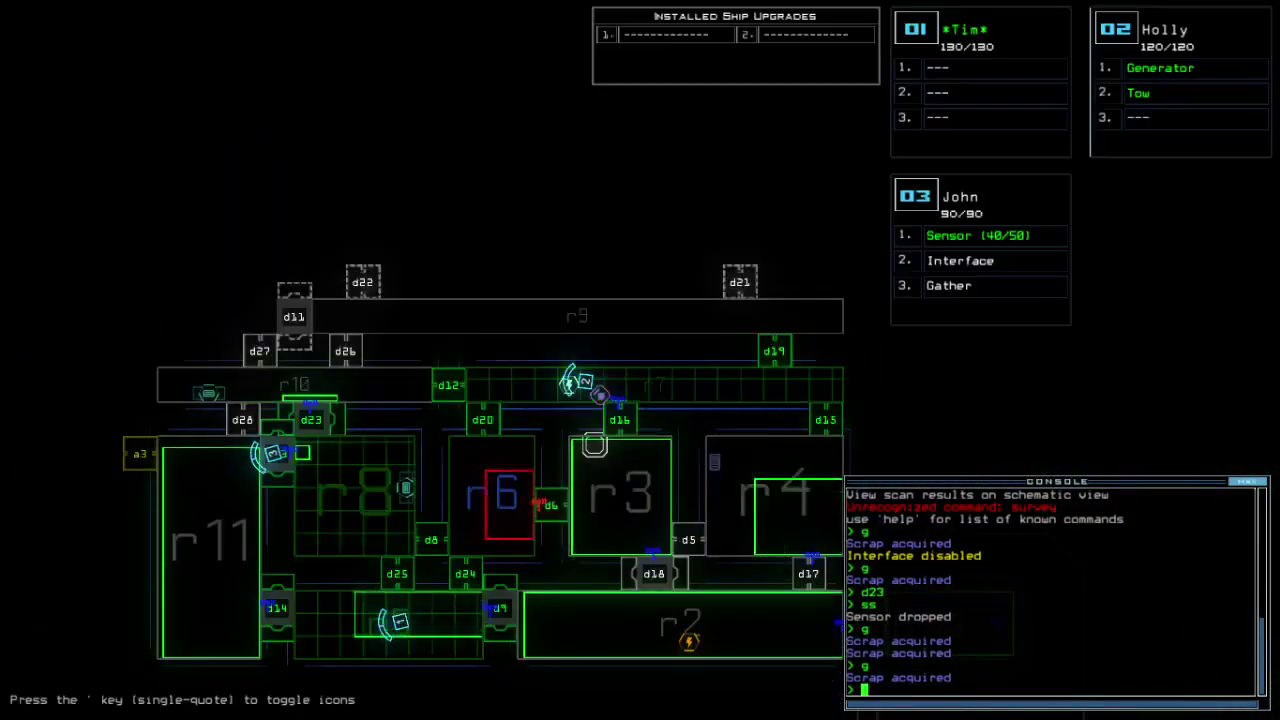
key(Tab)
key(Tab)
text(back 1)
key(Return)
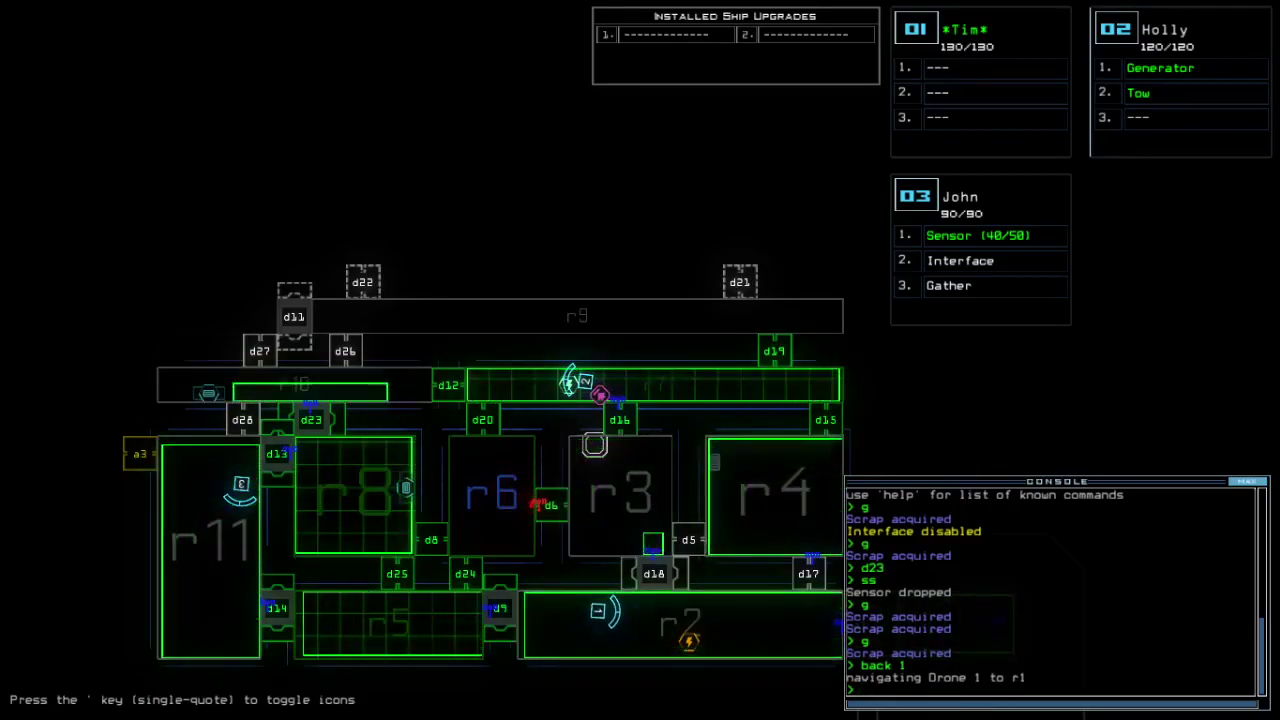
Step: Drive John up through d23 along the corridor and open door d12
key(Tab)
key(Right)
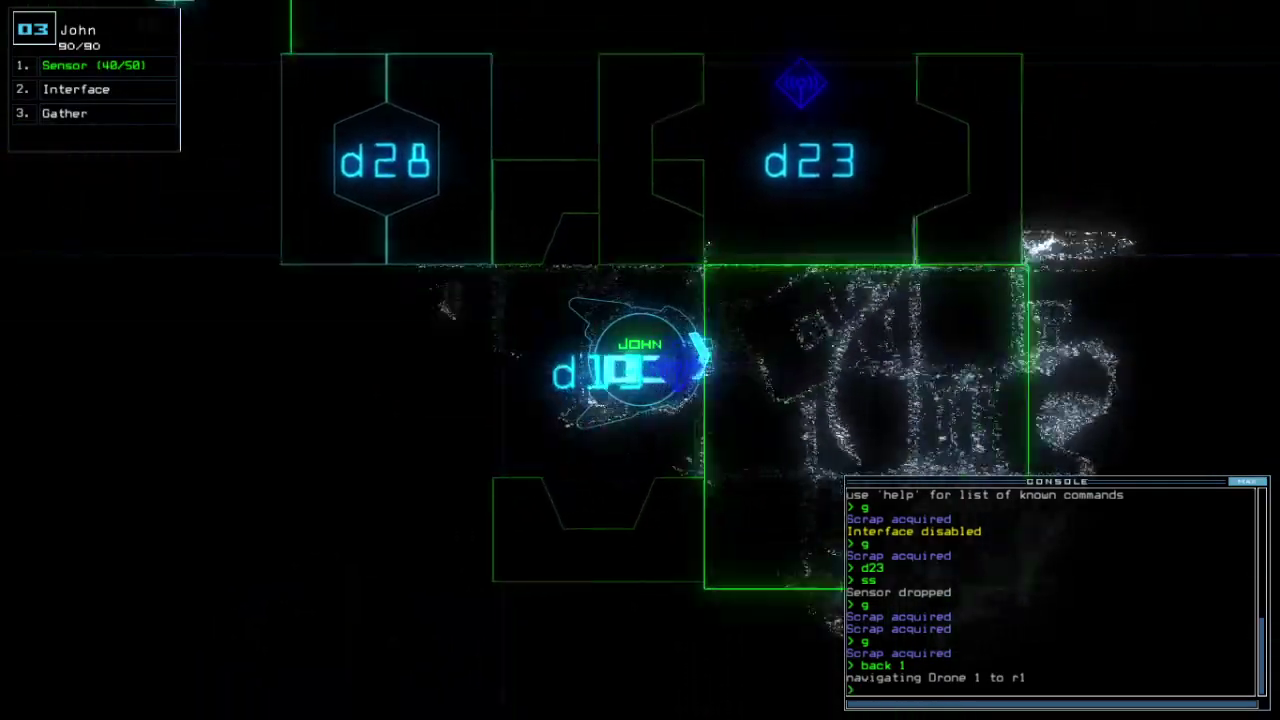
key(Up)
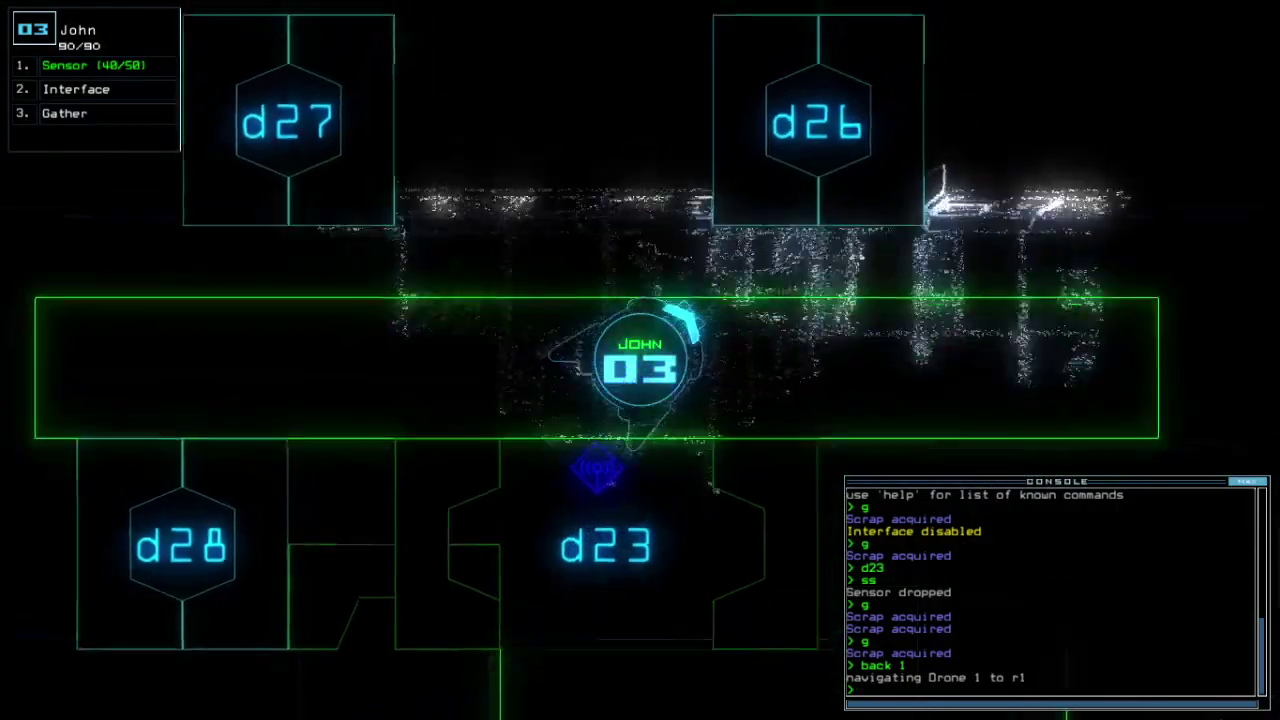
key(Right)
text(d12)
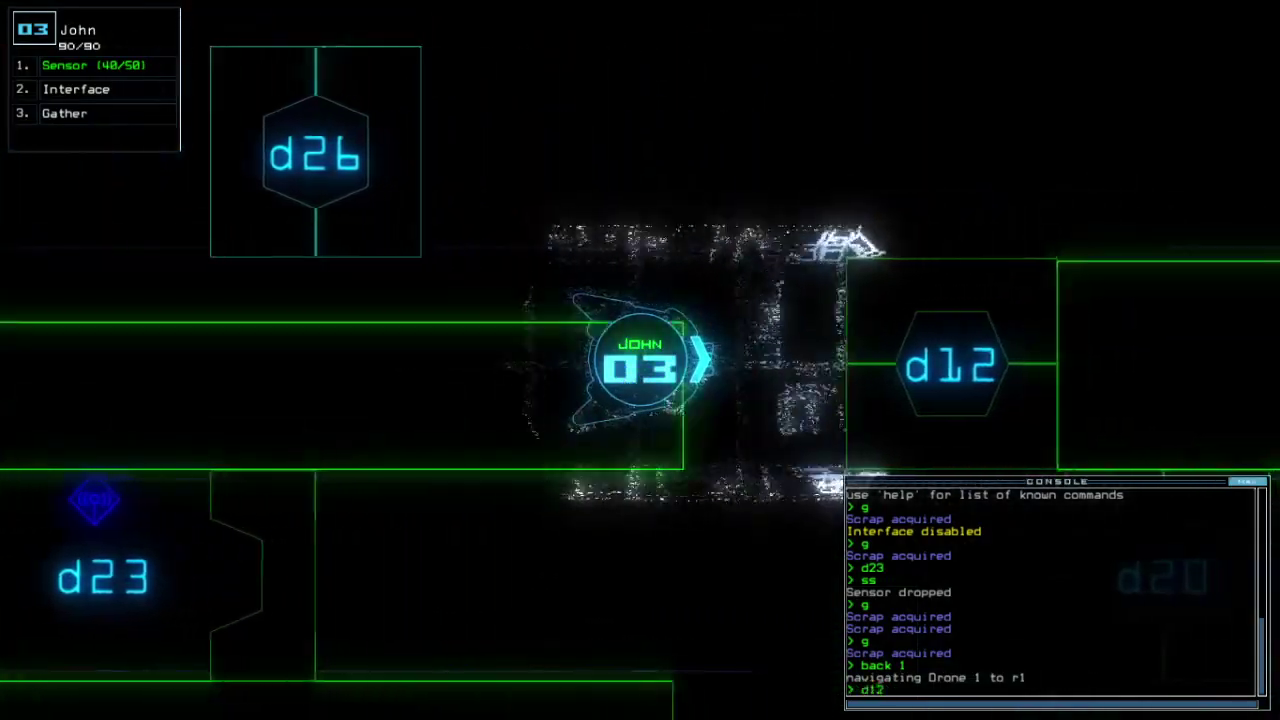
key(Return)
key(Tab)
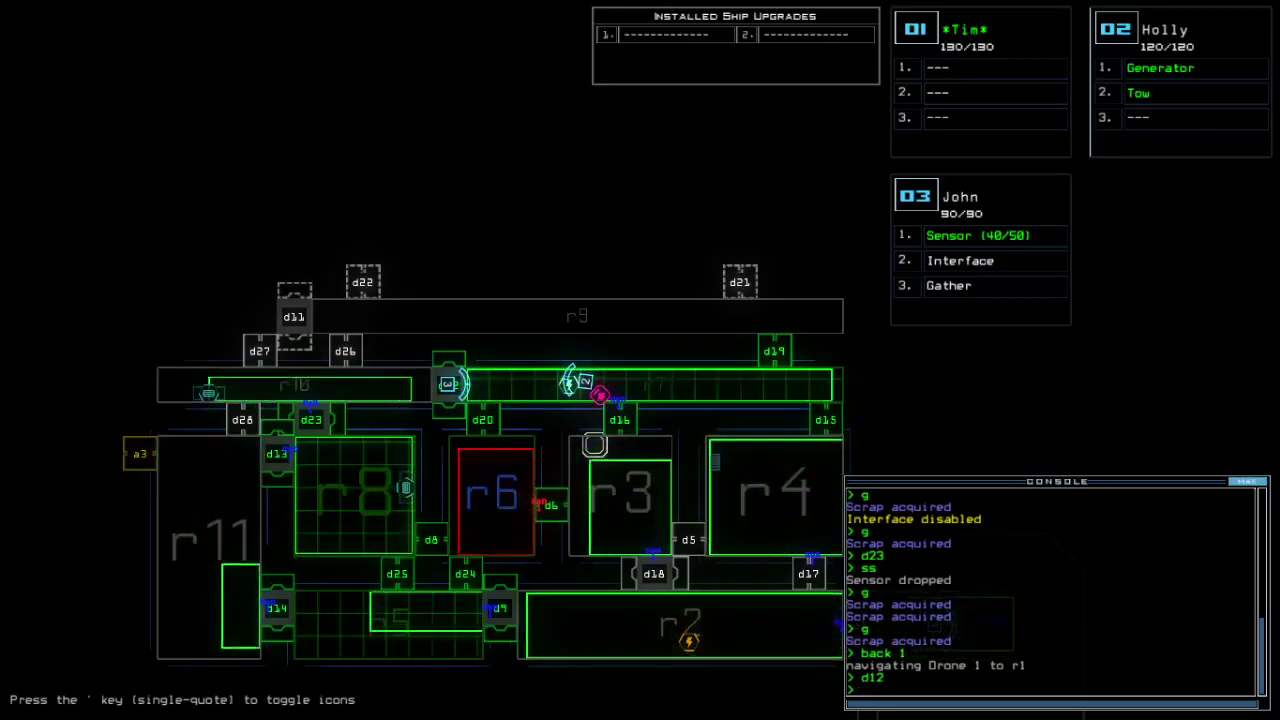
Step: Drive Holly down into the large room toward d18 and activate her generator
key(Tab)
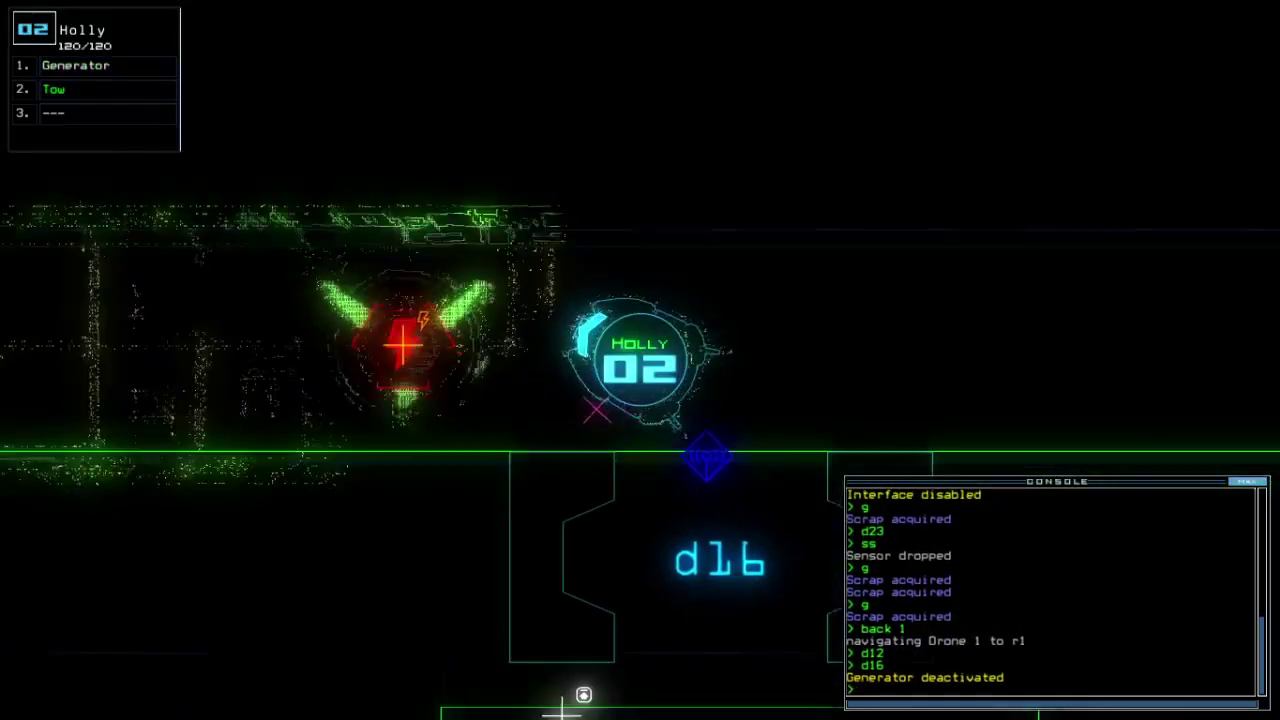
key(Down)
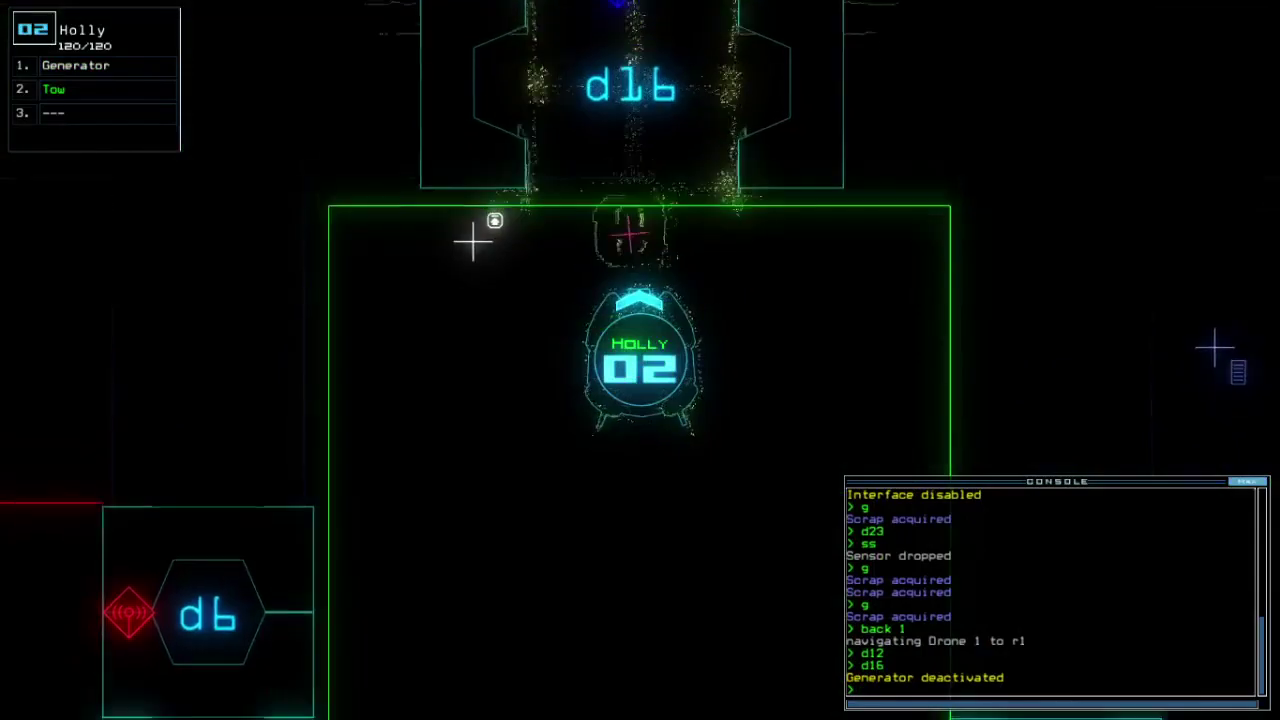
key(Down)
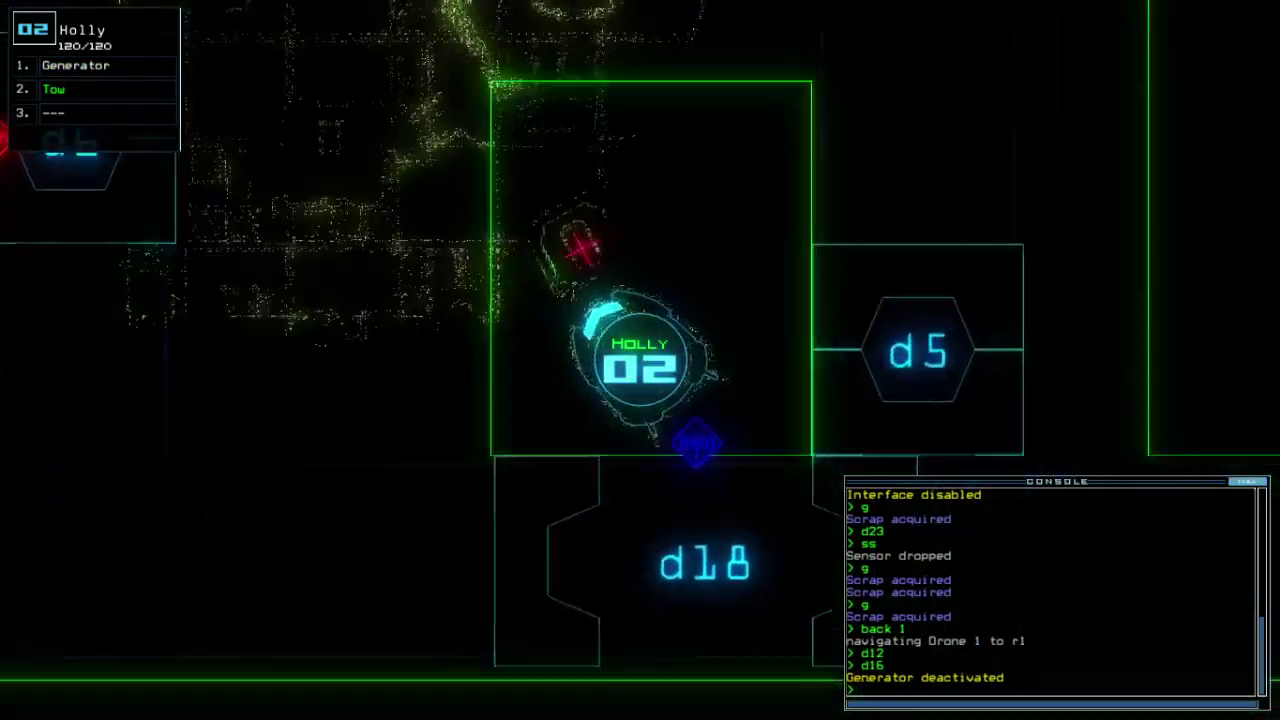
text(generator ;co)
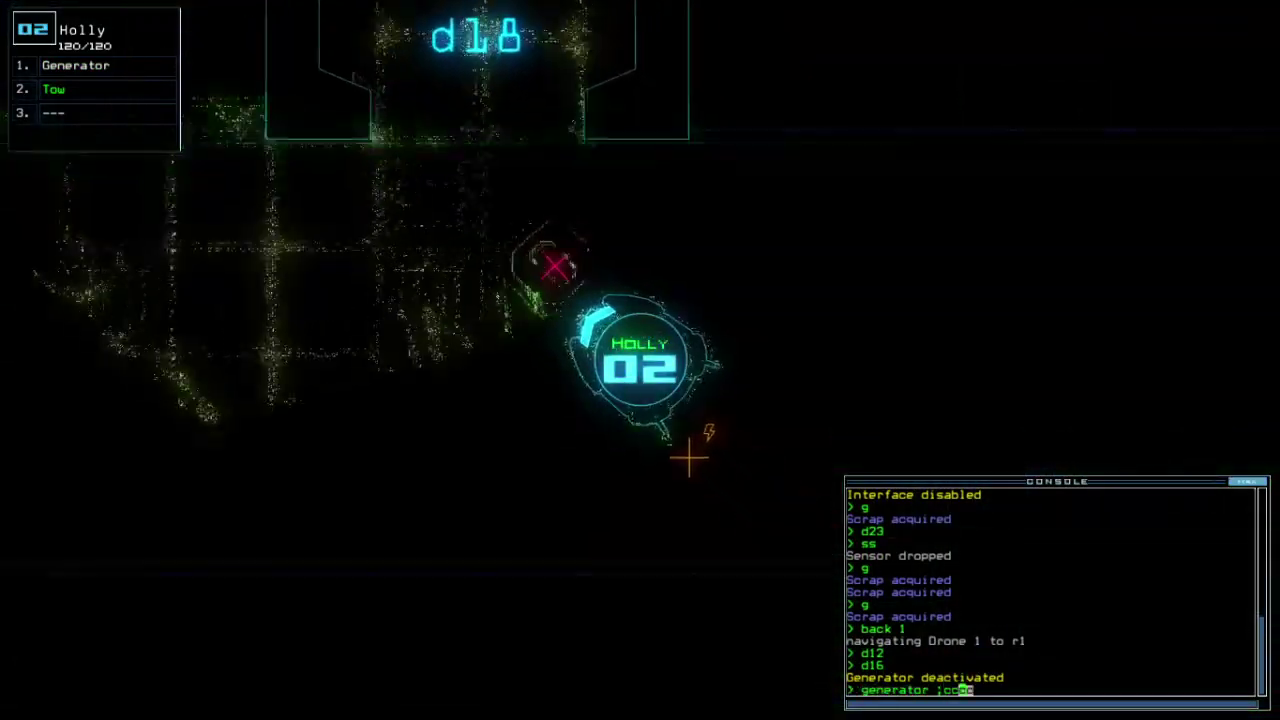
key(Return)
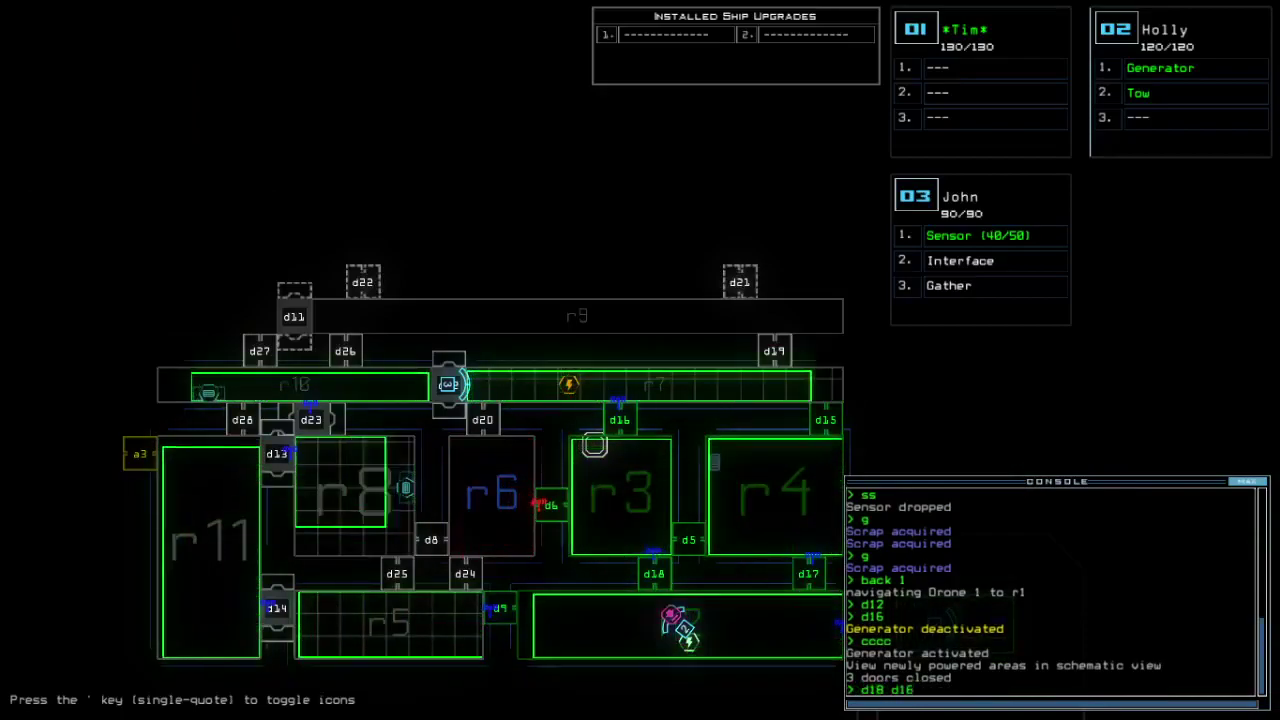
Step: Move Holly back up through d18 and display the current mission time
key(Tab)
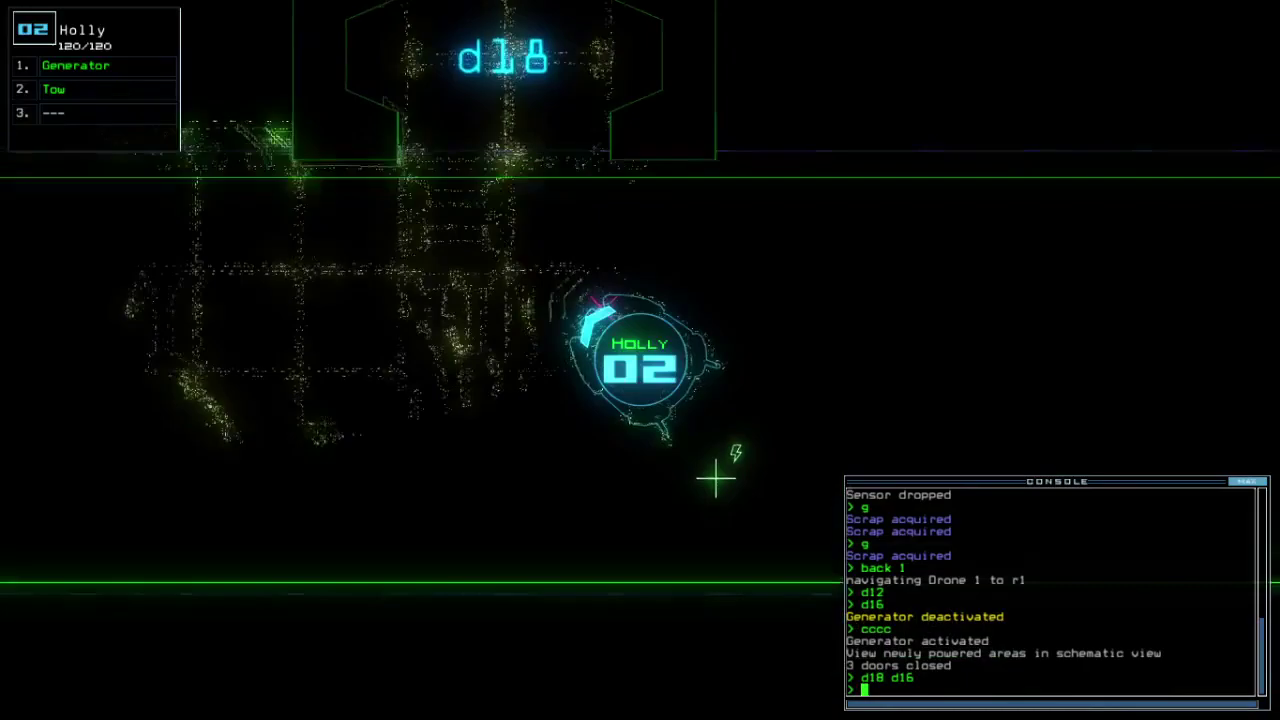
key(Up)
key(Up)
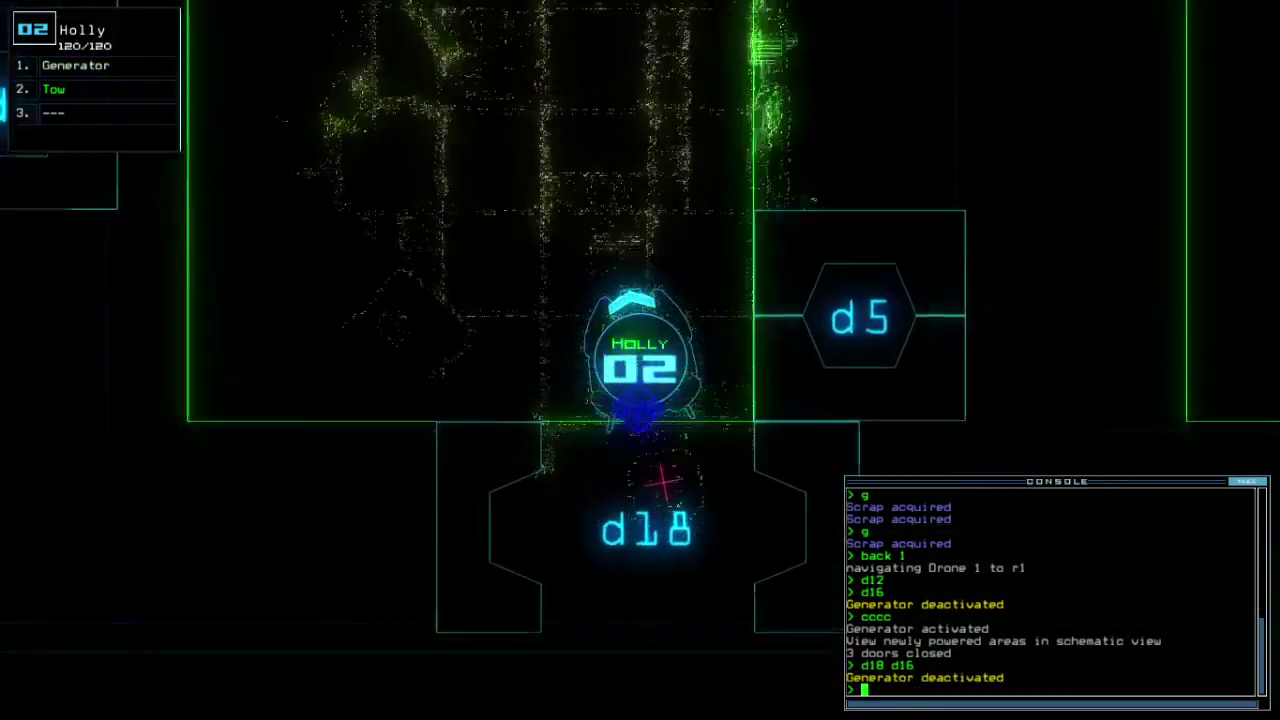
key(Up)
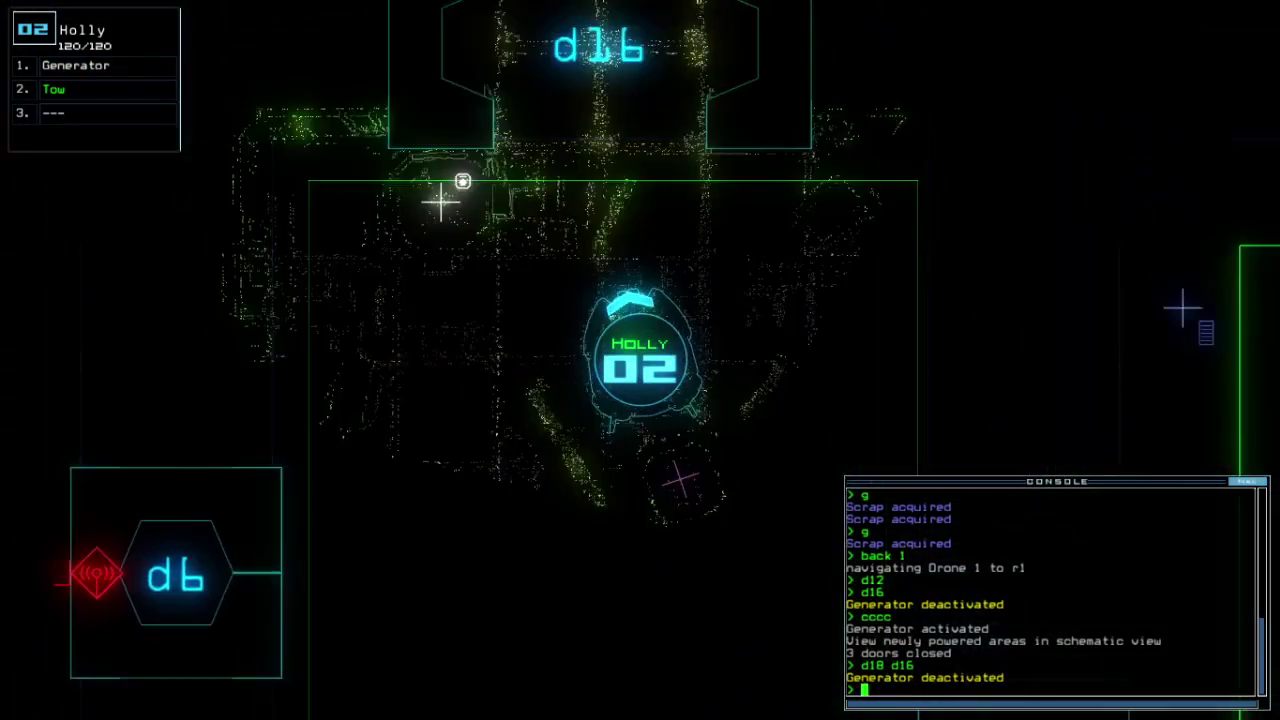
text(te)
key(Return)
key(Tab)
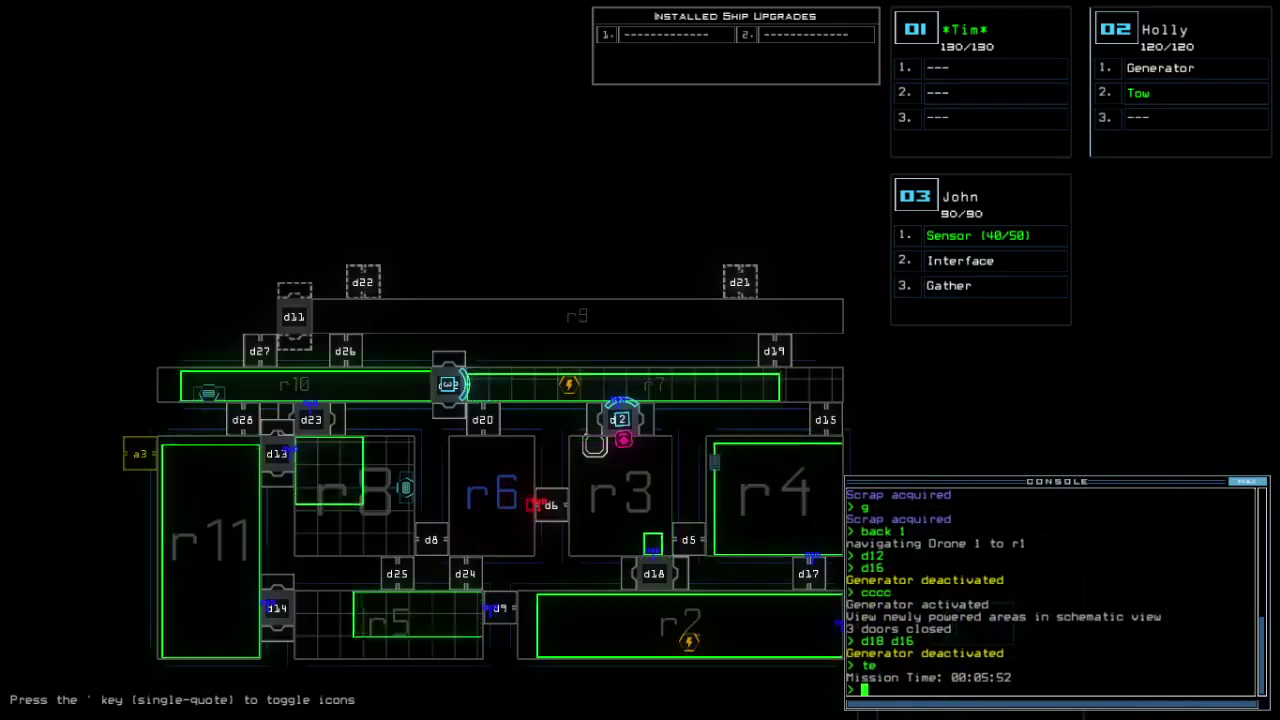
Step: Check John's view and reactivate Holly's generator to power more rooms
key(3)
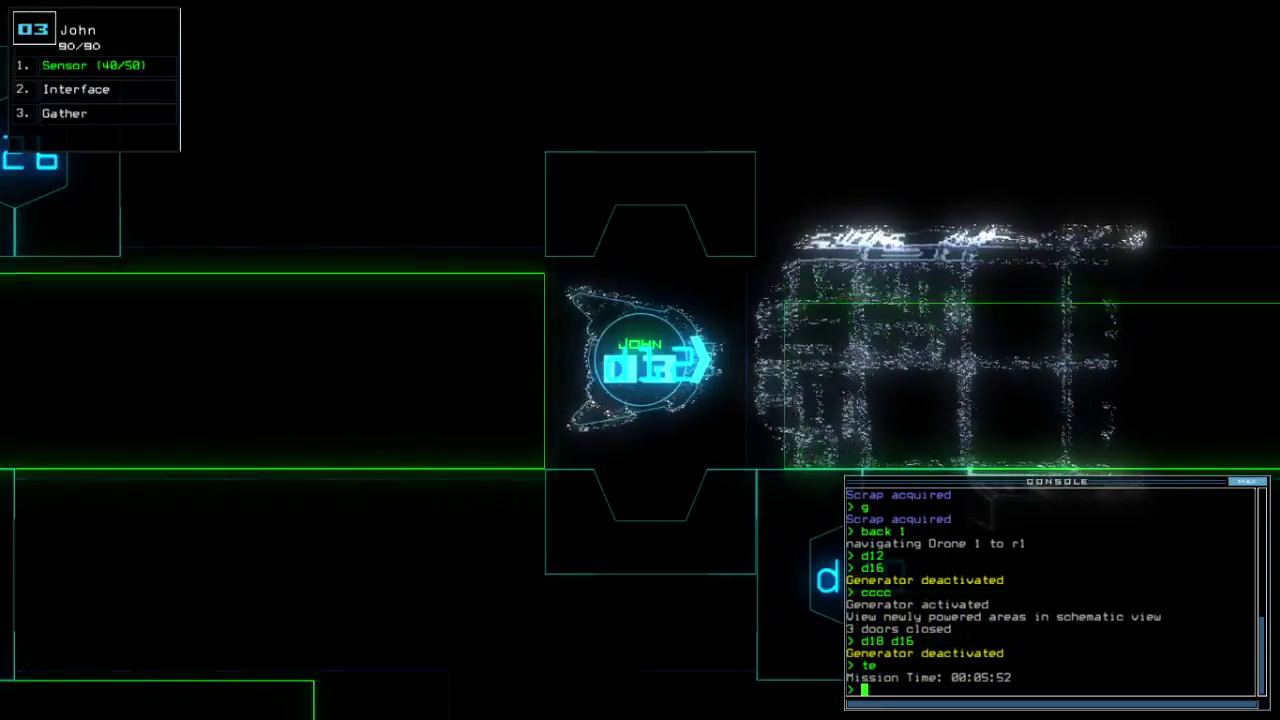
key(Tab)
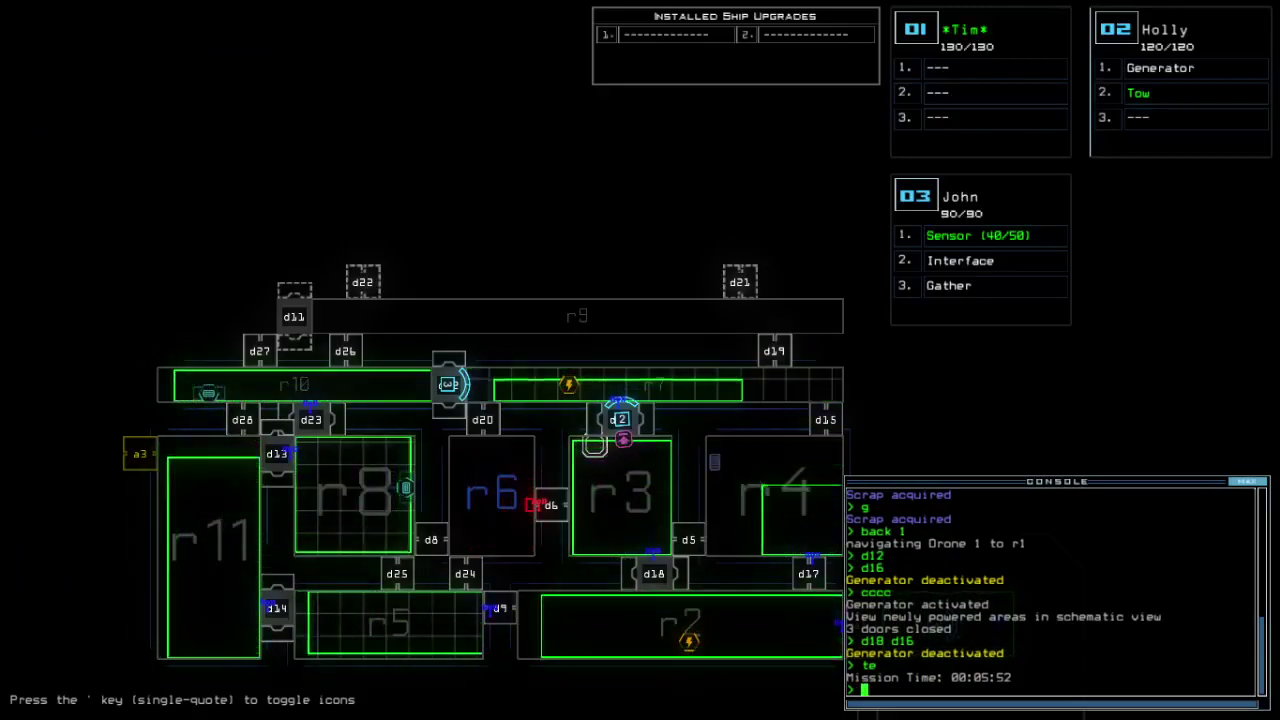
text(2)
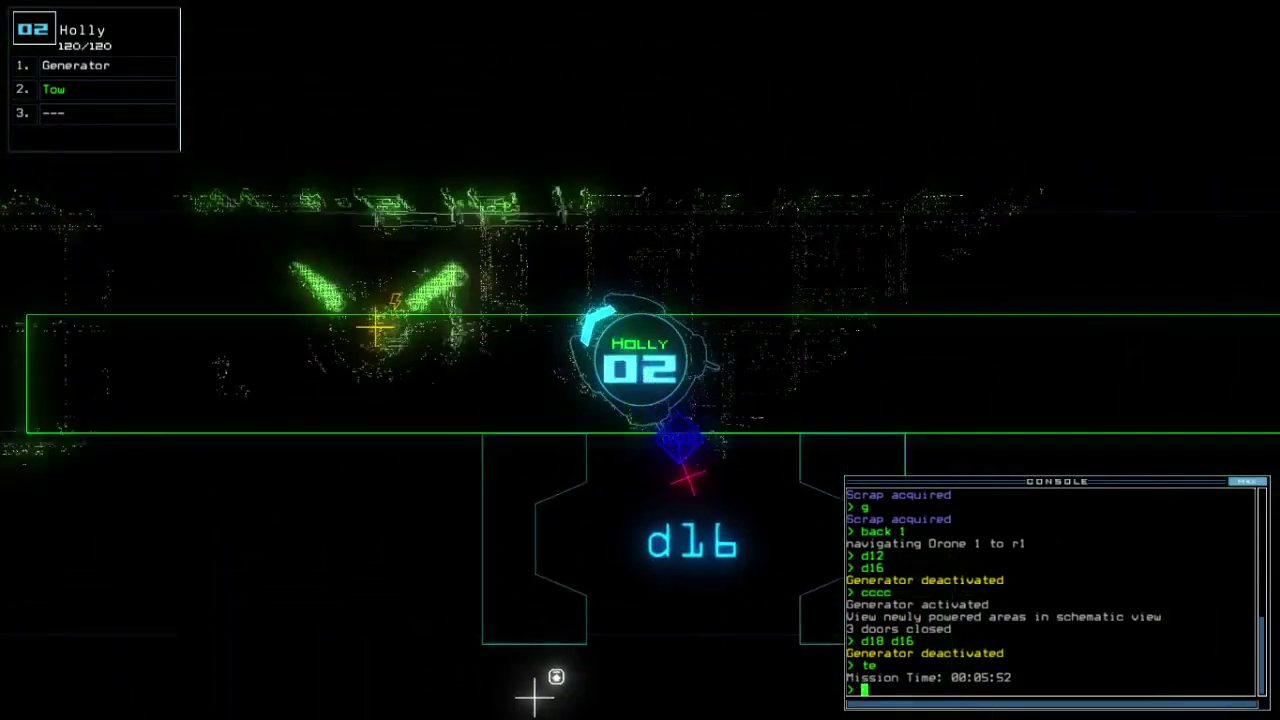
text(g)
key(Return)
key(Tab)
Step: Drive John right to join Holly in the upper corridor near d16
key(3)
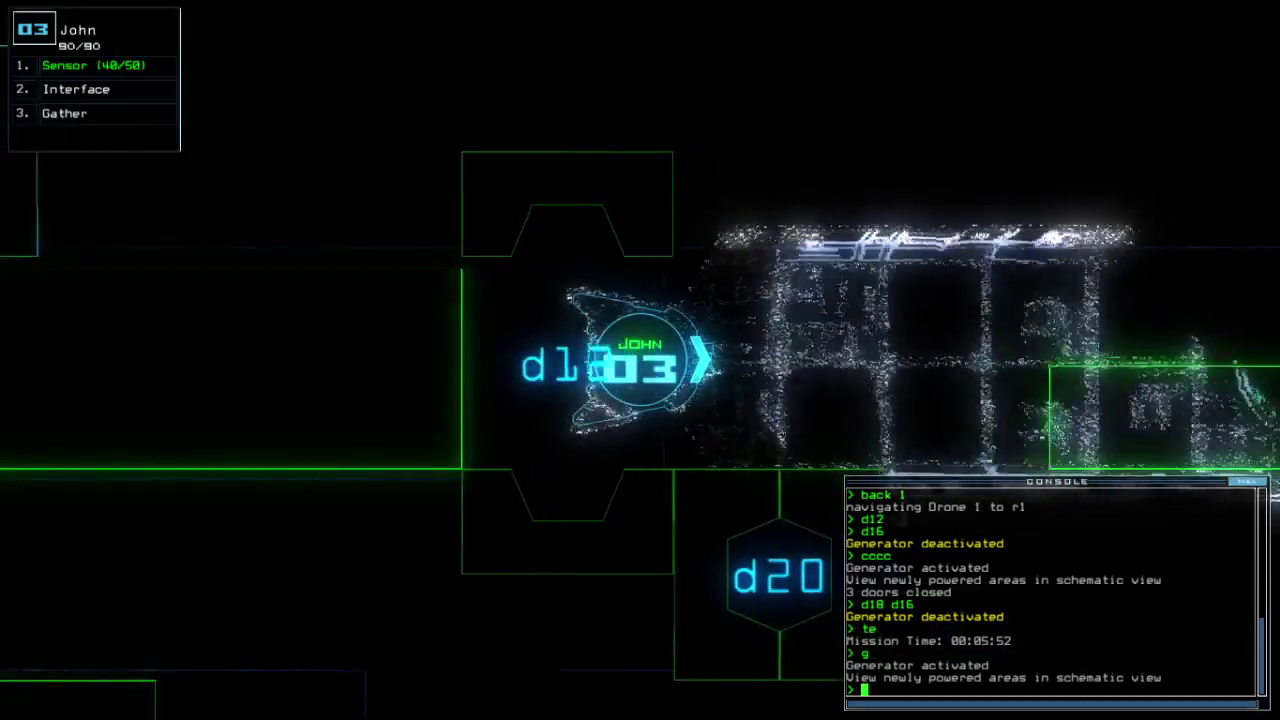
key(Right)
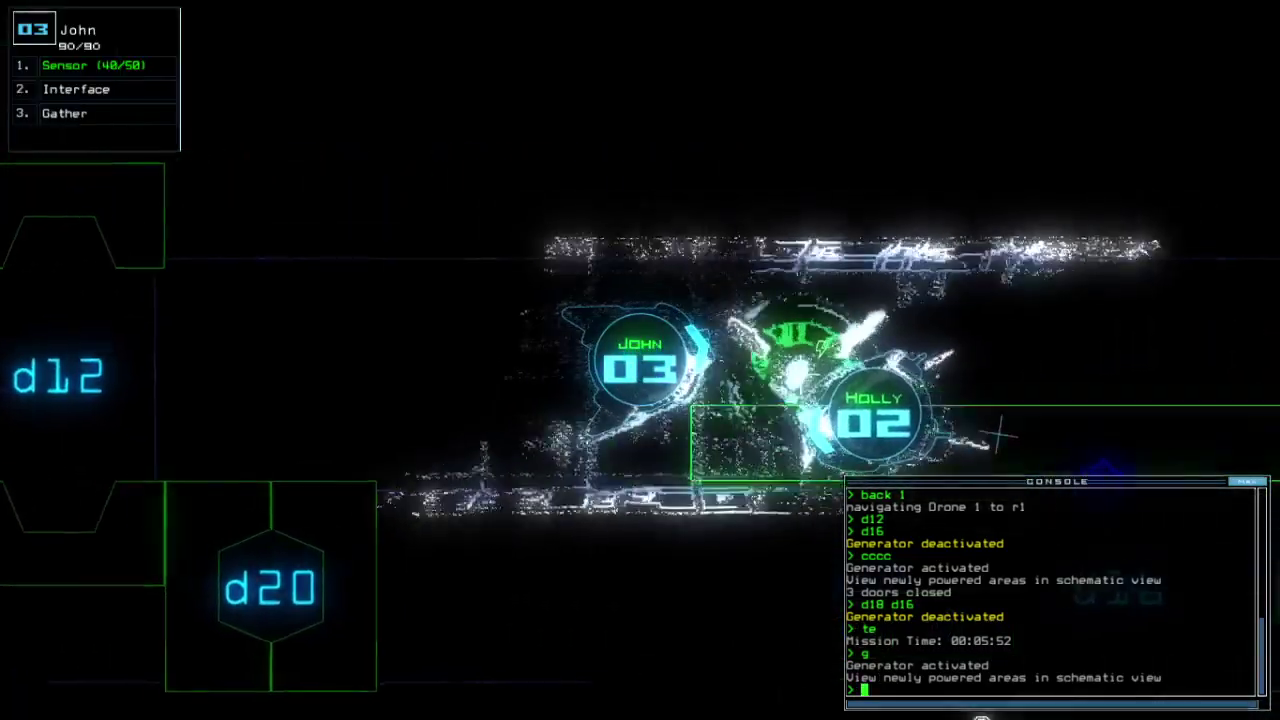
key(2)
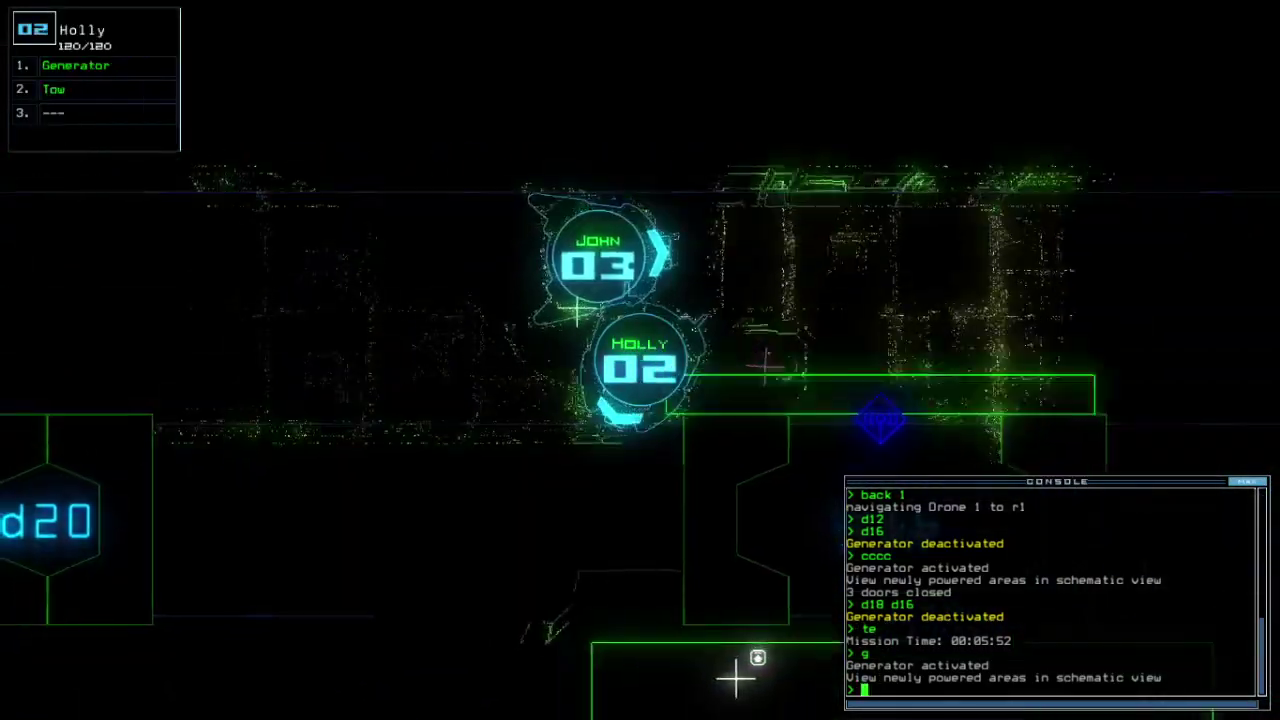
key(Tab)
key(3)
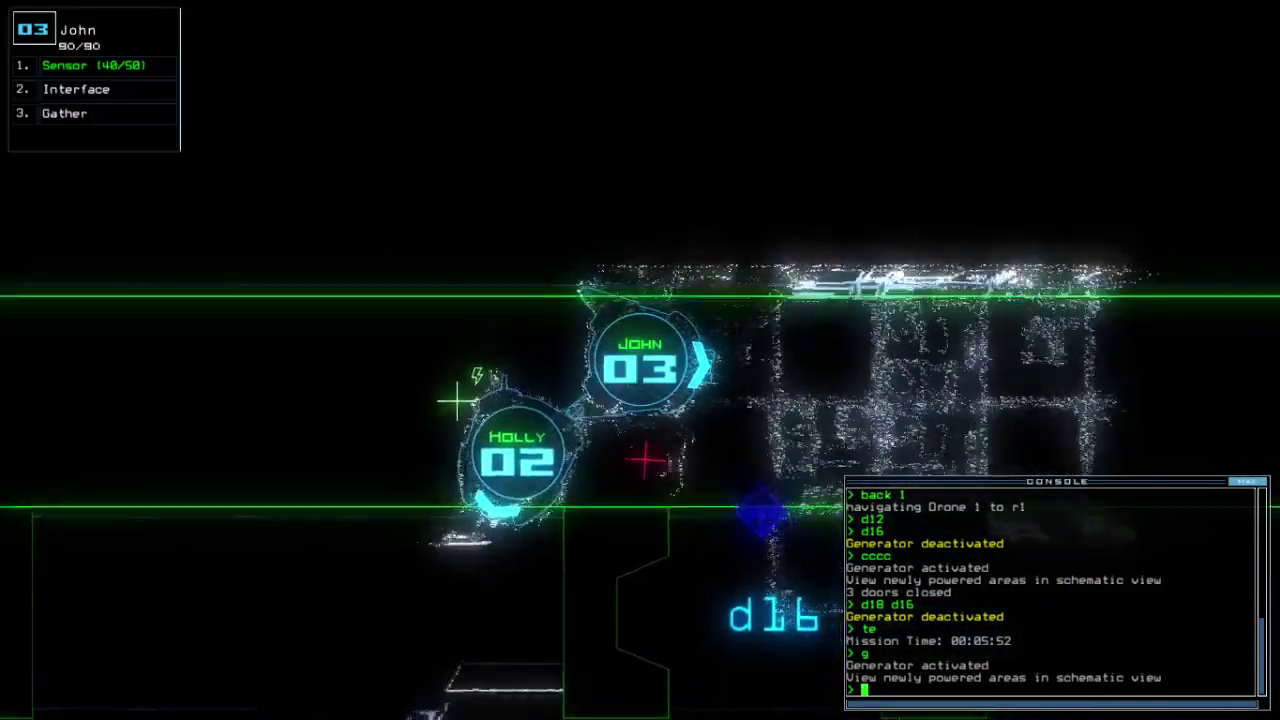
key(Tab)
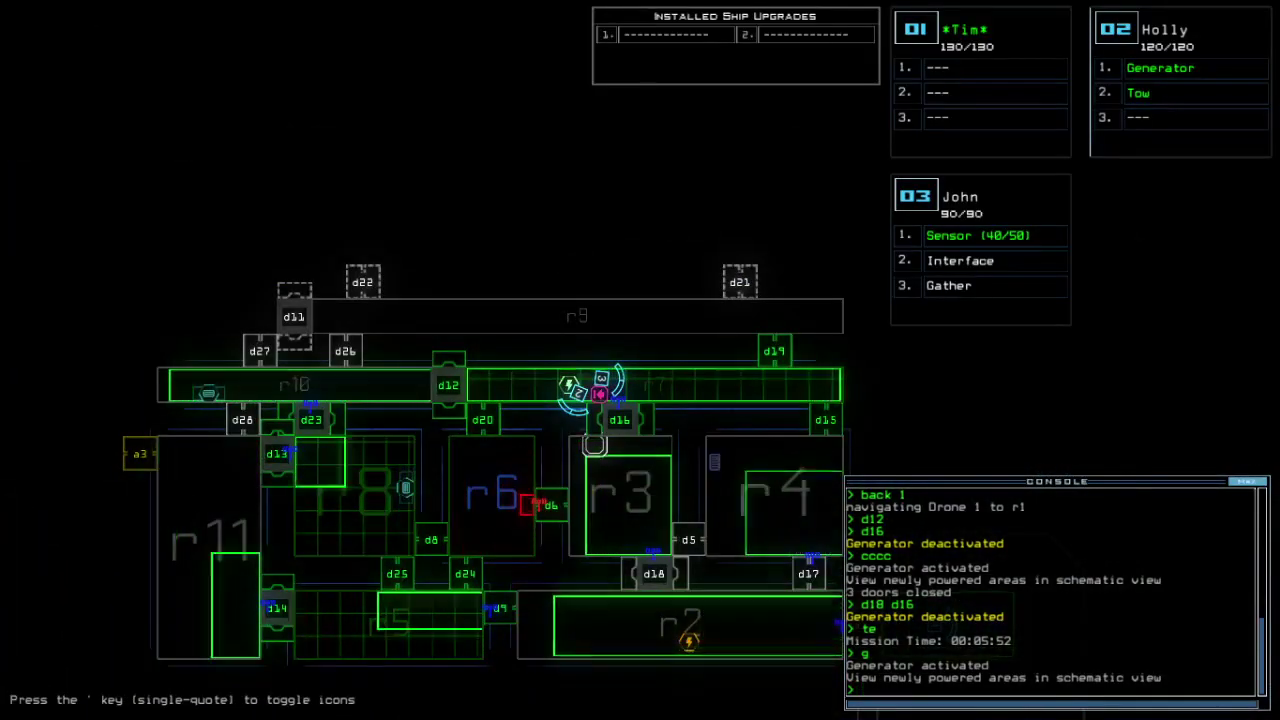
key(Tab)
key(Tab)
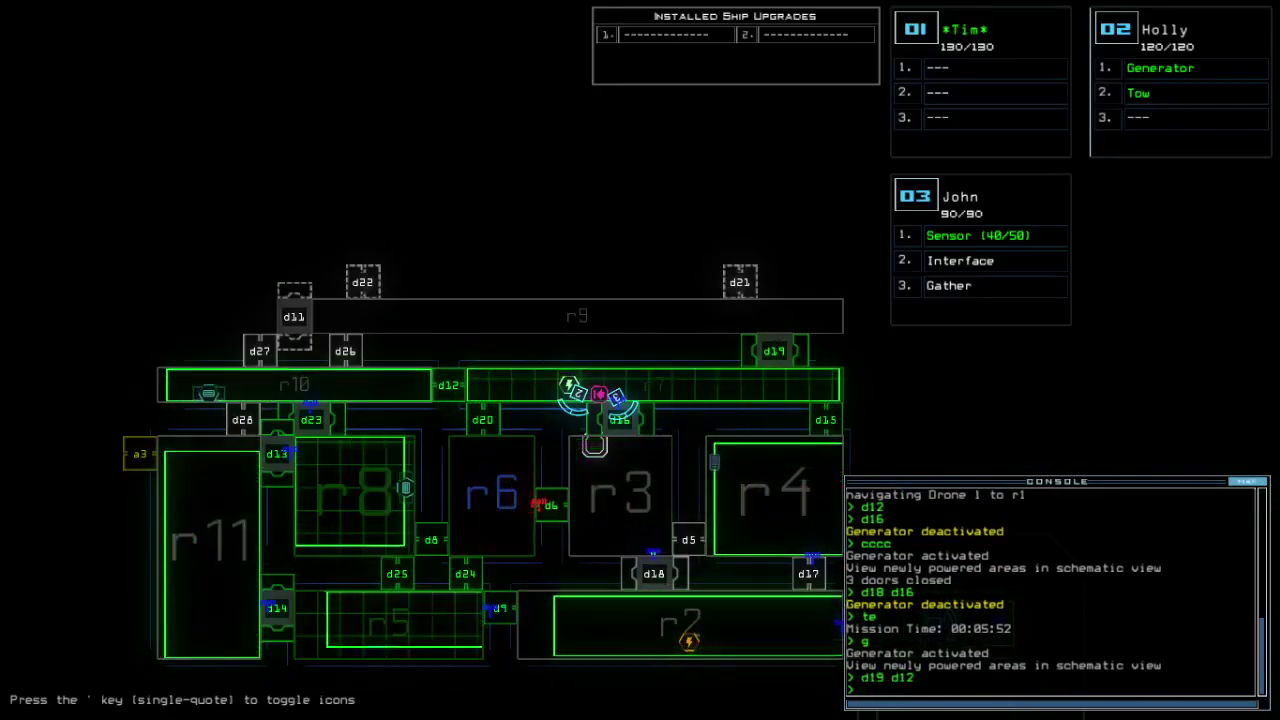
key(Tab)
text(back 2)
Step: Send Holly back to room r1 near airlock a1 and reactivate her generator
key(Return)
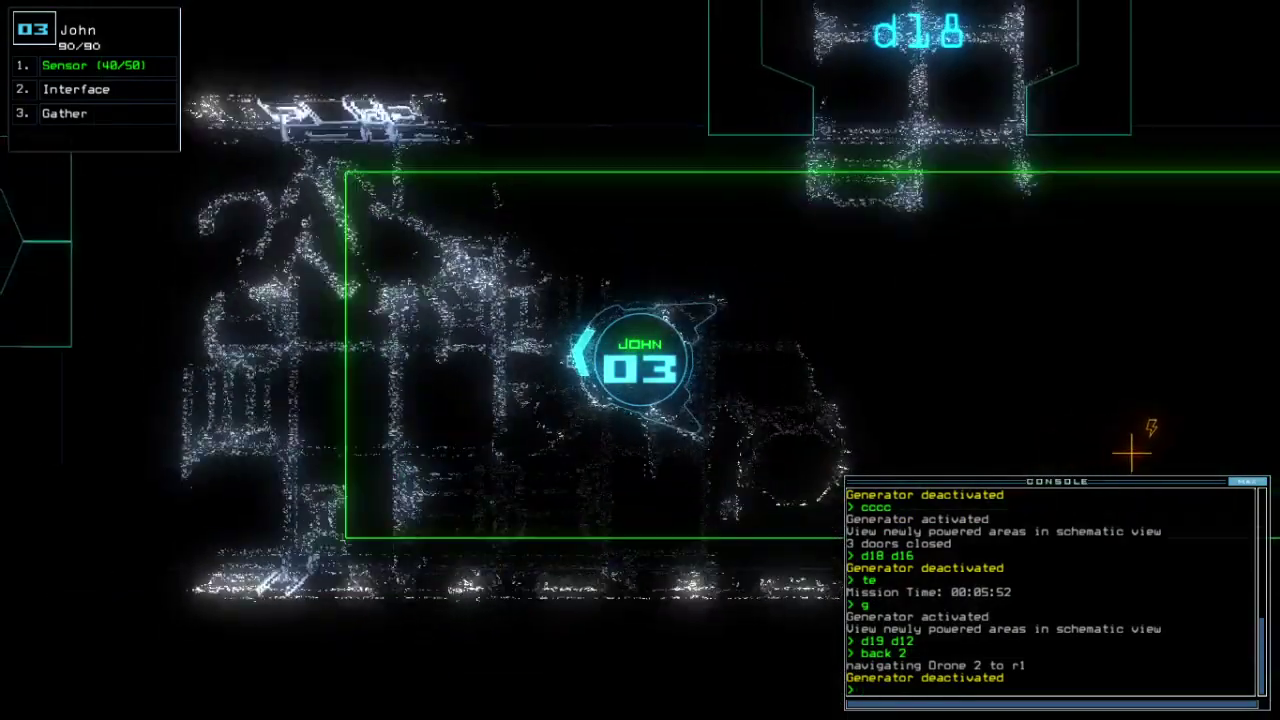
key(Tab)
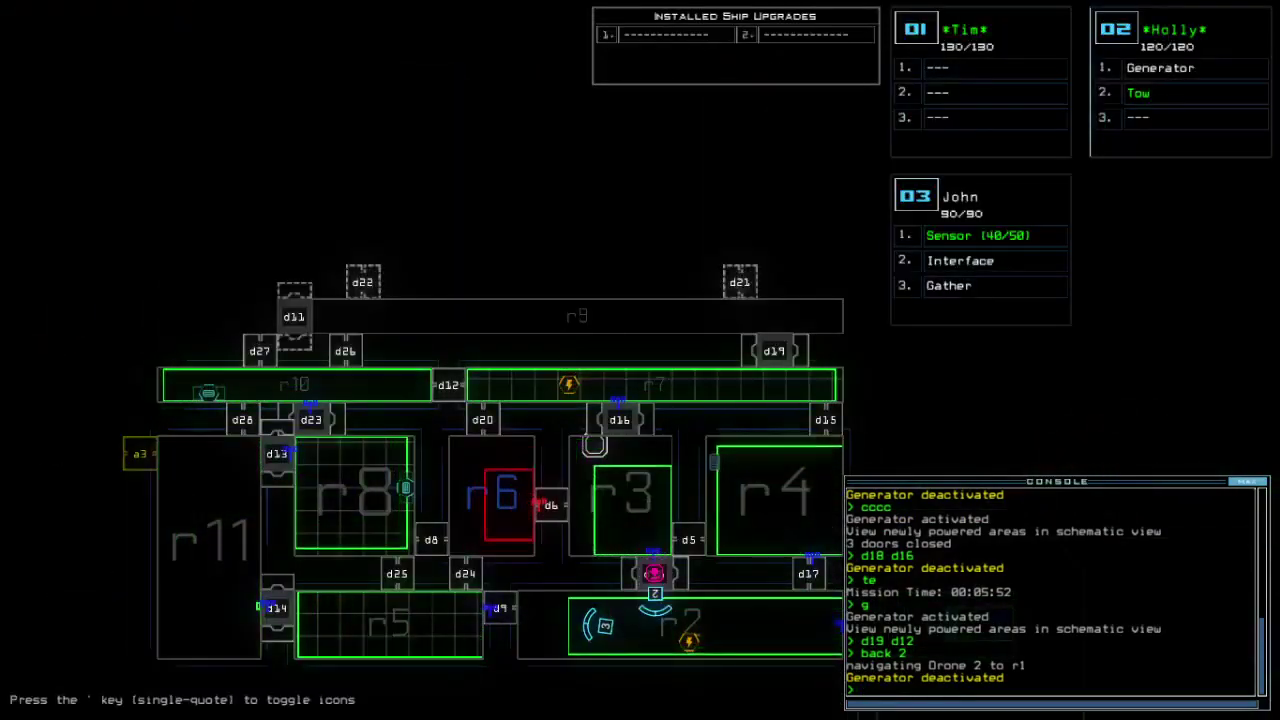
key(Tab)
text(generator)
key(Return)
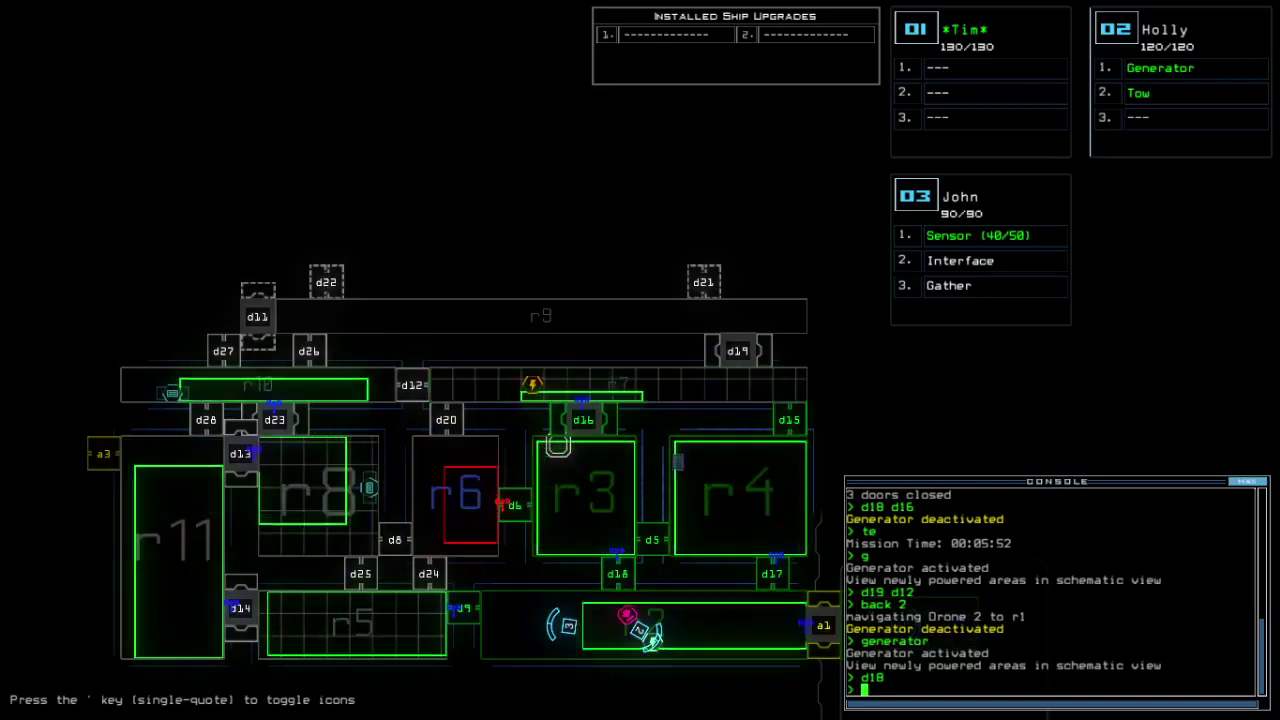
Step: Make Holly stop towing, then open and cancel a module swap with John
key(Tab)
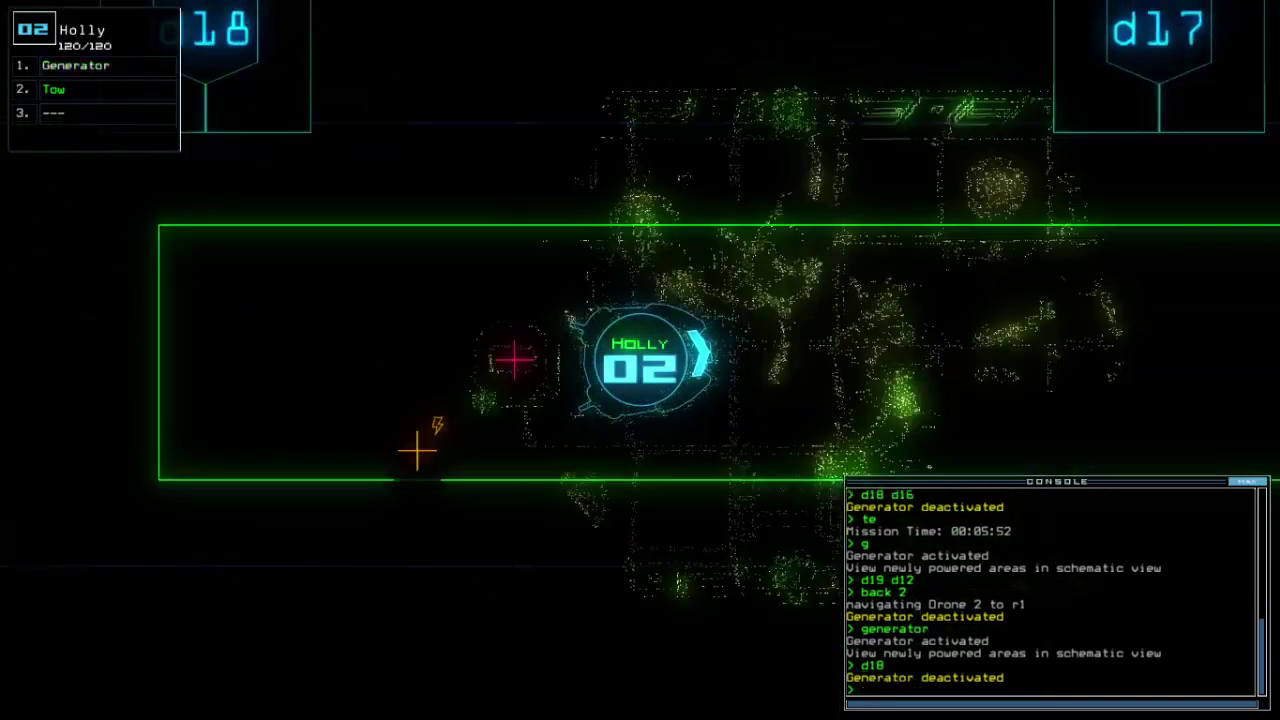
text(t)
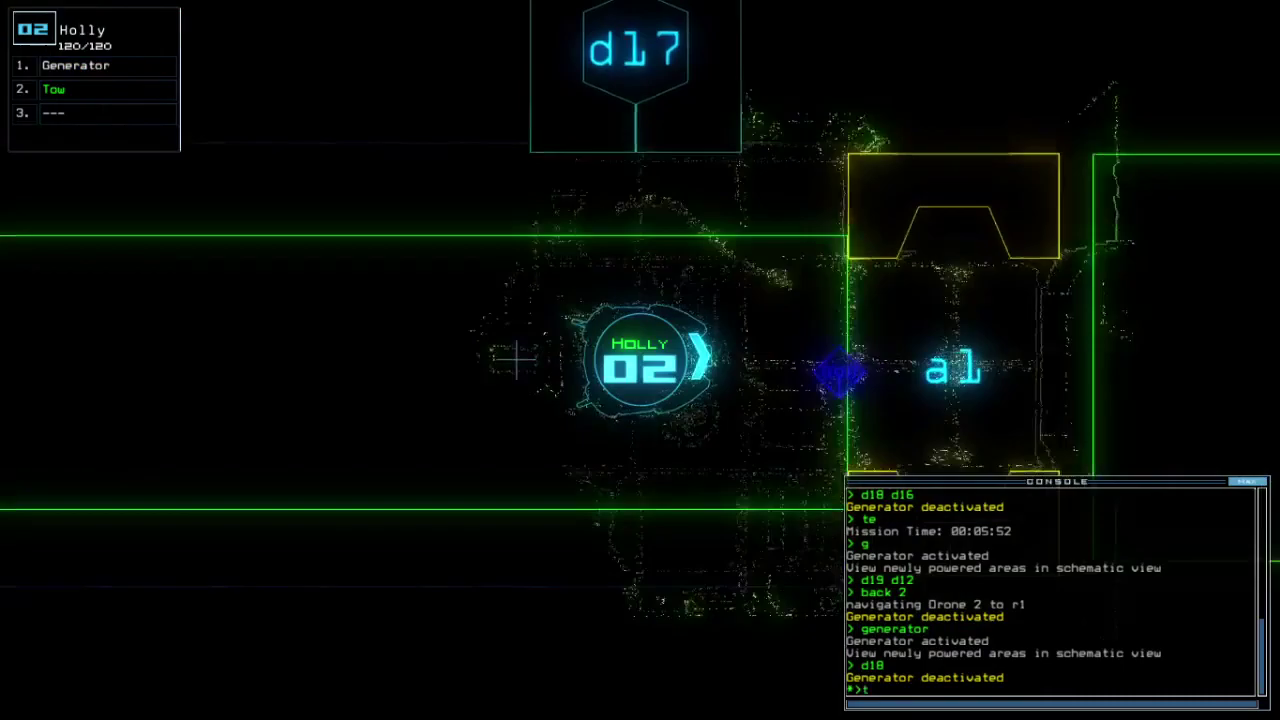
text(o)
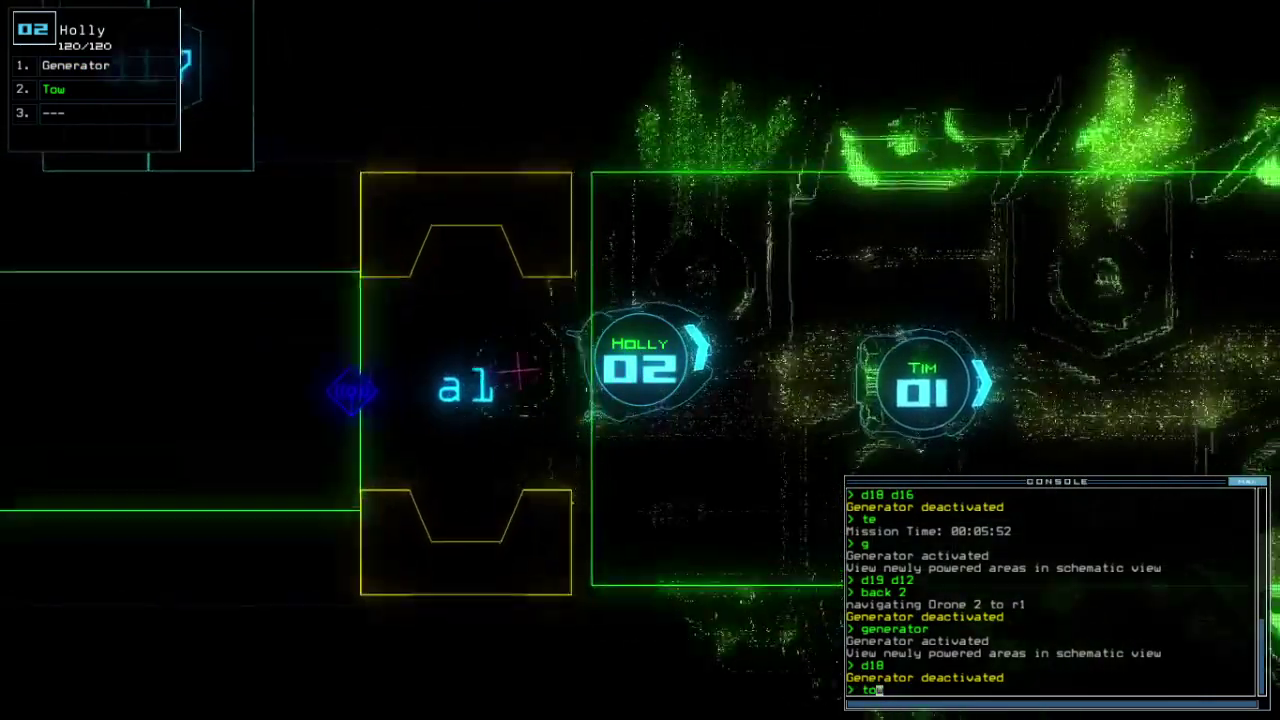
text(w)
key(Return)
text(swap 3)
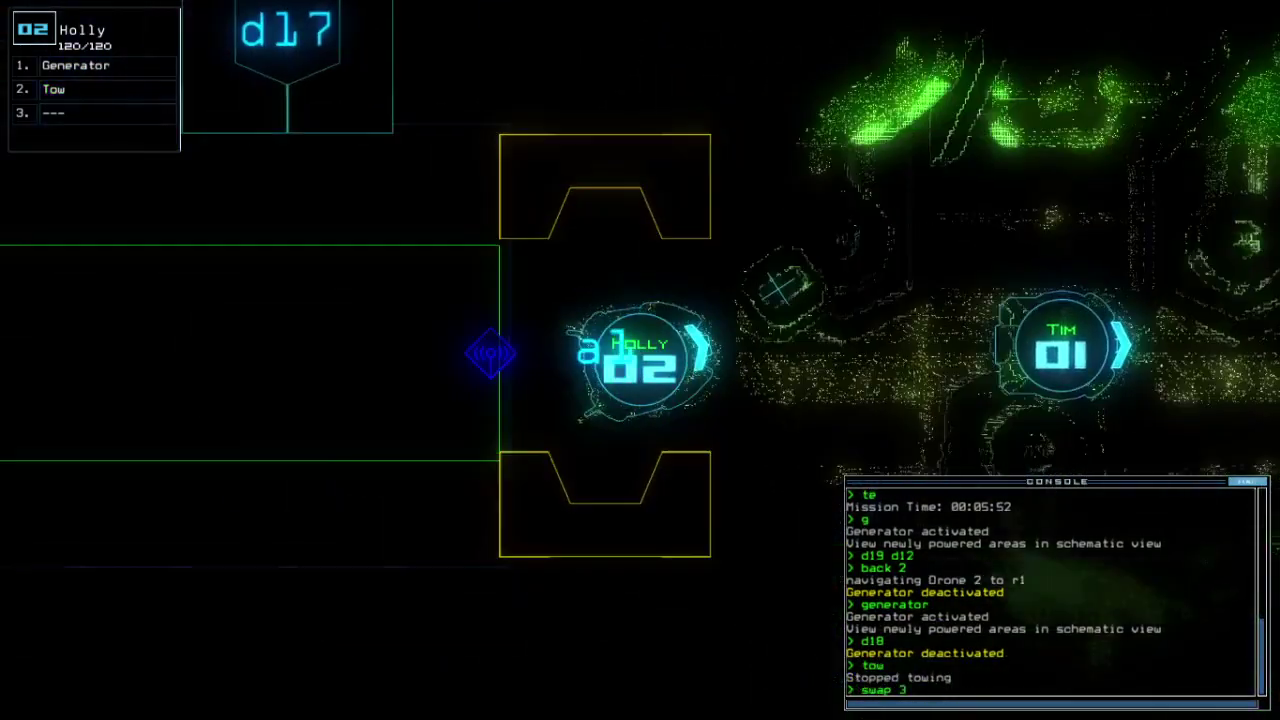
key(Return)
key(Escape)
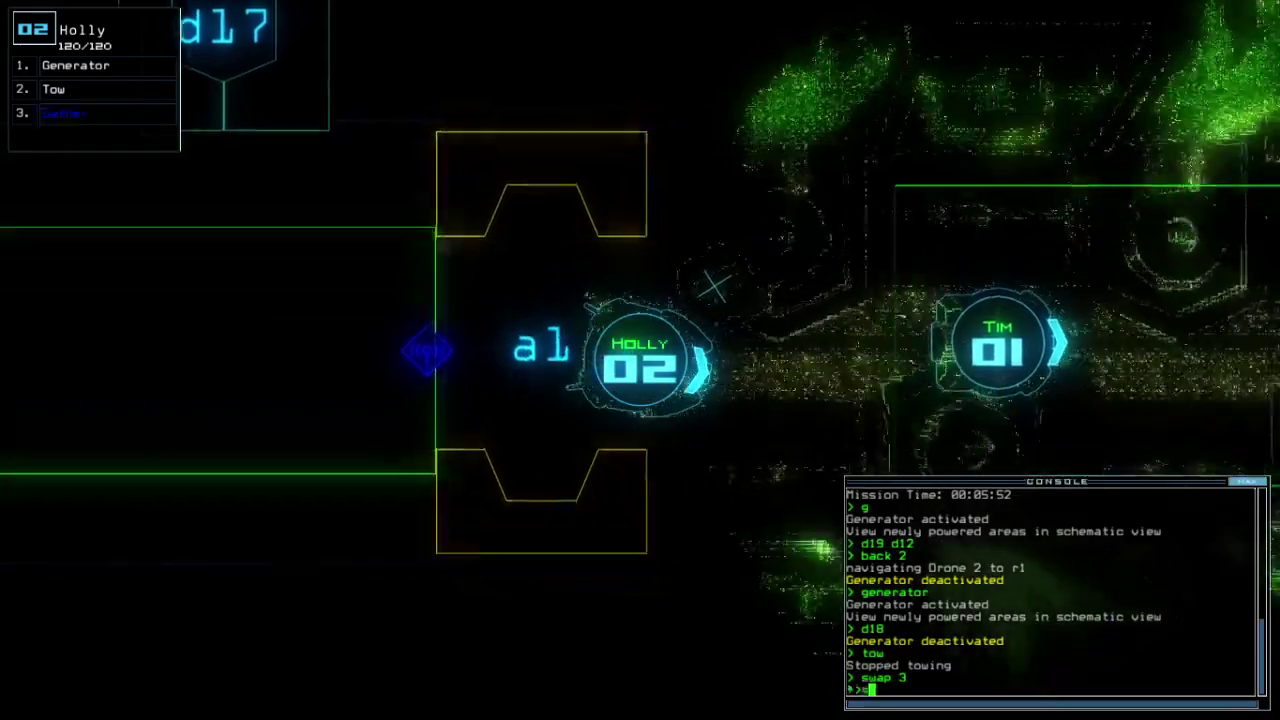
text(swap 1)
Step: Swap modules with Tim so he carries Gather and Interface, Holly keeping Generator and Tow
key(Return)
key(Return)
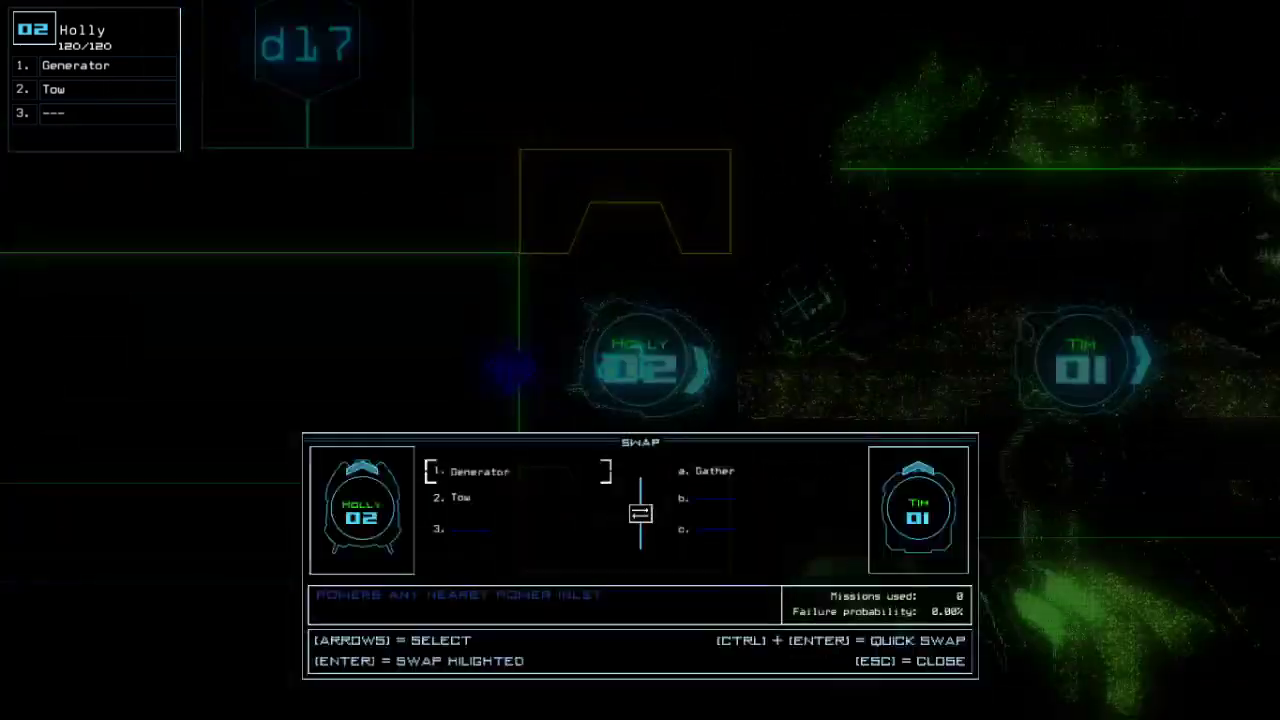
key(Escape)
text(swap 3)
key(Return)
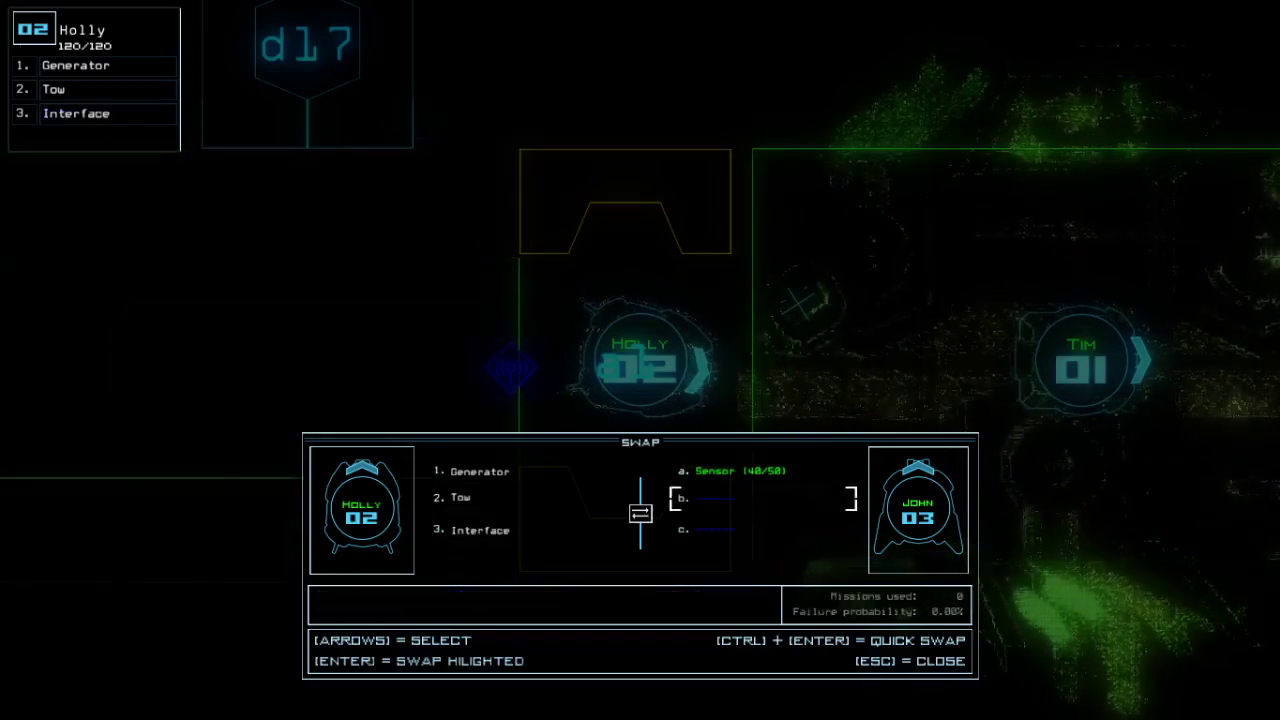
key(Escape)
text(swap 1)
key(Return)
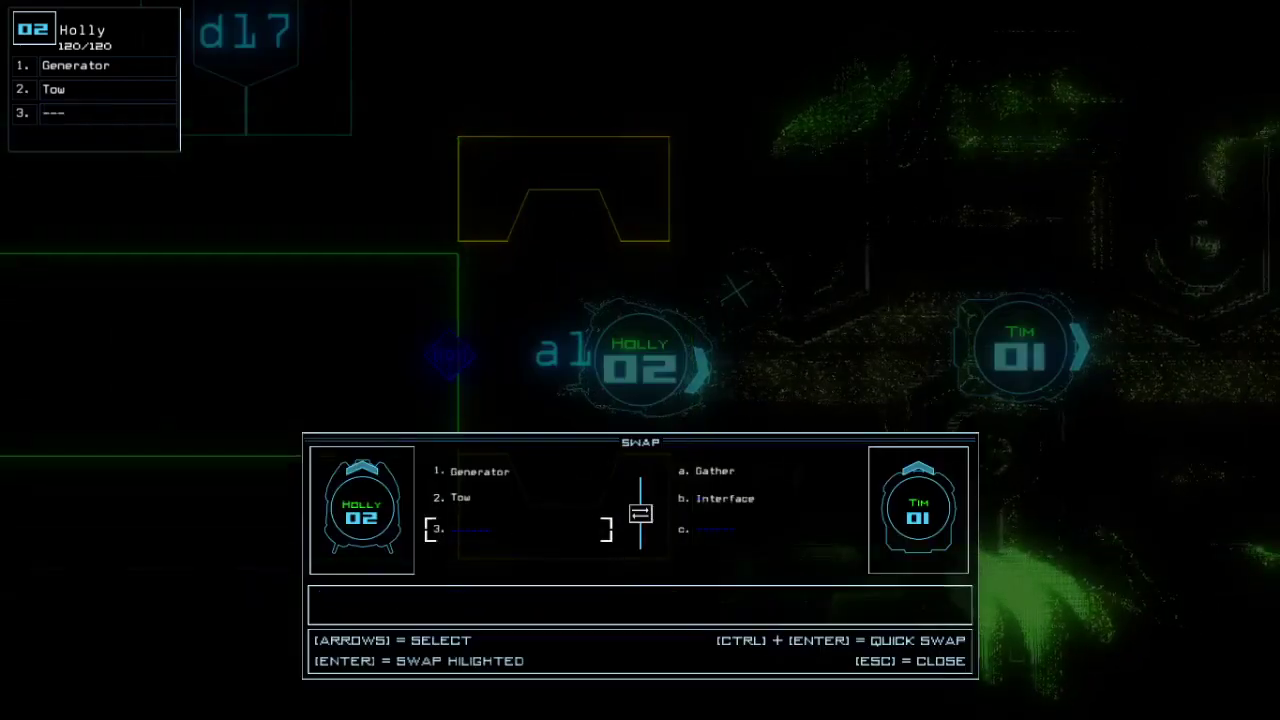
key(Escape)
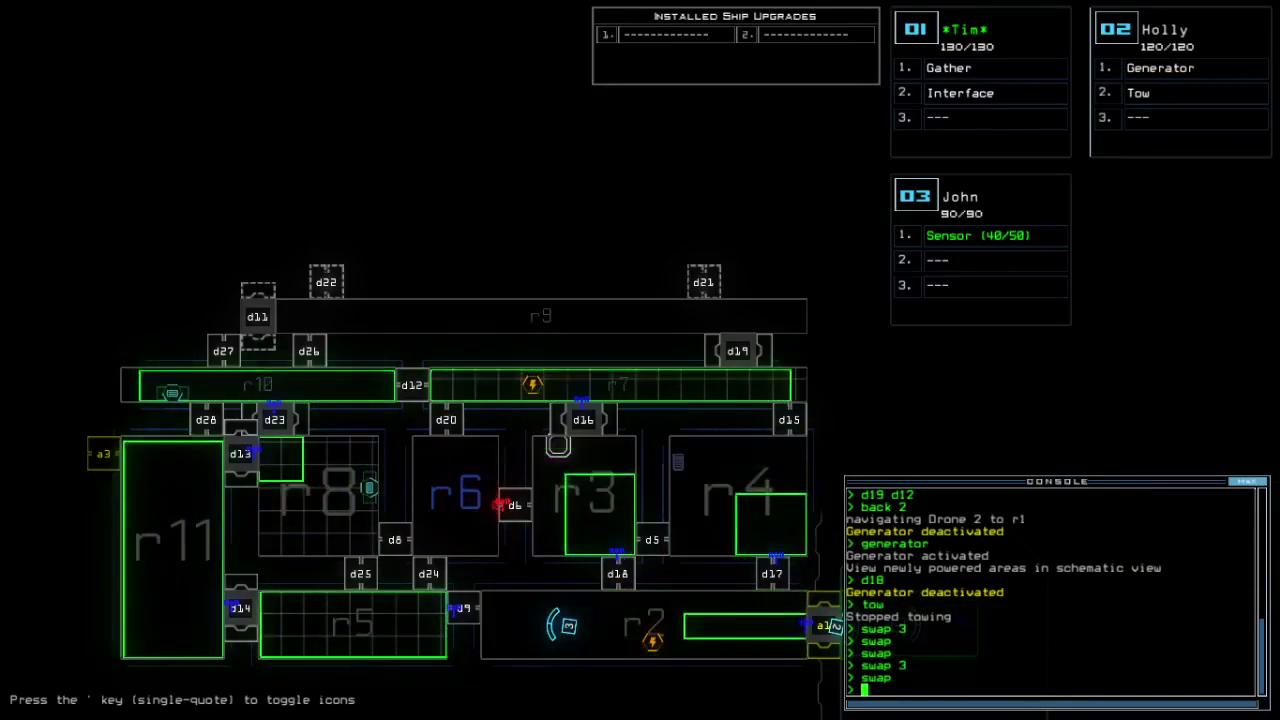
Step: Steer Holly further into the room and power the generator
key(2)
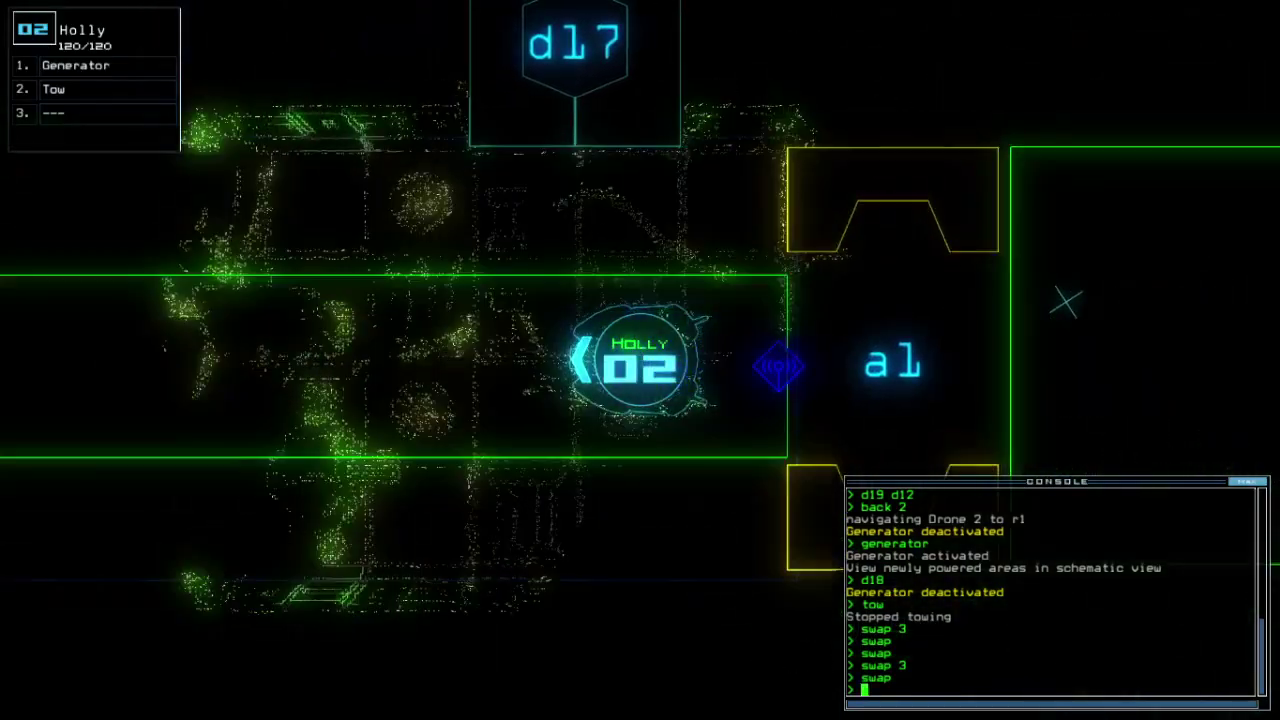
key(Left)
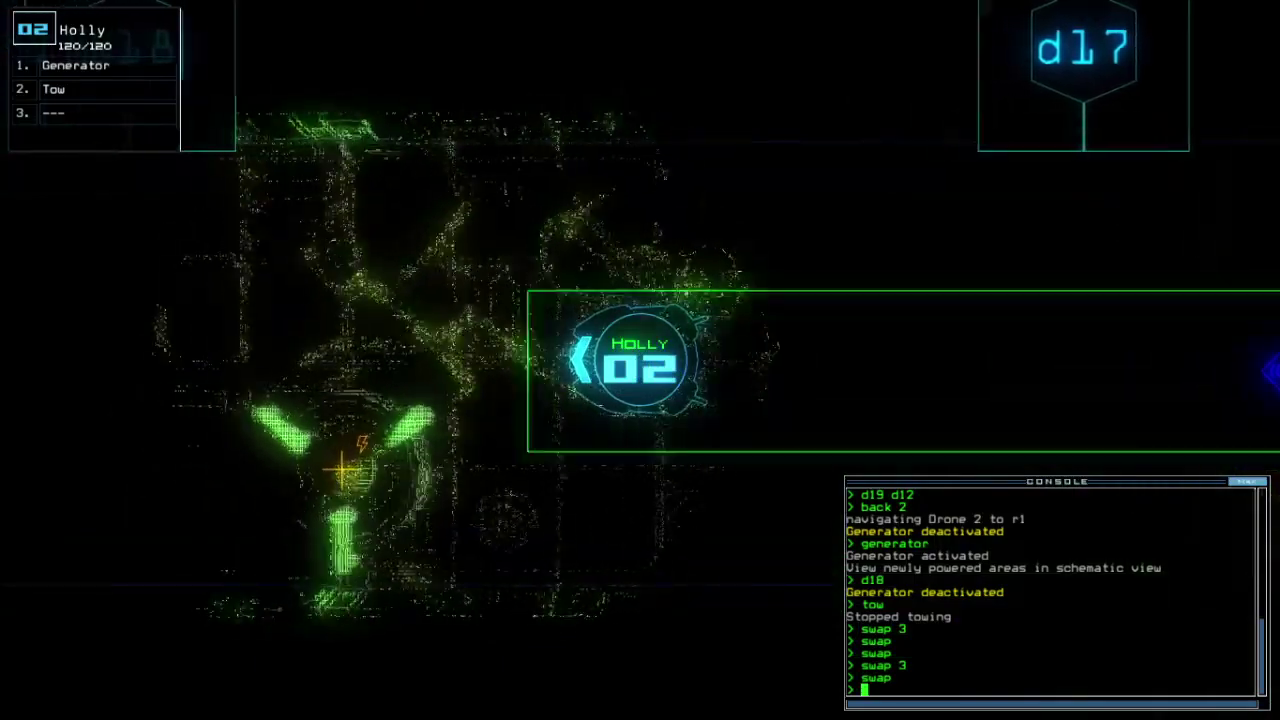
text(generator)
key(Return)
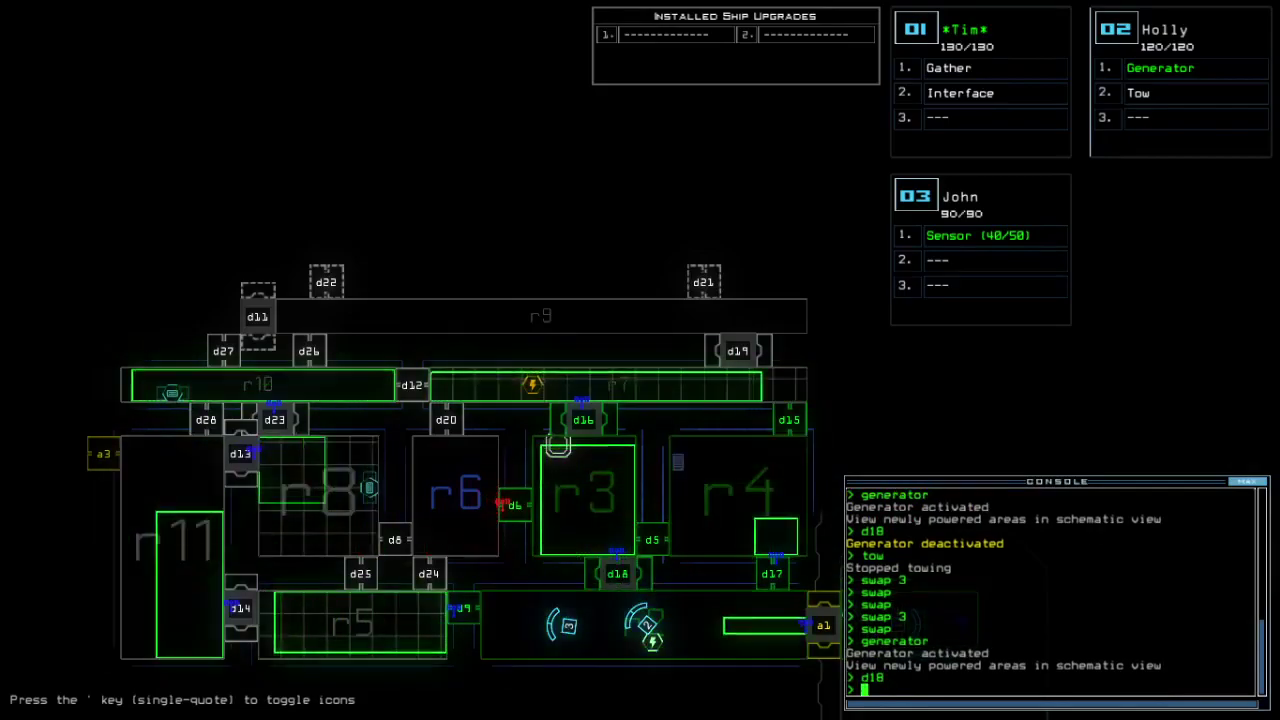
Step: Run 'generator;cccc' to seal five doors and send Holly up past John to d16
key(3)
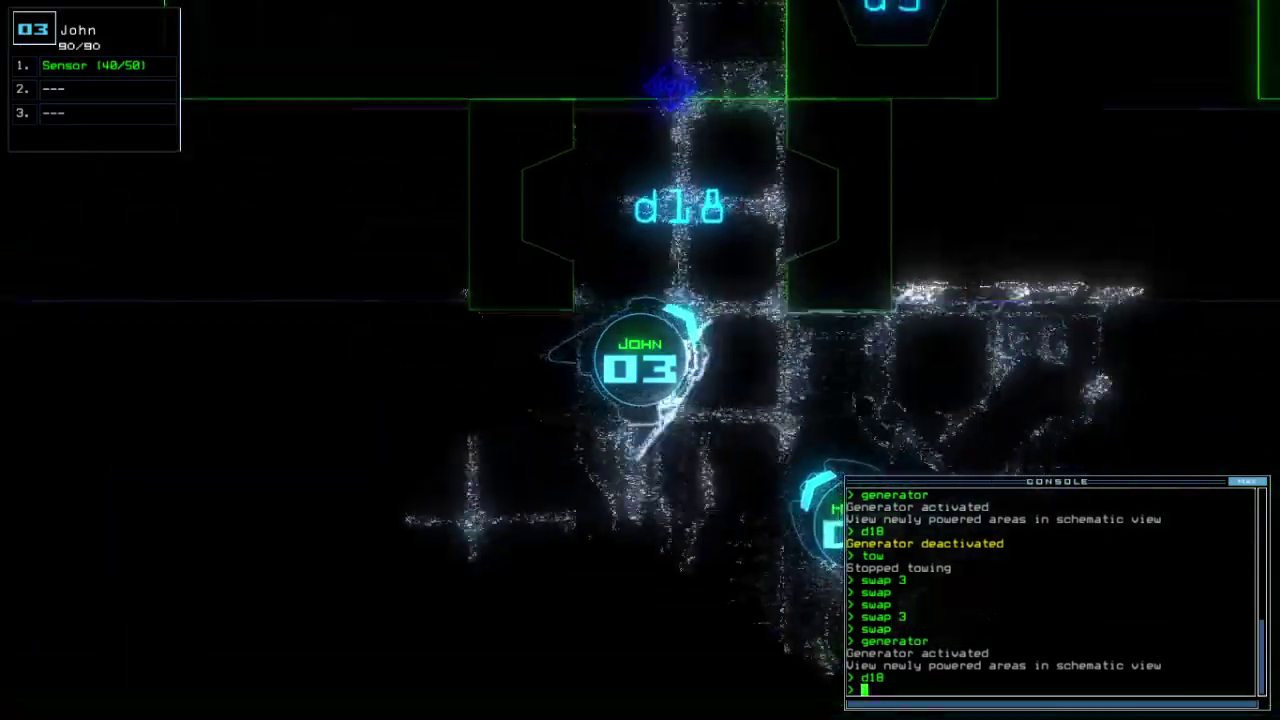
key(2)
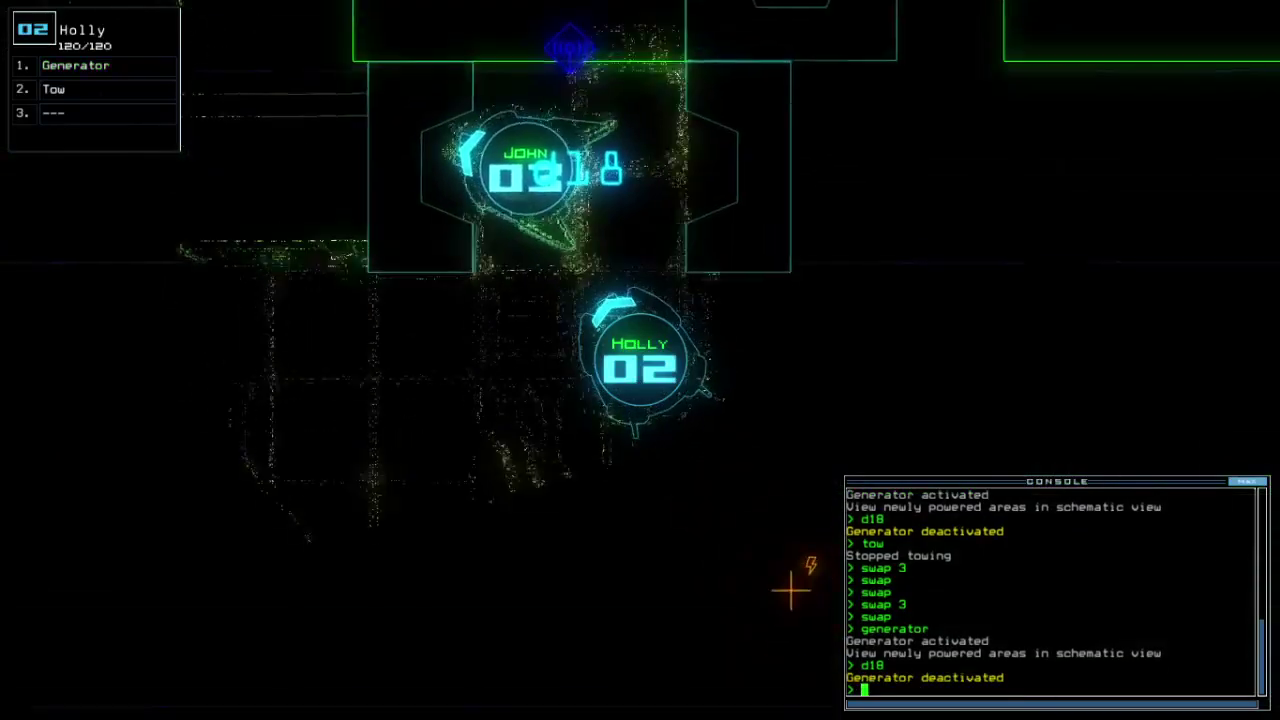
key(Up)
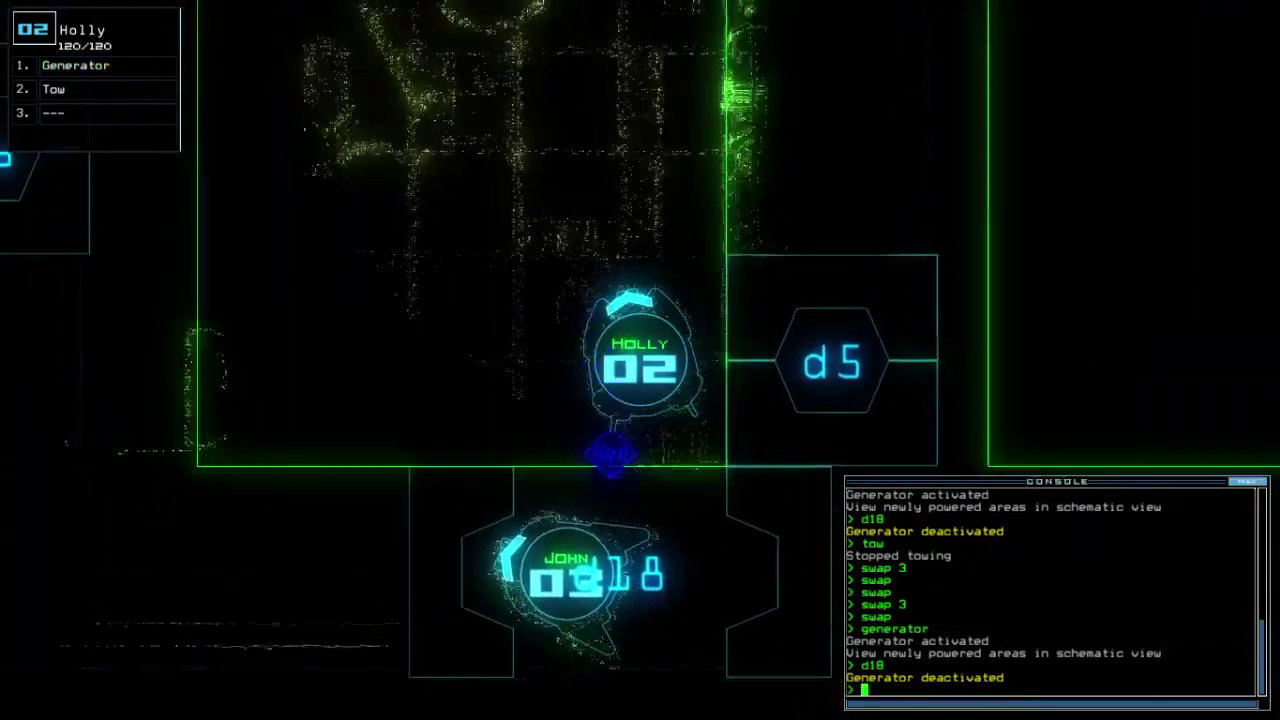
key(Up)
text(ge)
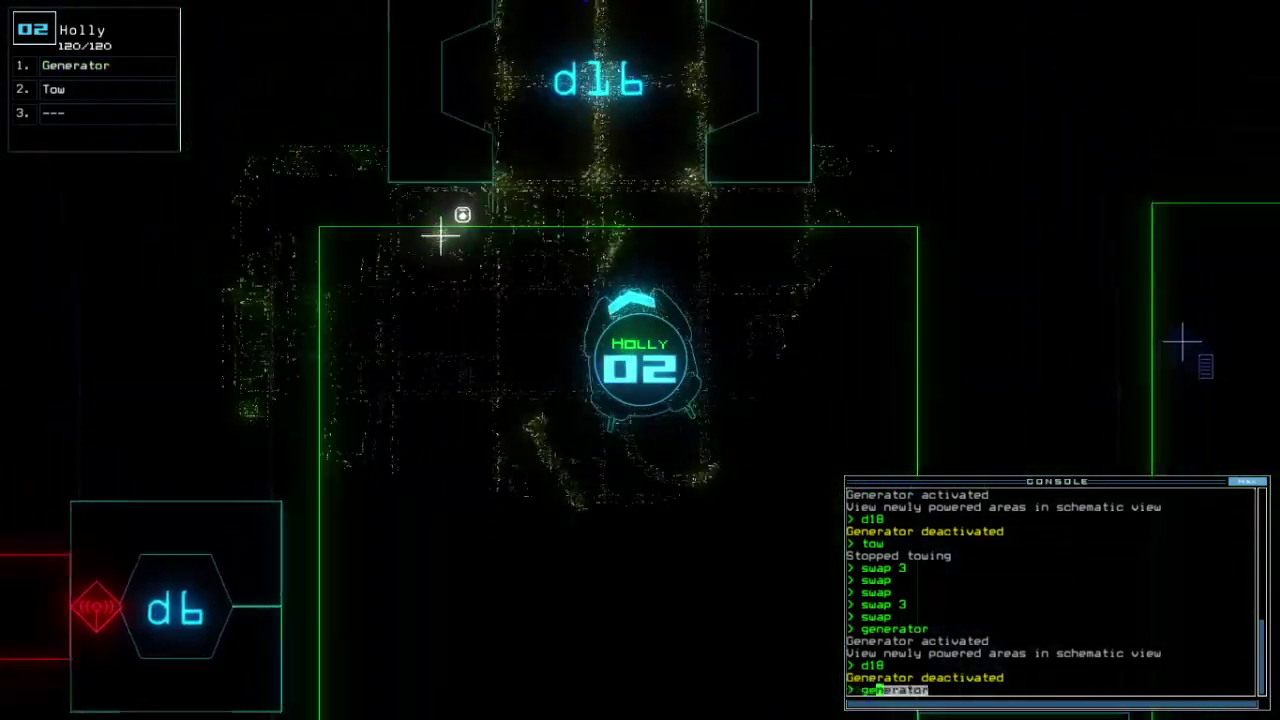
key(Up)
key(Tab)
text(;c)
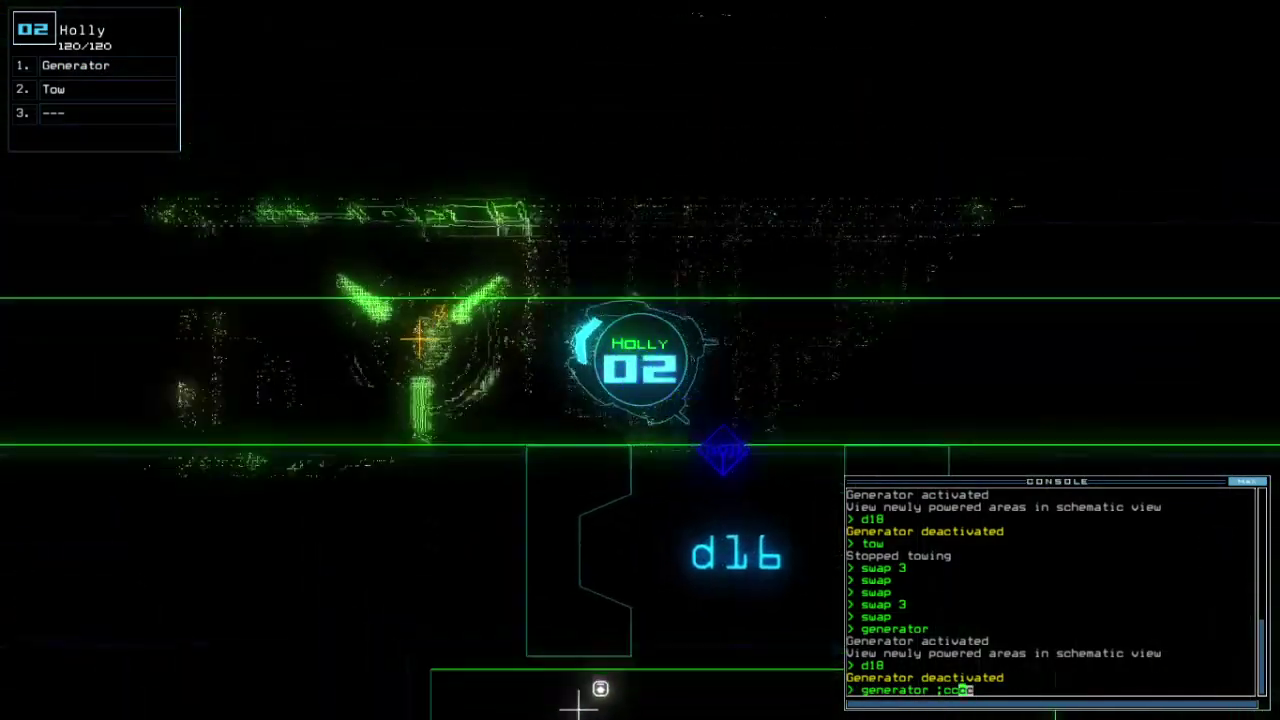
key(Return)
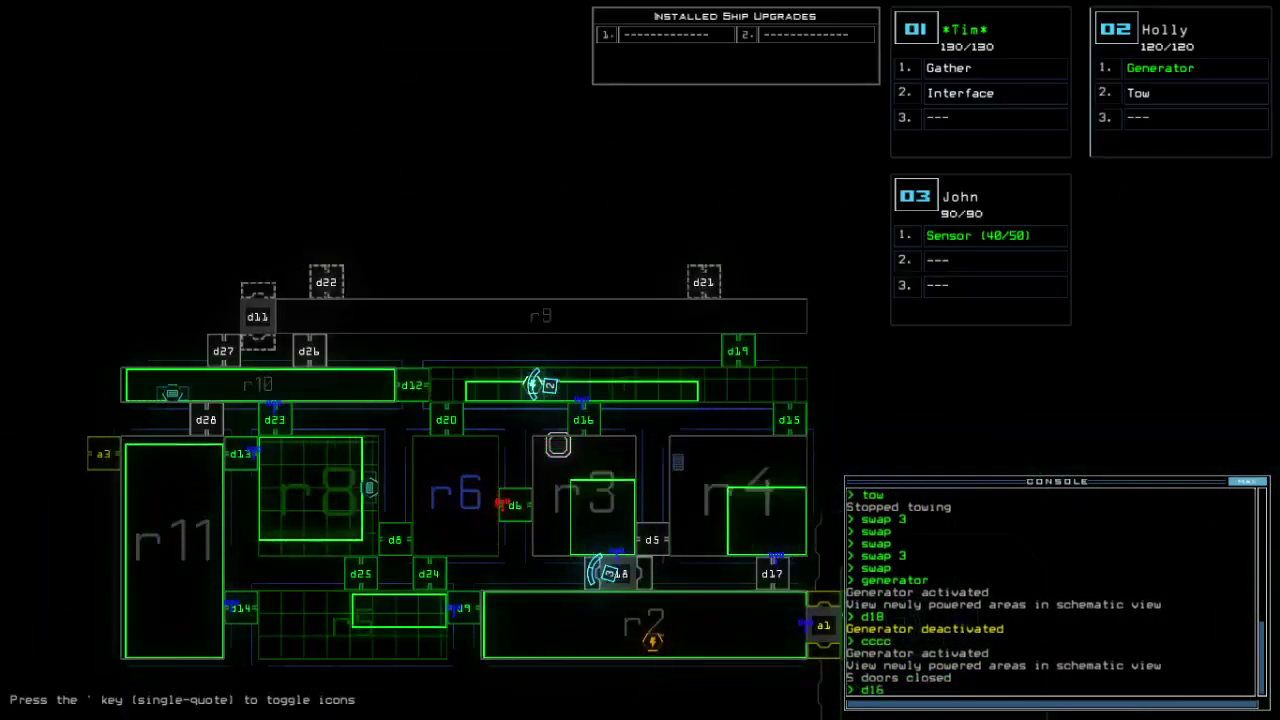
key(Return)
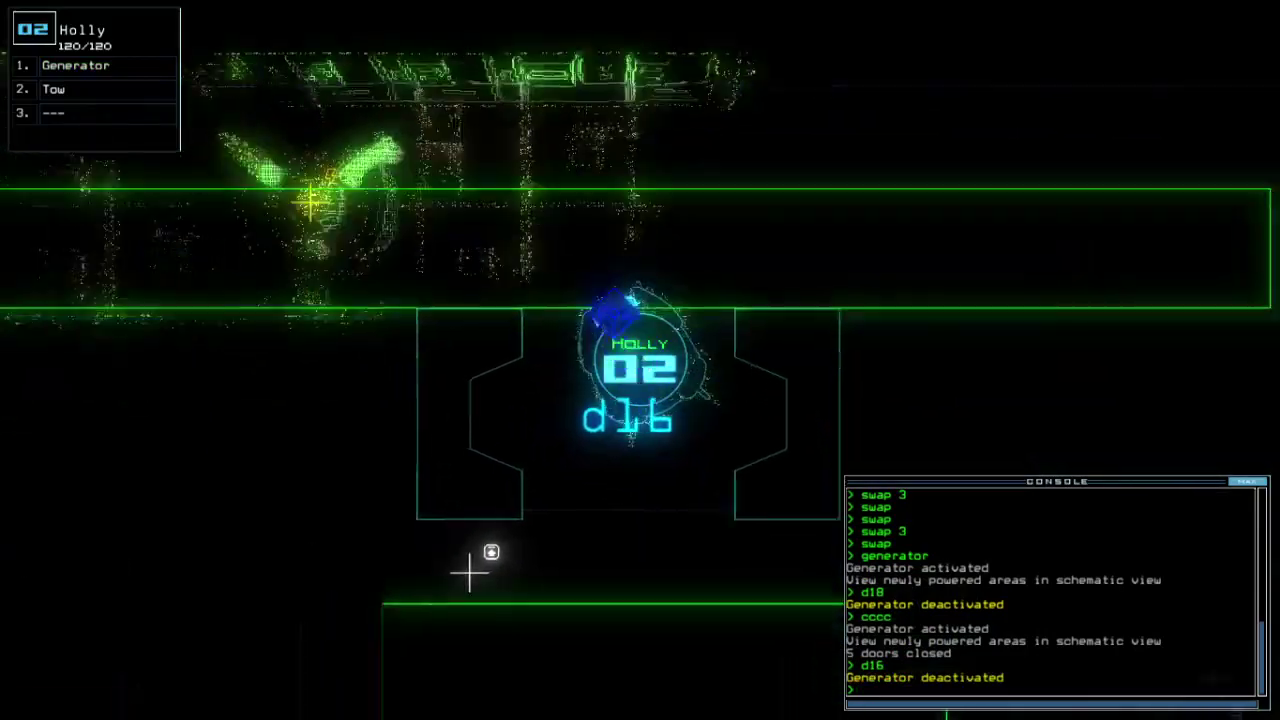
Step: Bring John up beside Holly and swap, giving John Generator and Tow, Holly the Sensor
key(3)
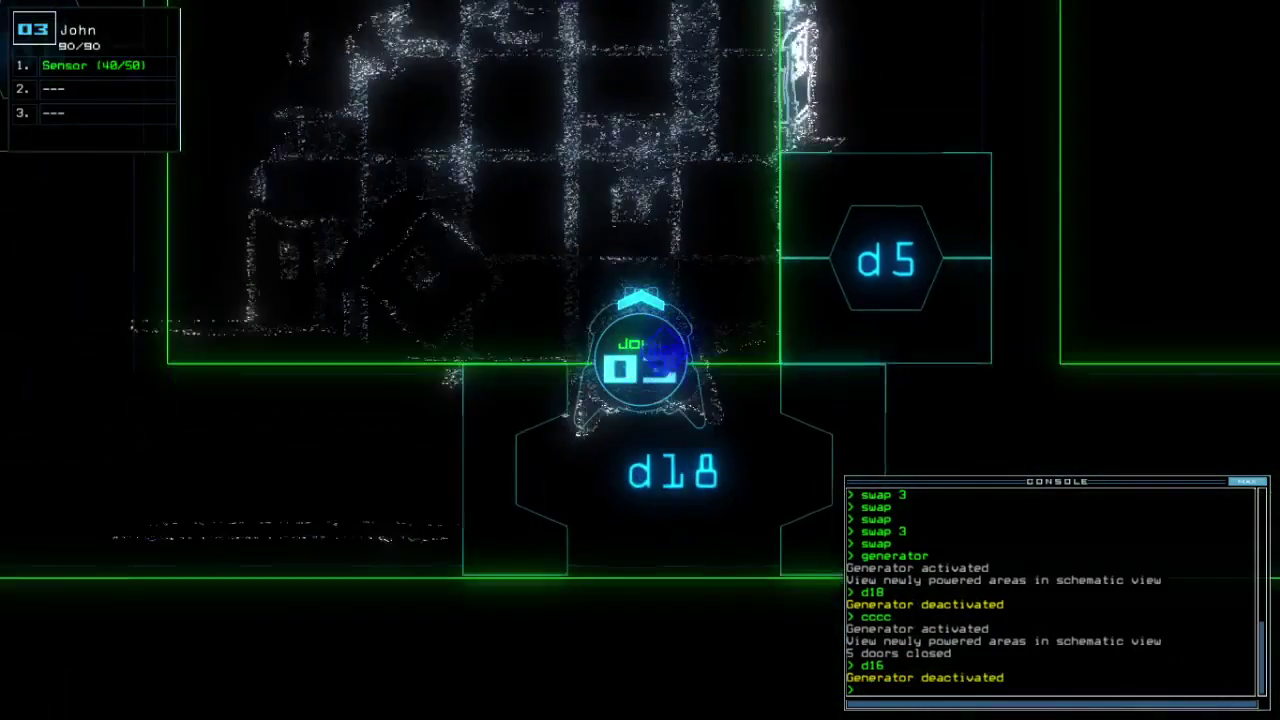
key(Up)
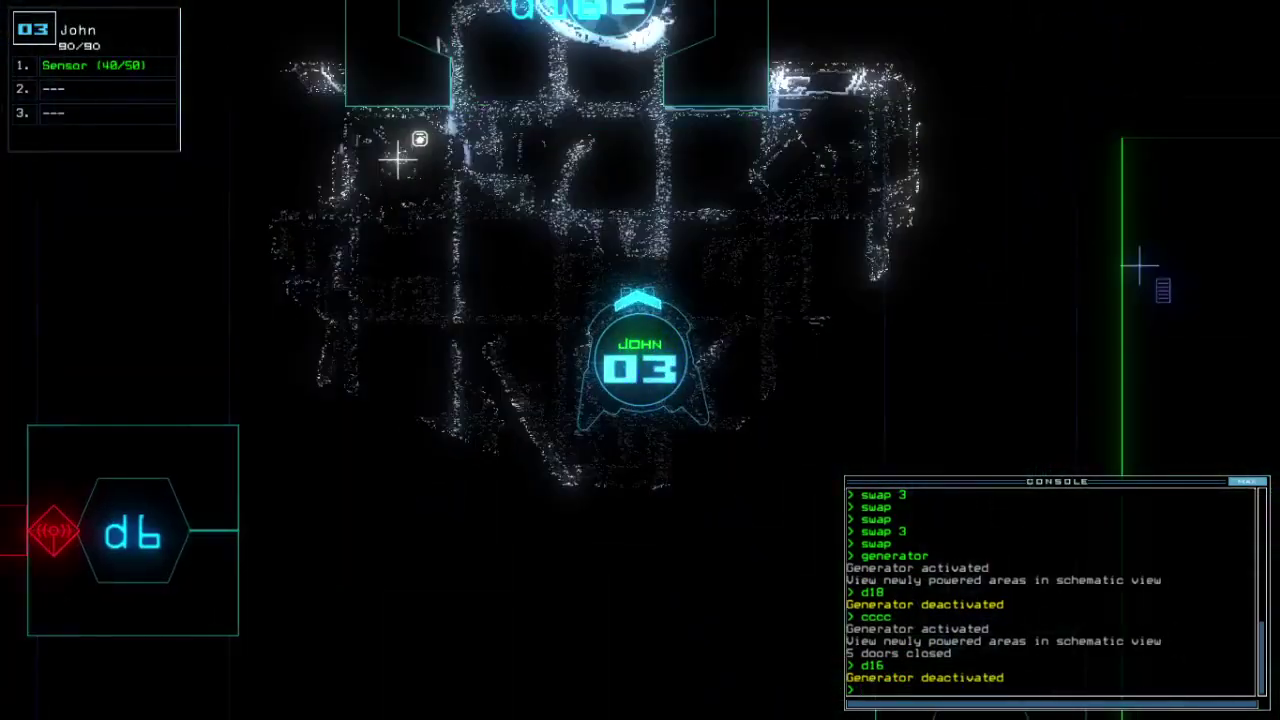
key(Up)
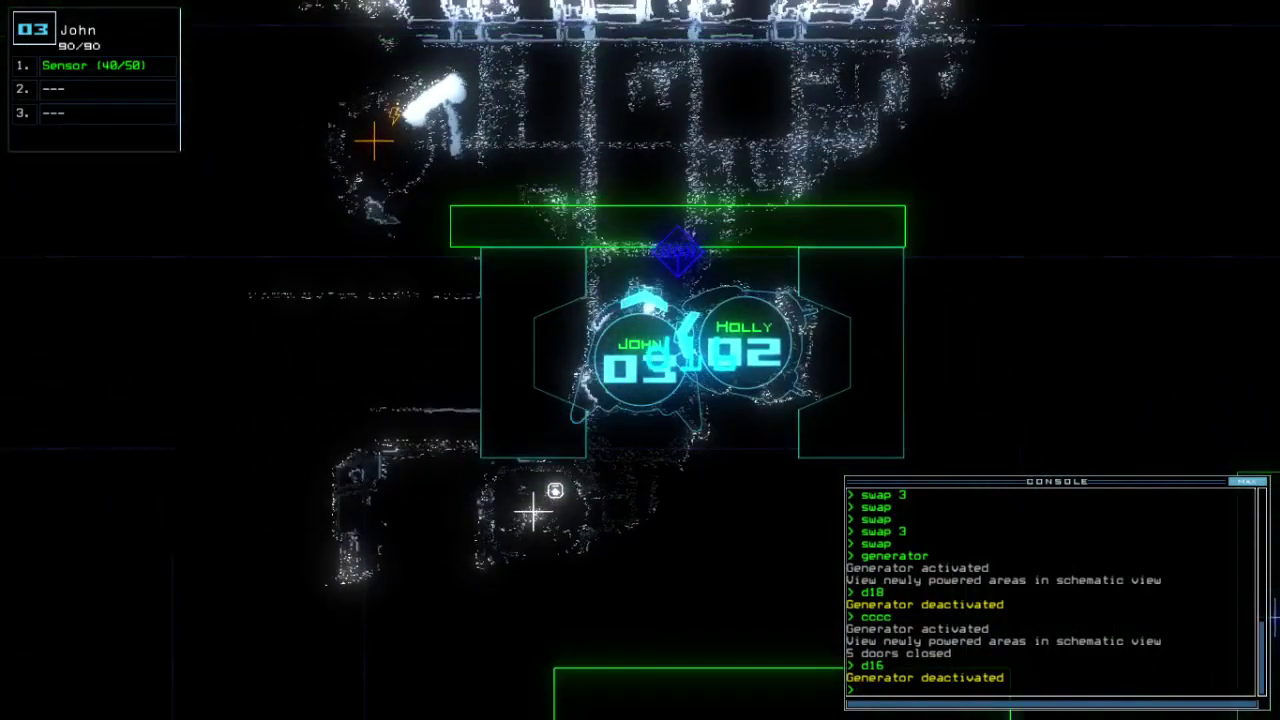
text(swap)
key(Return)
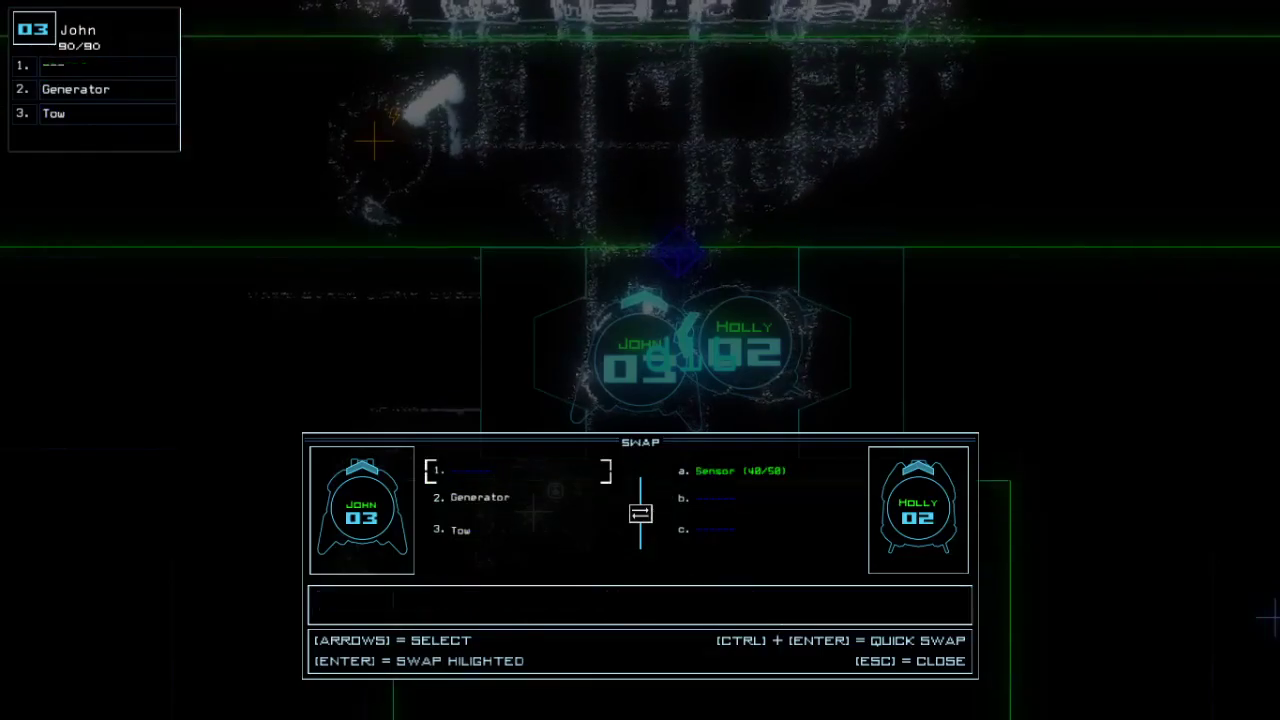
Step: Confirm the module trade and run the generator command for John
key(Escape)
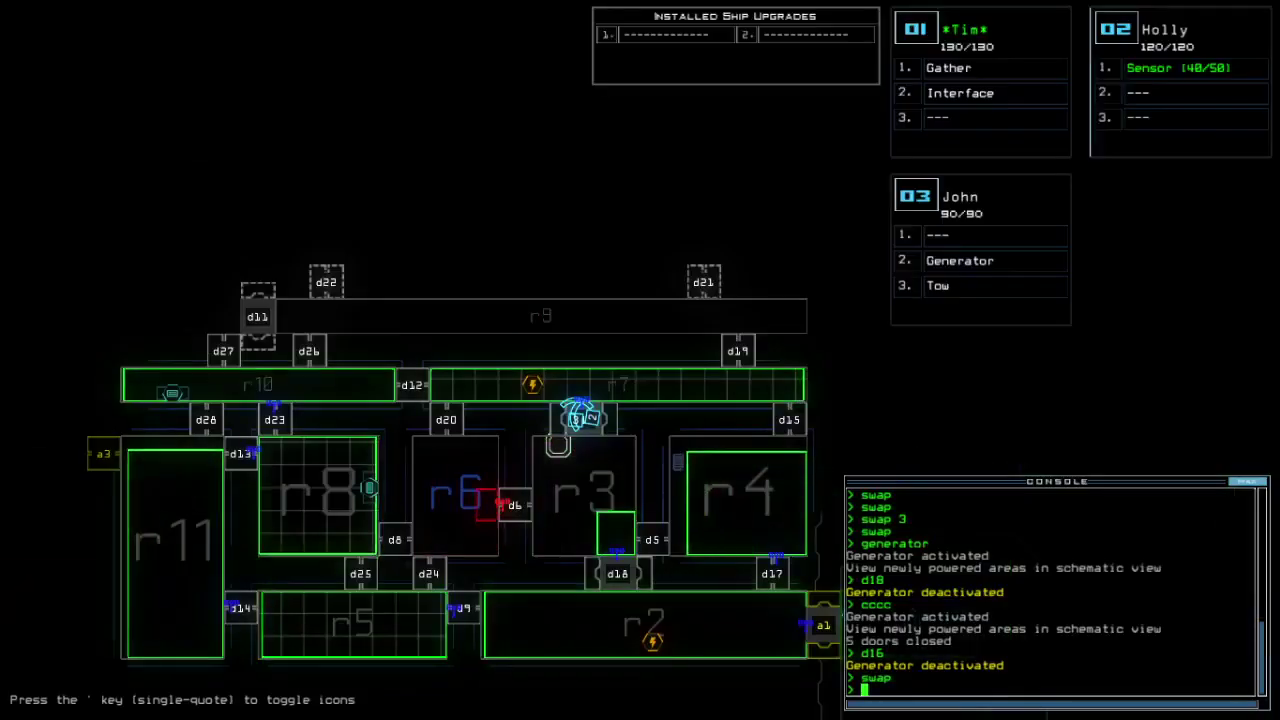
key(2)
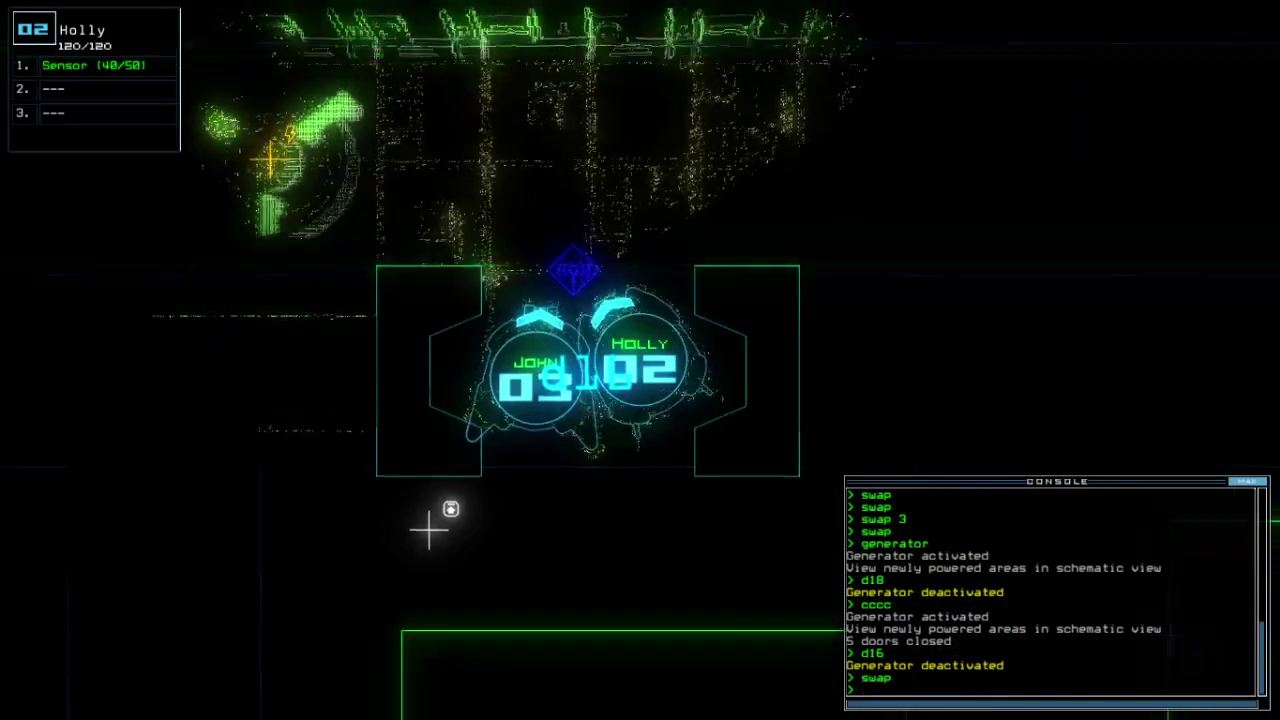
key(3)
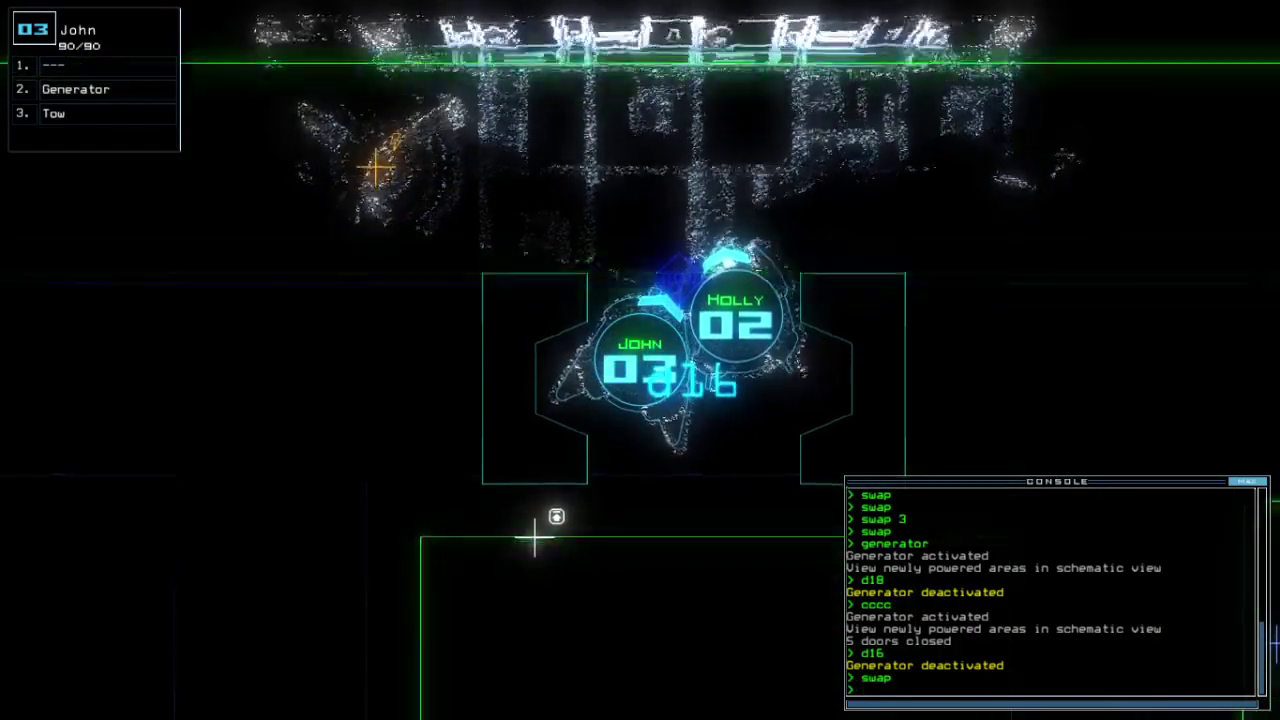
text(23generator)
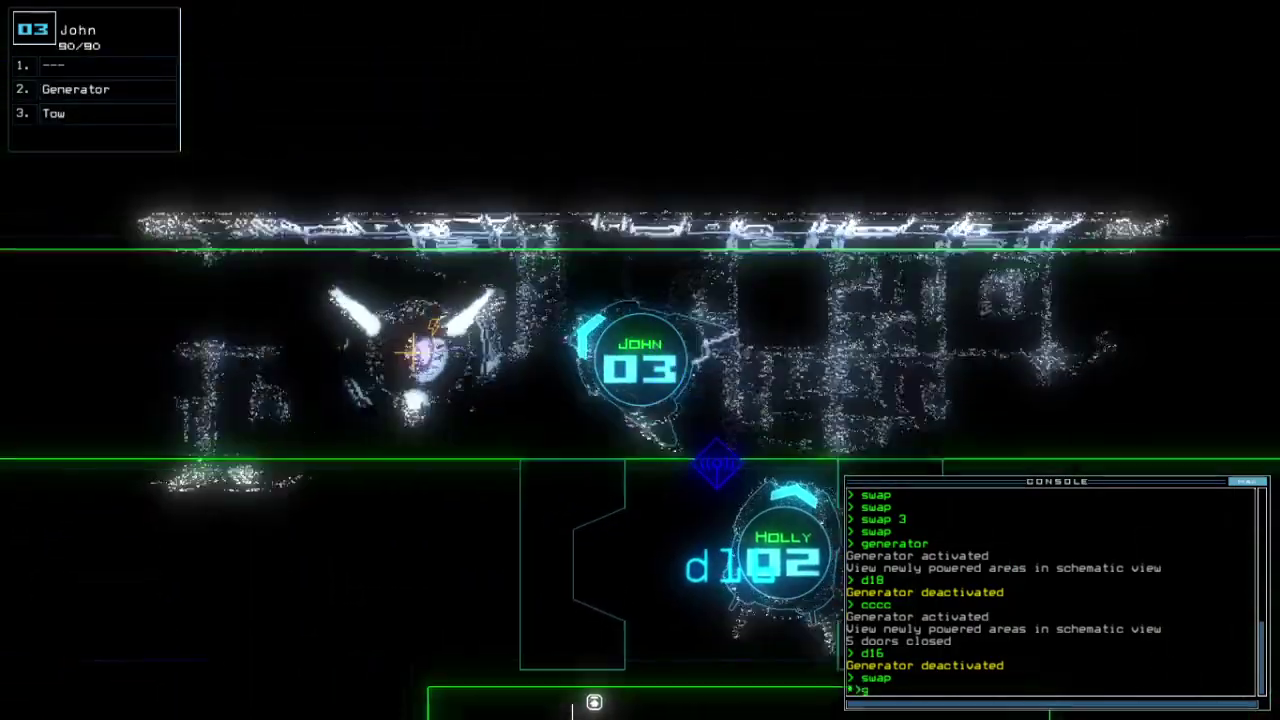
key(Return)
Step: Send Holly to door d19 and seal two nearby doors with cccc
key(2)
text(d)
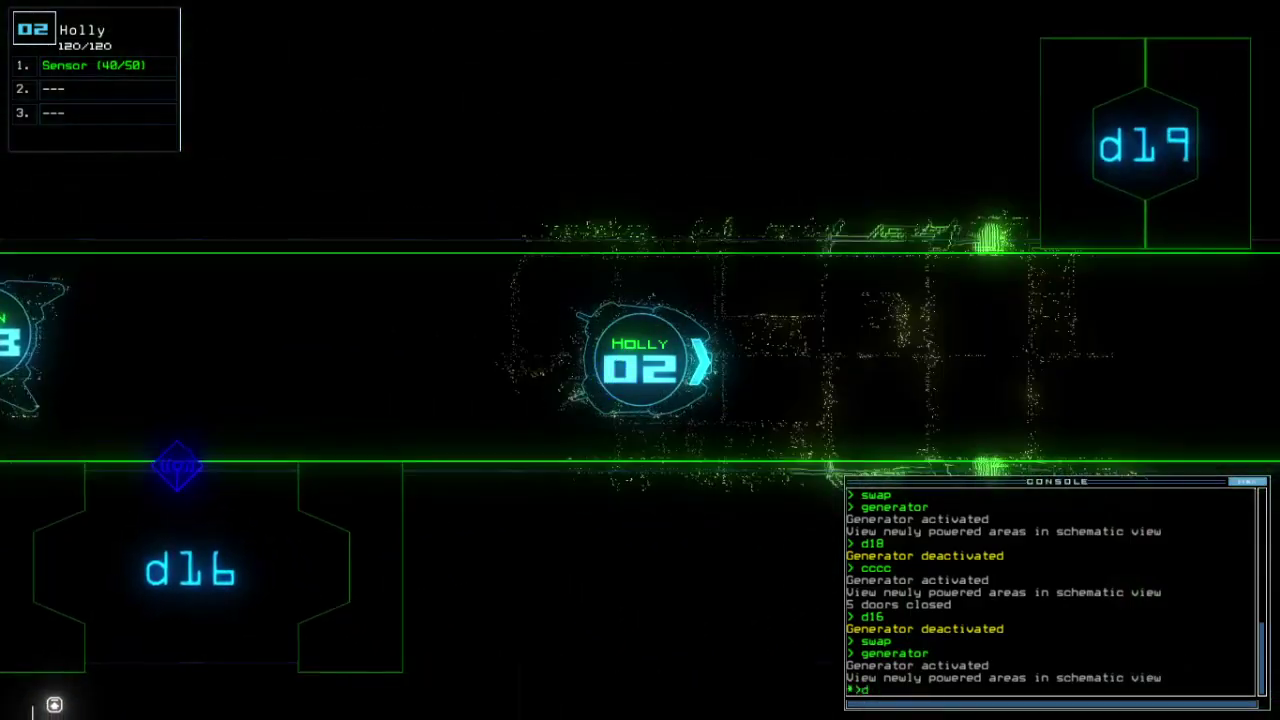
text(19)
key(Return)
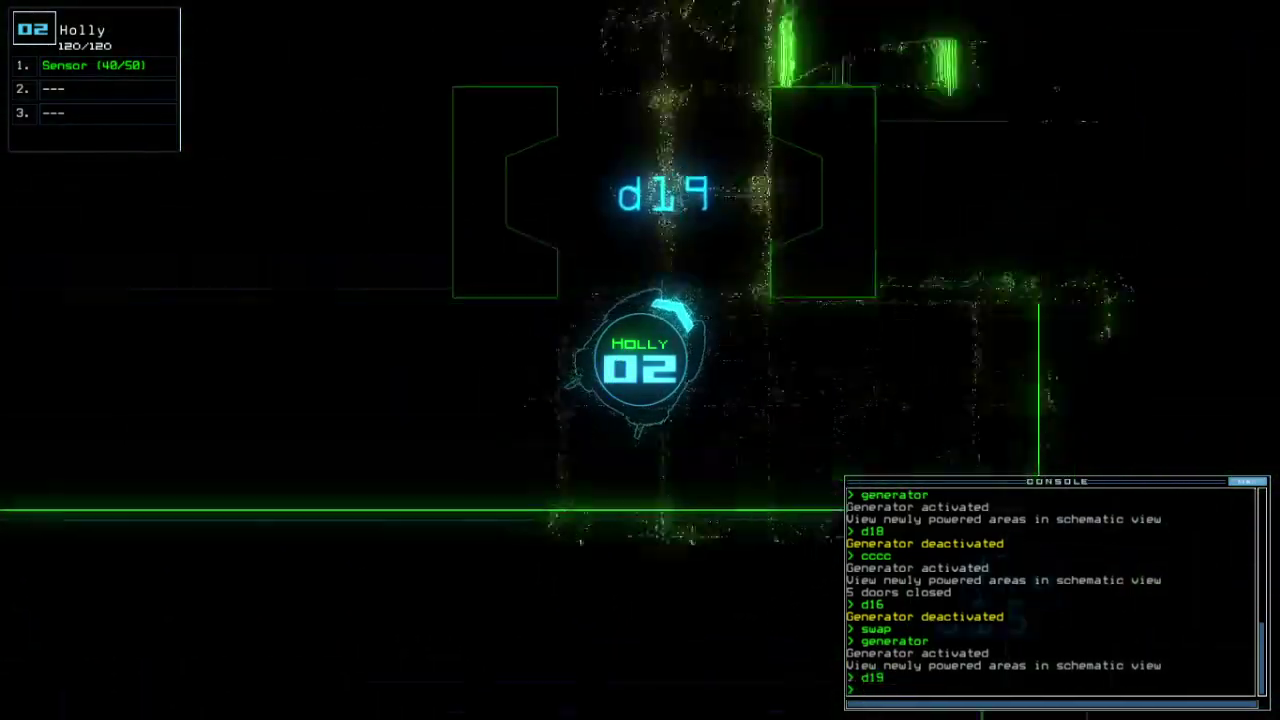
text(cccc)
key(Return)
key(2)
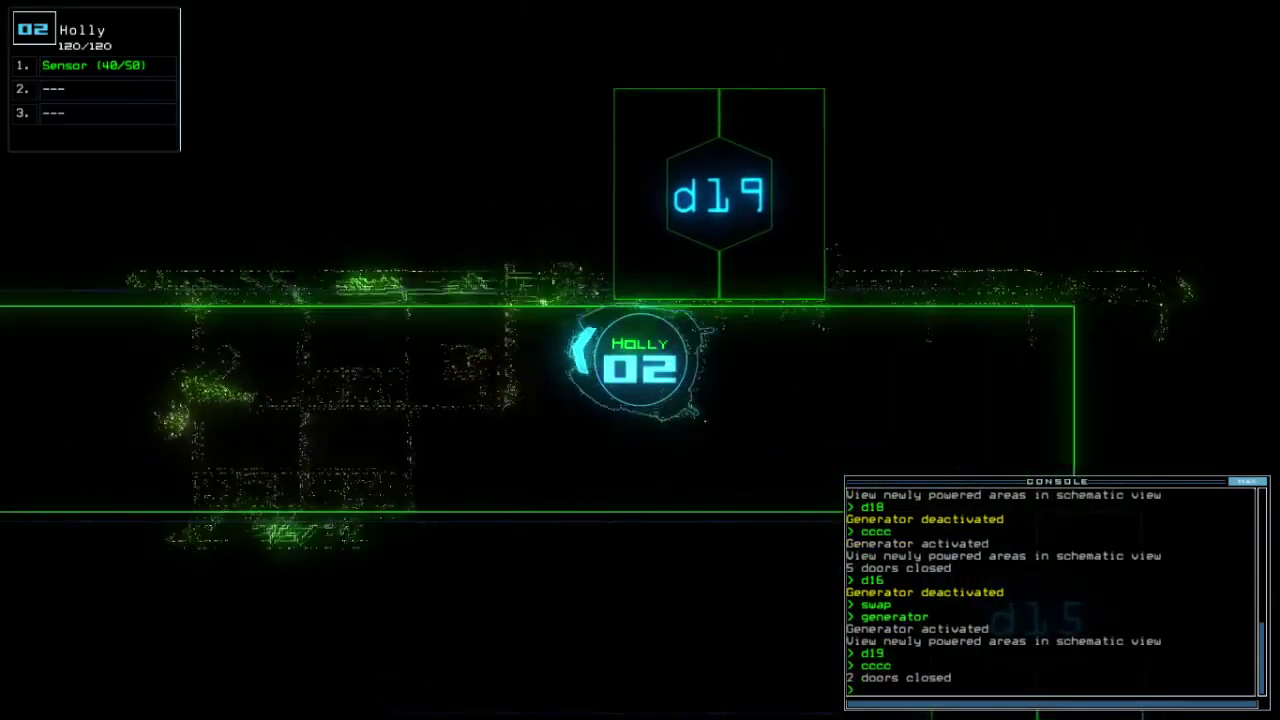
key(Tab)
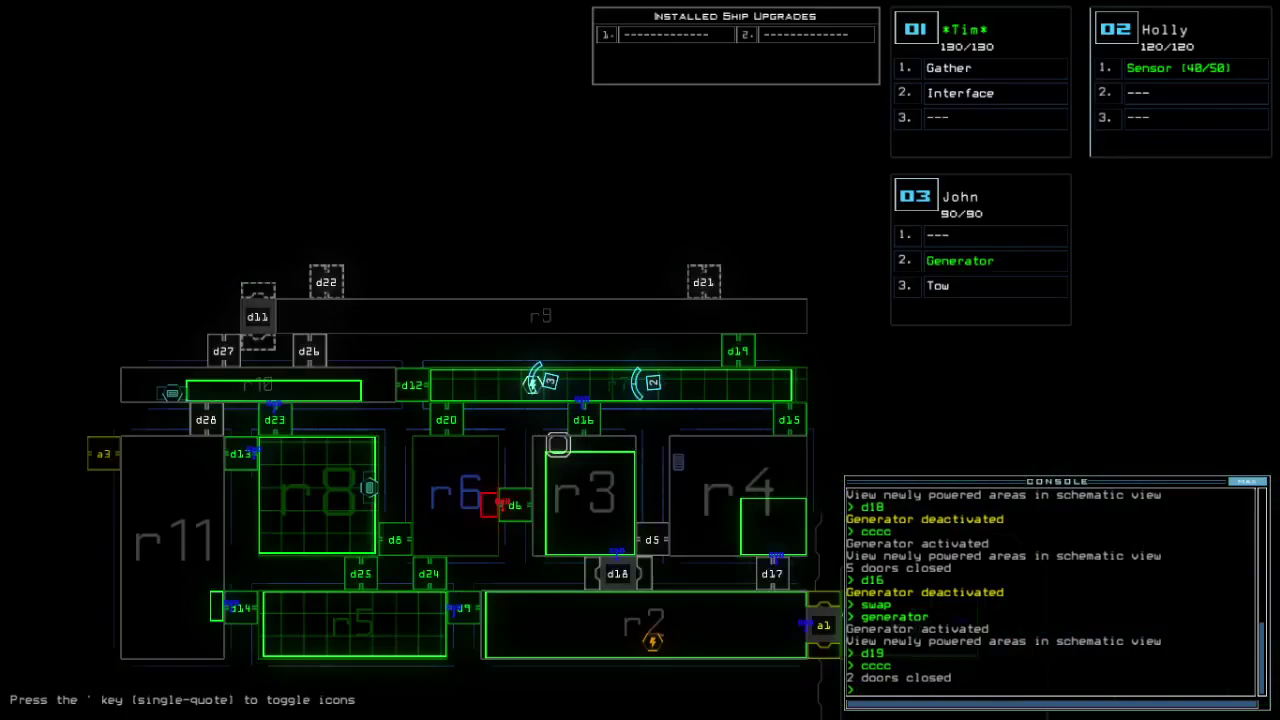
key(Tab)
text(d)
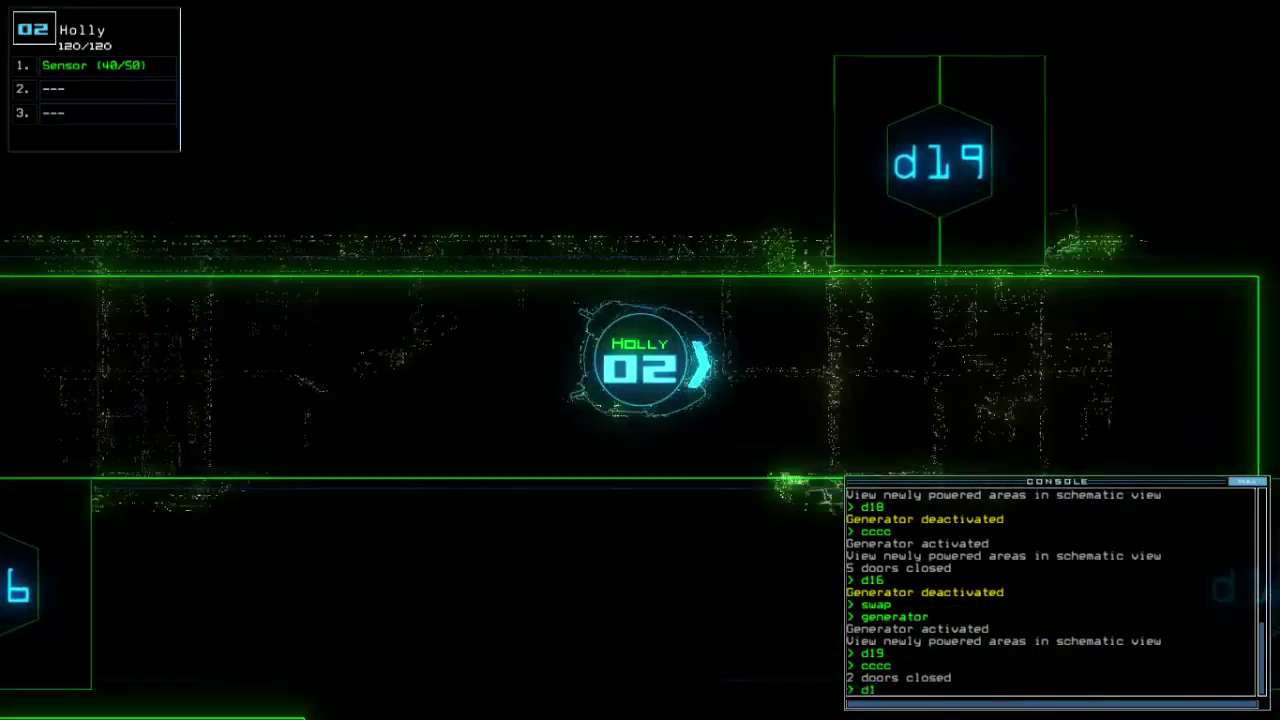
text(19)
Step: Send Holly through d19 and drop a sensor there, leaving 39/50 sensors
key(Tab)
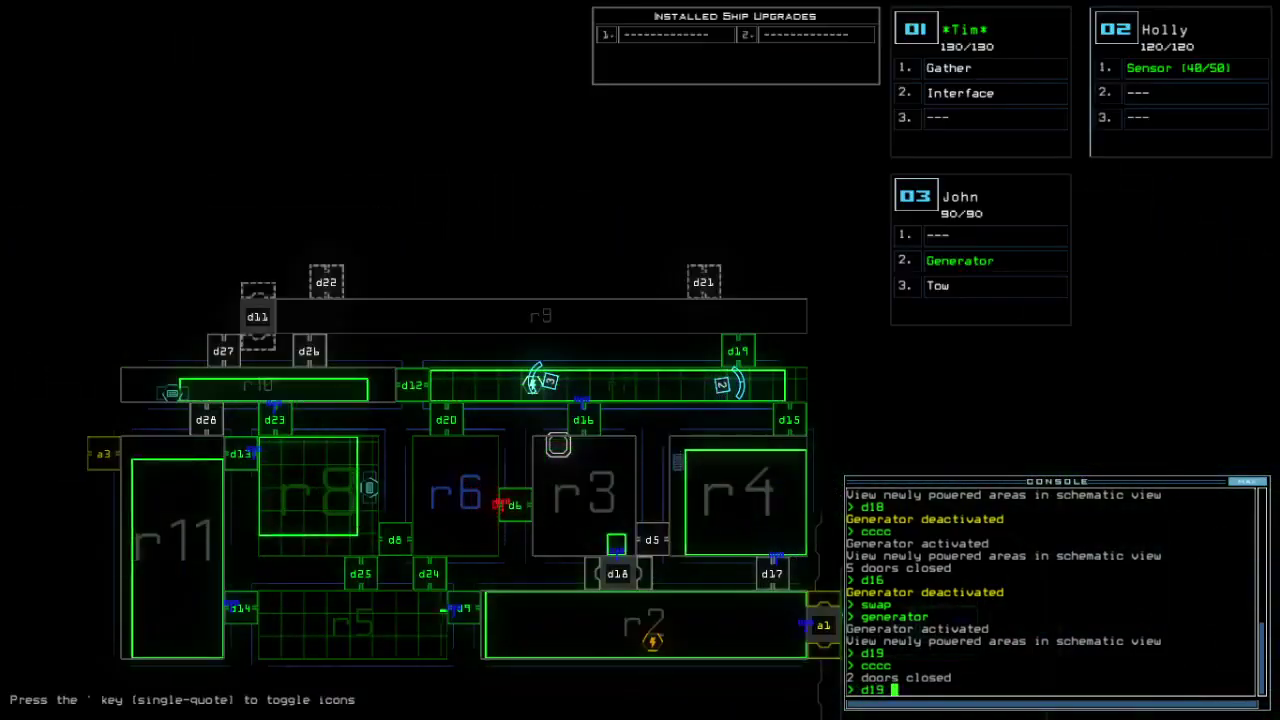
key(Tab)
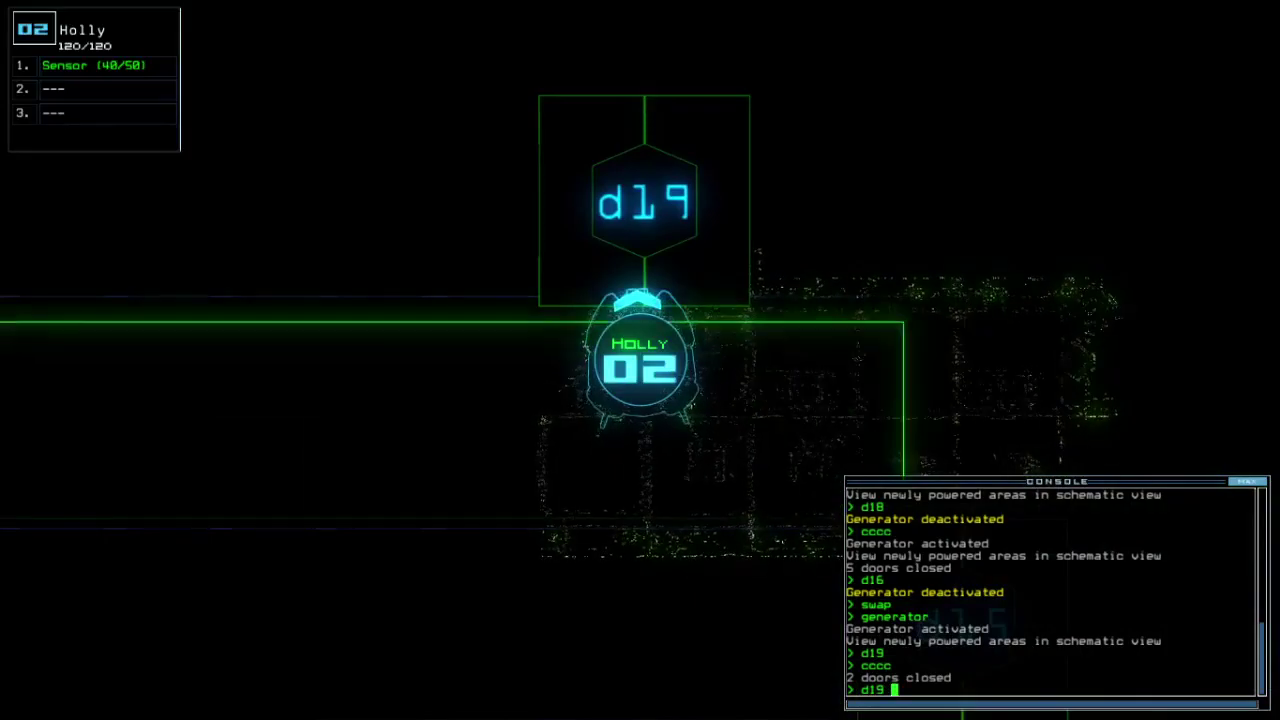
key(Return)
text(ss)
key(Return)
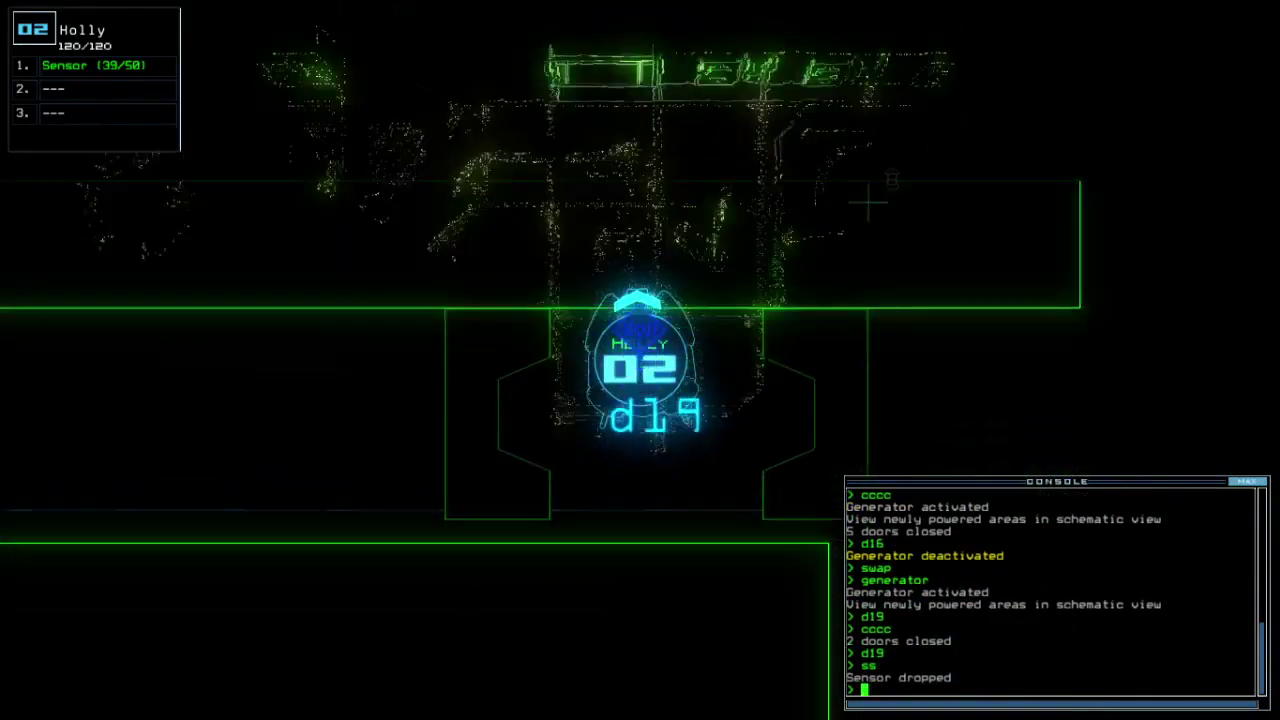
text(d19)
key(Return)
key(Tab)
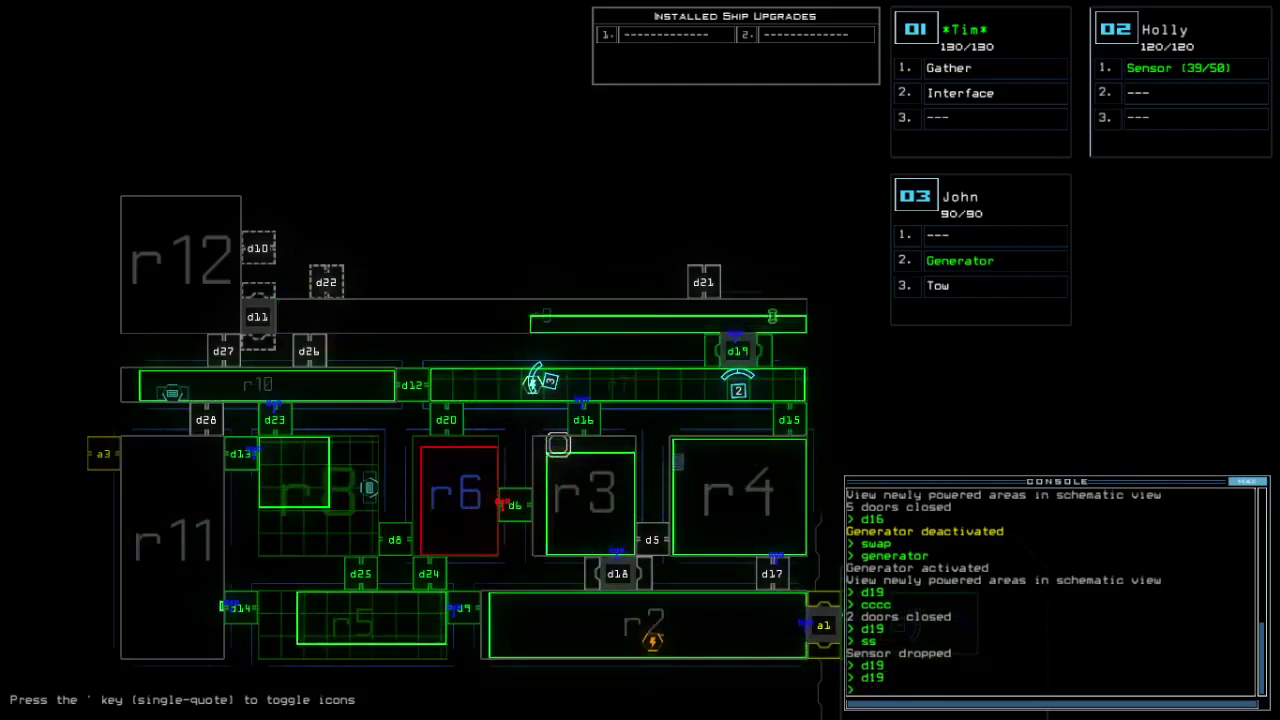
Step: Check Holly's equipment swap and activate drone 2's generator
key(F2)
text(swap)
key(Return)
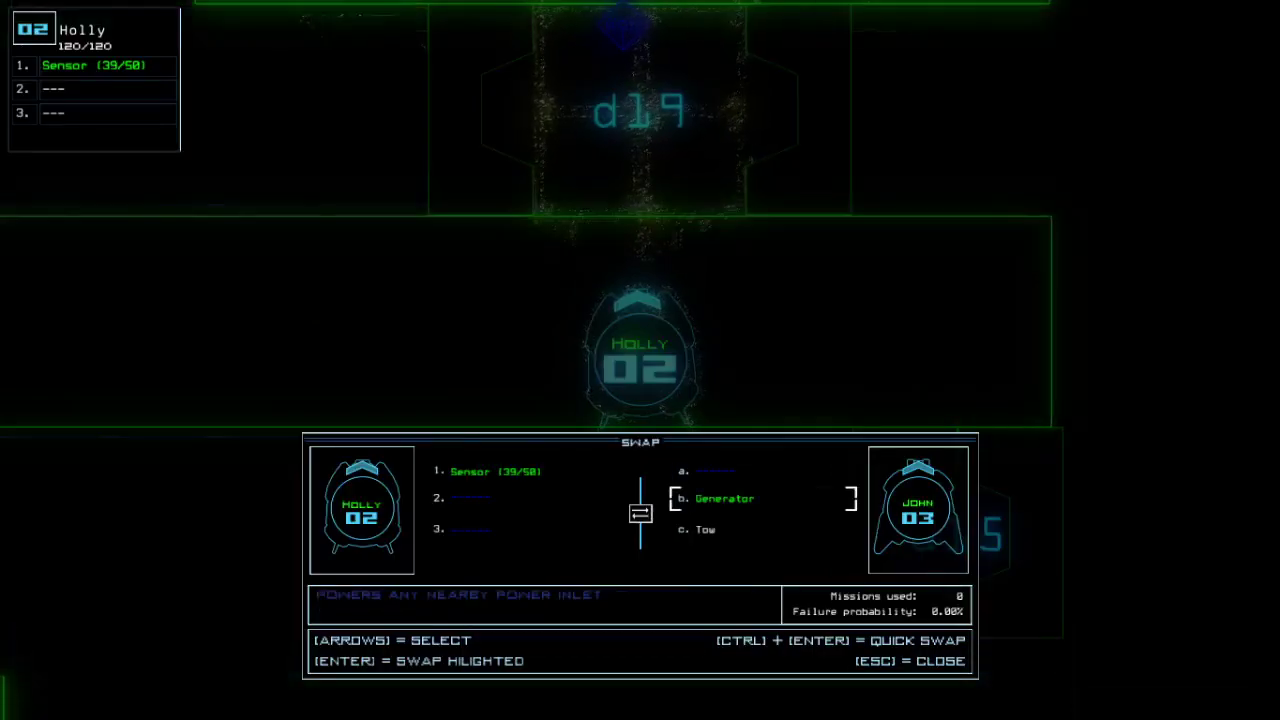
key(Escape)
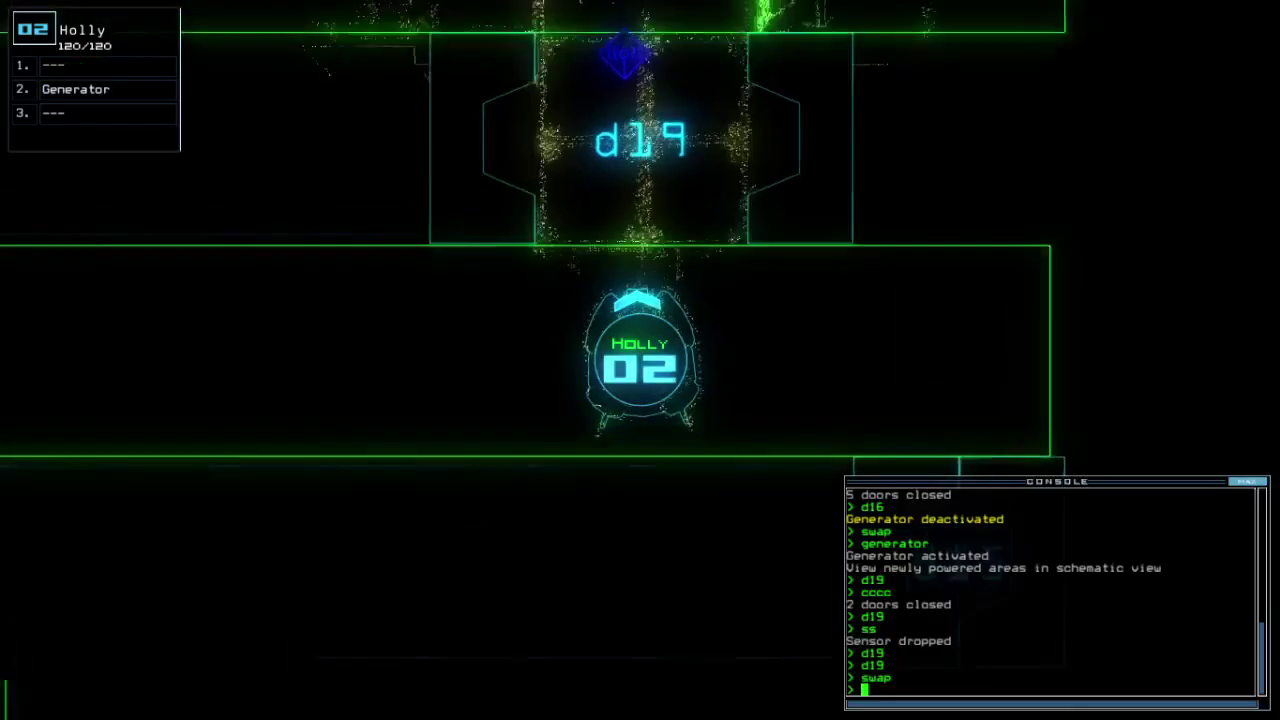
text(generator ;)
key(Tab)
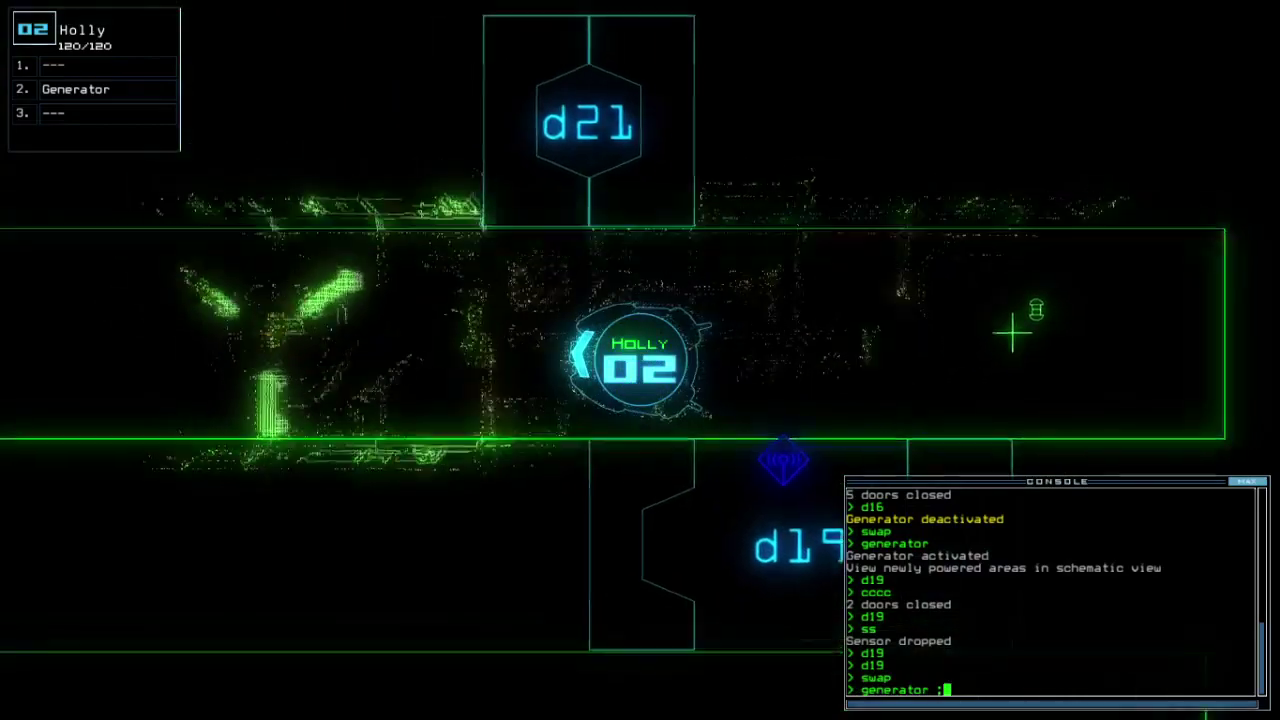
key(Return)
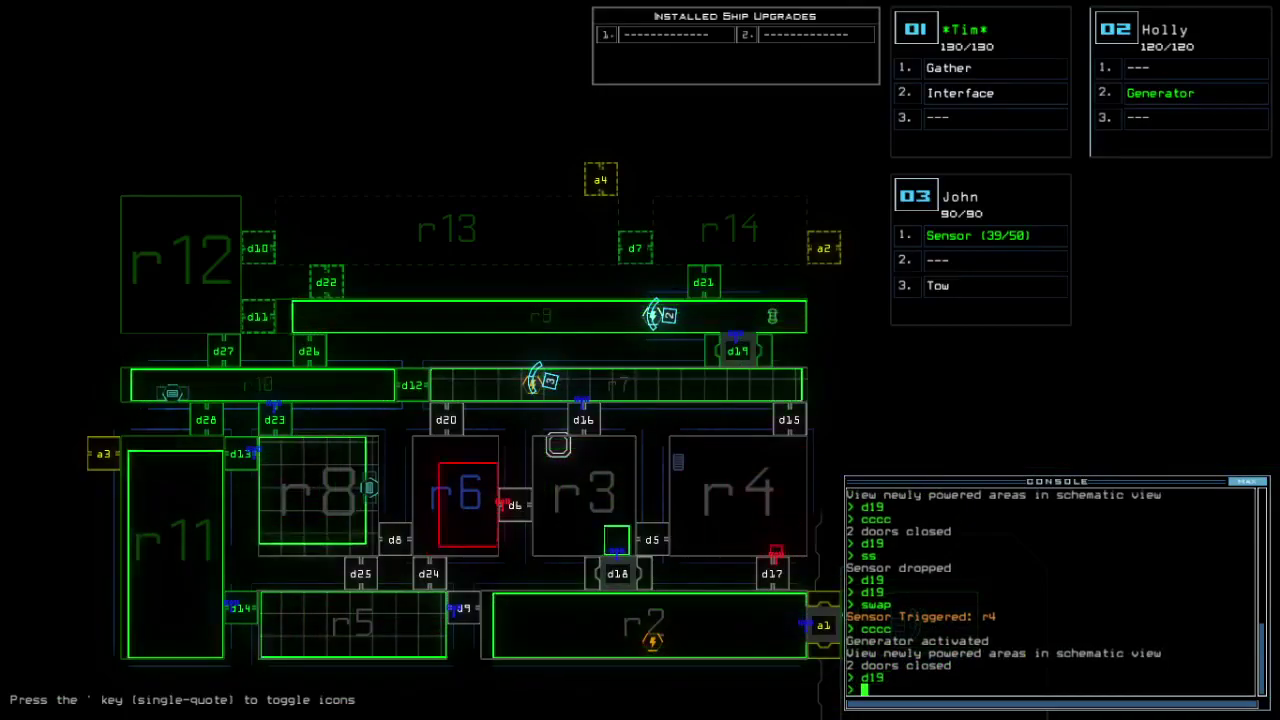
Step: Send drone 2 through door d19 and reactivate its generator
key(Right)
key(Tab)
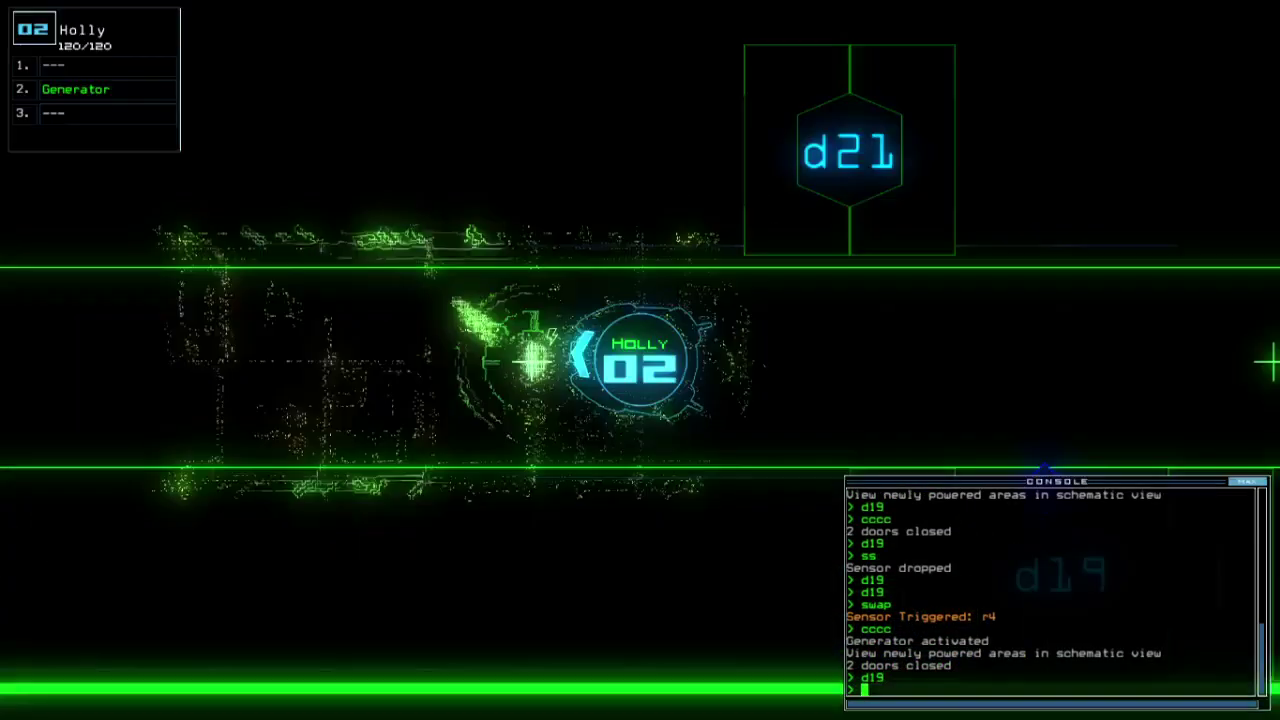
key(Down)
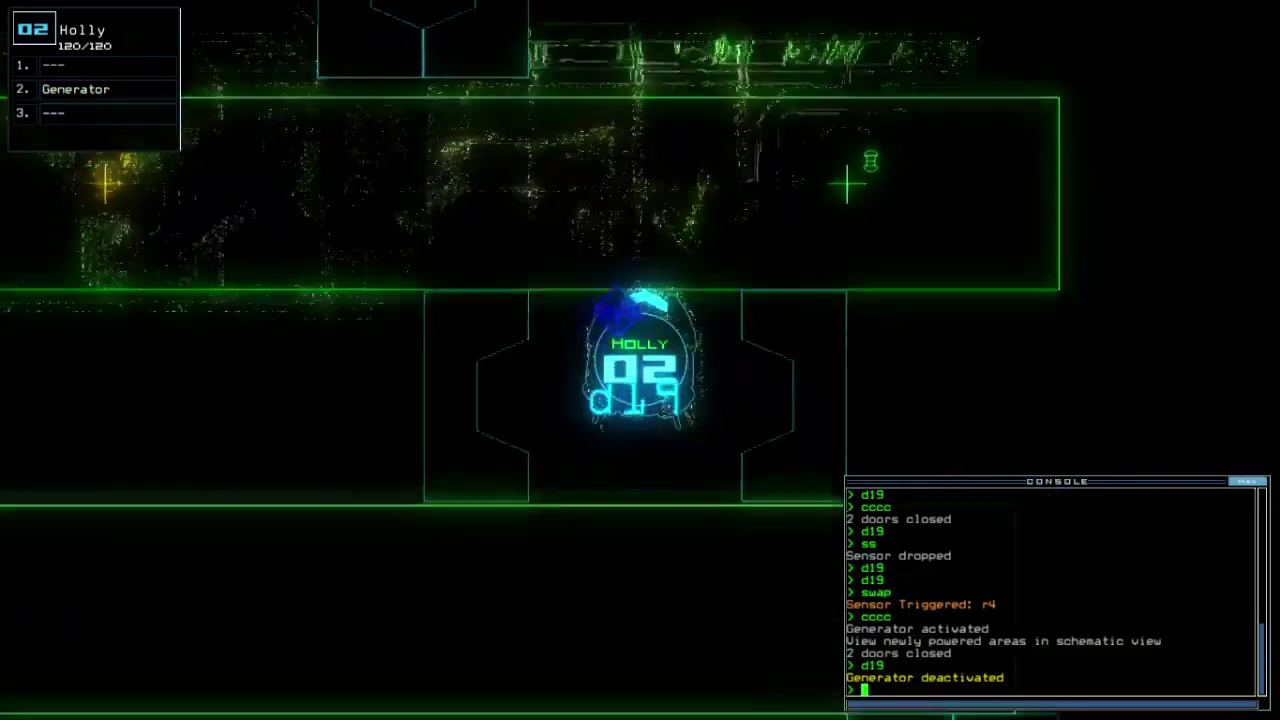
key(Left)
text(generator)
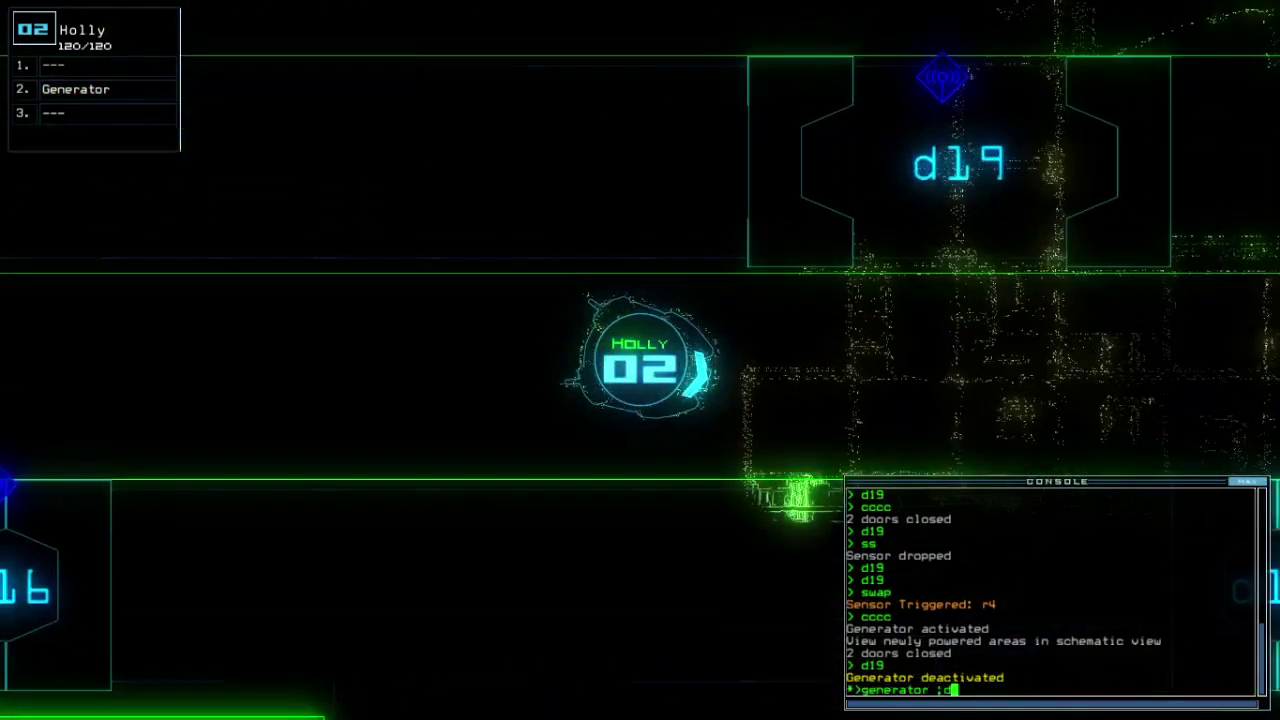
text( ;d19)
key(Return)
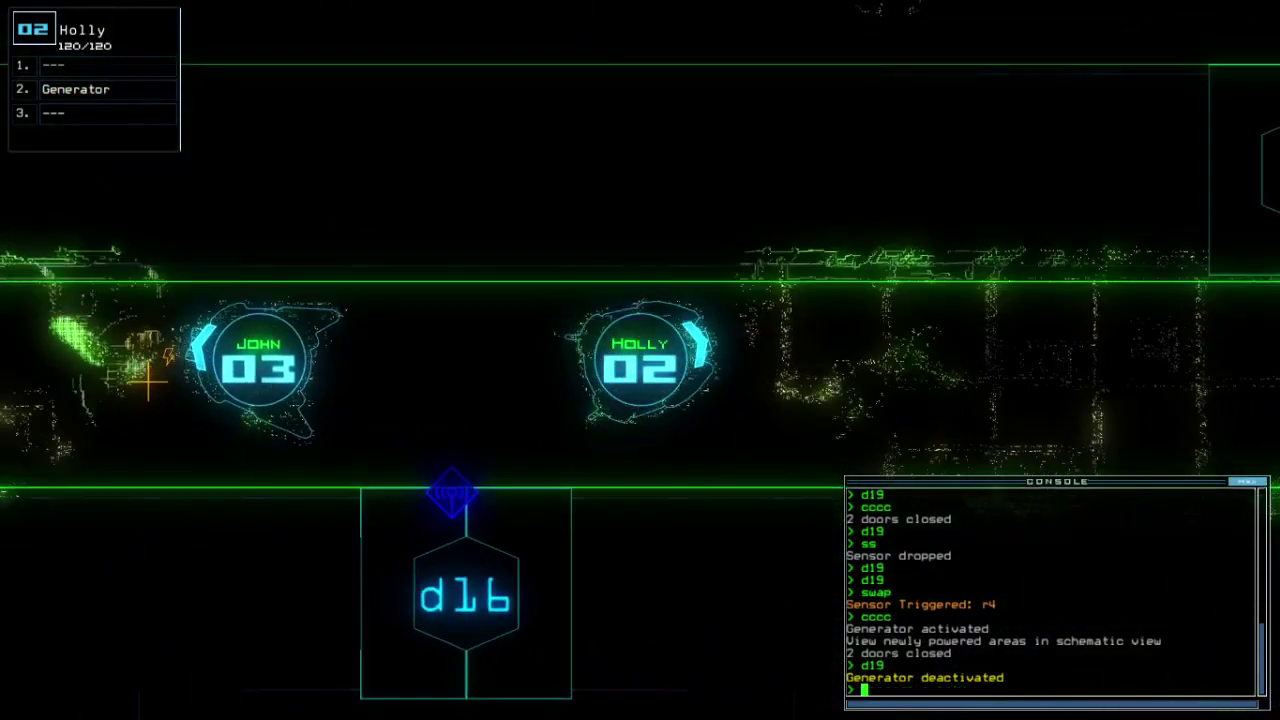
key(Tab)
key(Tab)
key(Tab)
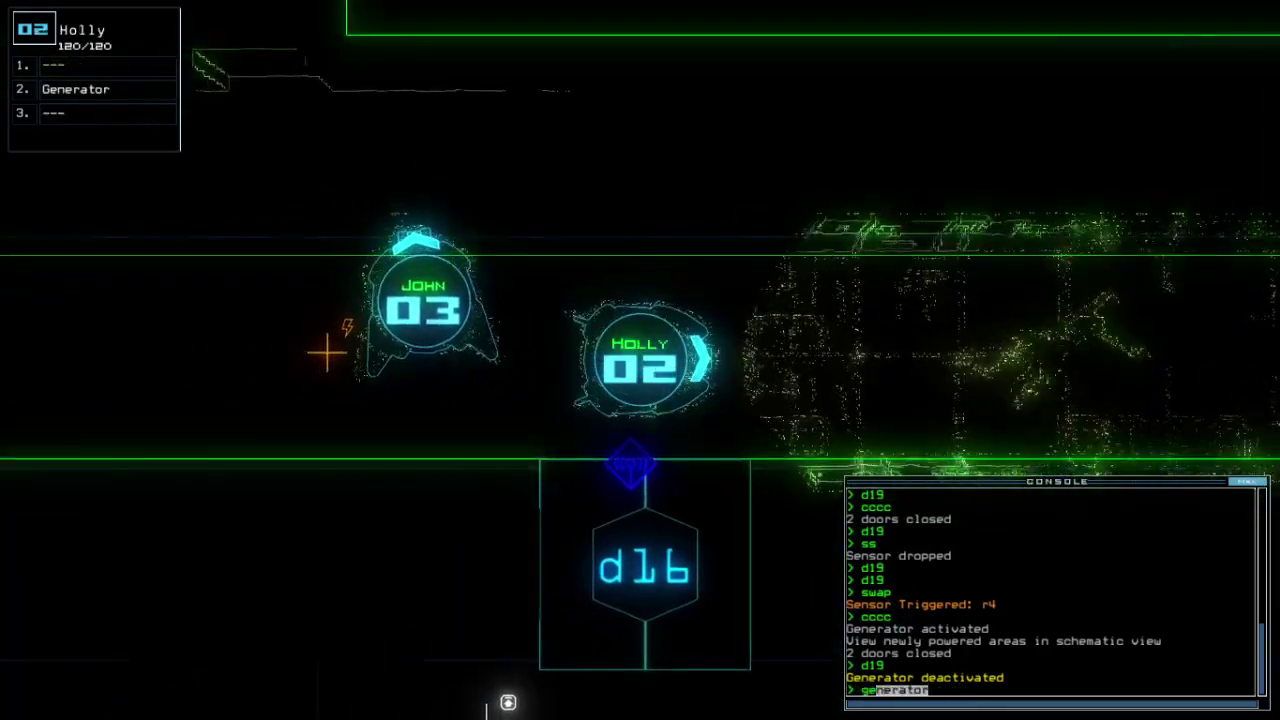
text(generator 1c)
key(Return)
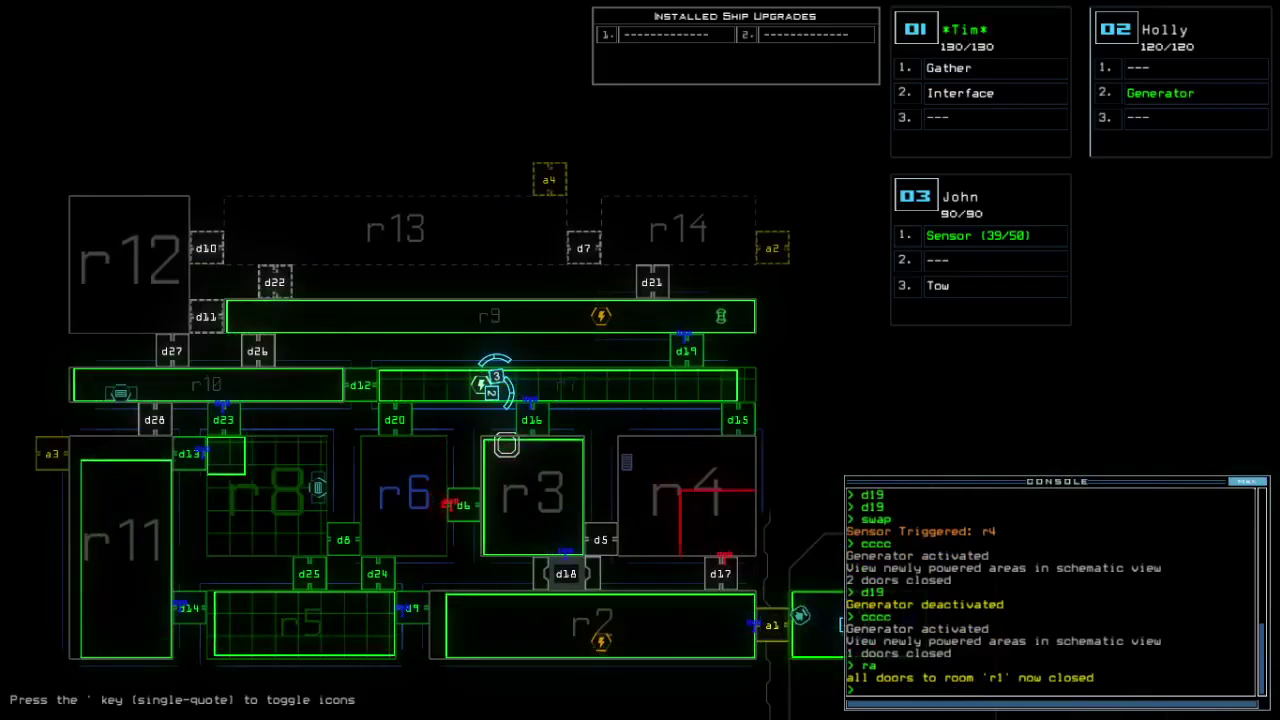
Step: Open all doors to r1 and redock the boarding ship, finishing at airlock a3
key(Tab)
text(arr)
key(Return)
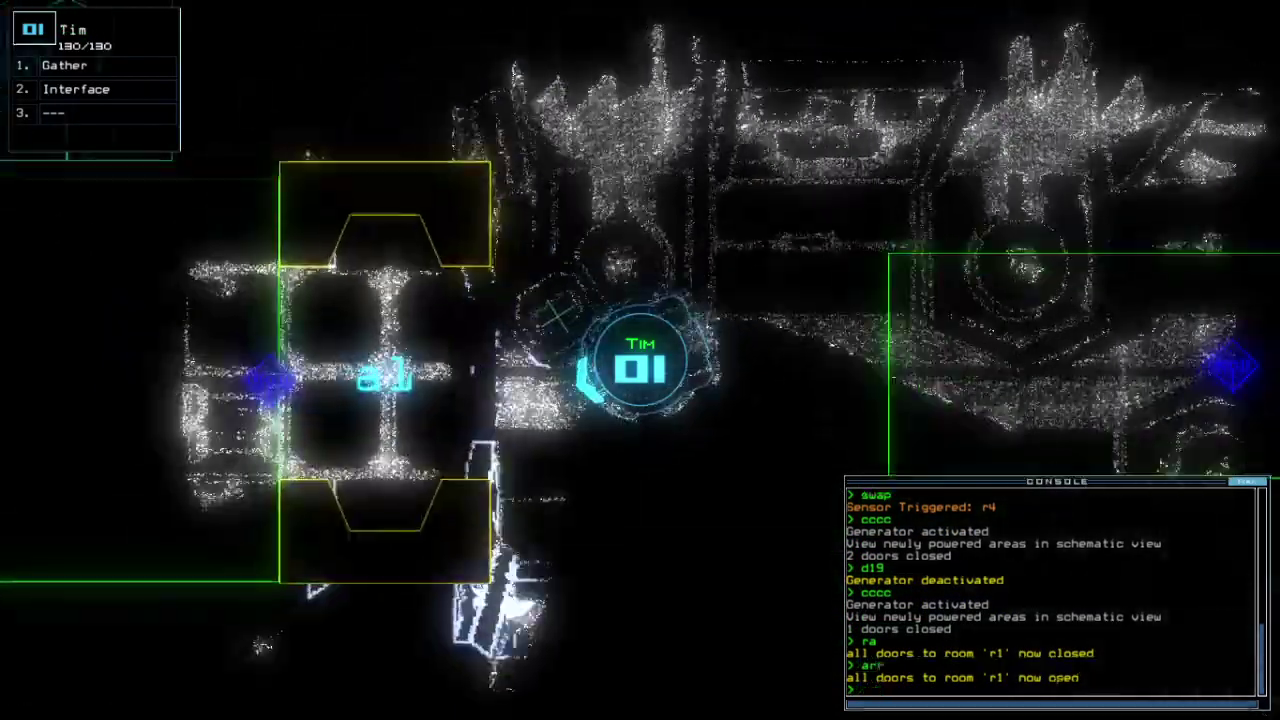
text(dd a2)
key(Return)
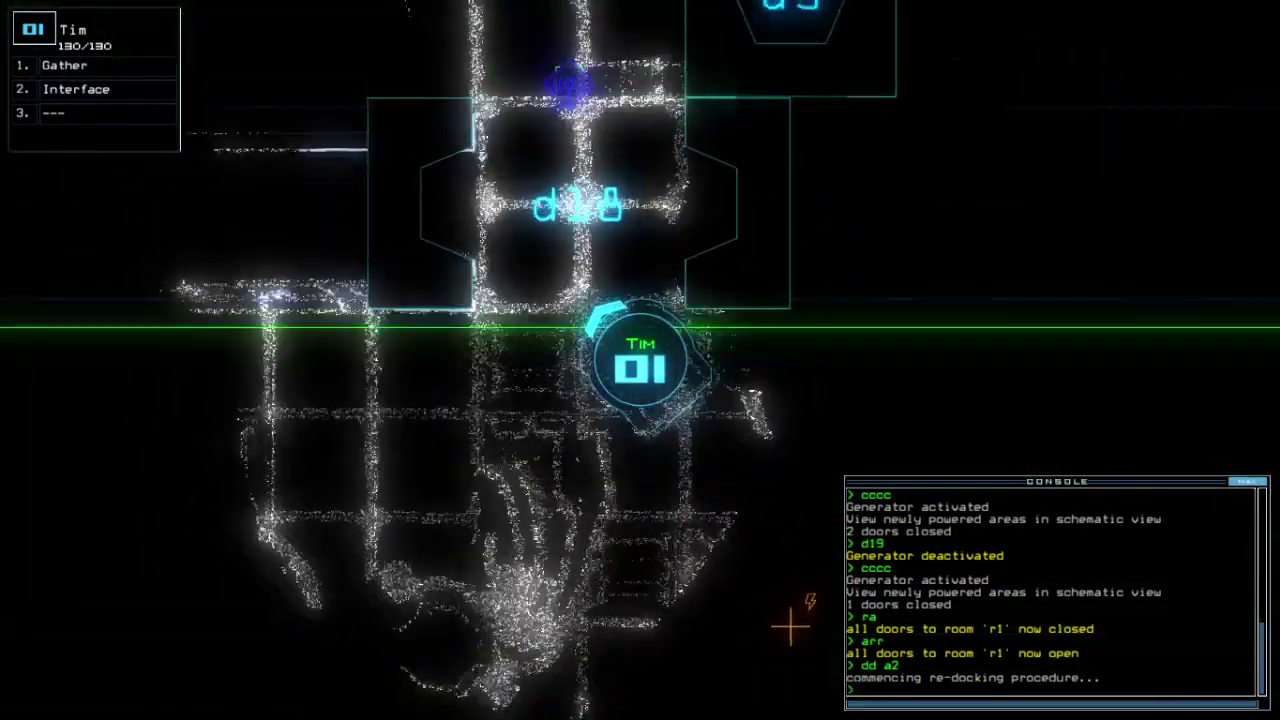
text(arr)
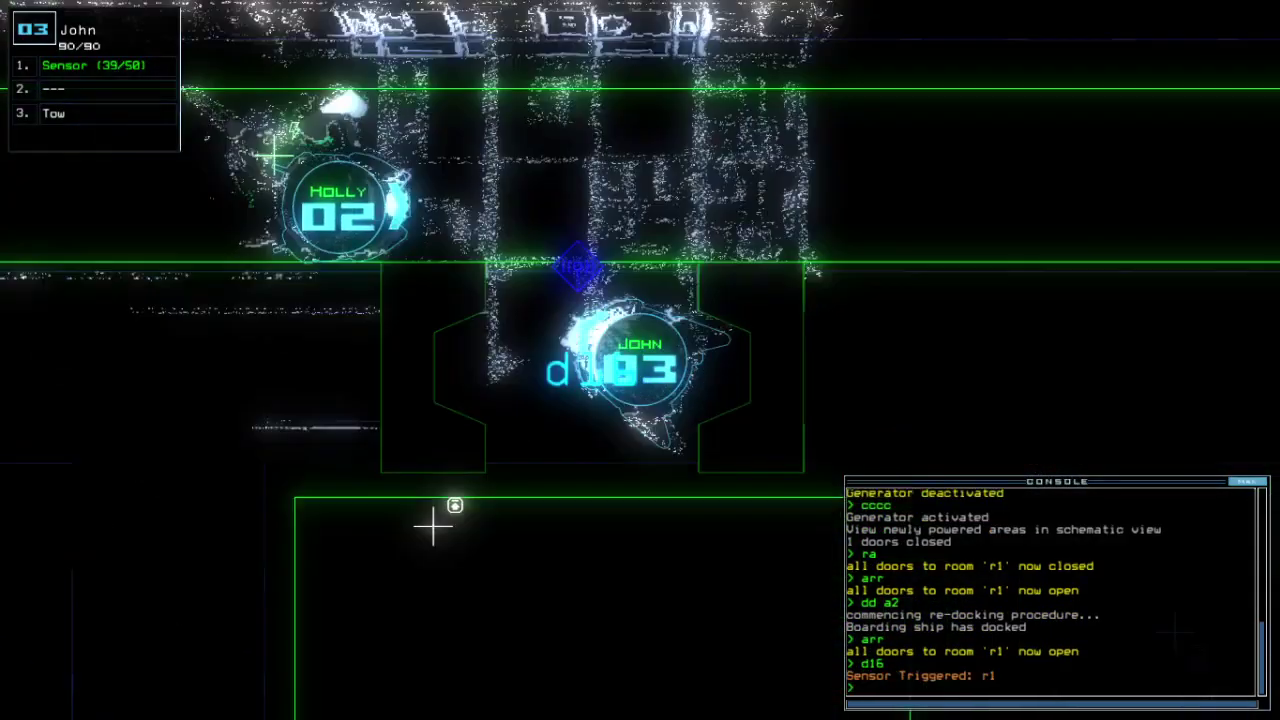
key(Tab)
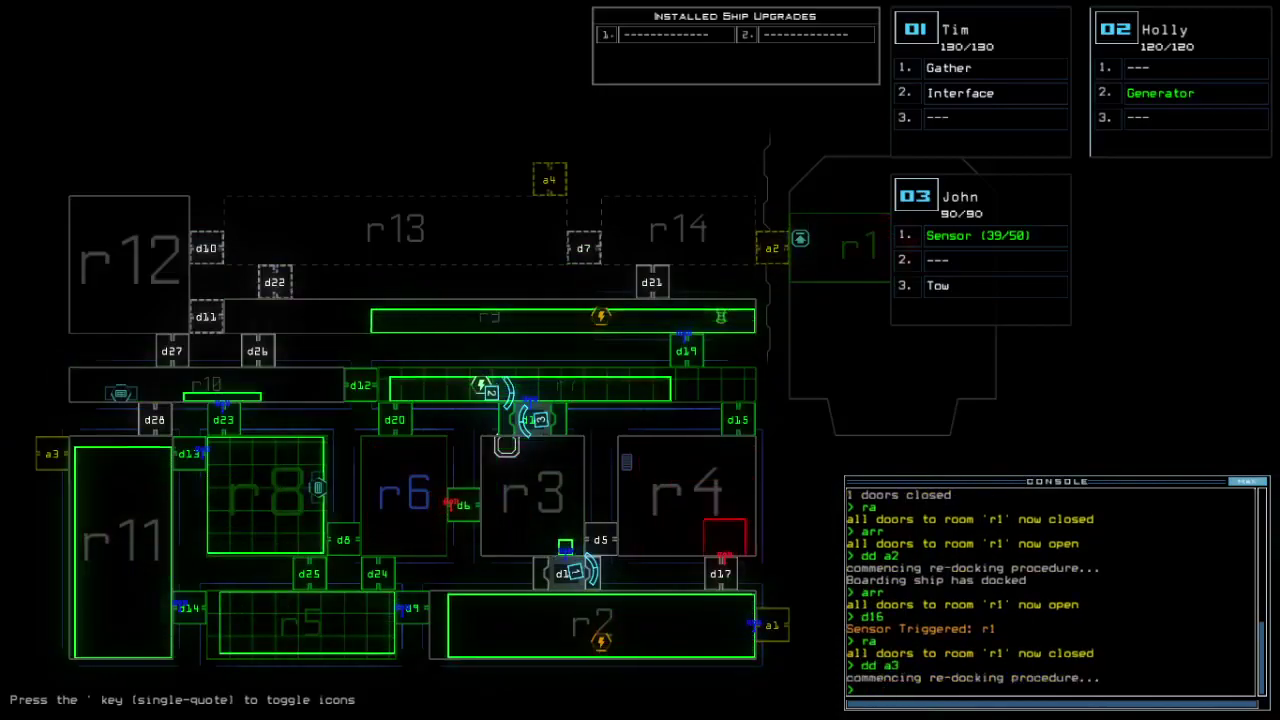
key(Tab)
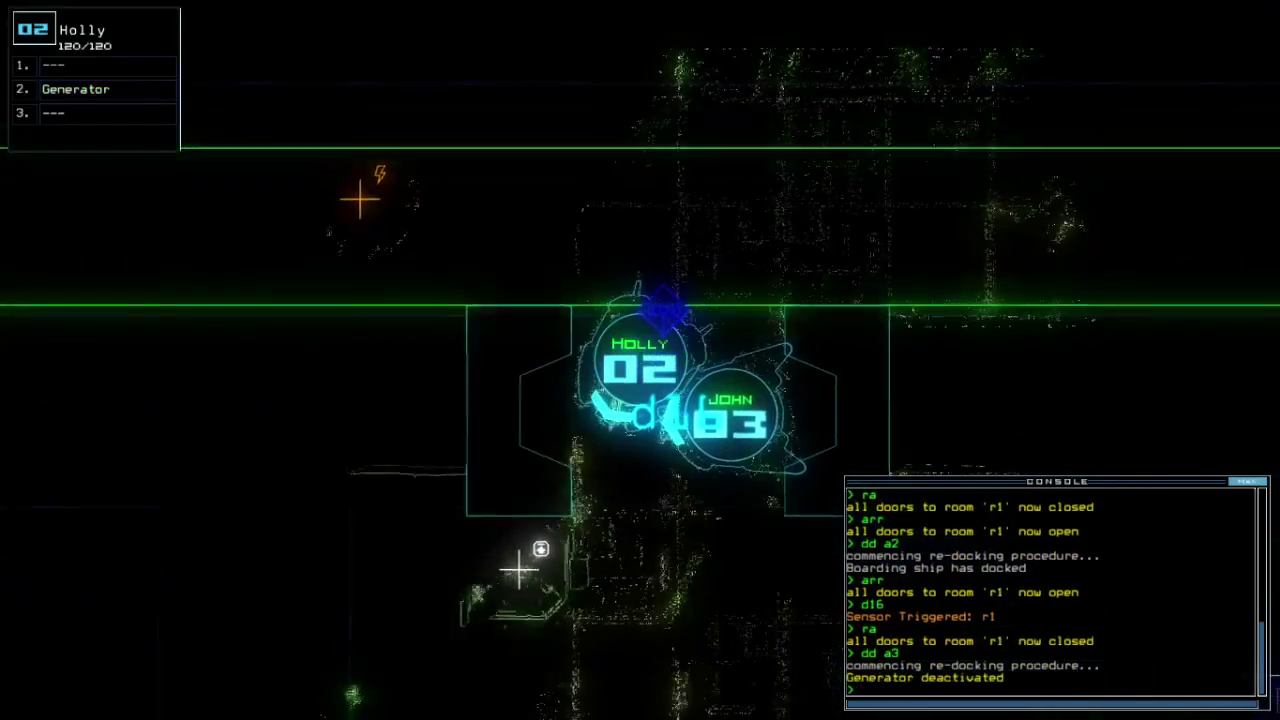
key(Tab)
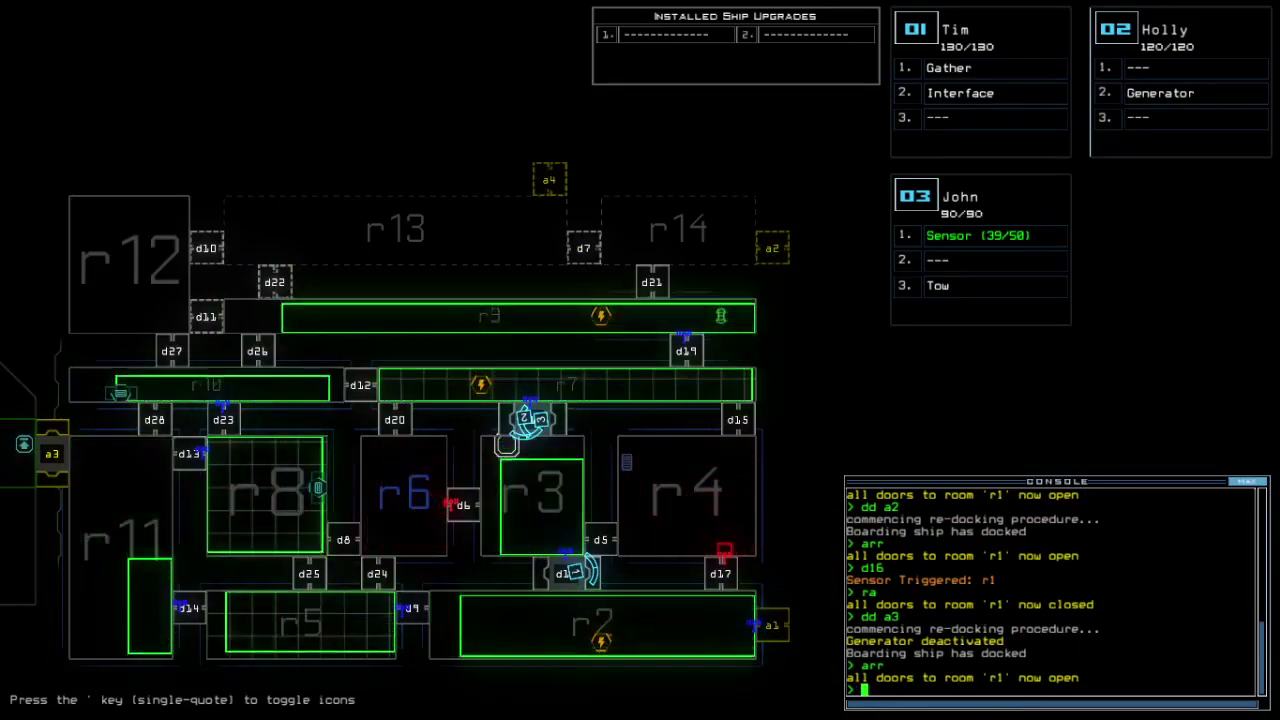
text(swap 1 2)
Step: Move drone 1's upgrades onto drone 2, close doors to r1, and power drone 2's generator
key(Return)
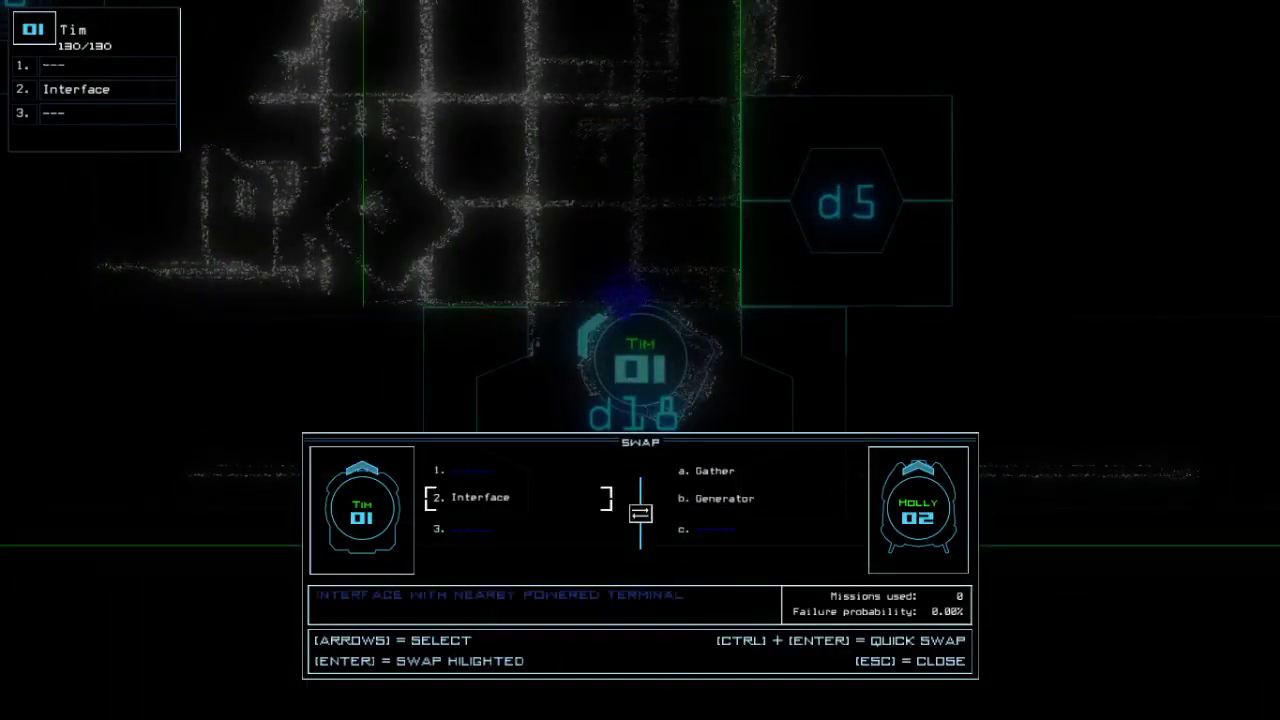
key(Escape)
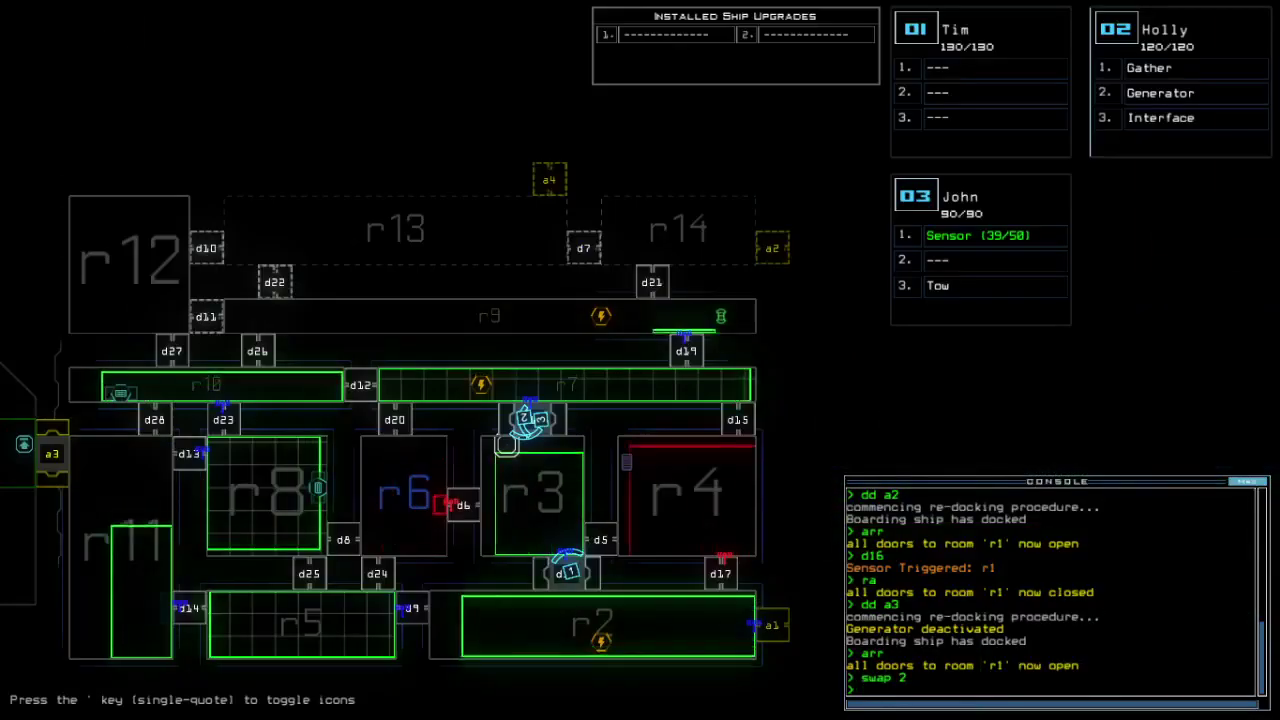
text(ra)
key(Return)
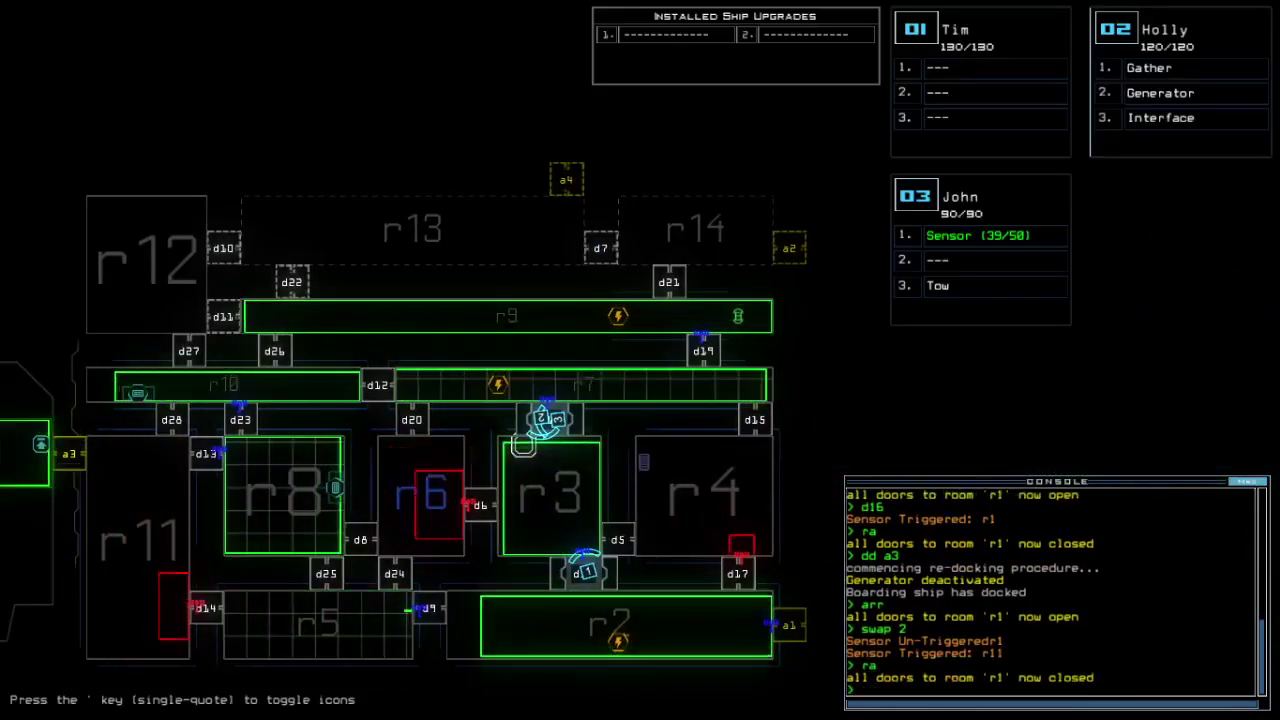
key(Tab)
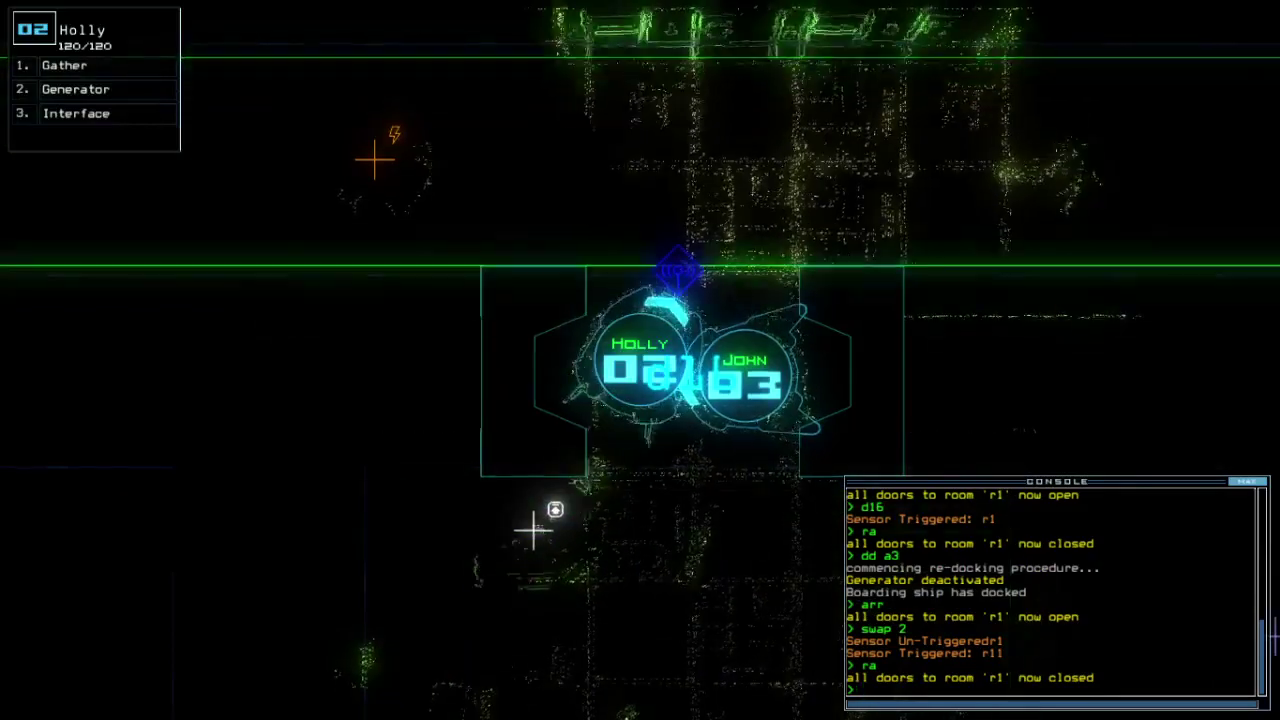
text(generator)
key(Return)
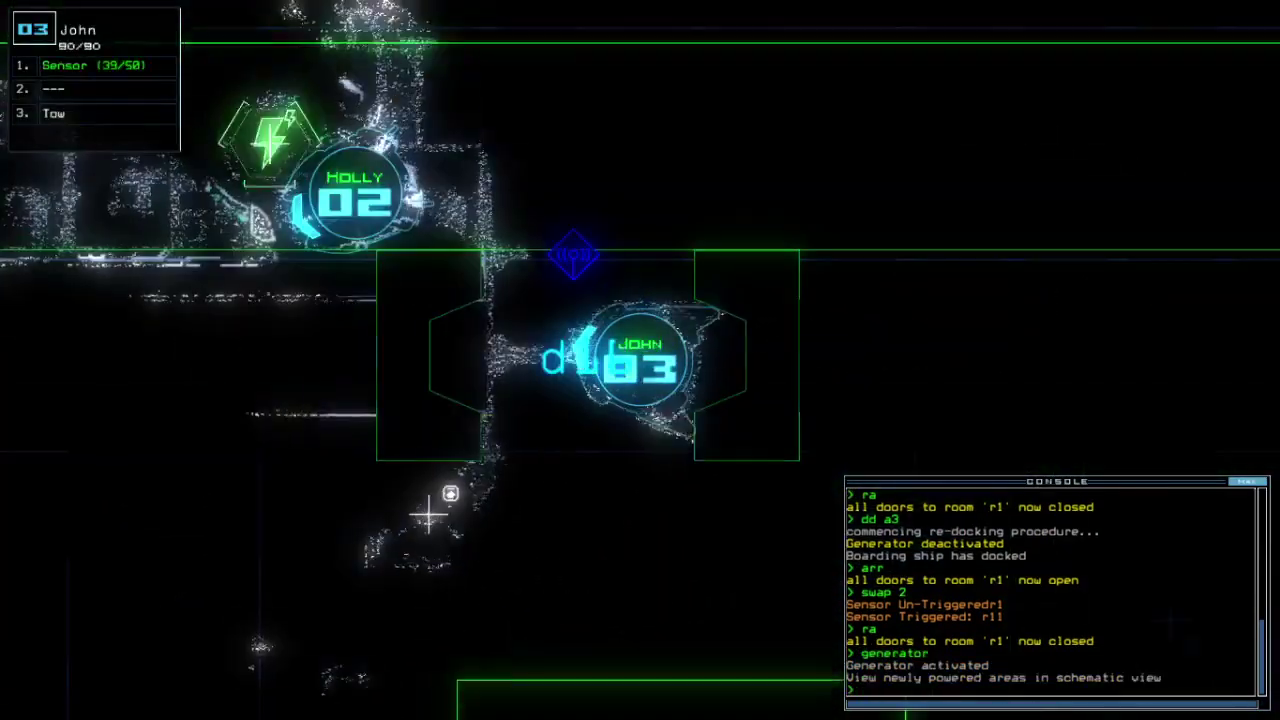
text(swap 2)
Step: Swap upgrades between drones 3 and 2 so drone 3 carries Gather and Interface
key(Return)
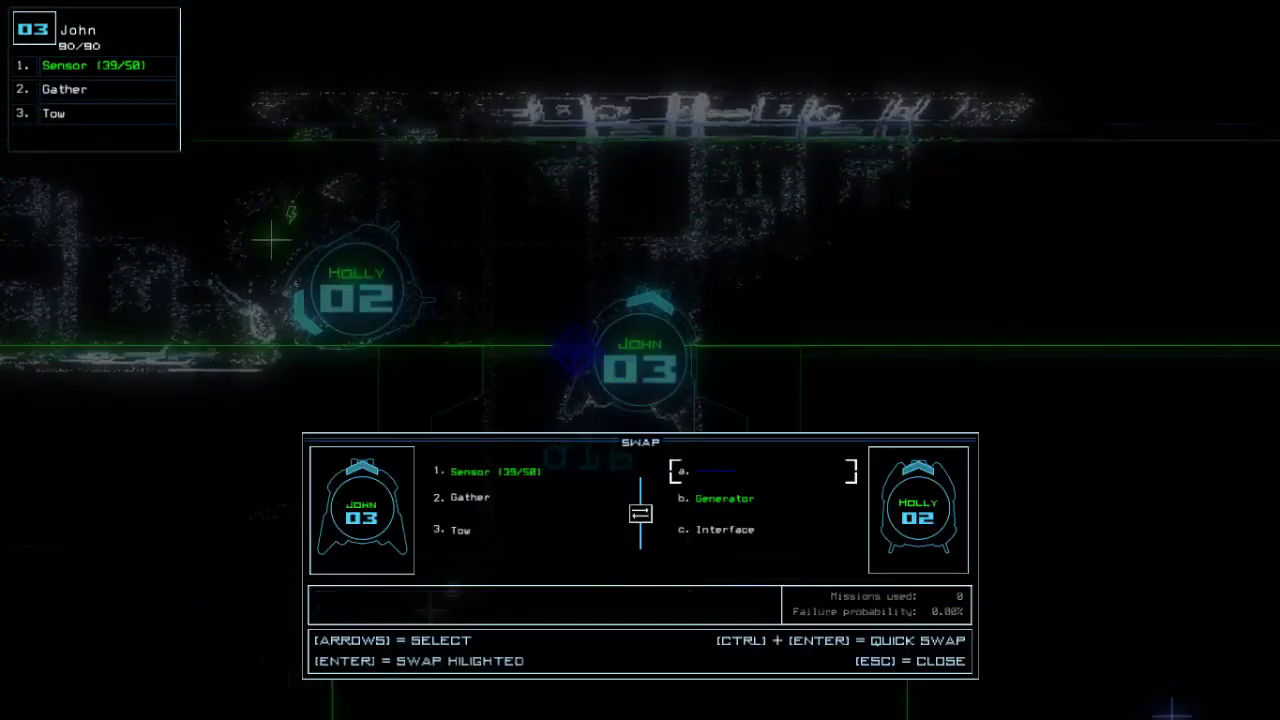
key(Left)
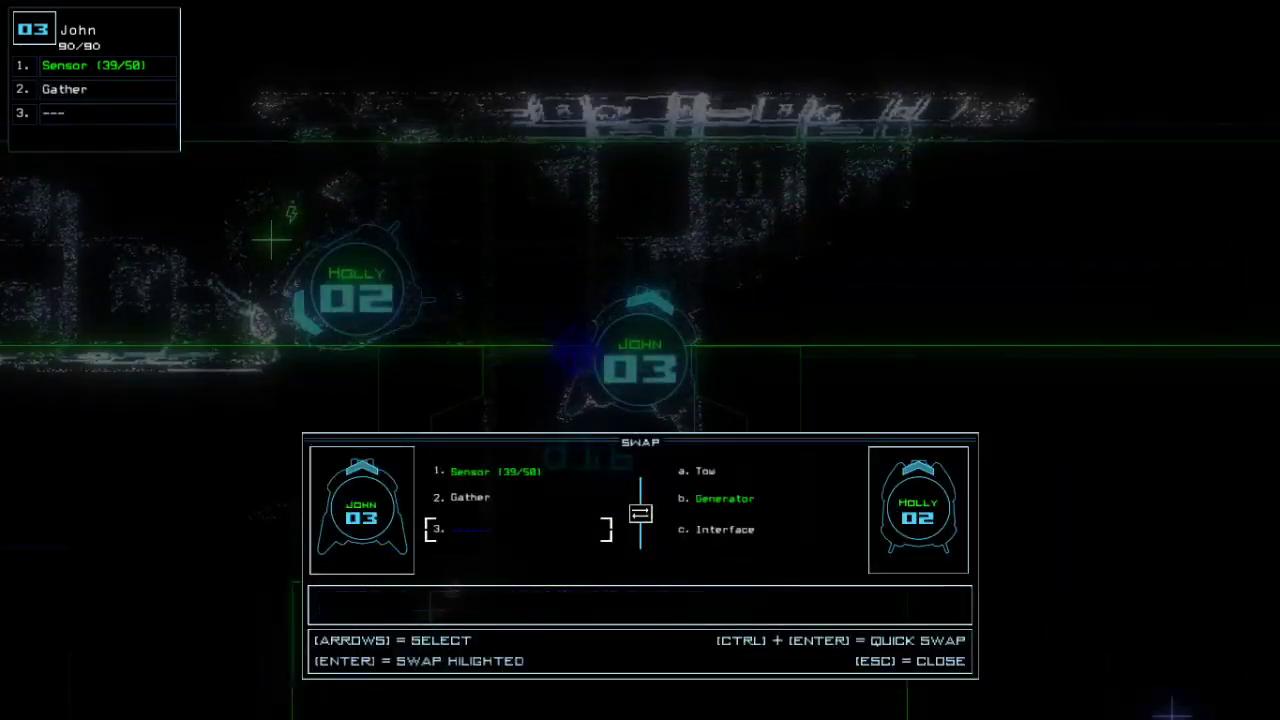
key(Escape)
key(Tab)
key(Tab)
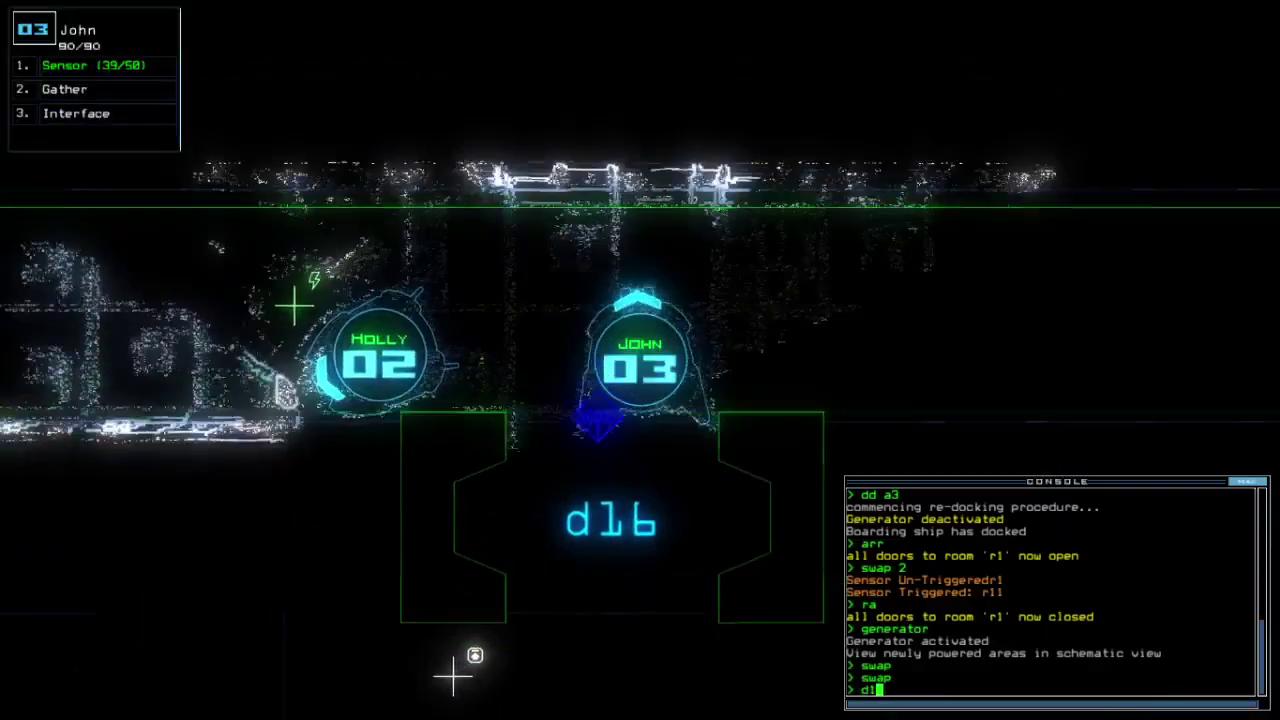
text(d19)
Step: Open door d19, send drone 2 to r9, and gather fuel from the derelict
key(Return)
text(navigate 2 d)
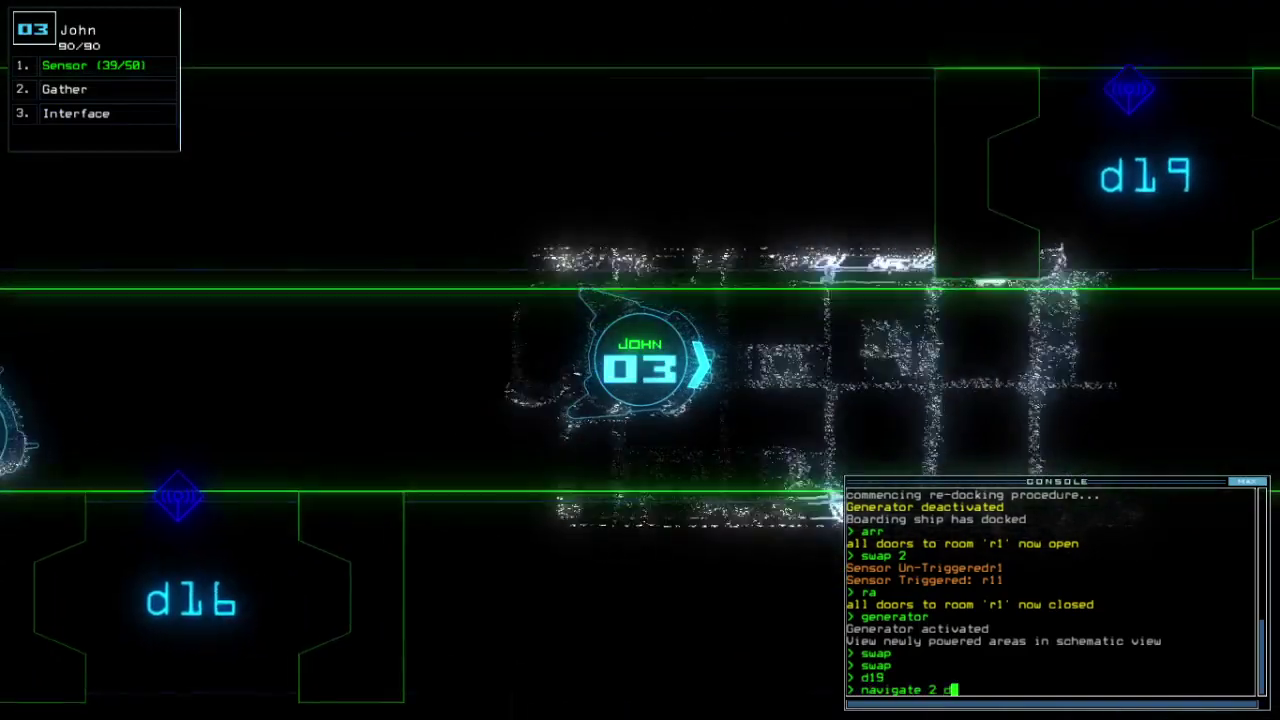
text(19)
key(Return)
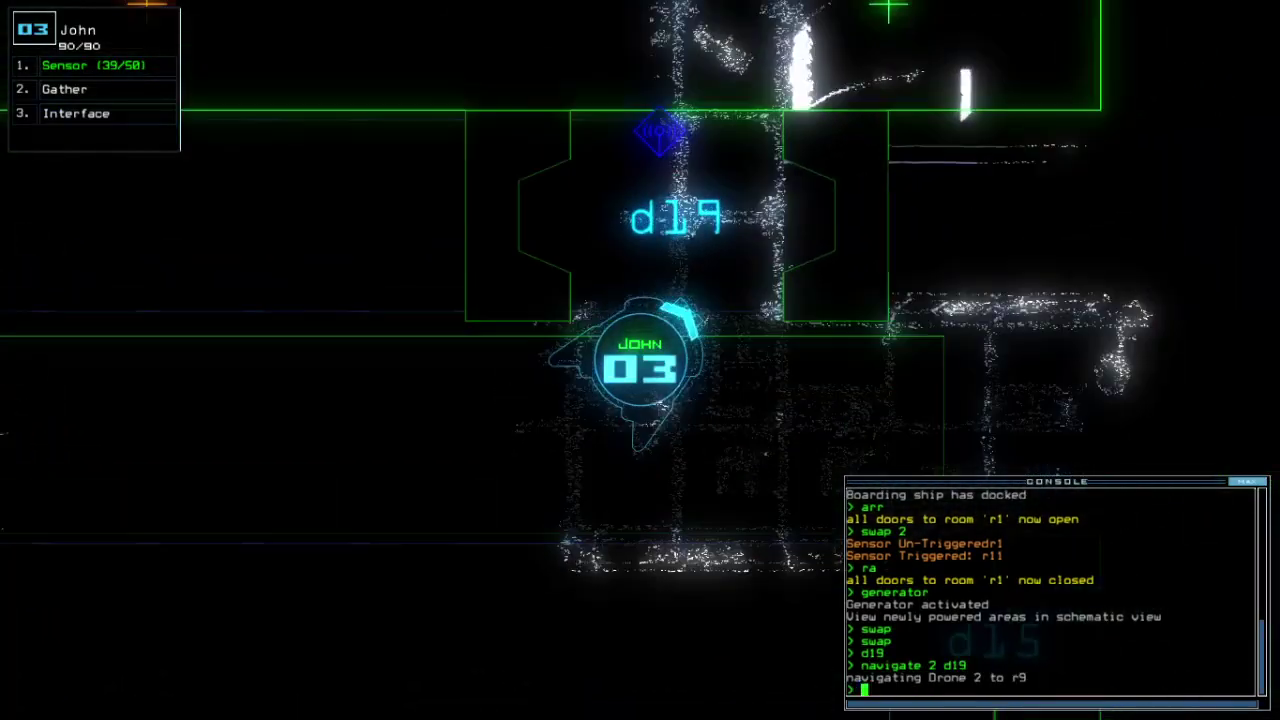
text(g)
key(Return)
key(Tab)
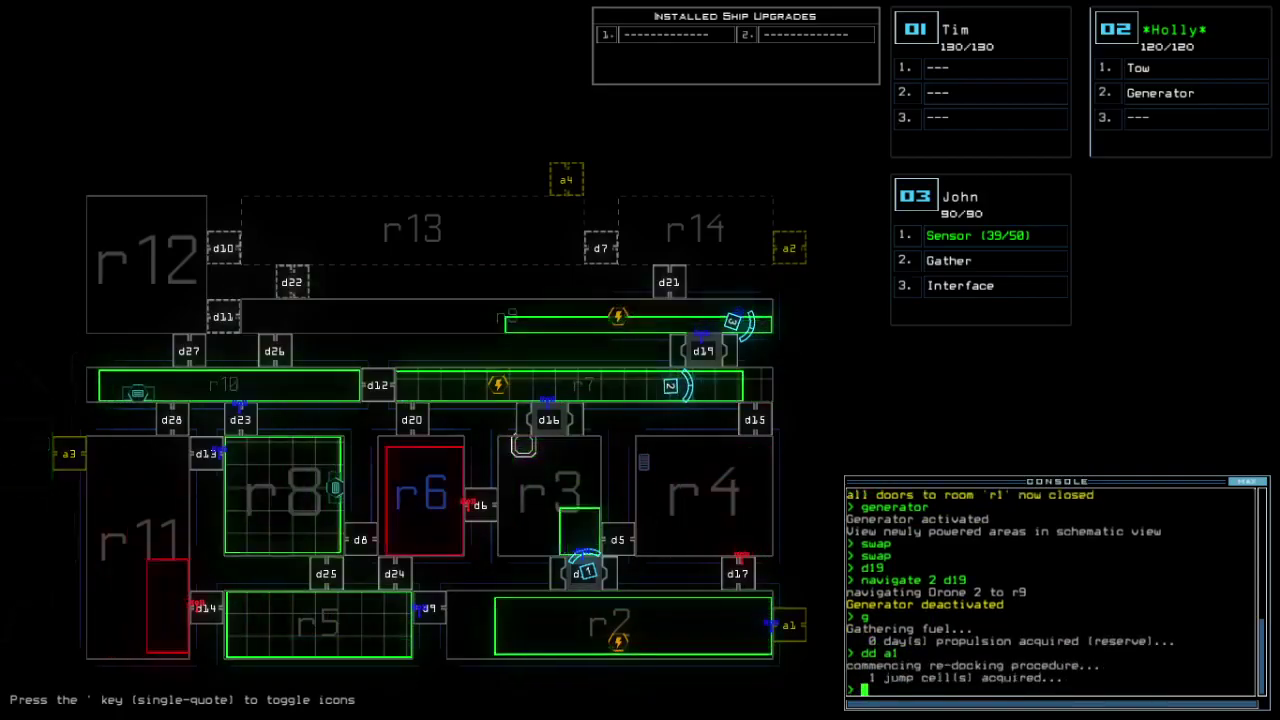
Step: Reactivate drone 2's generator, then switch to drone 3
key(Tab)
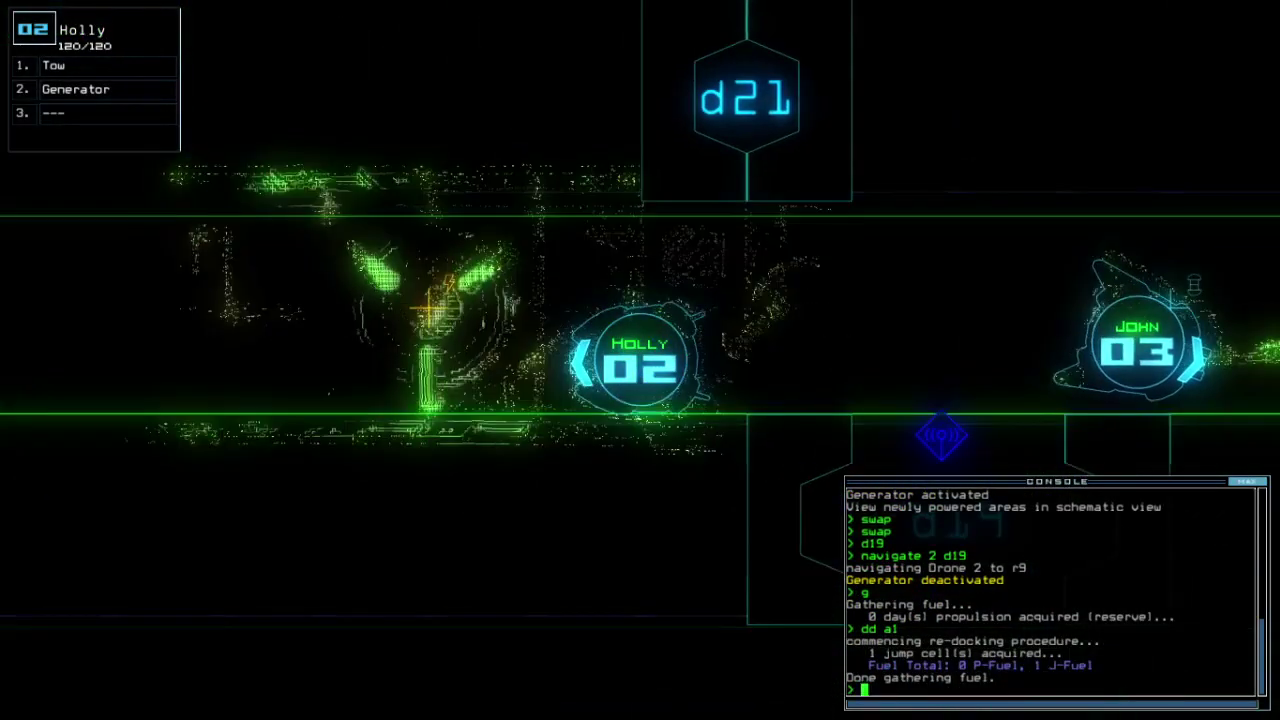
text(g)
key(Return)
key(Tab)
key(3)
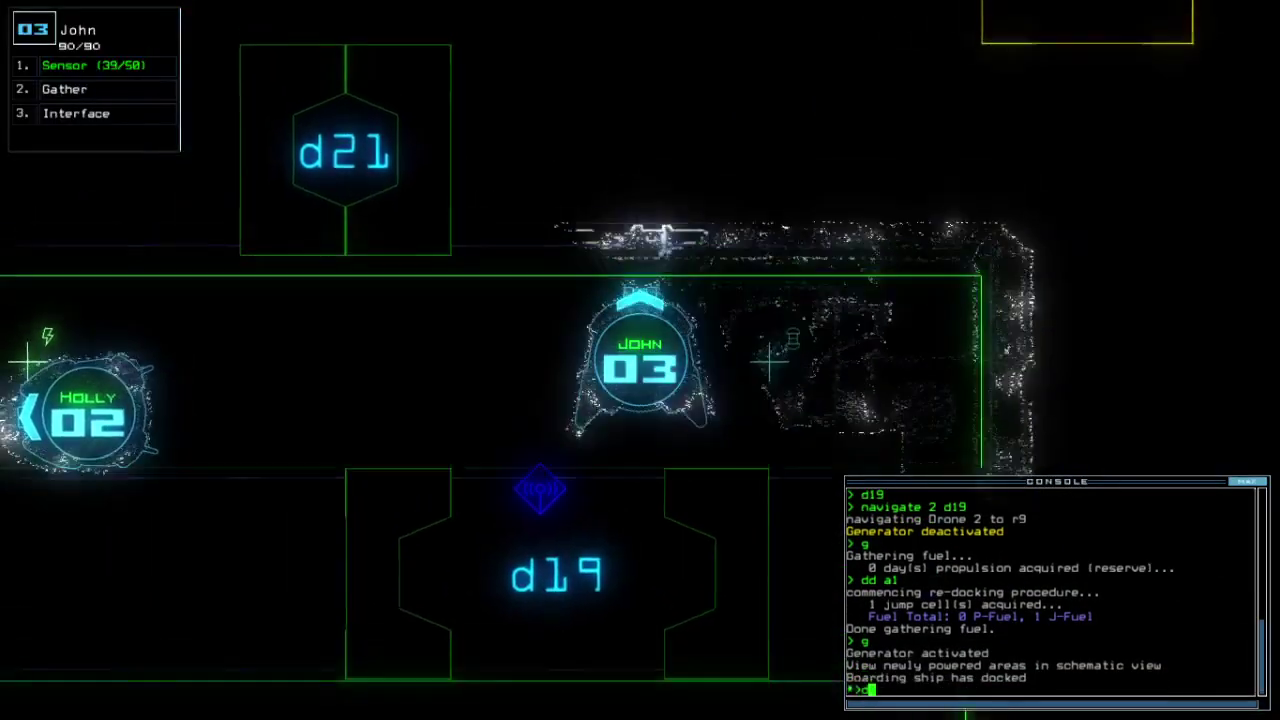
text(ss)
Step: Open door d21, drop a sensor, and order the drones through d21 toward d7
key(Return)
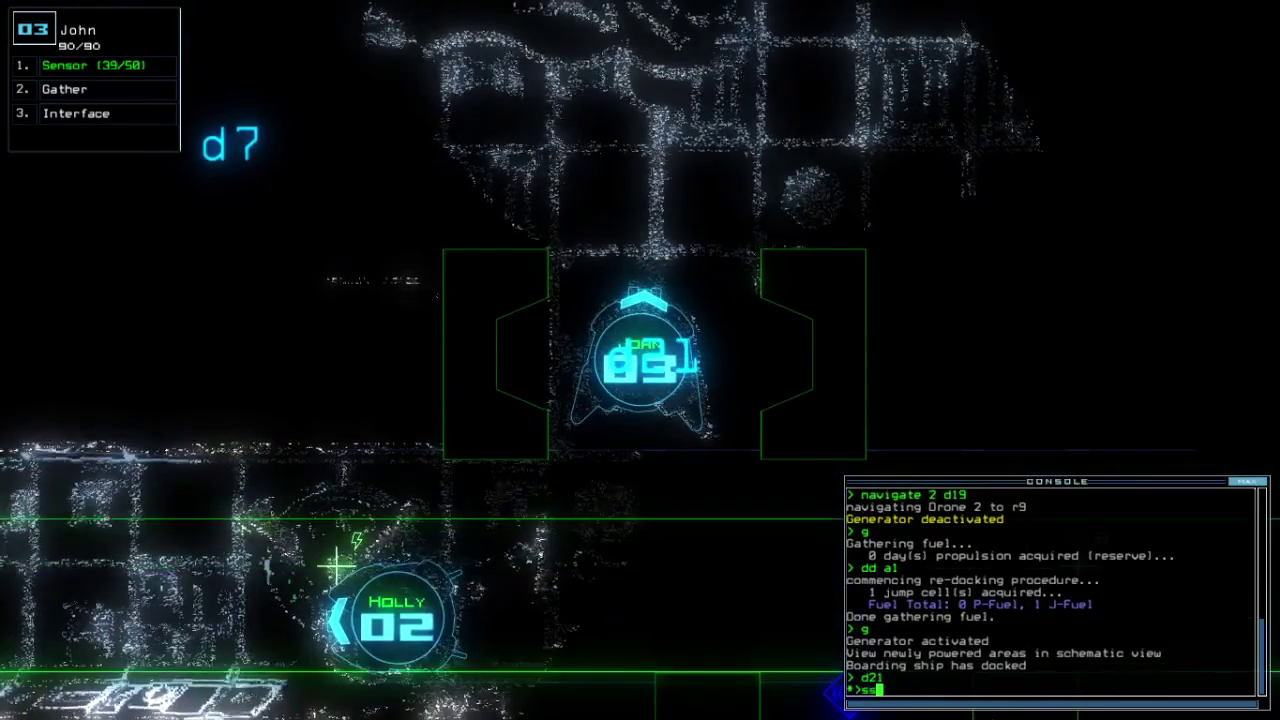
key(Return)
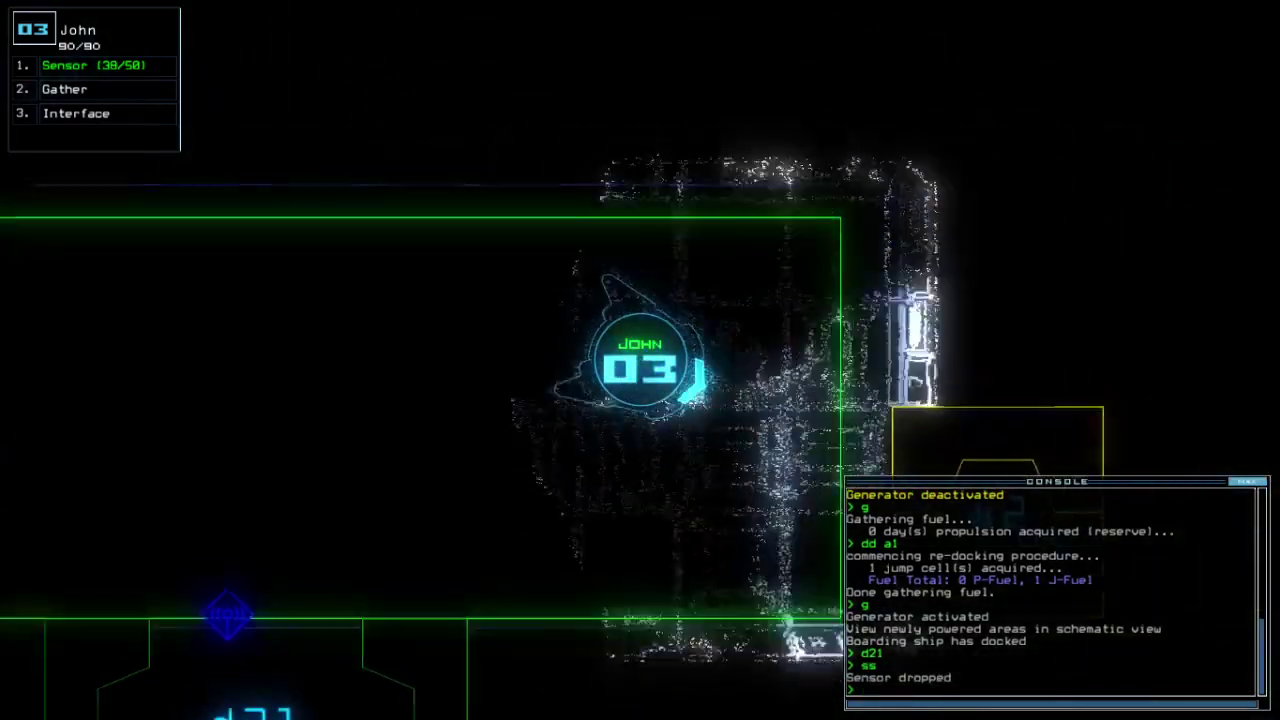
text(d21 d)
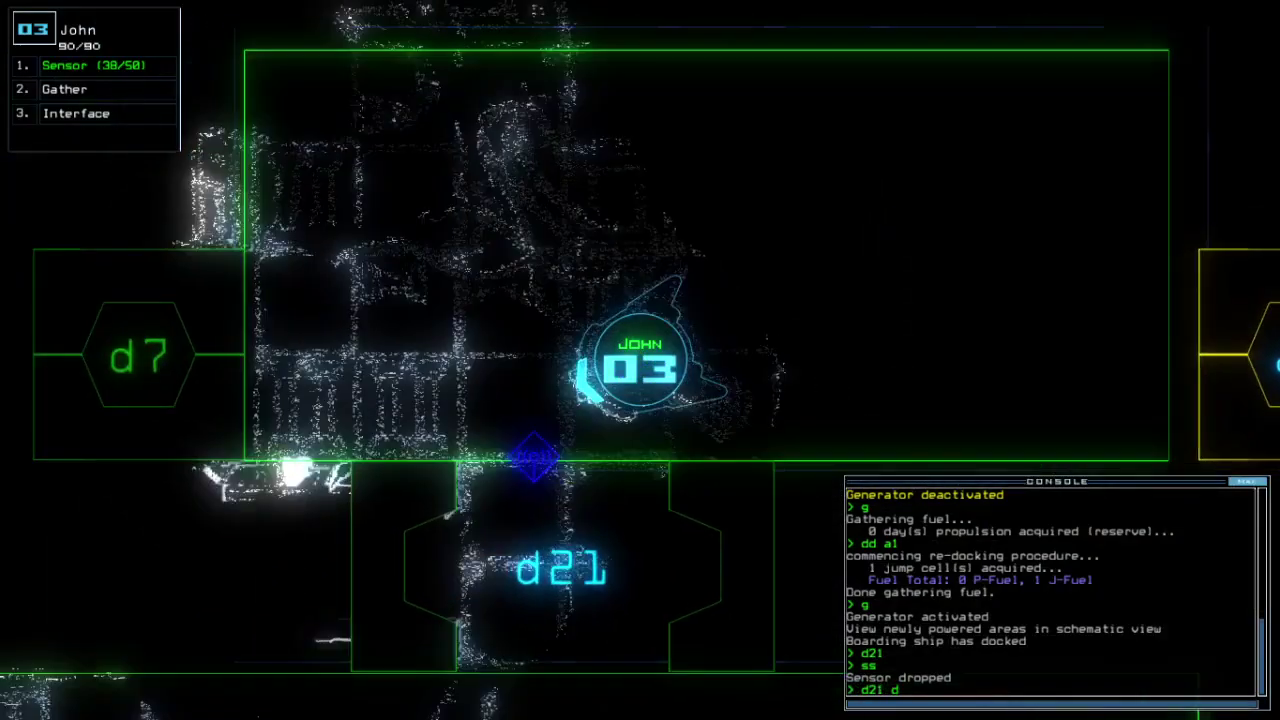
text(7)
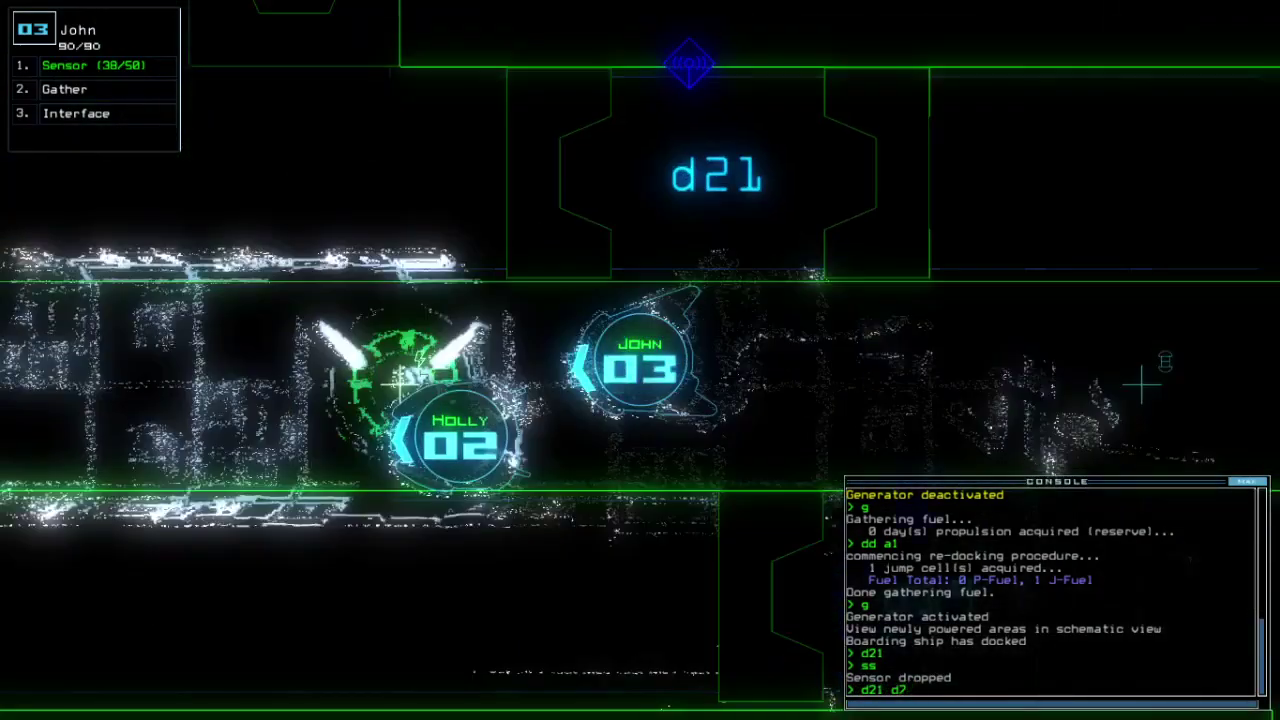
key(Return)
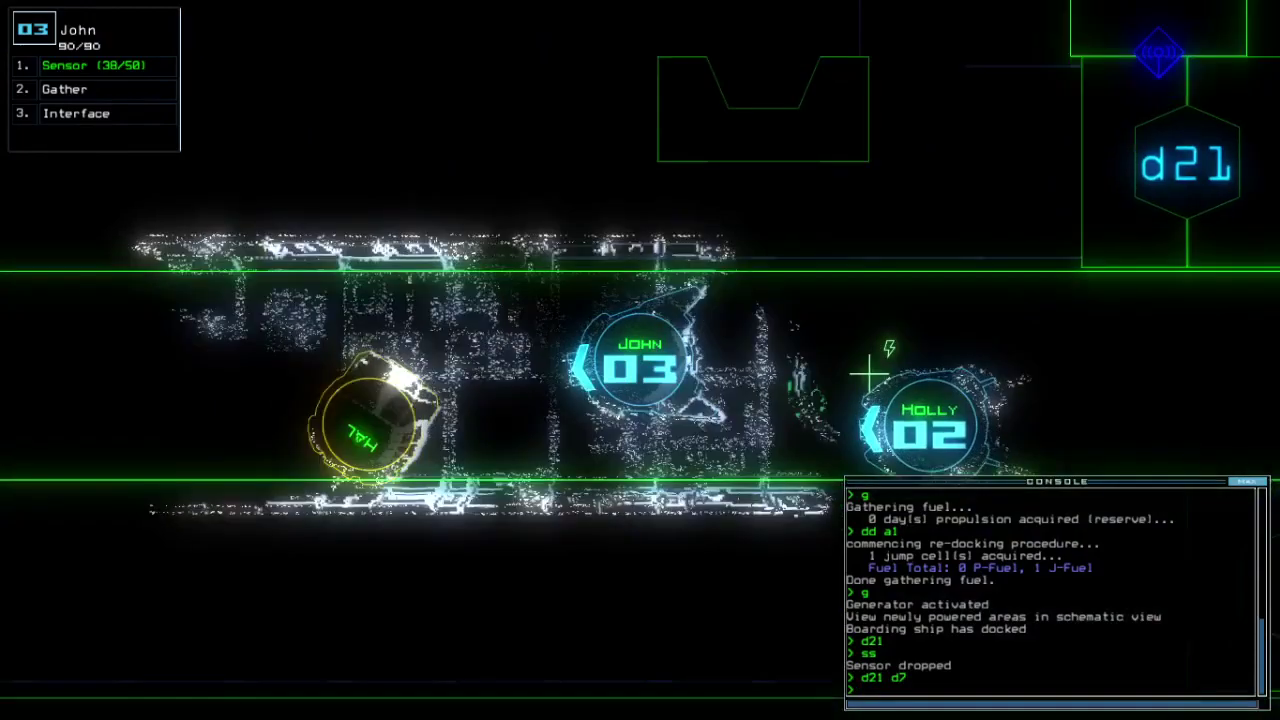
key(Tab)
key(Tab)
text(s)
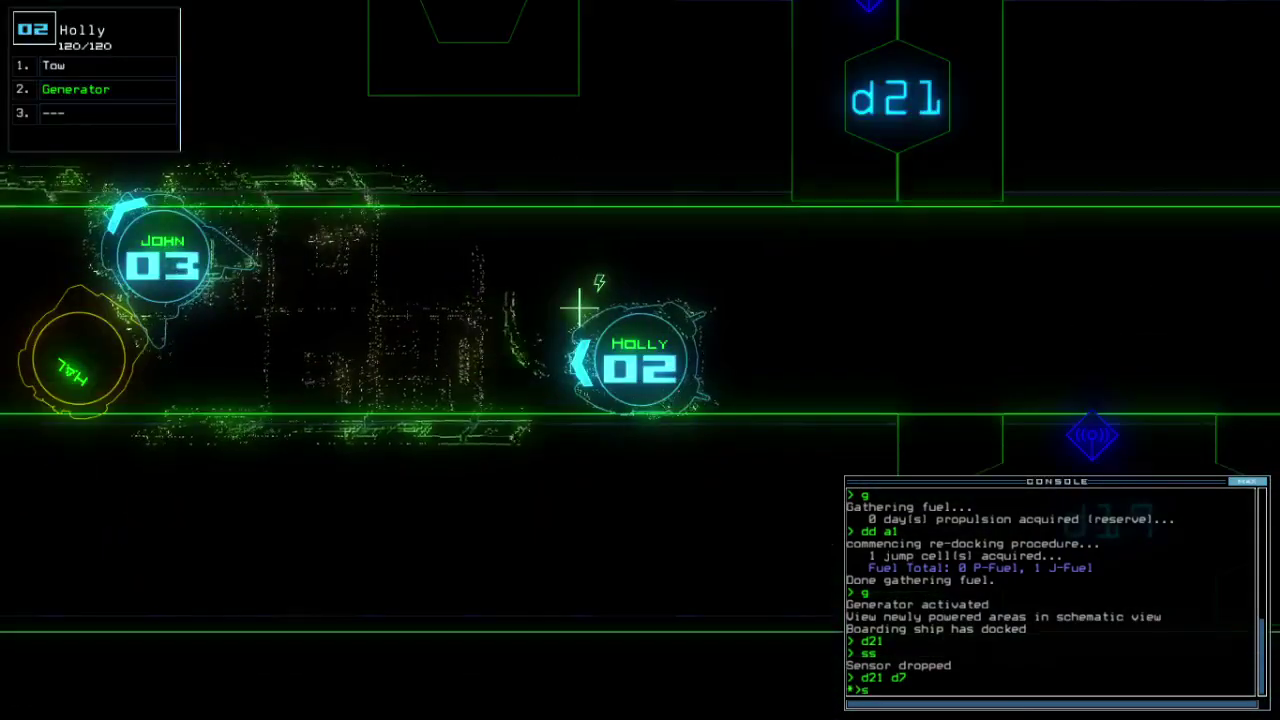
text(wap)
key(Return)
Step: Have Holly tow drone HAL and switch the generator back on
key(Escape)
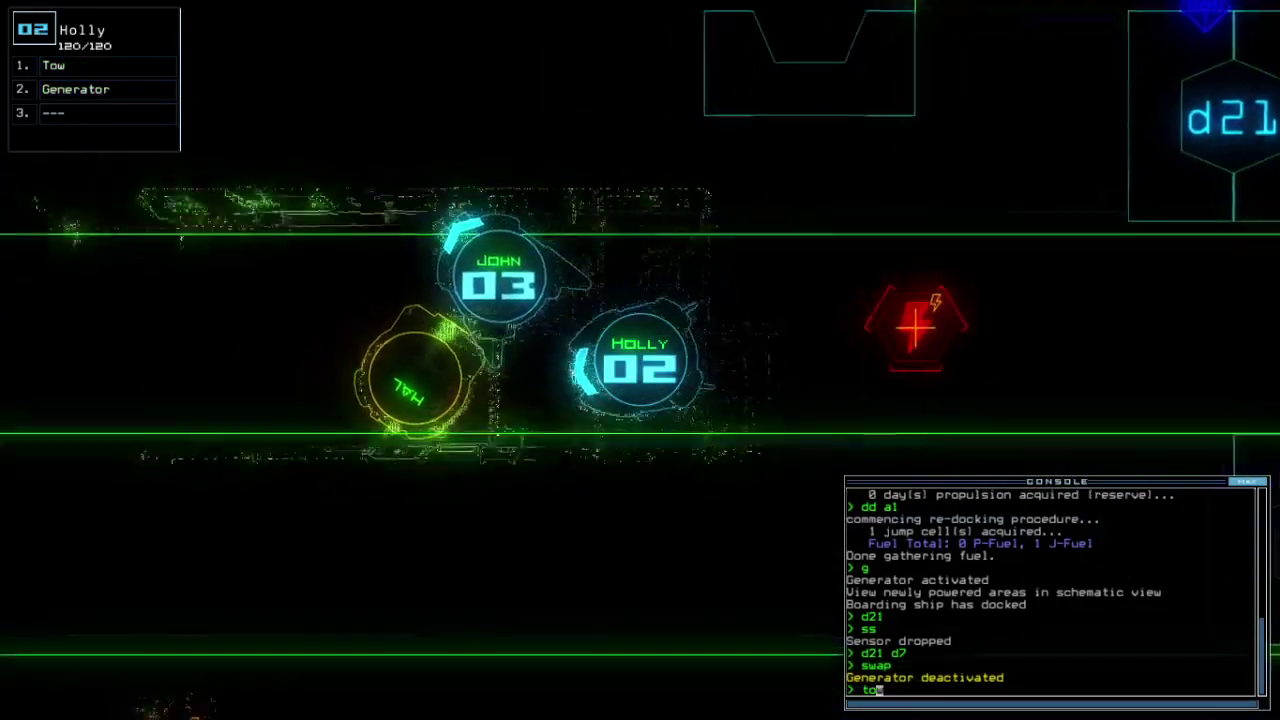
text(tow)
key(Return)
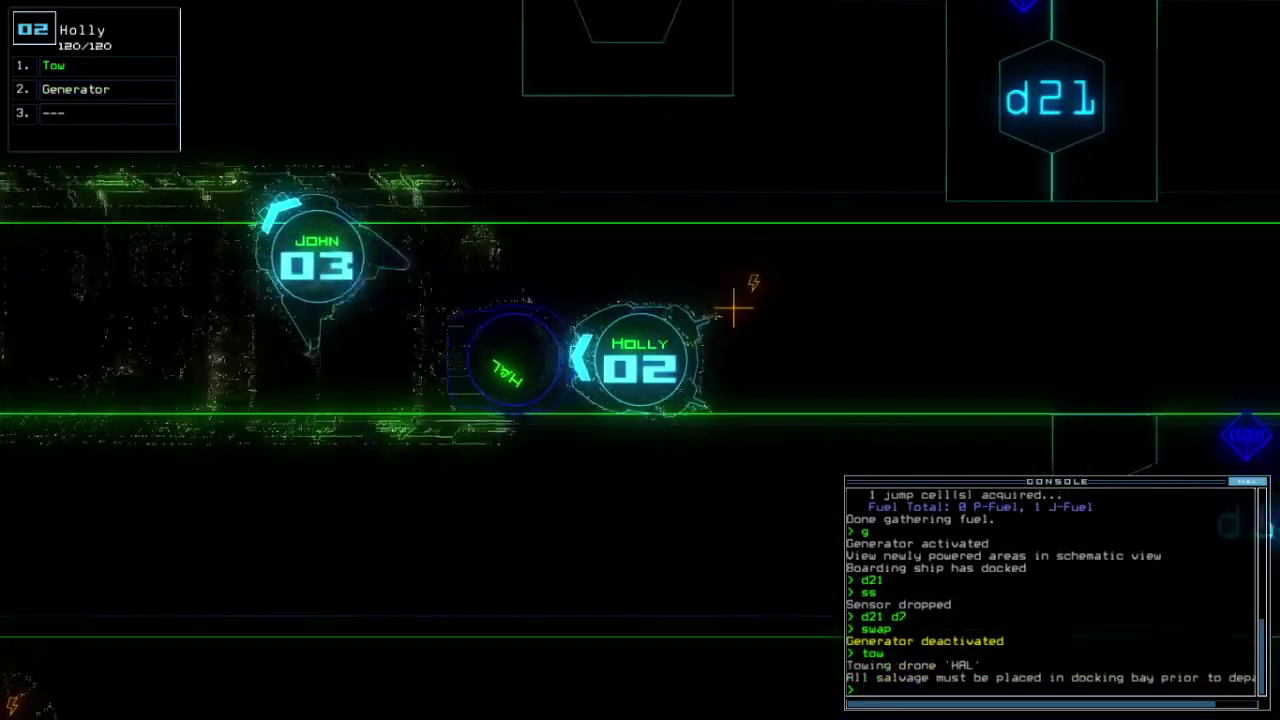
text(g)
key(Return)
key(Tab)
key(Tab)
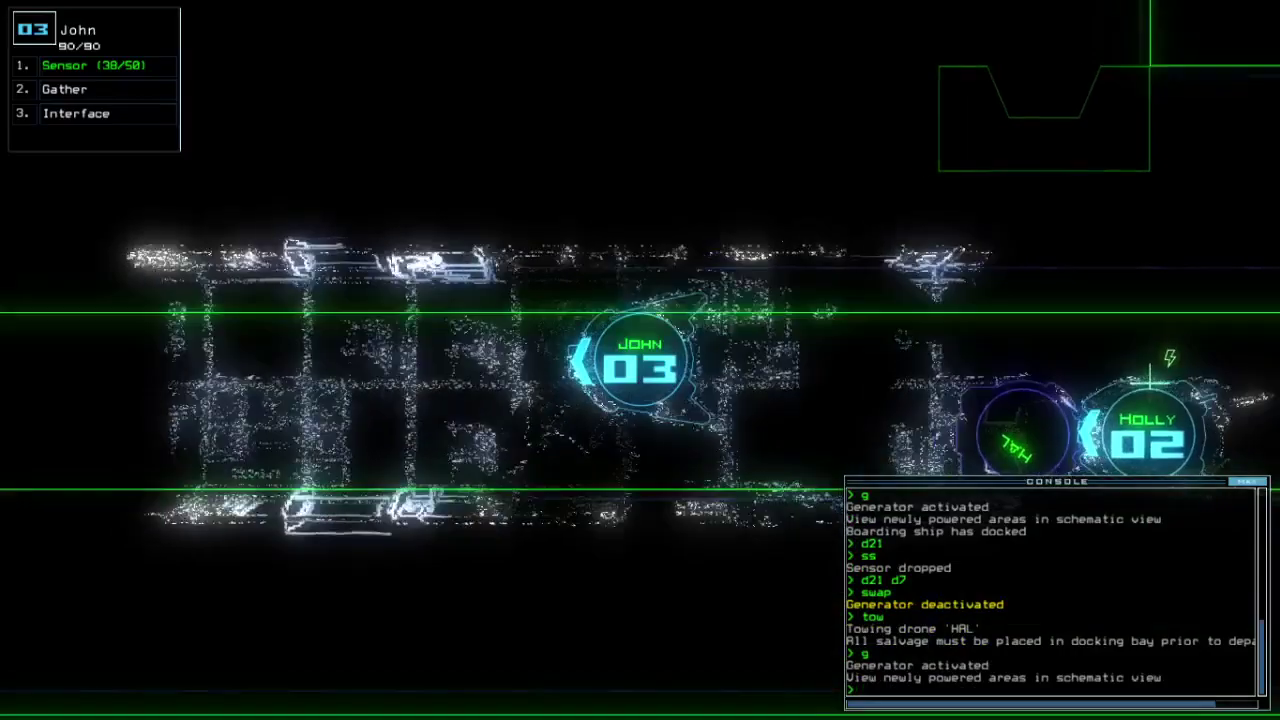
key(Tab)
key(Tab)
text(d7)
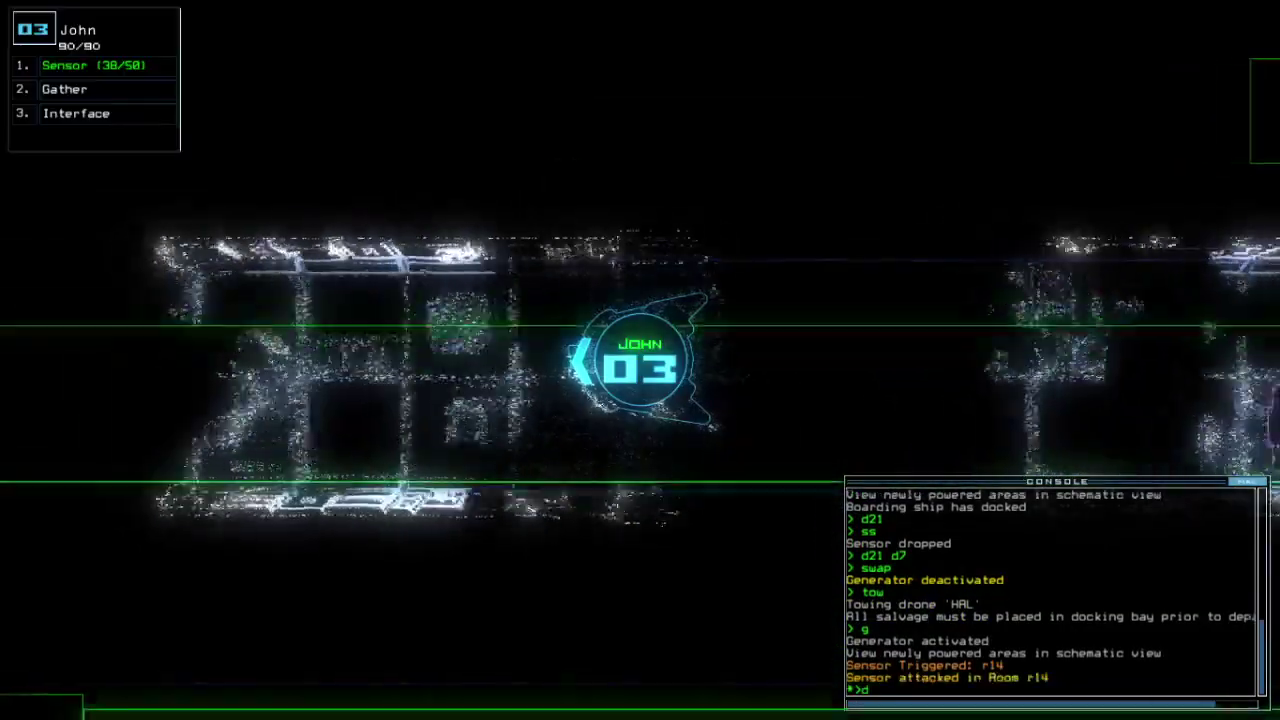
Step: Open door d7 and gather salvage twice in that room
key(Return)
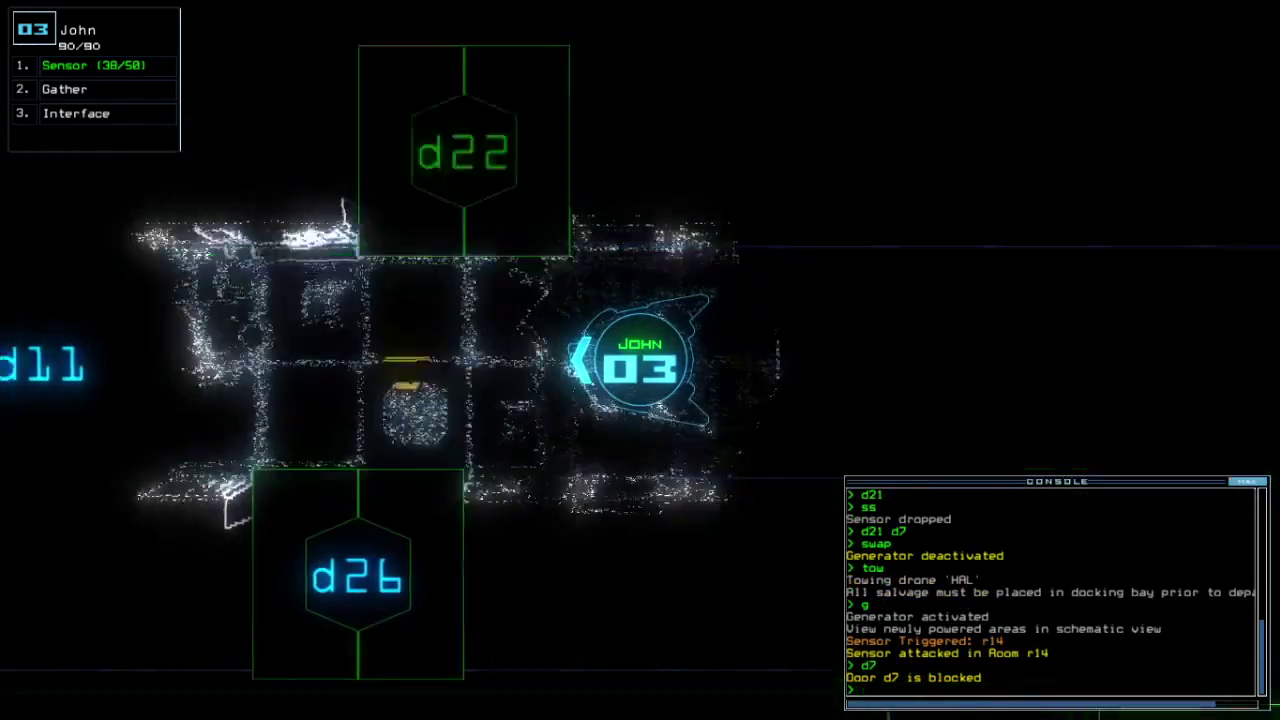
text(g)
key(Return)
key(Tab)
text(g)
key(Return)
key(Tab)
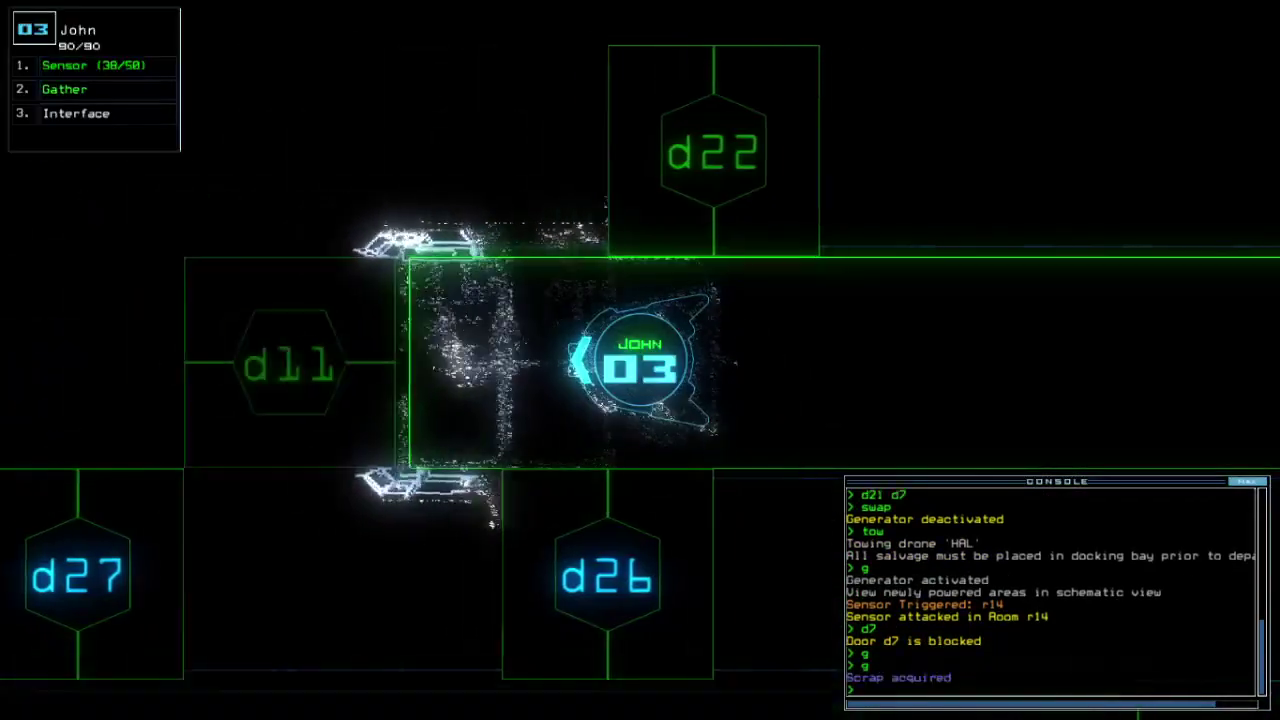
text(26)
Step: Open door d26, scan nearby rooms, and gather scrap beyond it
key(Return)
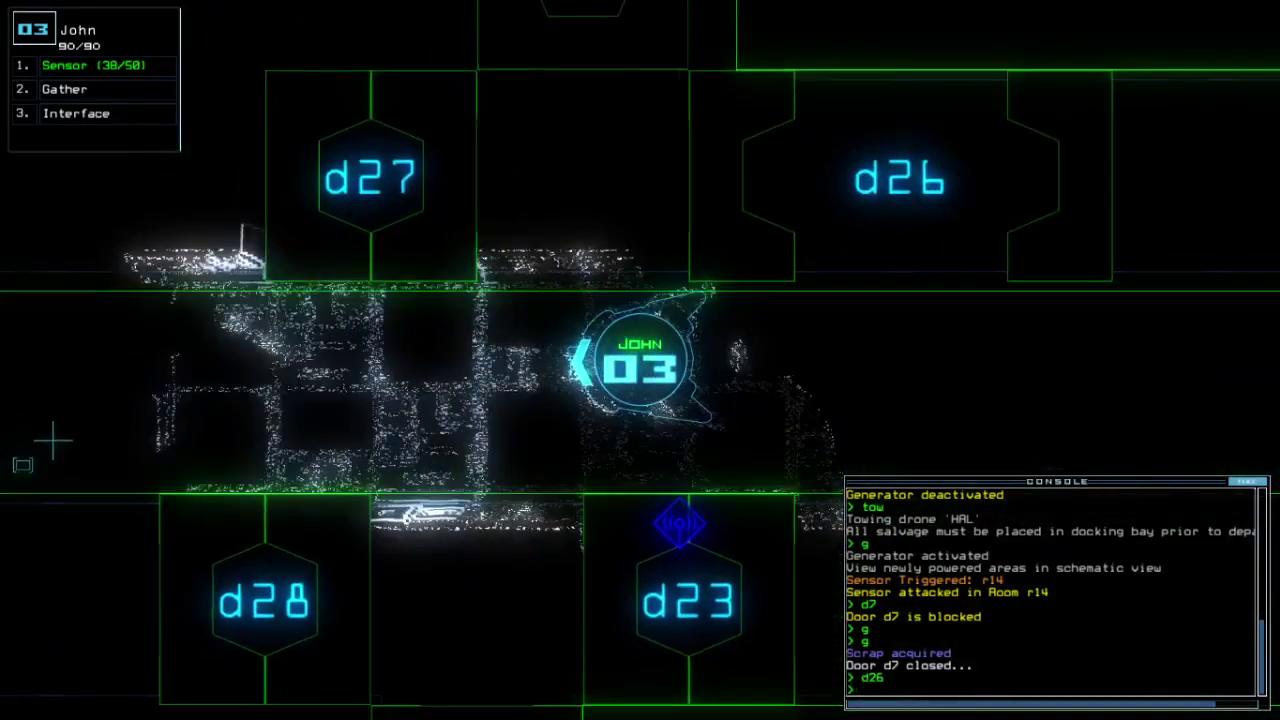
text(rv)
key(Return)
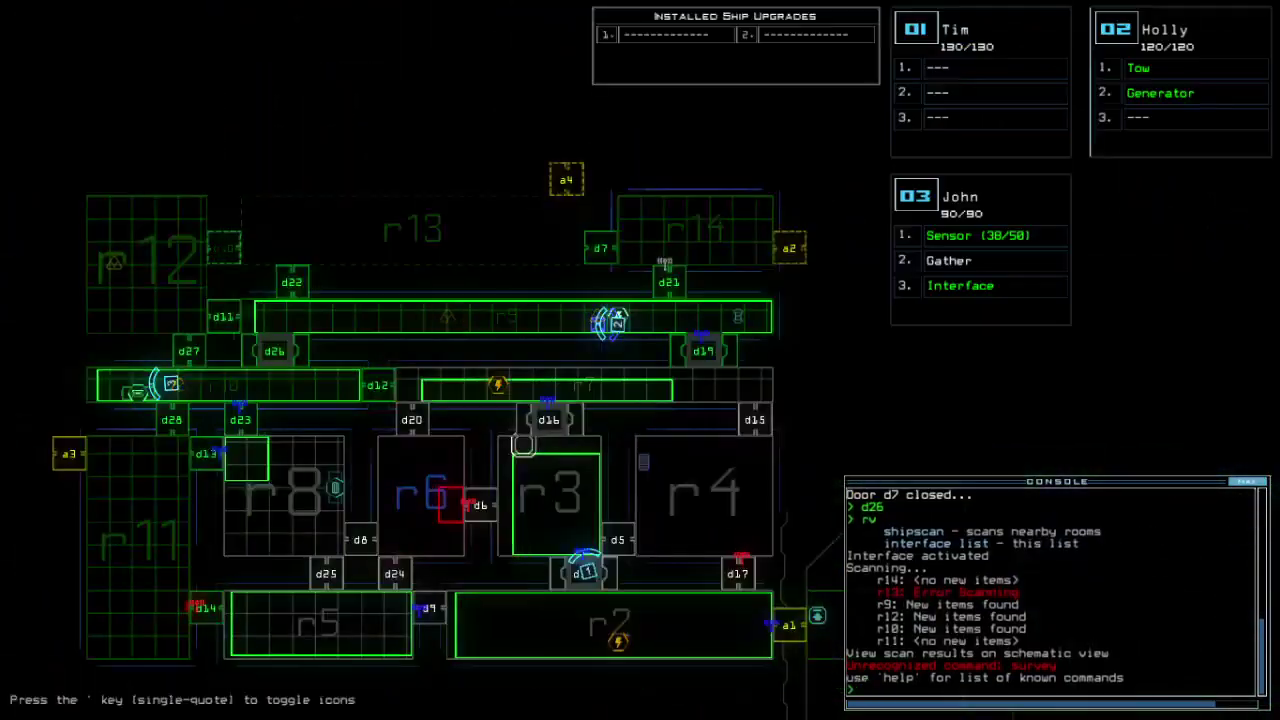
key(Tab)
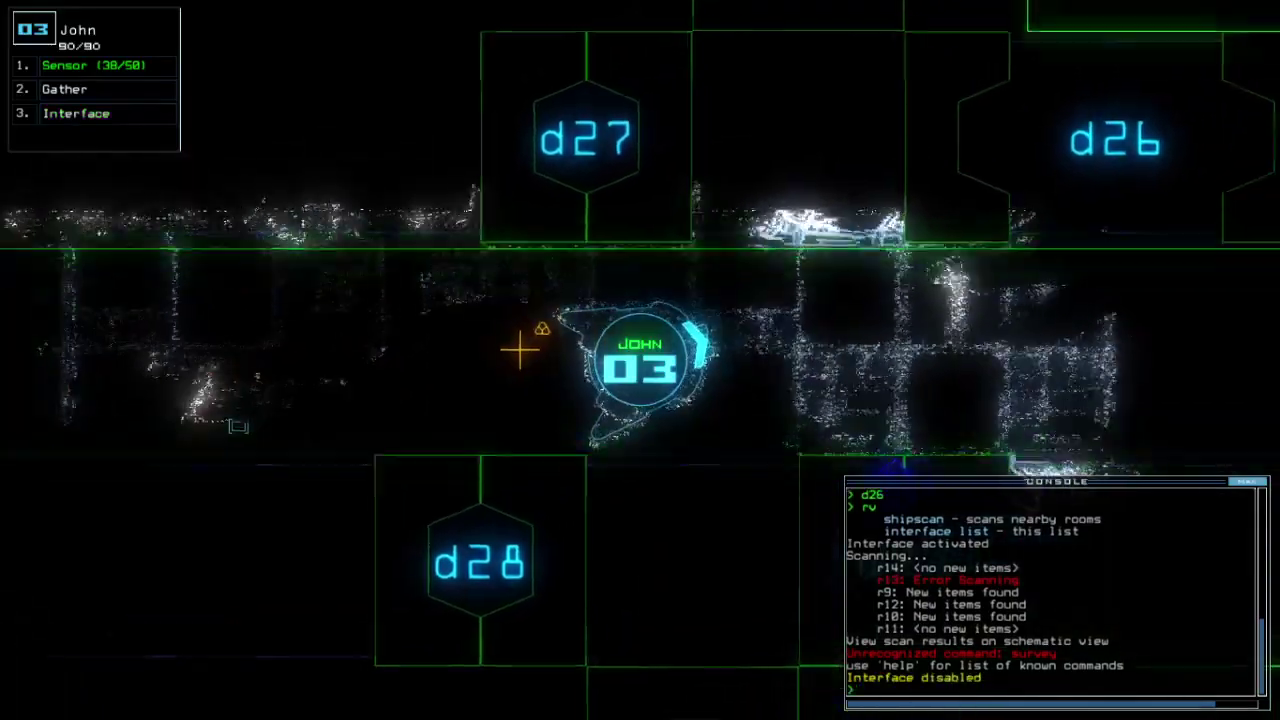
text(g)
key(Return)
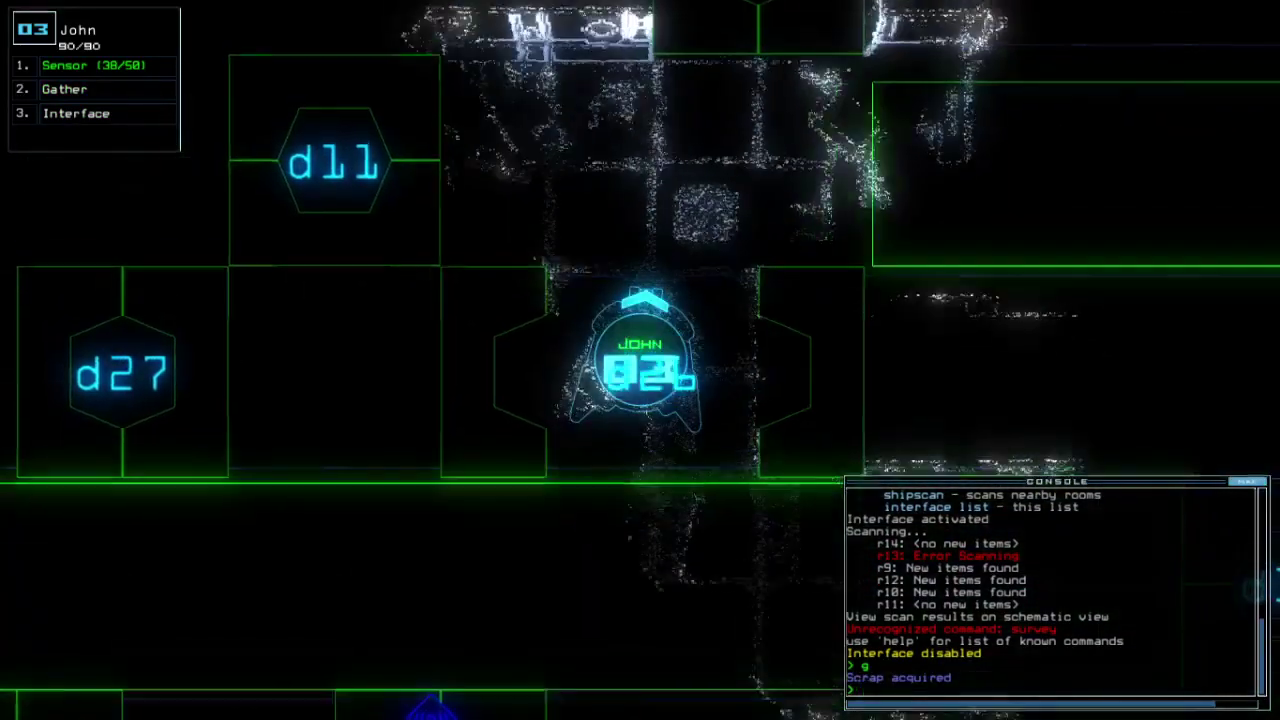
text(d26)
key(Return)
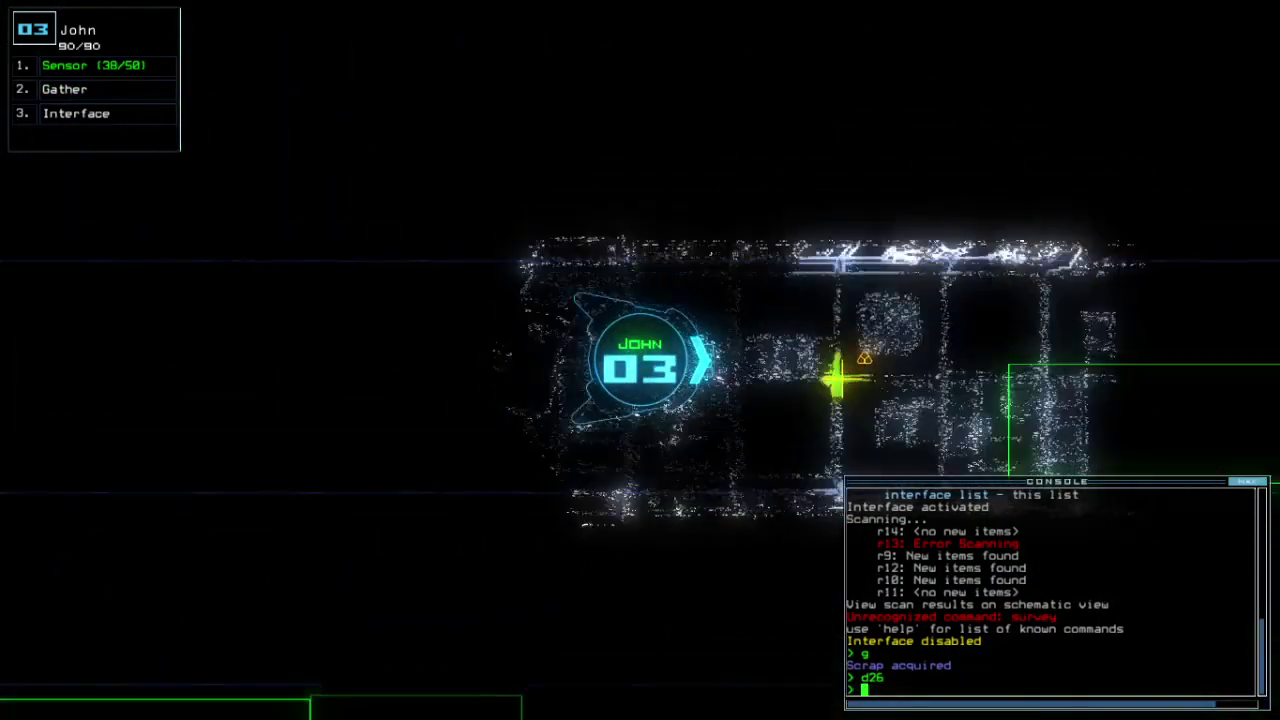
text(g)
key(Return)
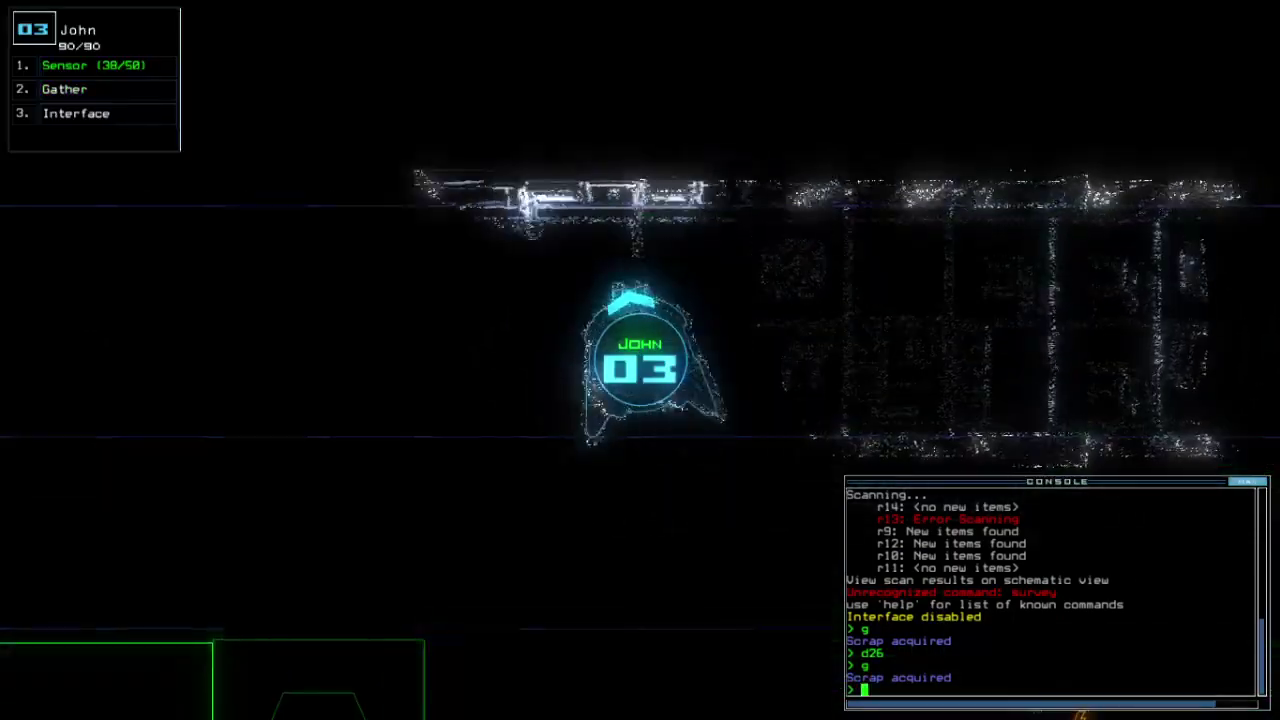
text(d22)
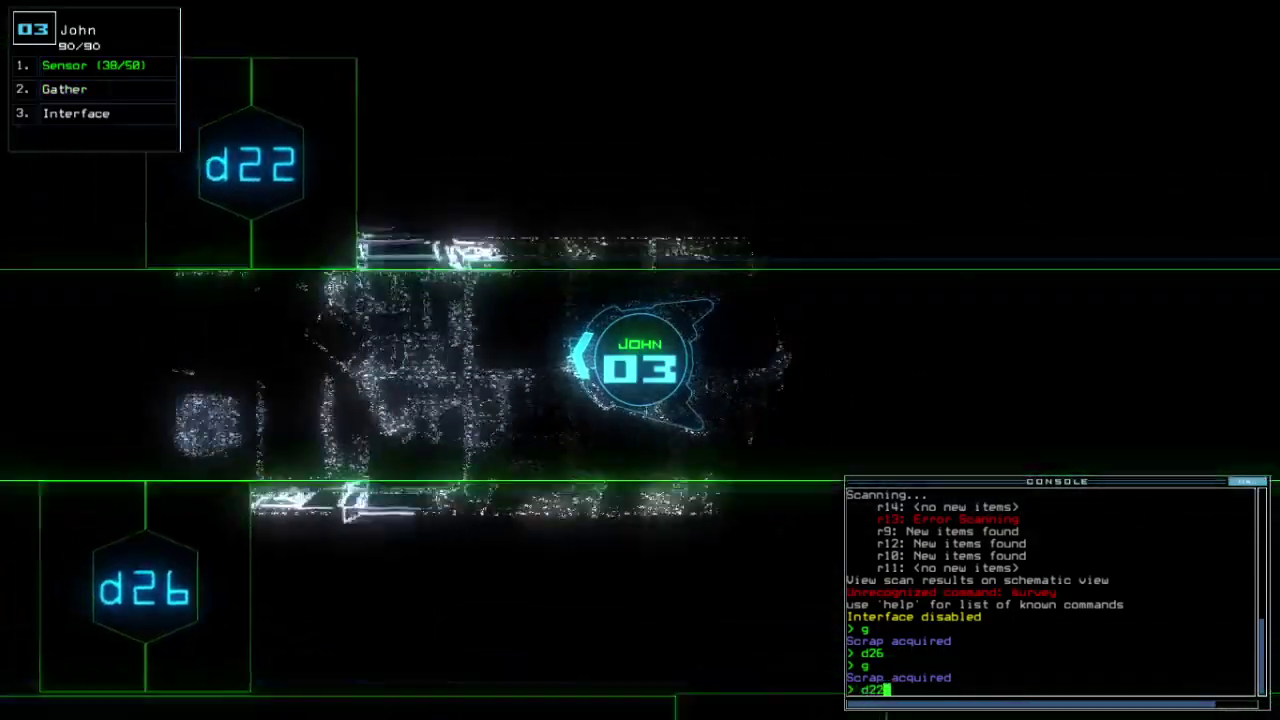
Step: Open d22, drop a motion sensor, scan, redock at airlock a4, and gather scrap
key(Return)
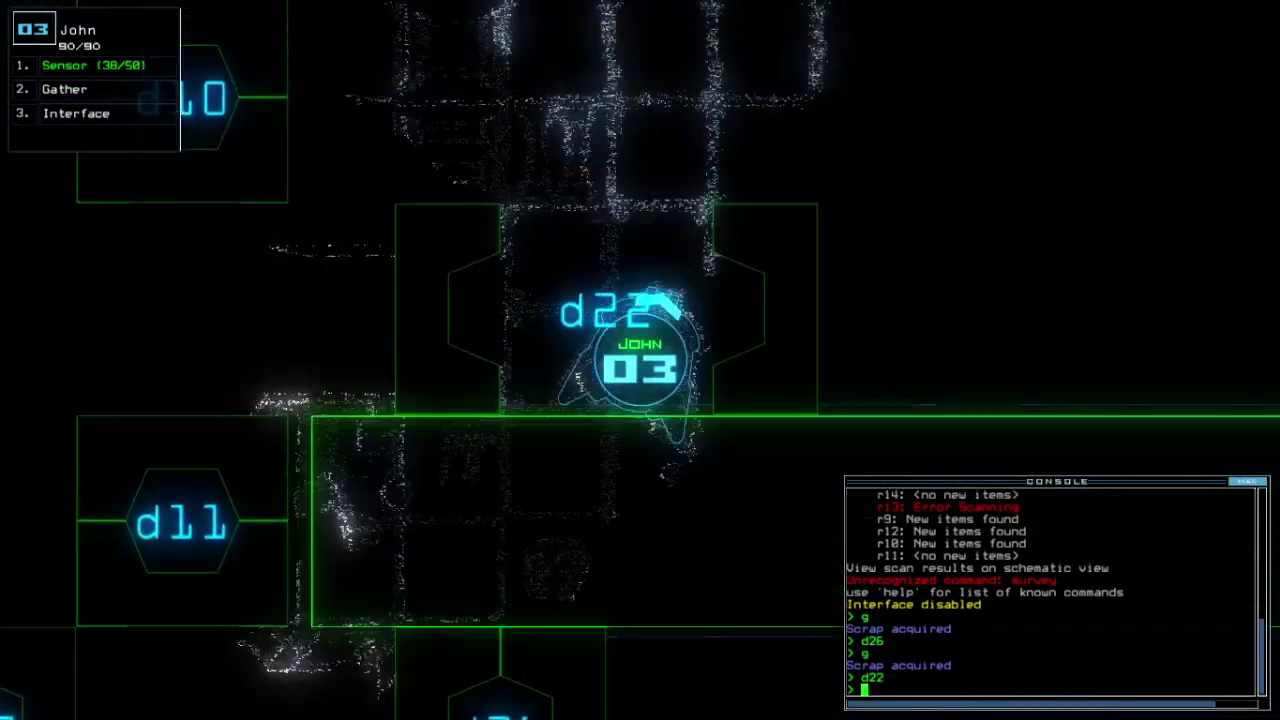
text(ss)
key(Return)
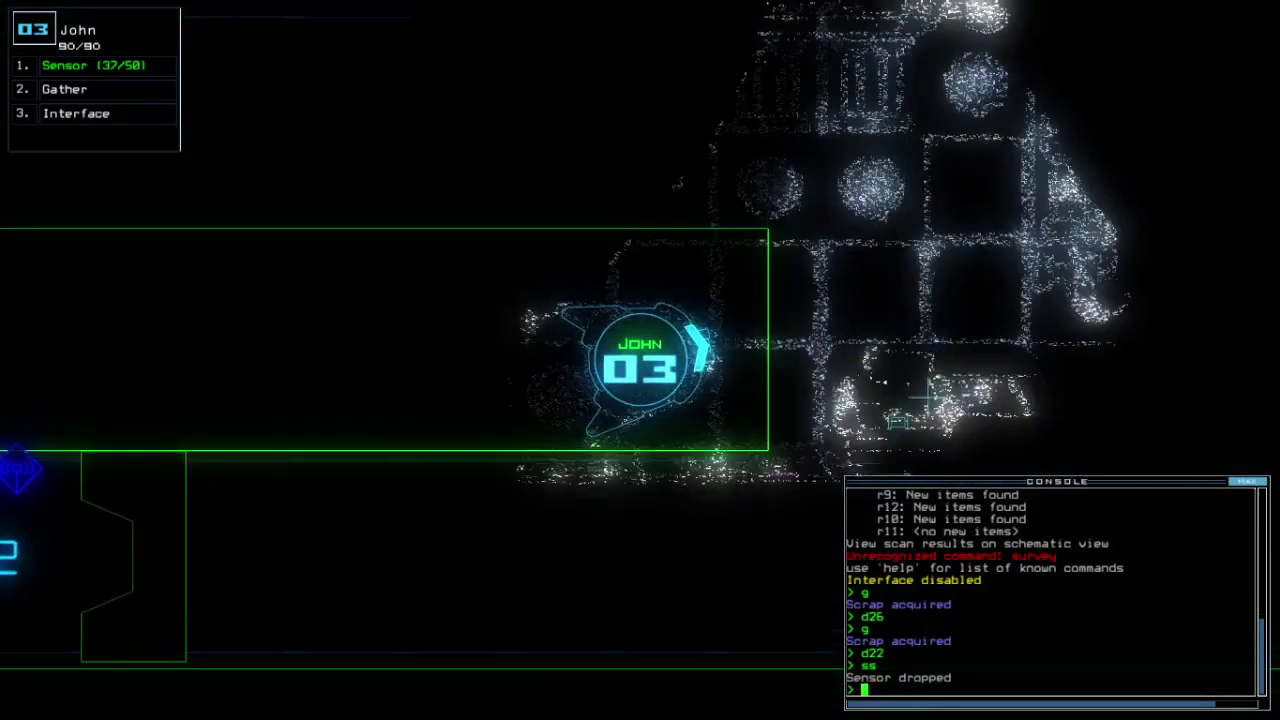
text(rv)
key(Return)
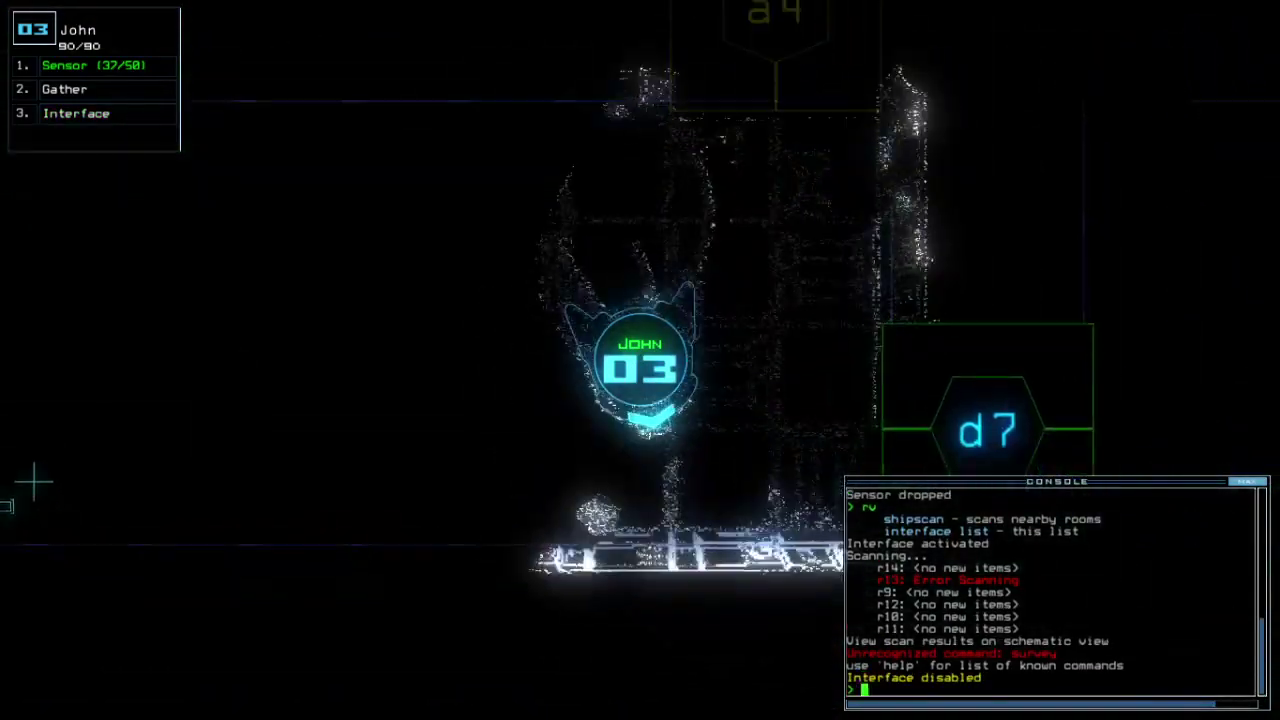
key(Tab)
key(Tab)
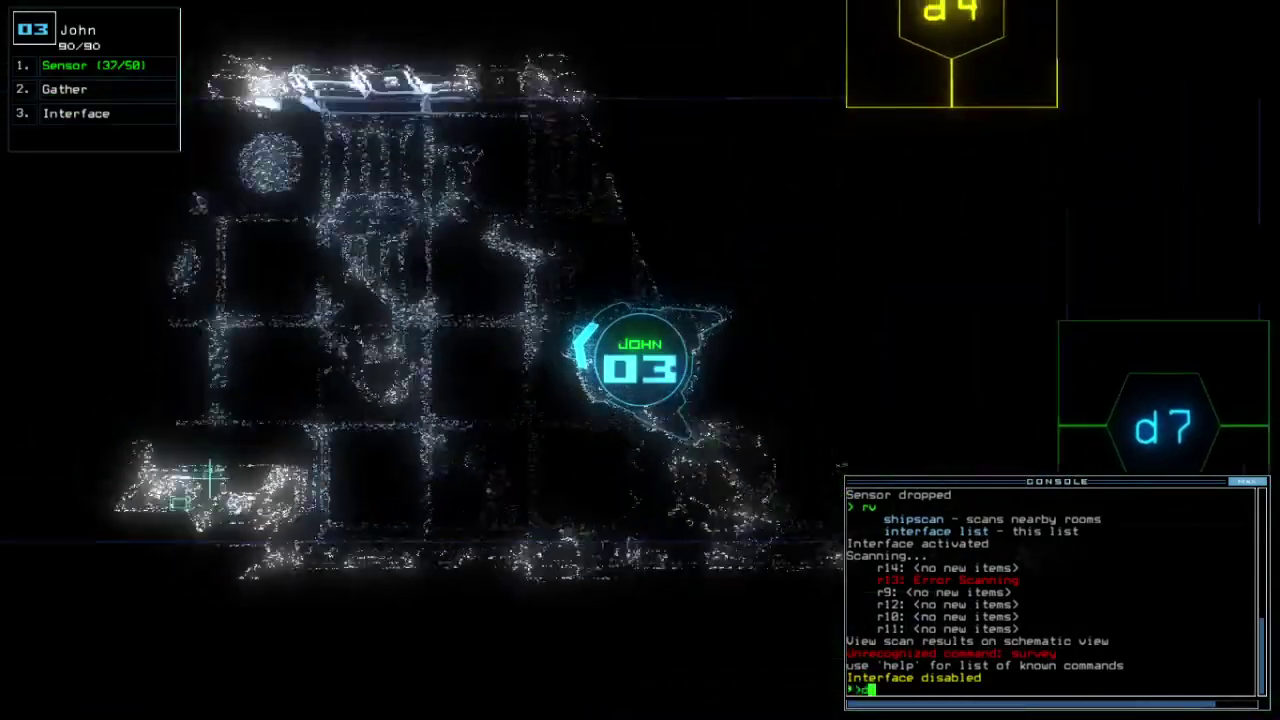
text(dd a4)
key(Return)
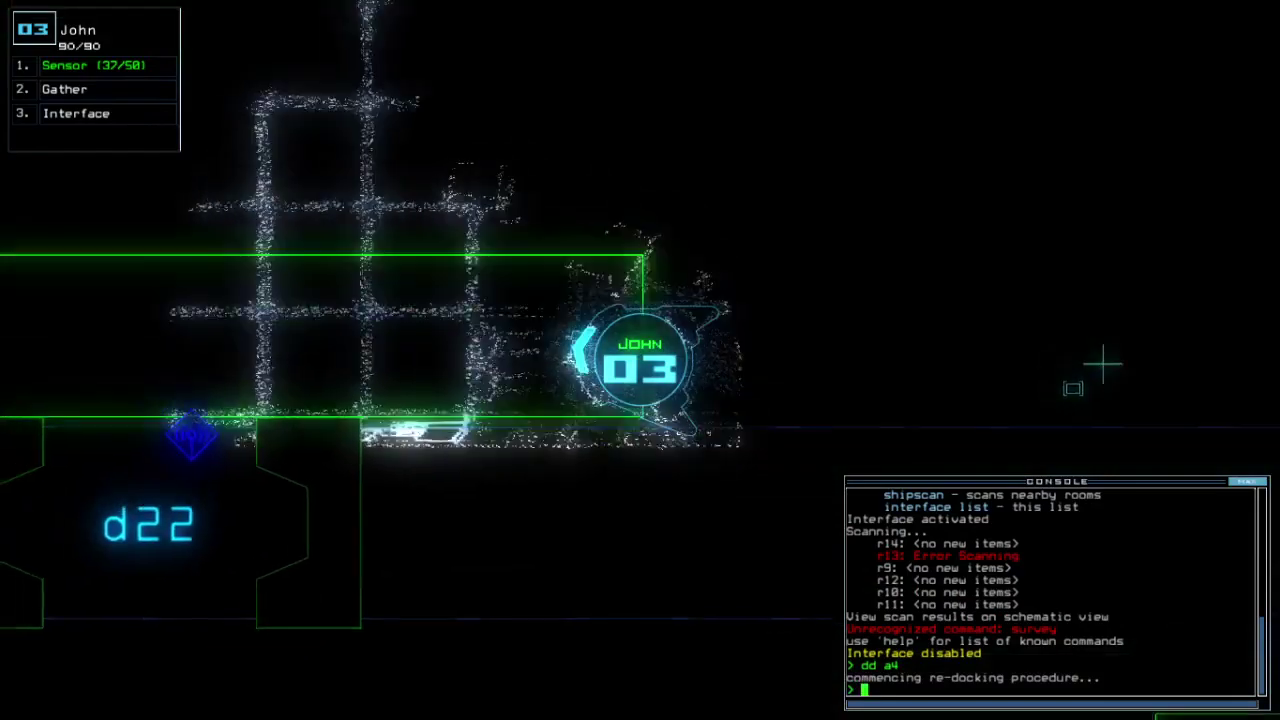
text(arr ;back 2)
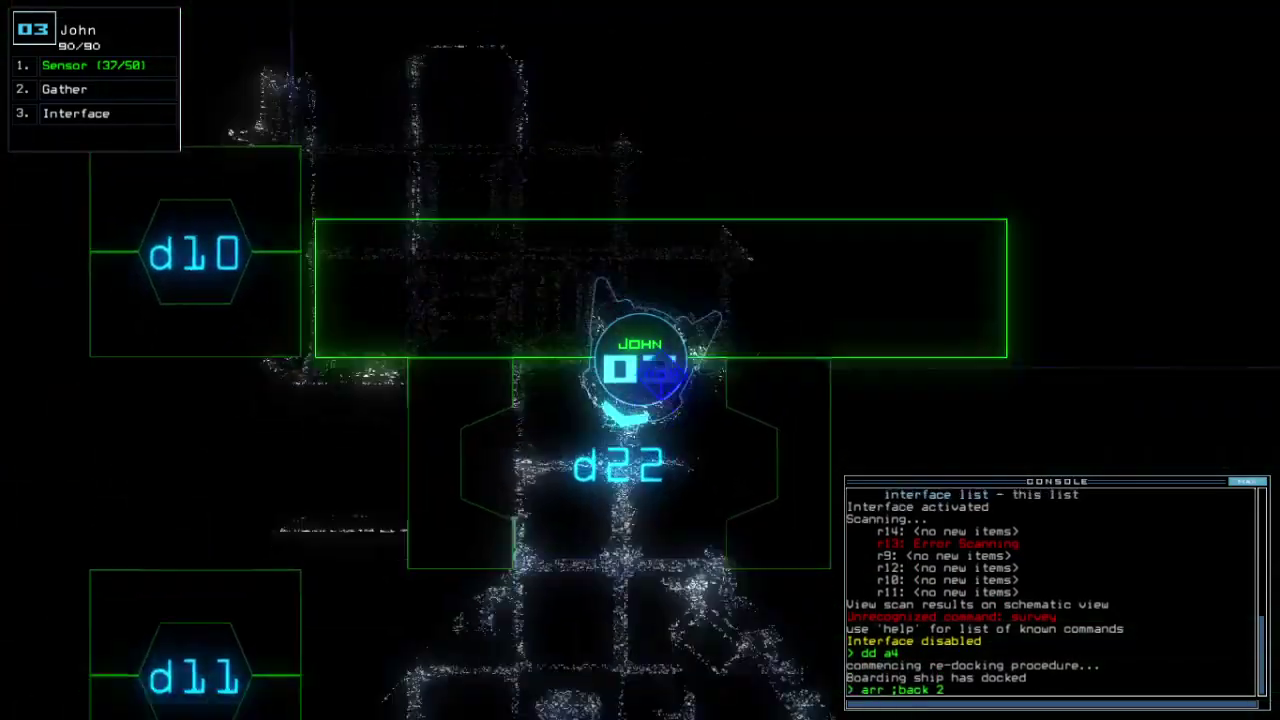
text(d22)
key(Return)
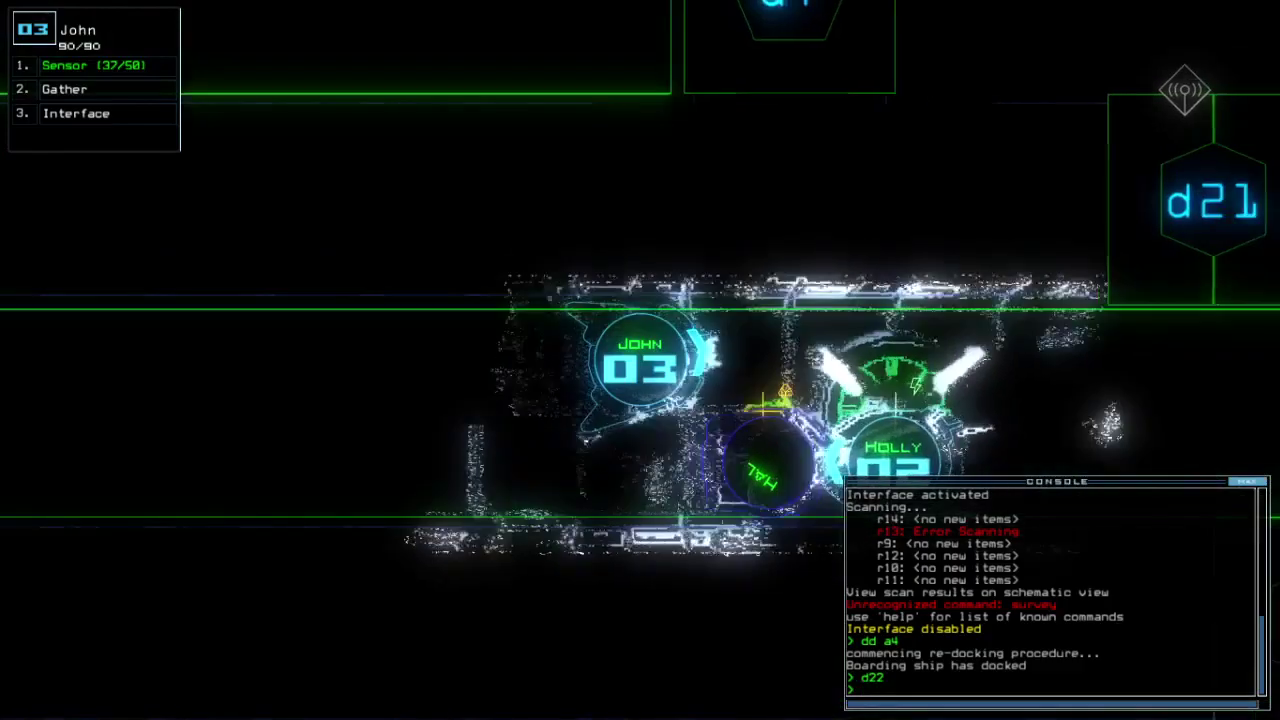
text(g)
key(Return)
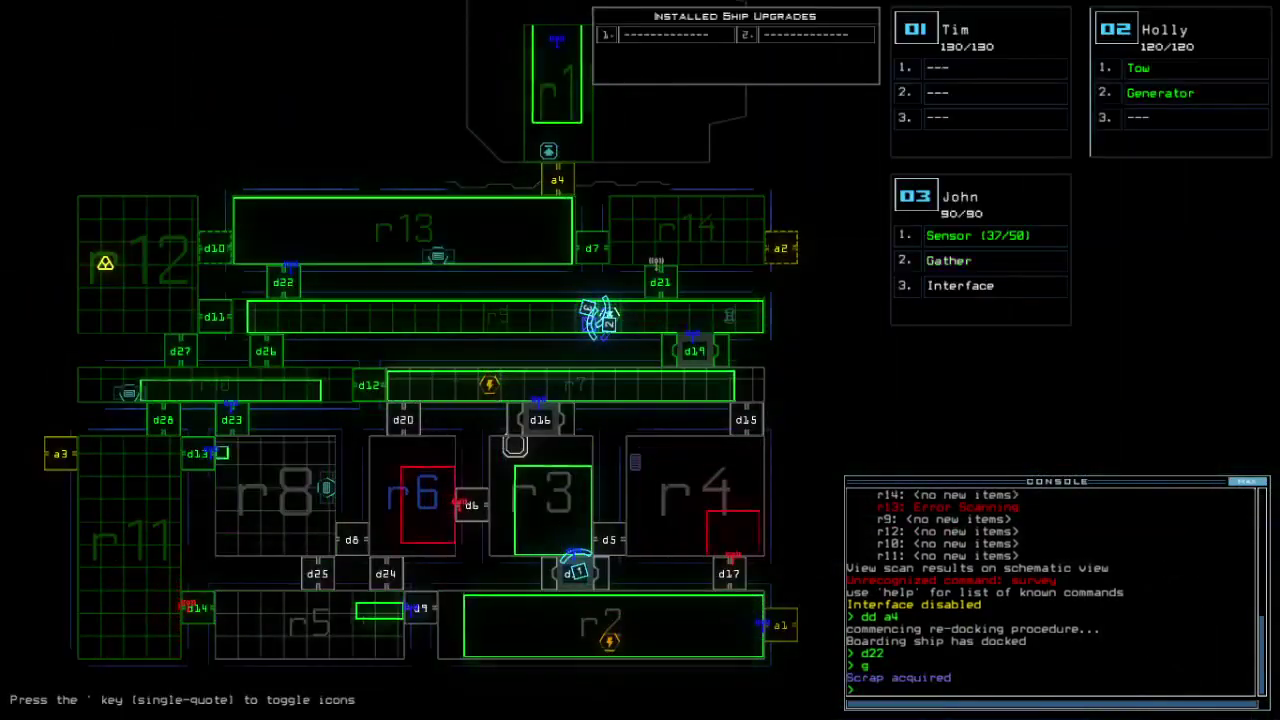
text(sa 2)
Step: Swap modules between John and HAL, open door d22, and drop a trap
key(Return)
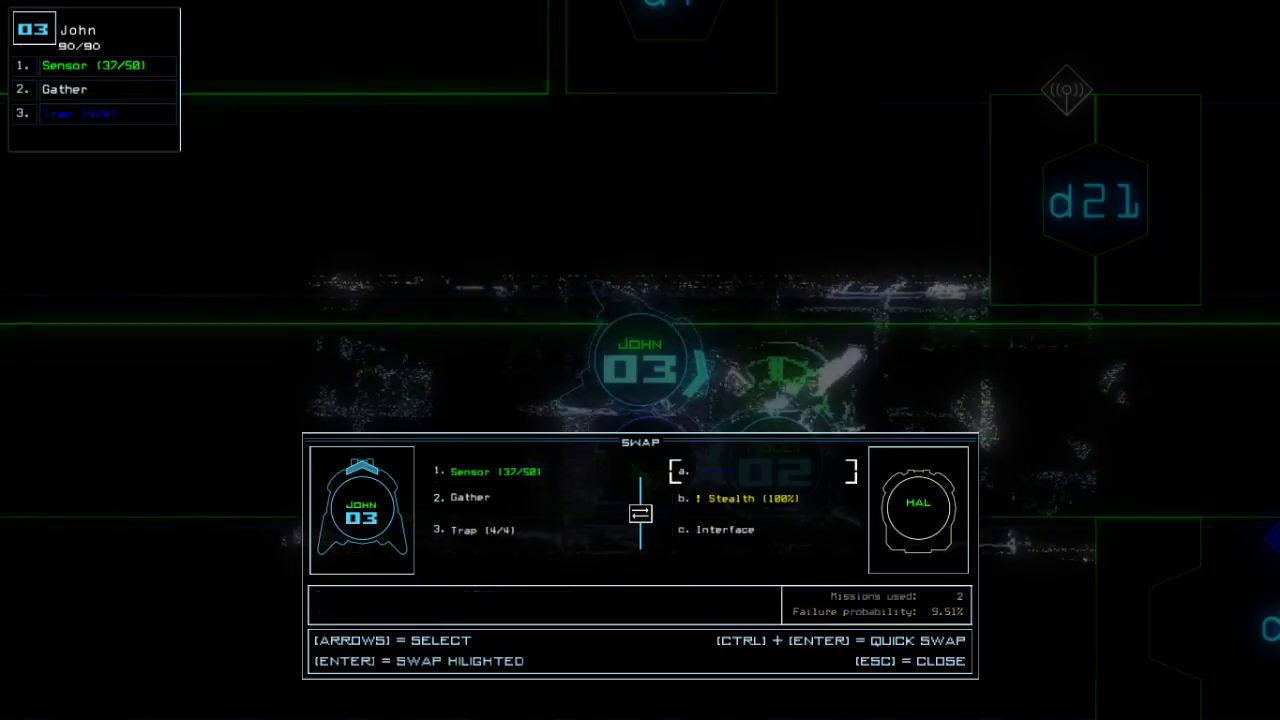
key(Escape)
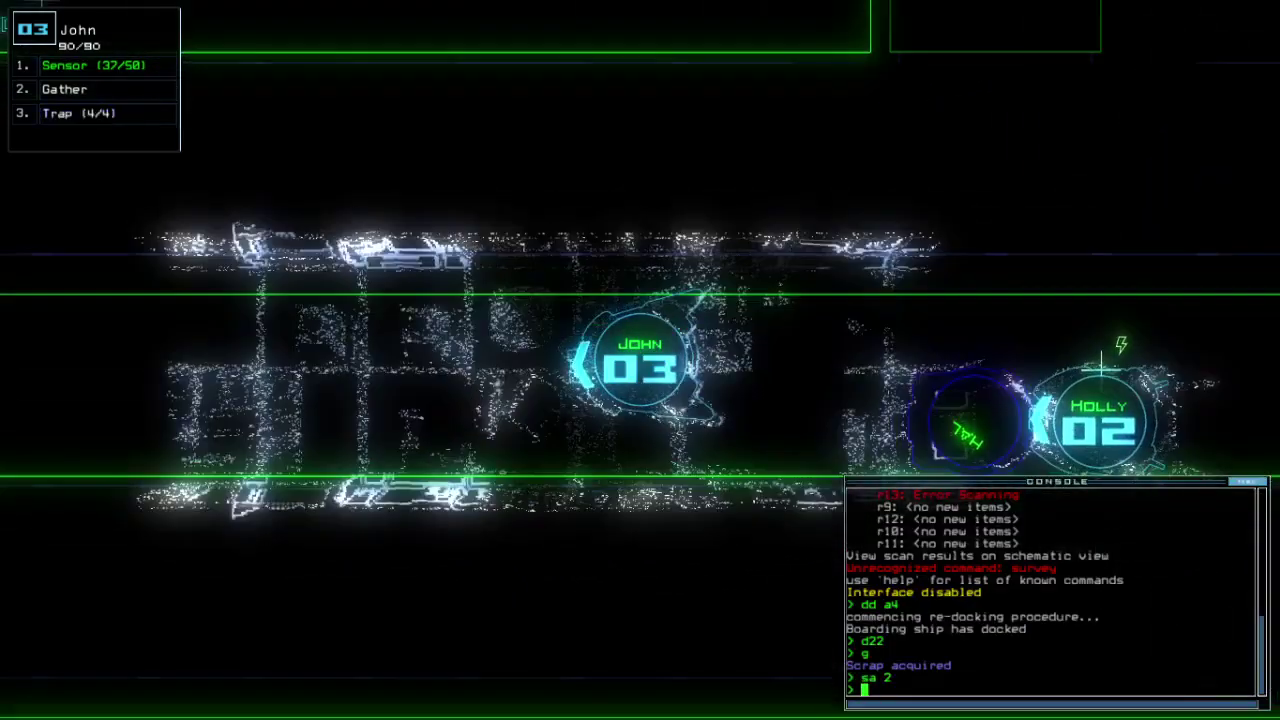
key(Left)
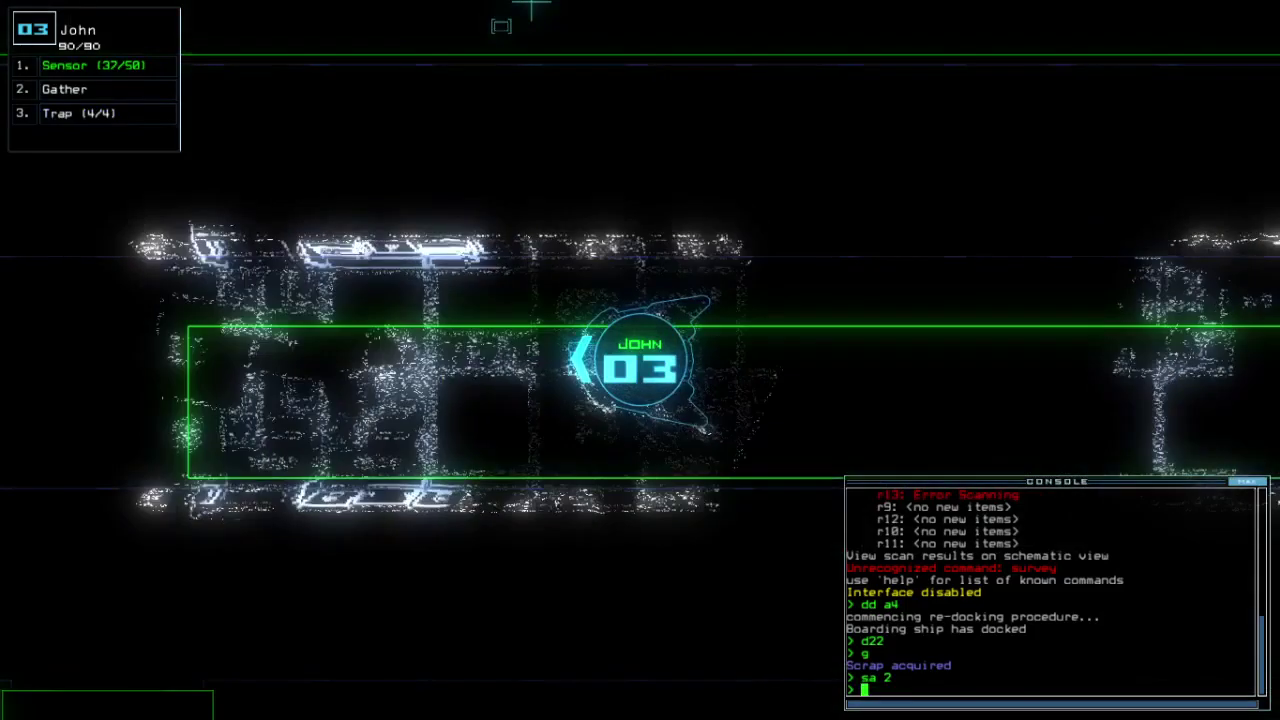
key(Left)
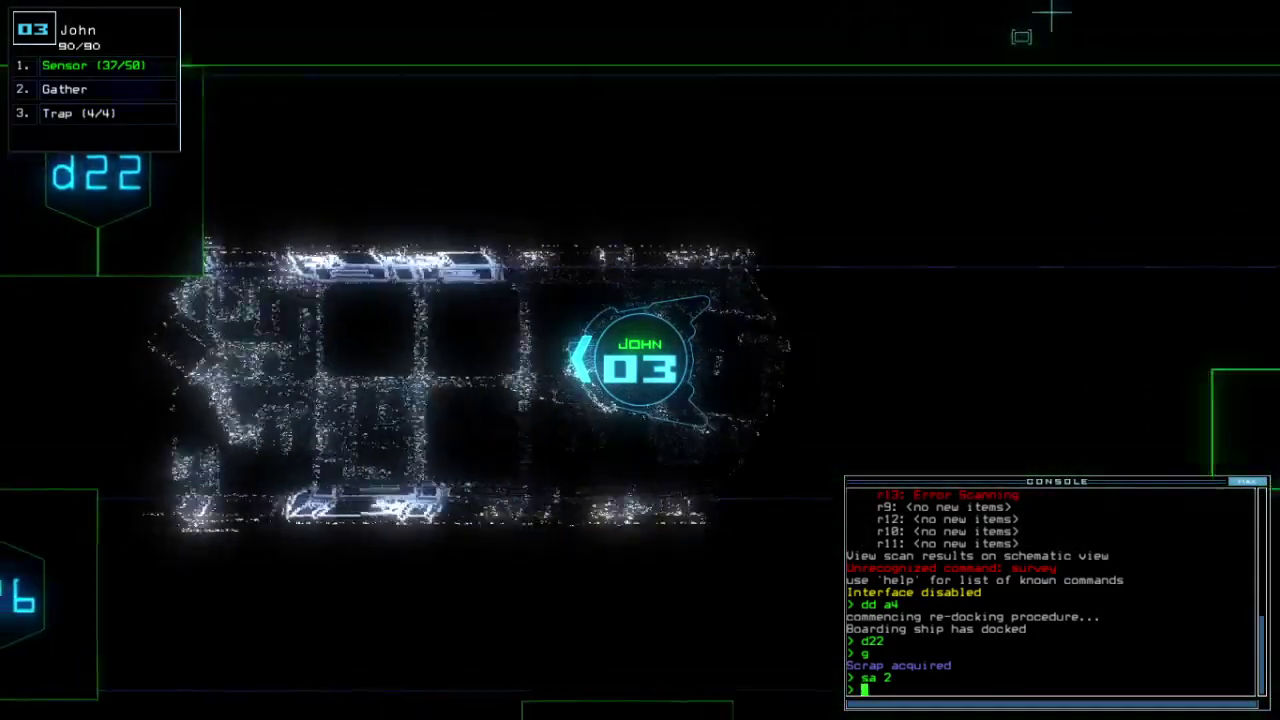
text(d22)
key(Return)
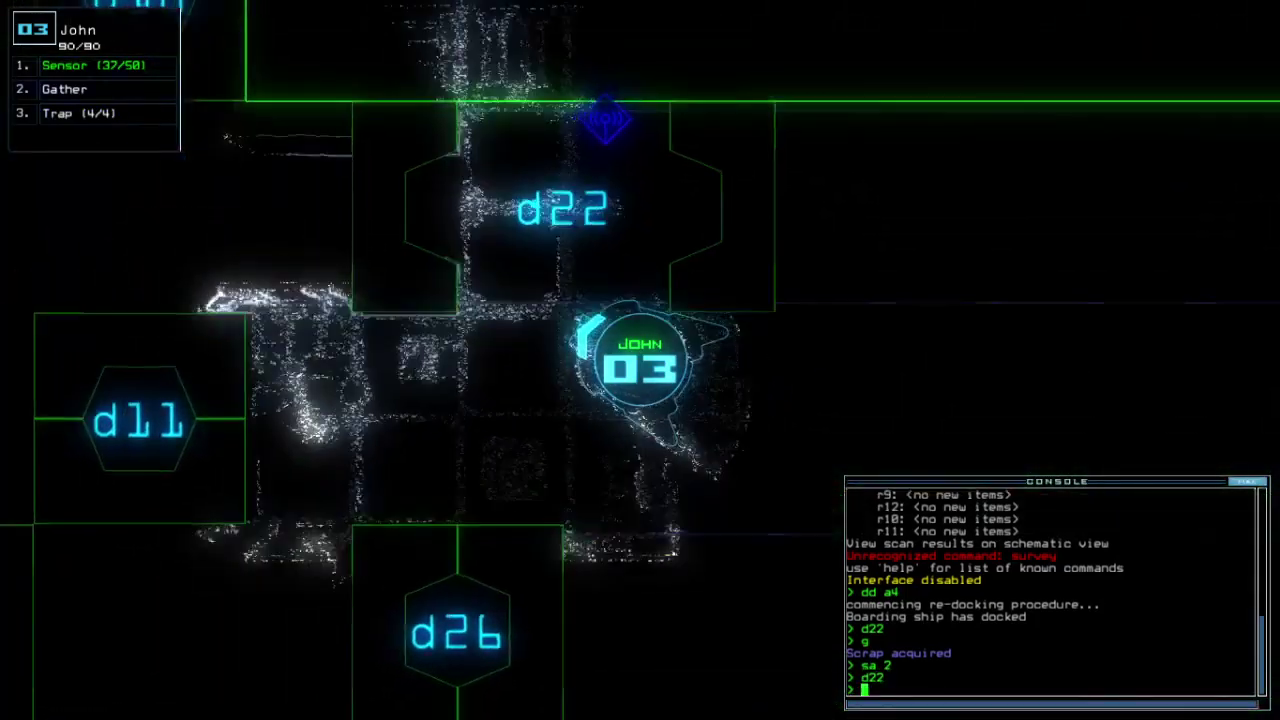
text(trap)
key(Return)
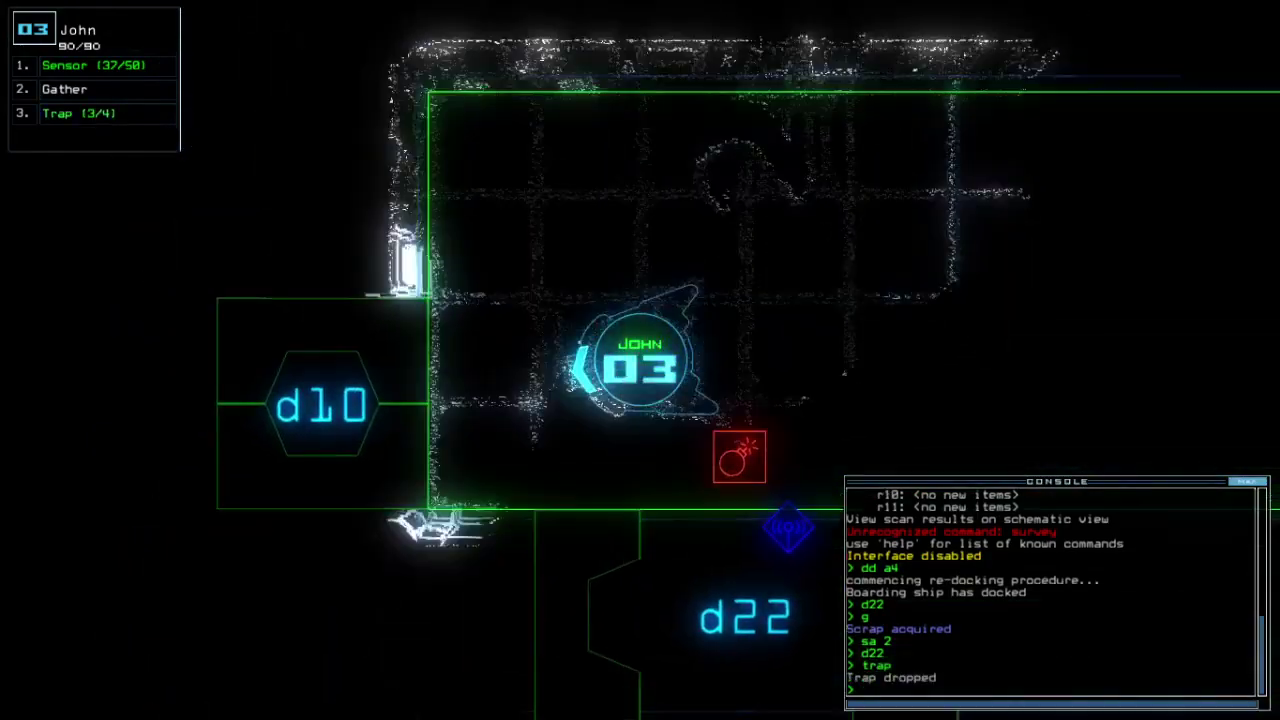
Step: Open door d10, drop a sensor (36/50 left), and collect nearby scrap
key(Tab)
key(Tab)
text(d10)
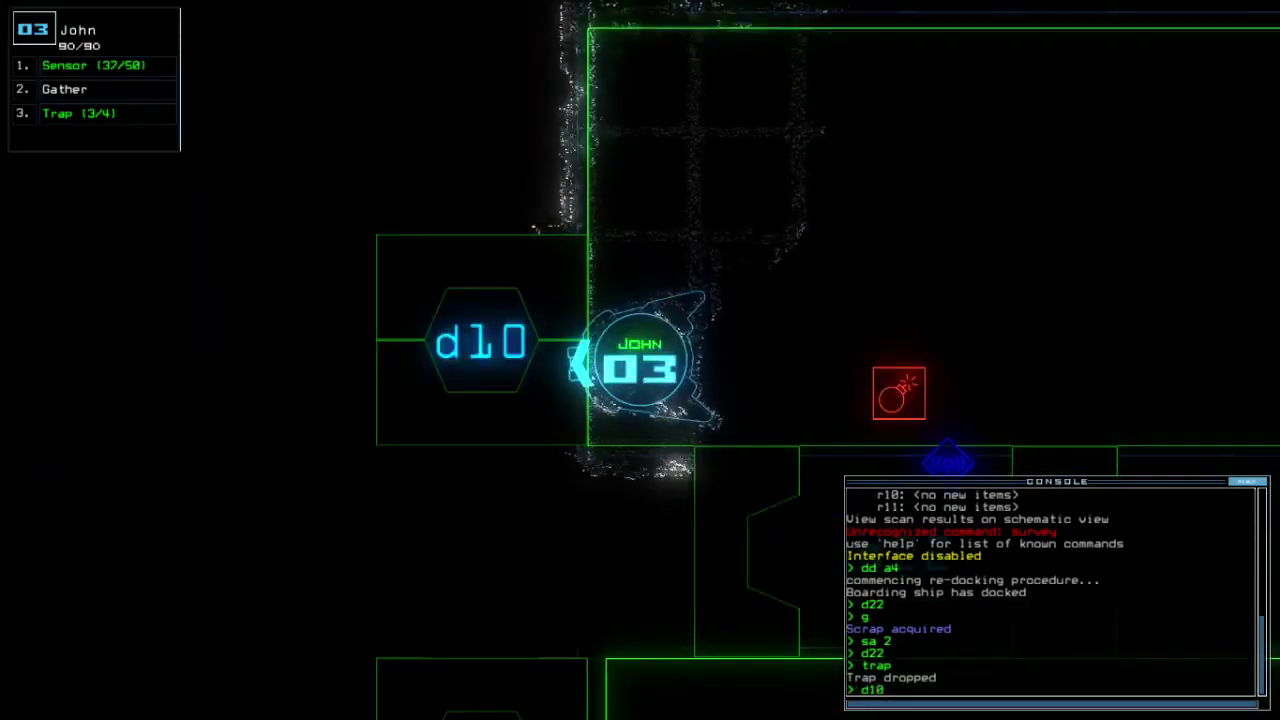
key(Return)
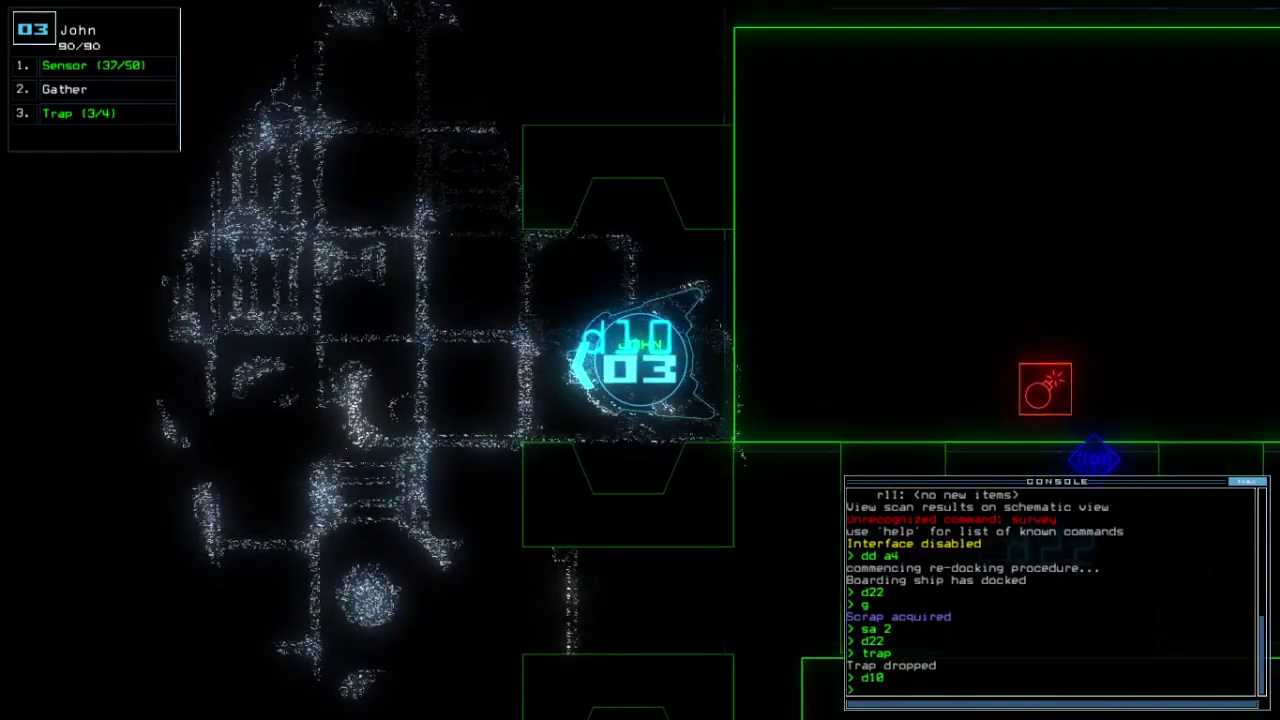
text(ss)
key(Return)
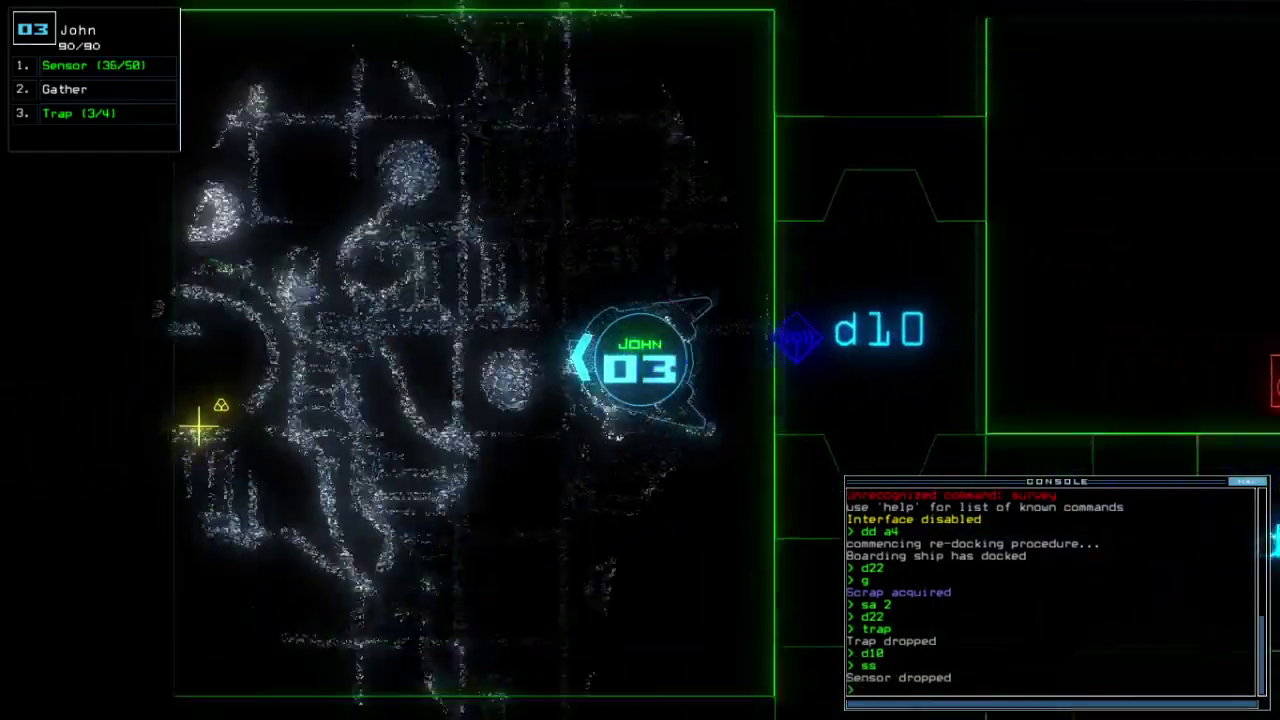
text(g)
key(Return)
text(c)
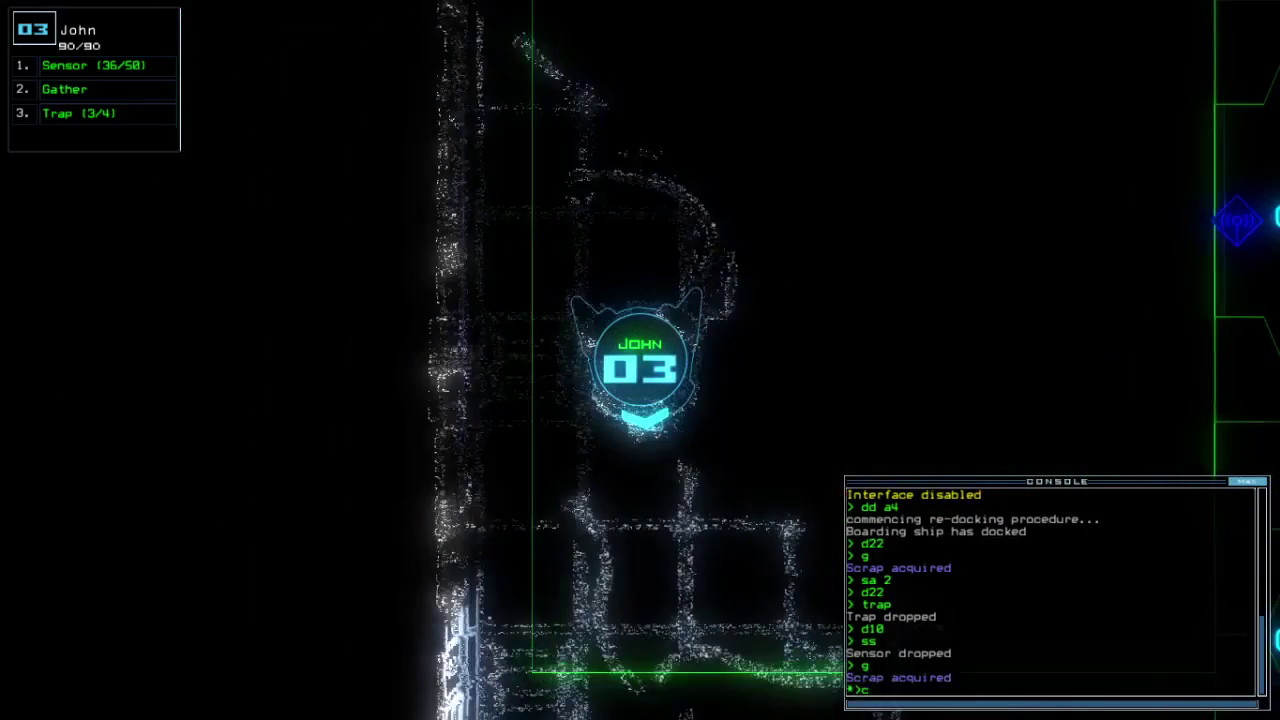
text(ccc)
Step: Shut the nearby doors and operate doors d7, d10 and d22
key(Return)
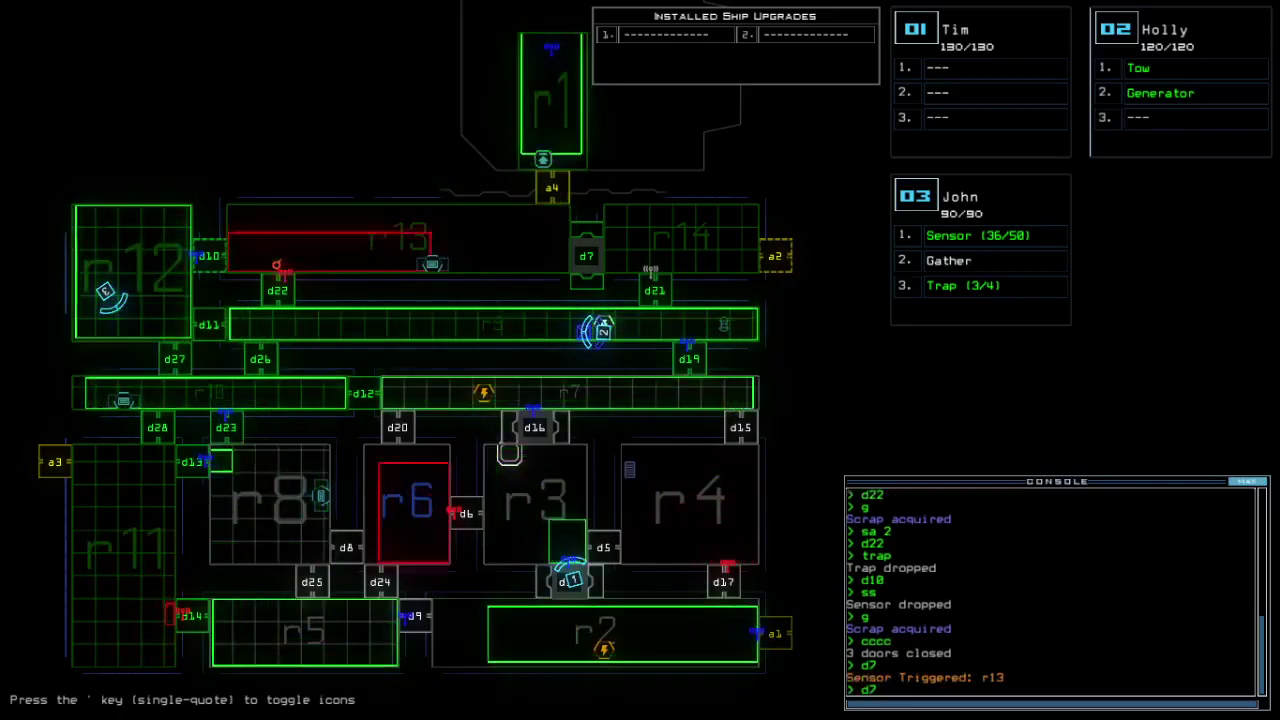
key(Return)
text(kk)
key(Return)
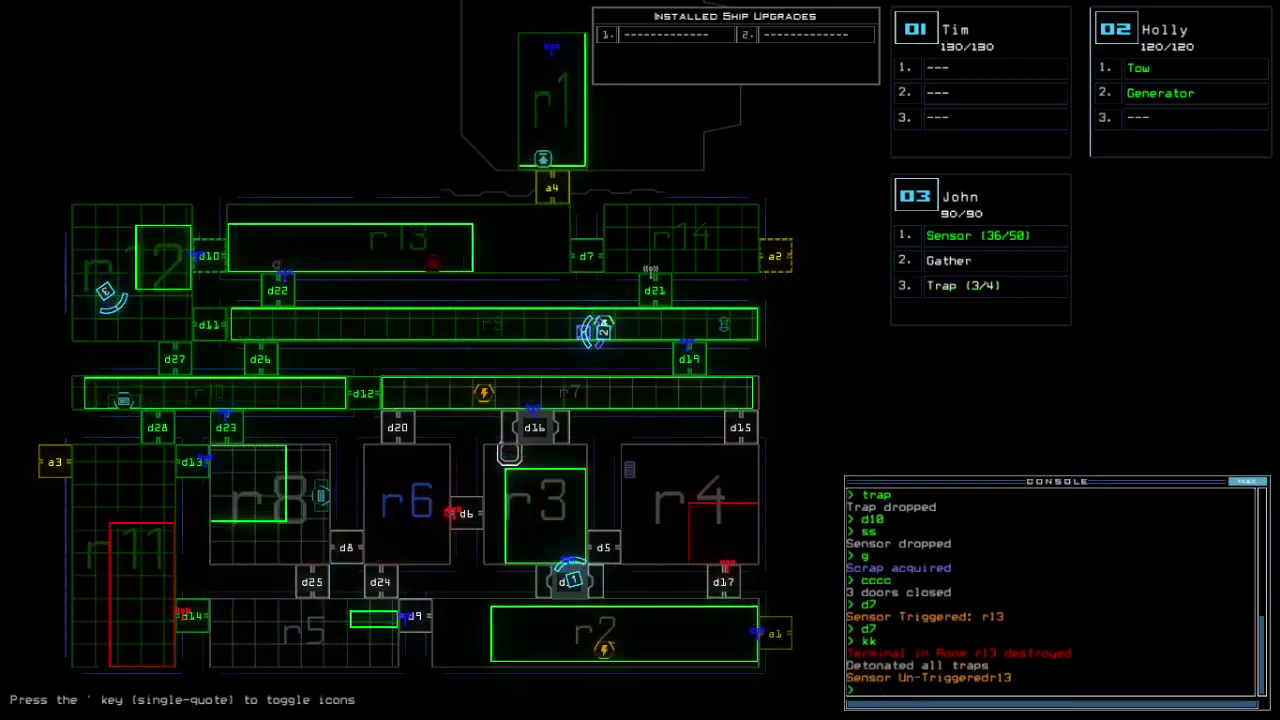
text(3)
text(d10)
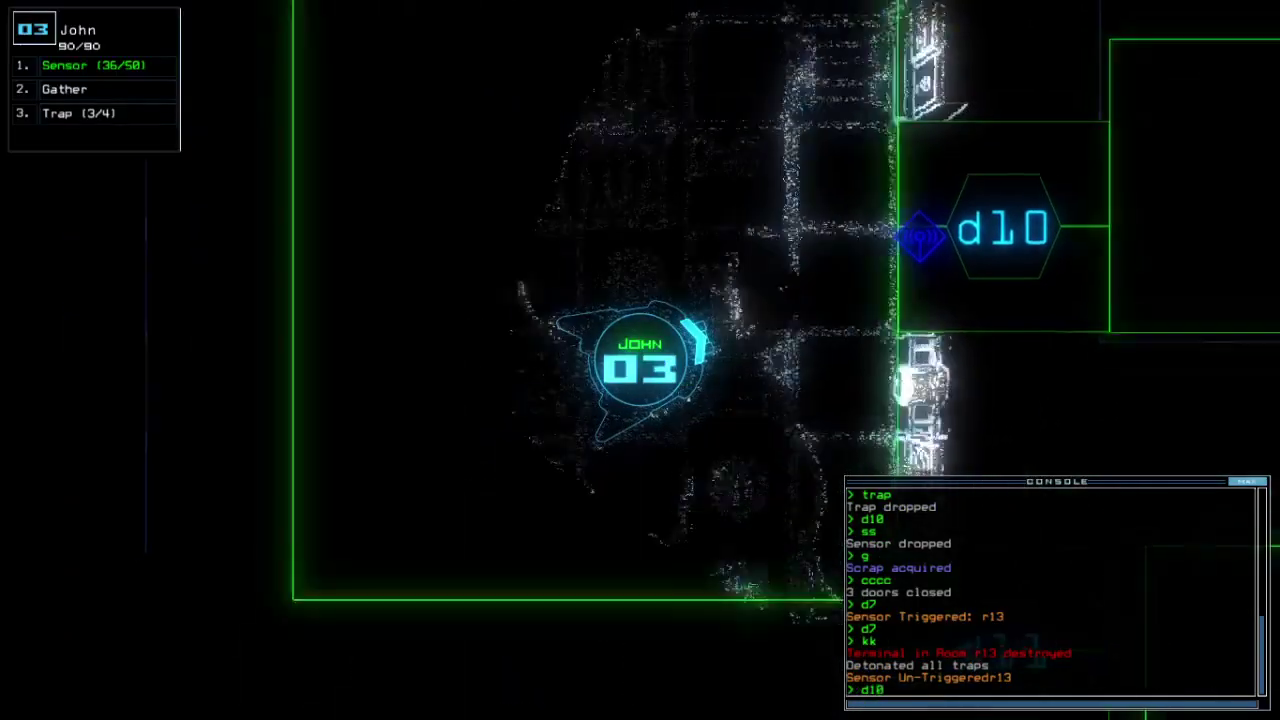
key(Return)
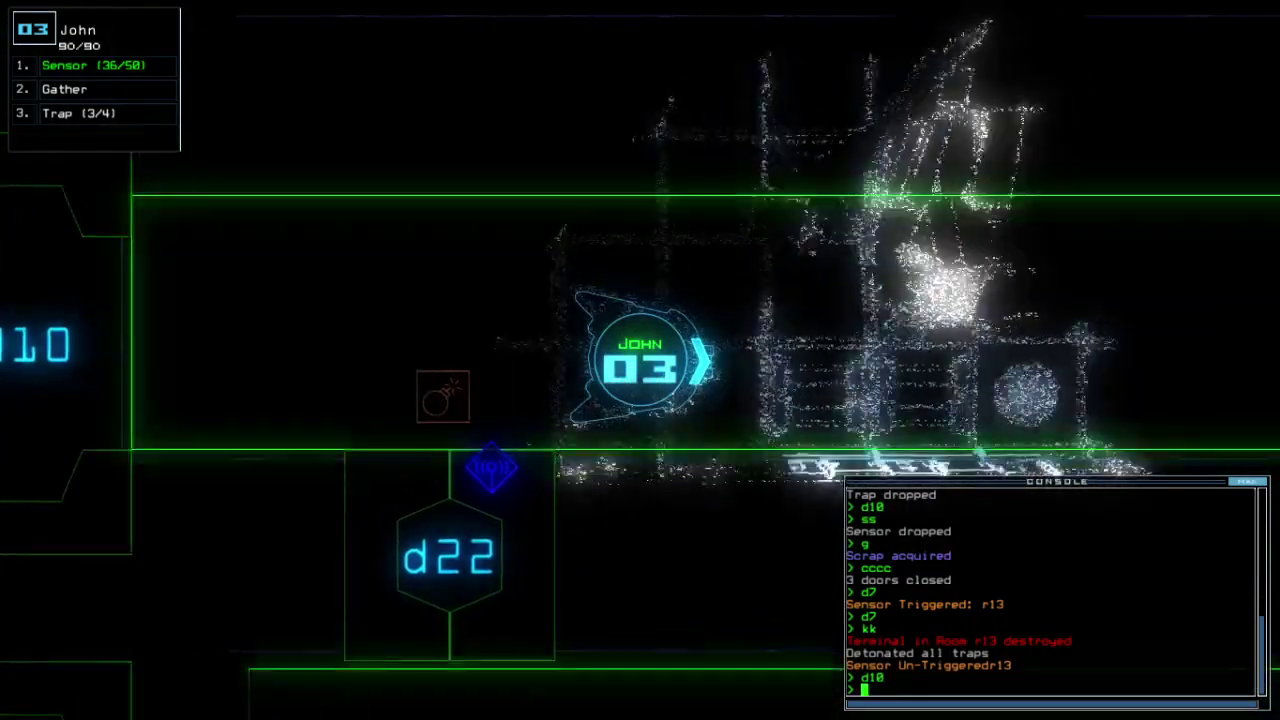
text(d22)
key(Return)
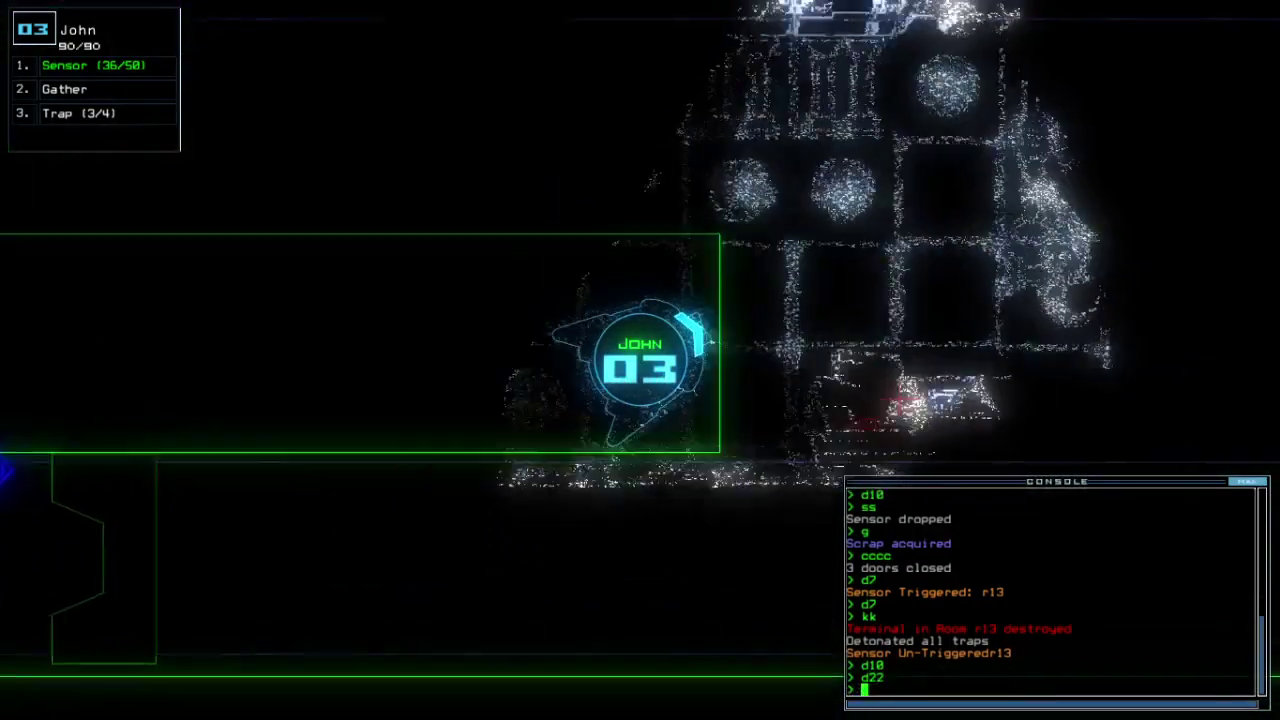
text(arr iback 2)
Step: Reopen the doors to r1, recall drone 2, and gather scrap twice
key(Return)
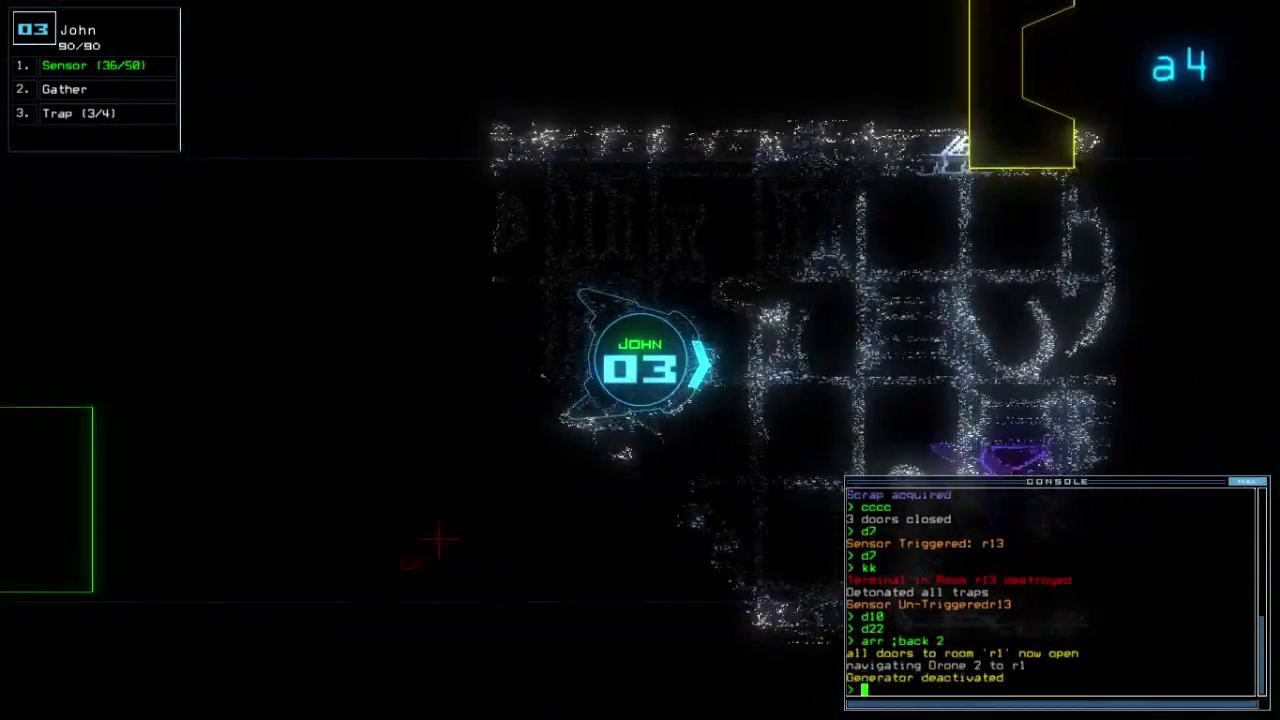
text(g)
key(Return)
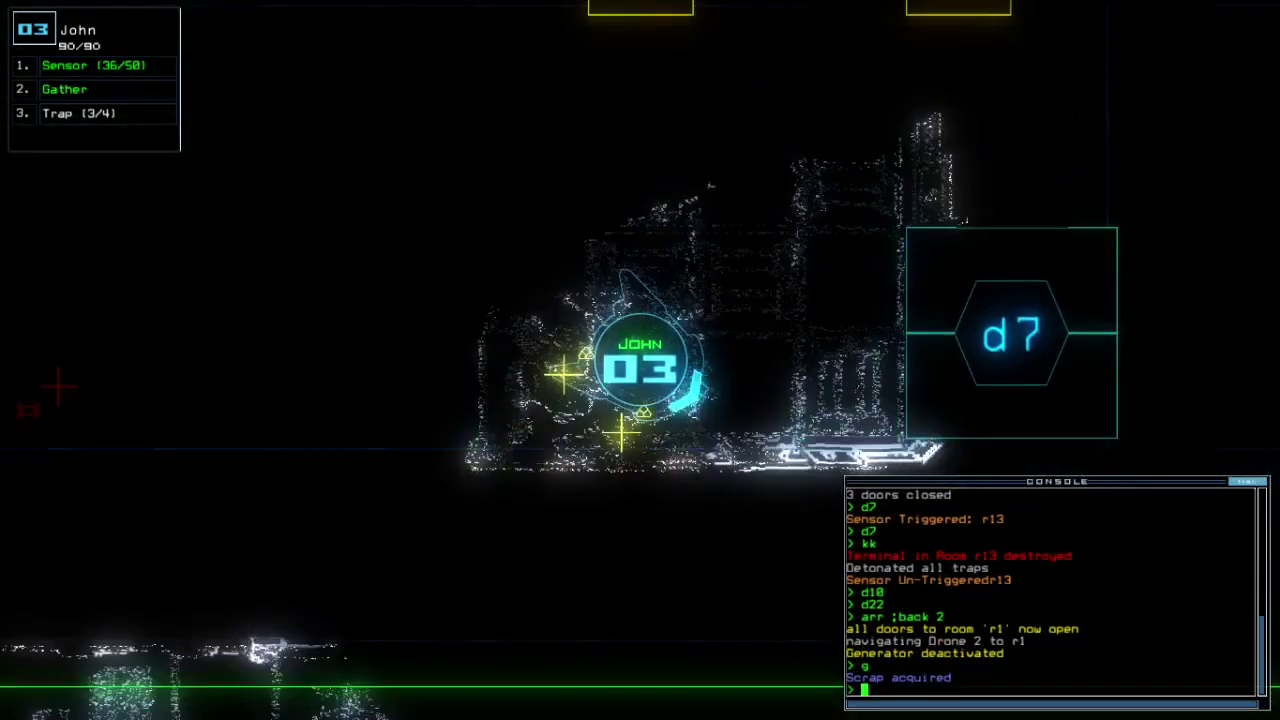
text(g)
key(Return)
key(Tab)
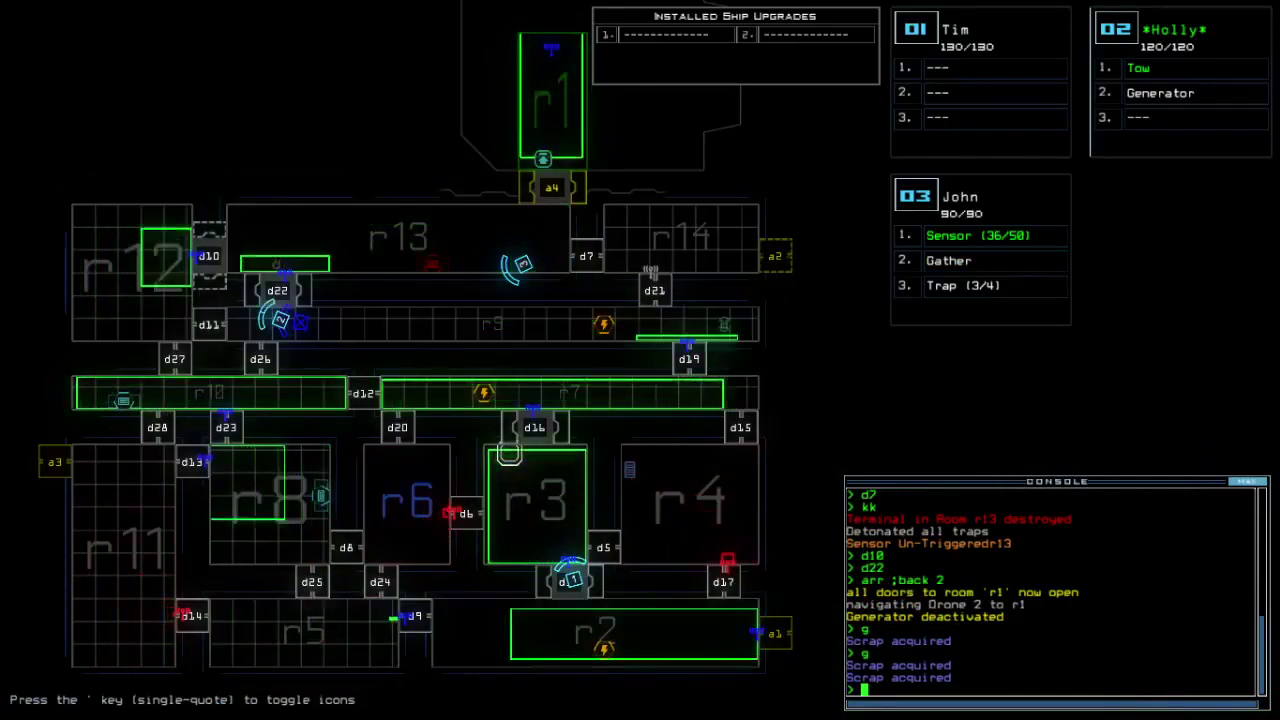
text(back 3)
Step: Send drone 3 back to r1 and move Interface into drone 2's empty slot
key(Return)
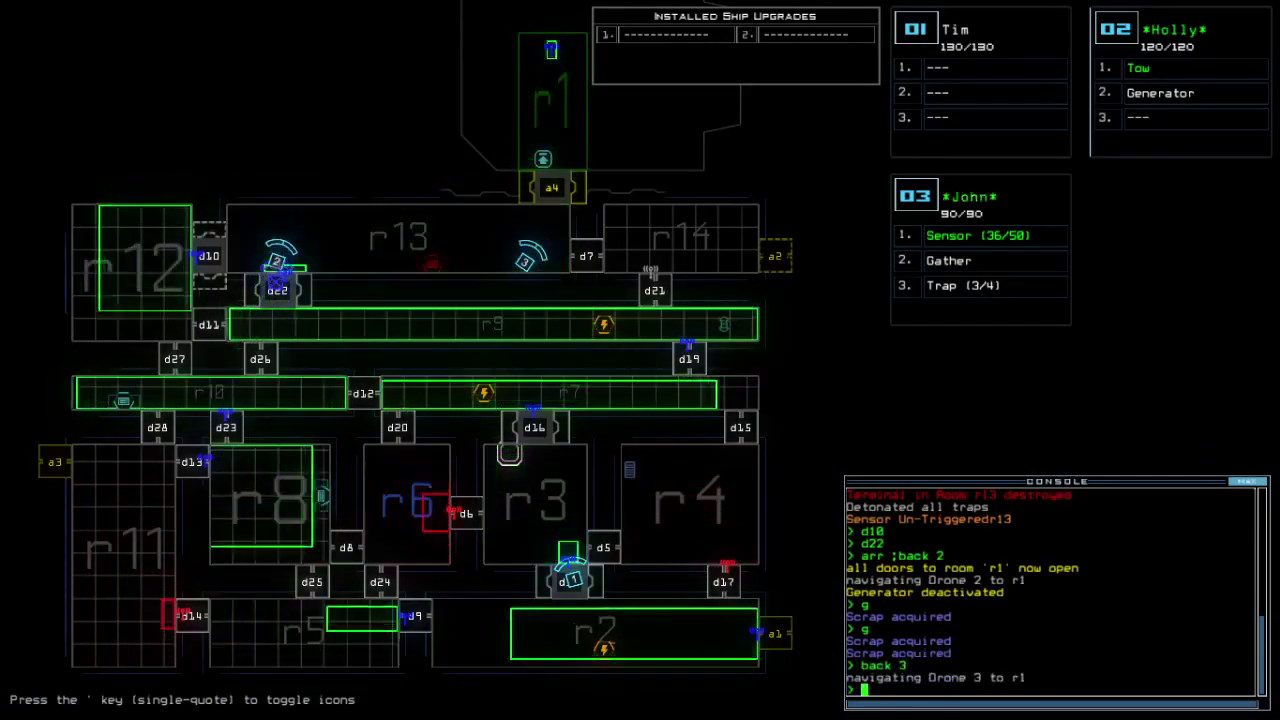
key(1)
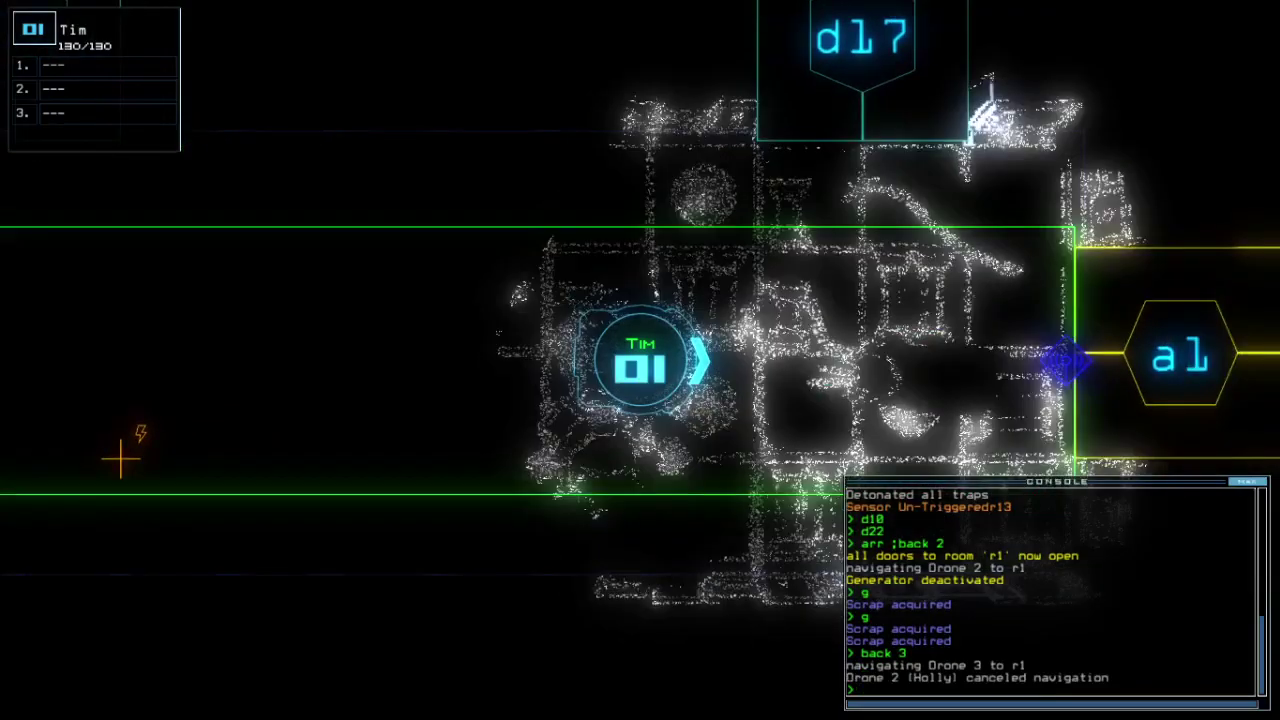
key(Tab)
text(2)
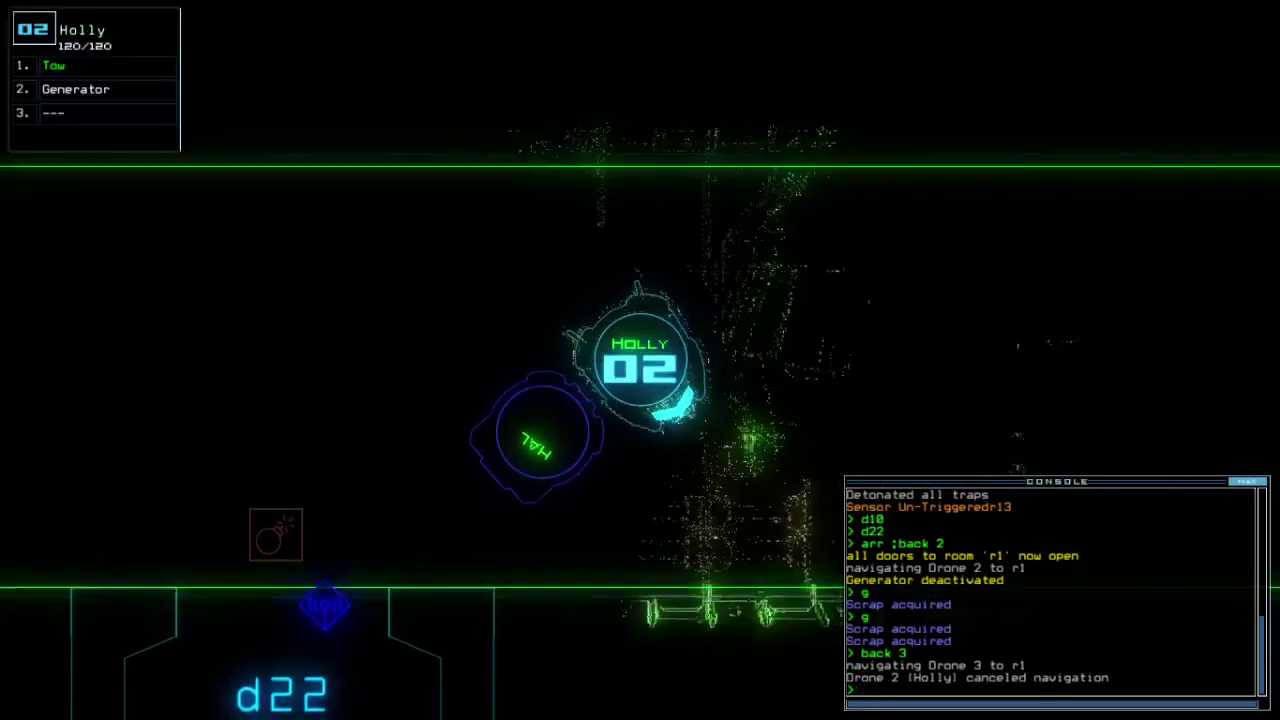
text(swap)
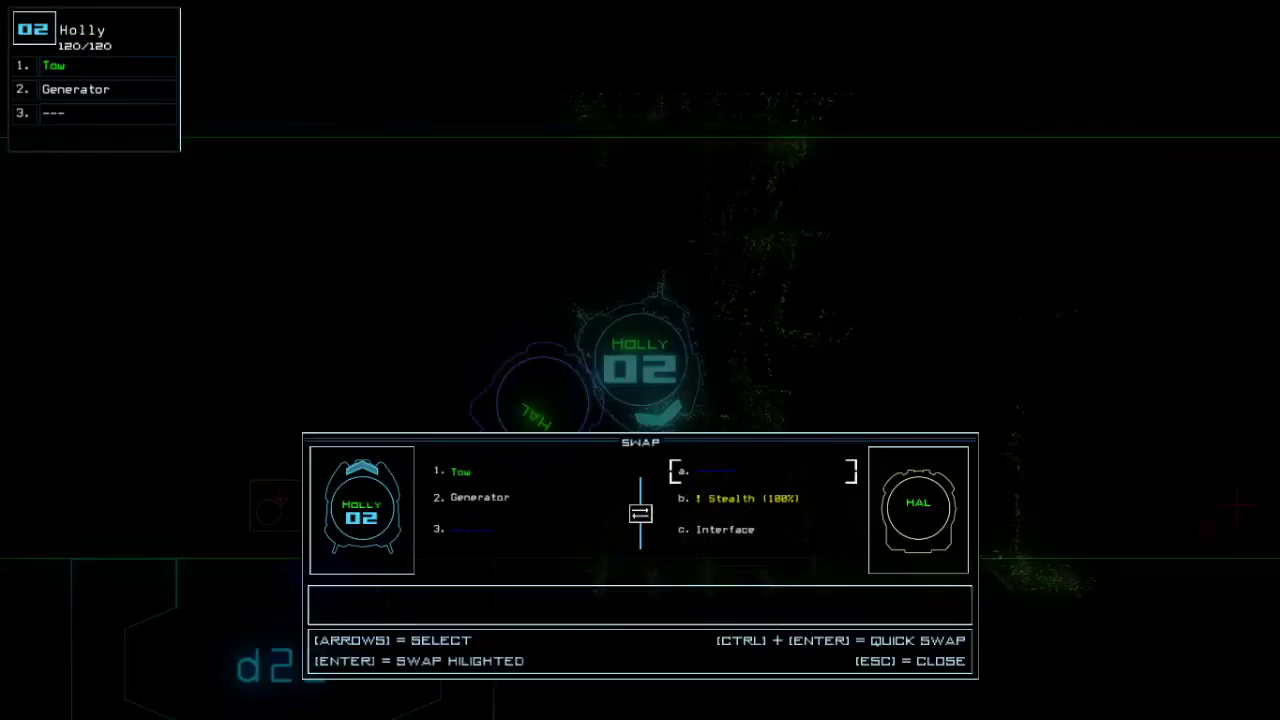
key(Return)
key(Right)
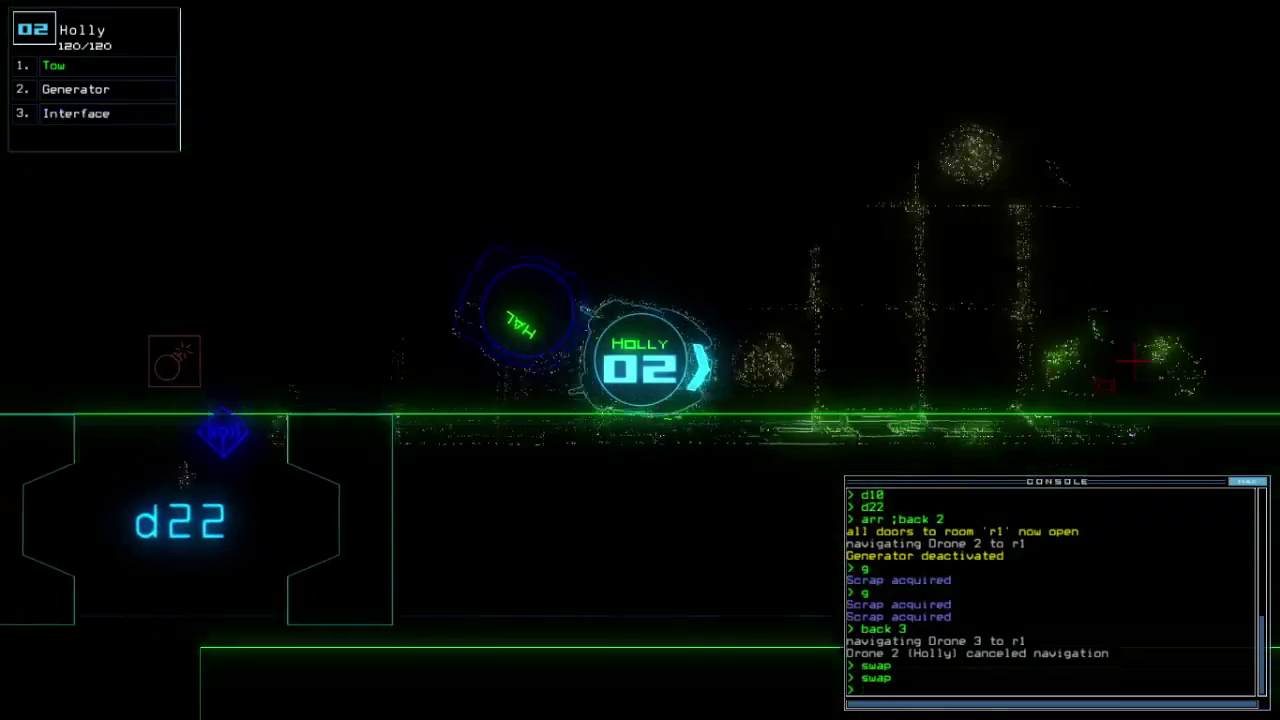
text(back)
Step: Send drone 2 back to r1 and stop it towing the salvaged drone
key(Return)
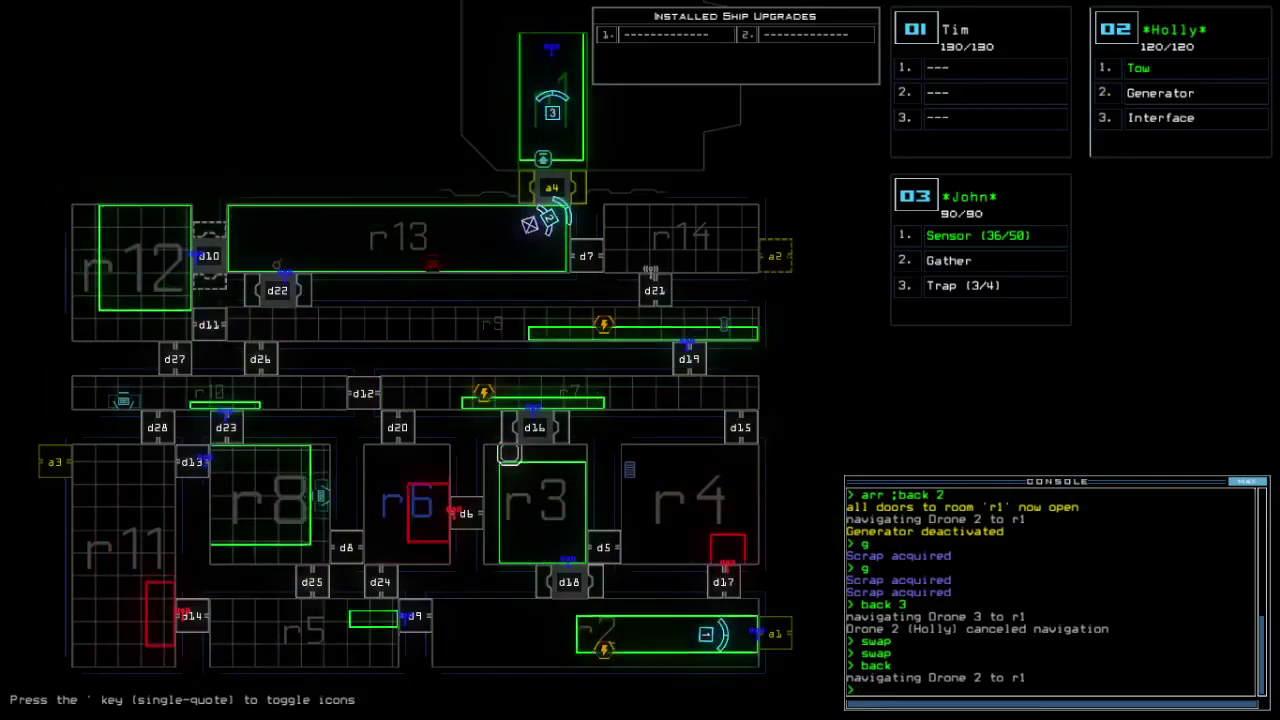
key(Tab)
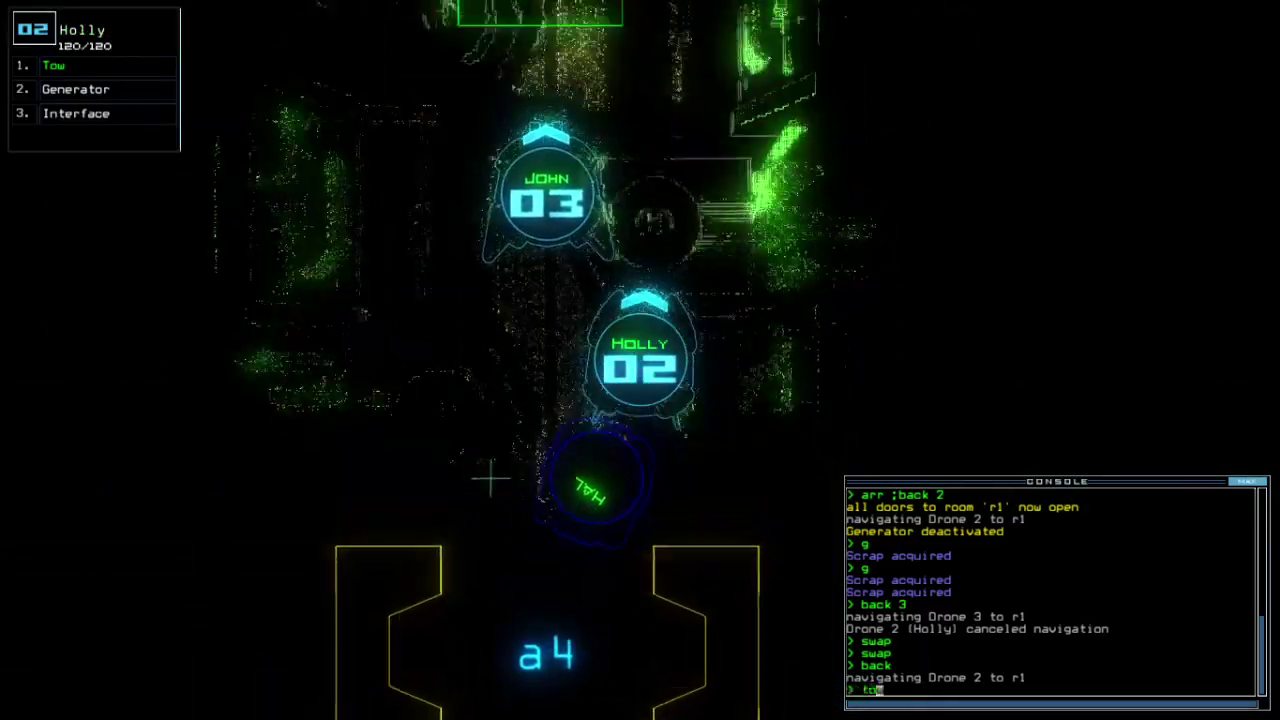
text(ow)
key(Return)
key(Right)
key(Tab)
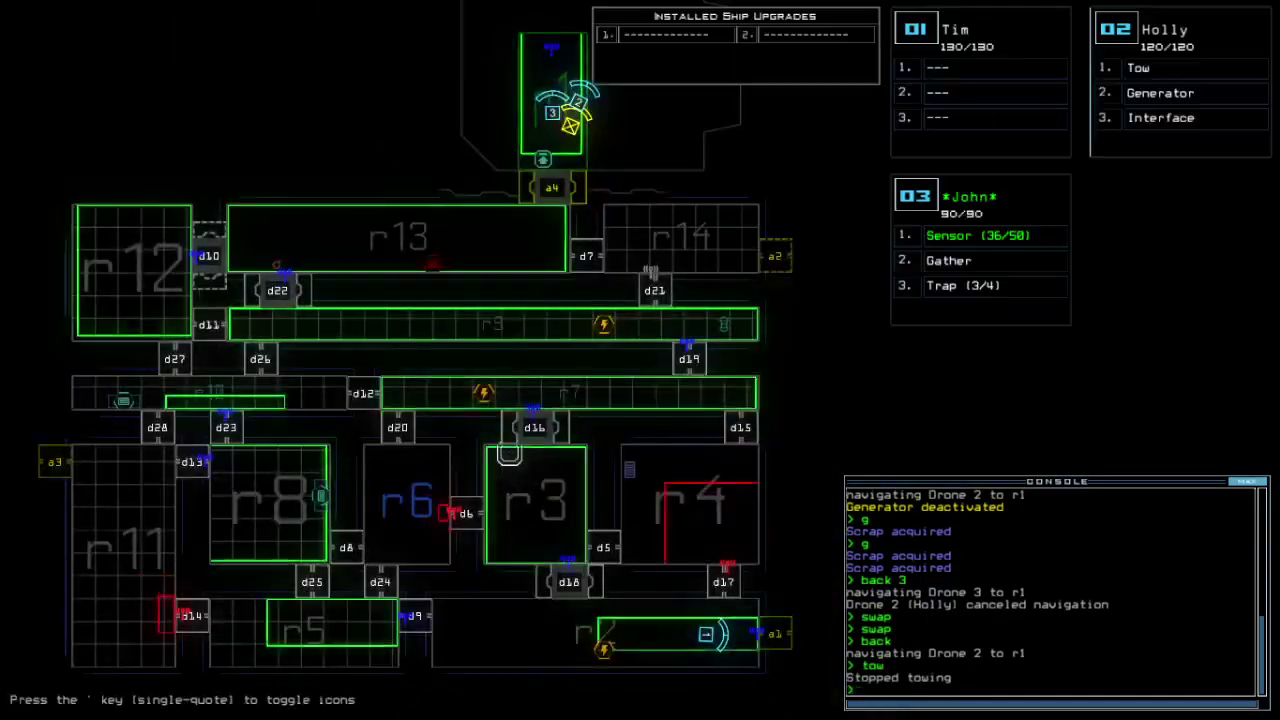
text(d ad a1)
Step: Redock the ship at airlock a1 and open all doors to r1
key(Return)
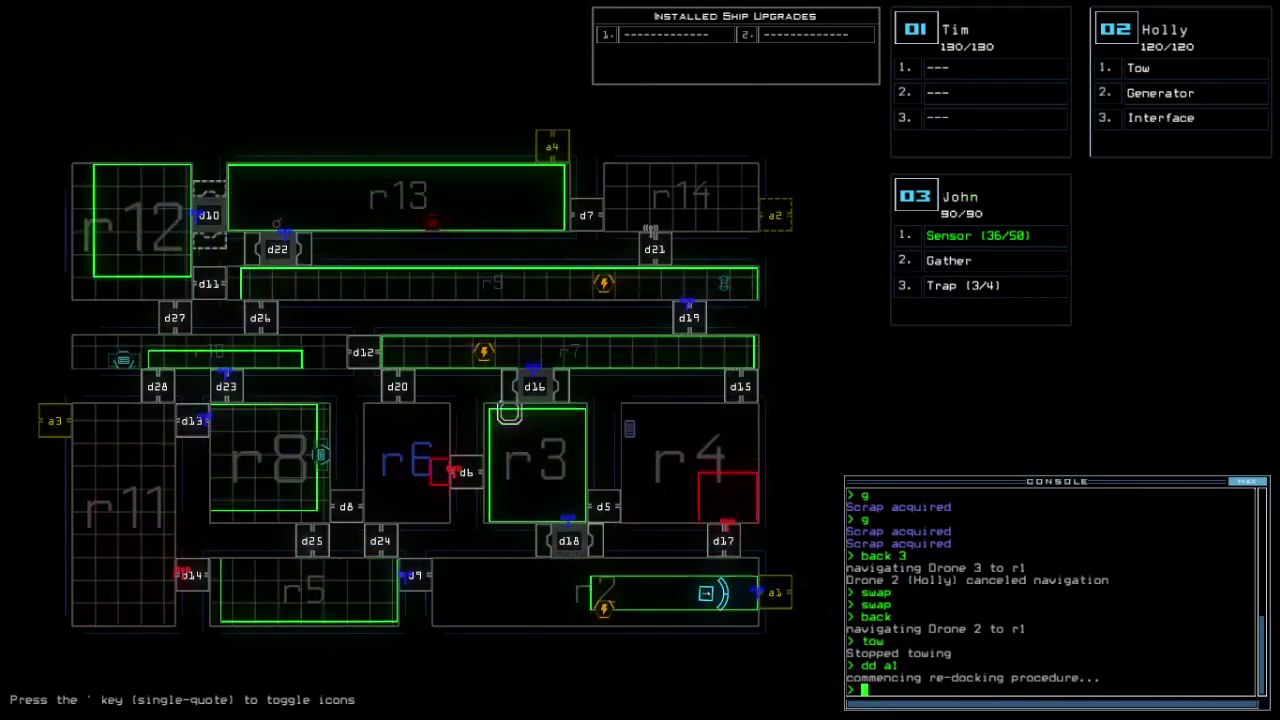
text(arr)
key(Return)
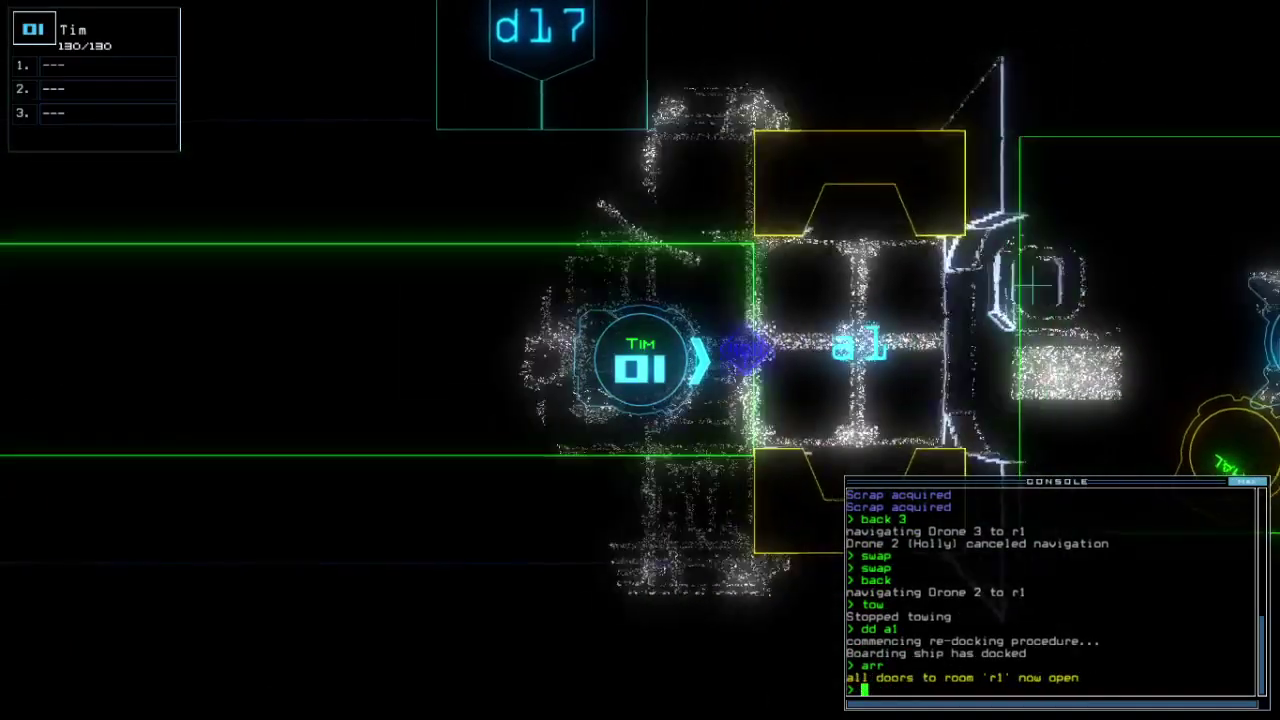
key(Tab)
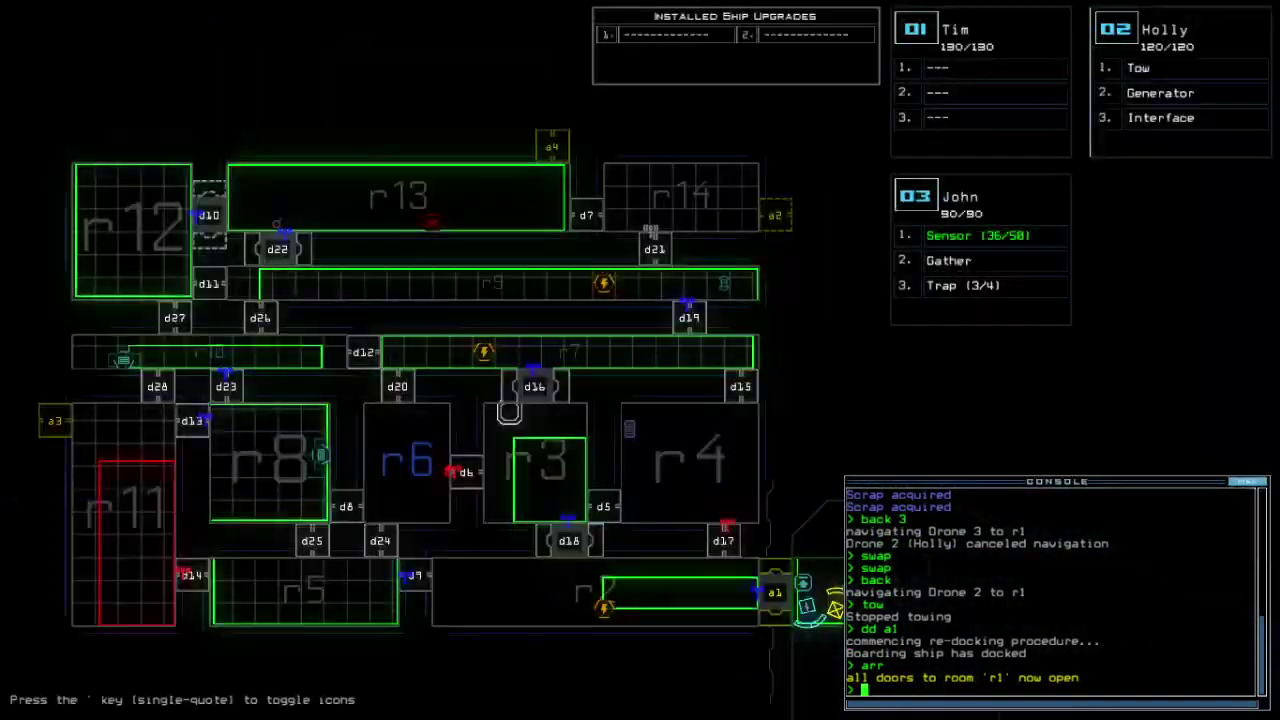
text(swap)
Step: Move Stealth into drone 1's first slot and leave the derelict, scoring 1065
key(Return)
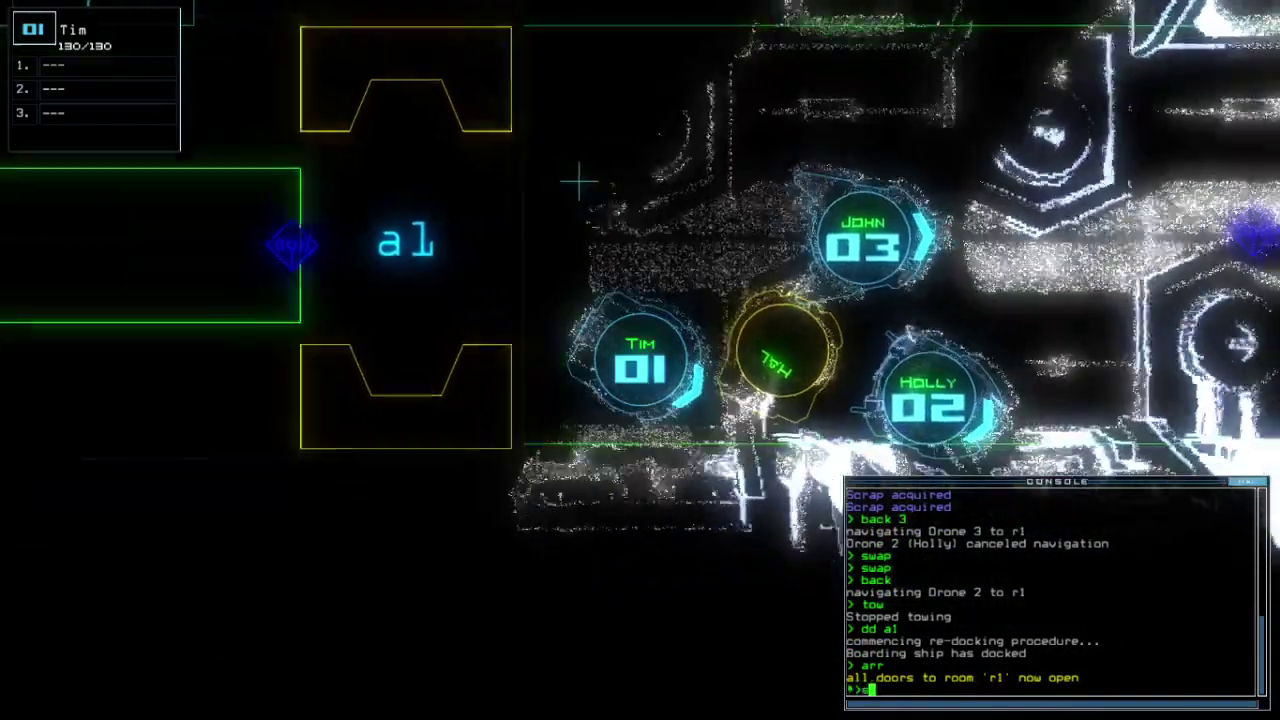
key(Return)
key(Escape)
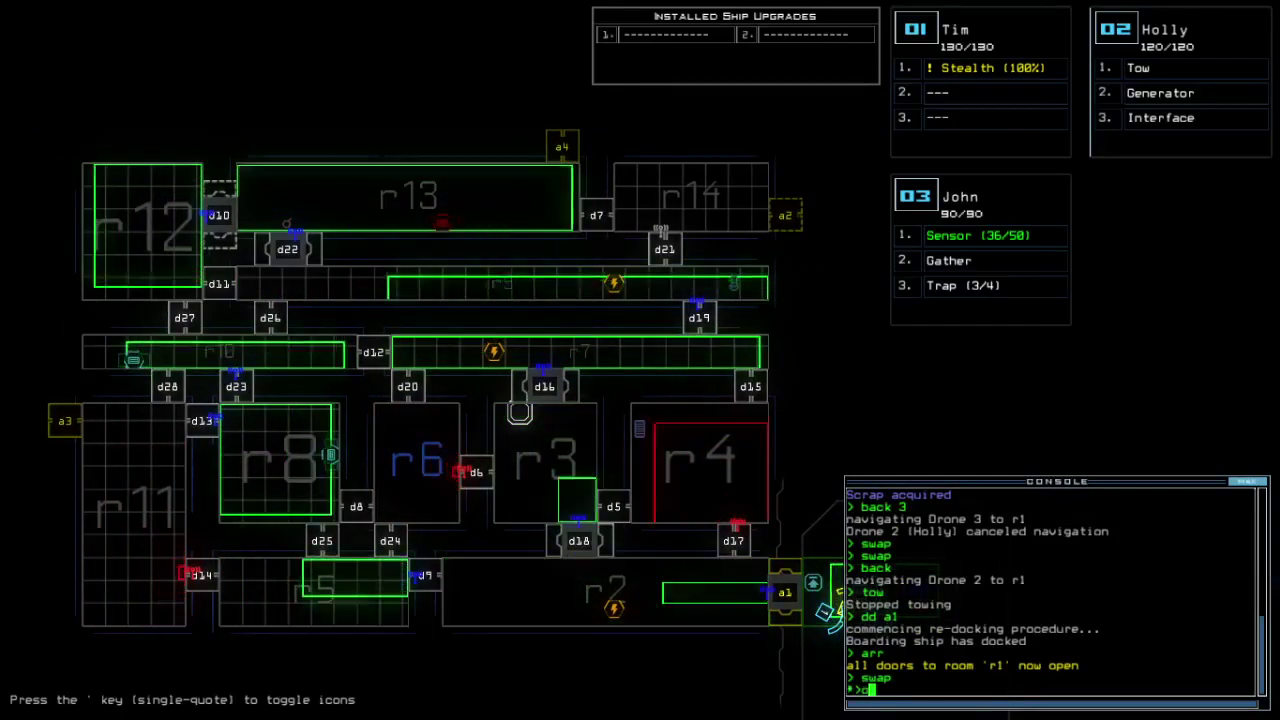
text(ou)
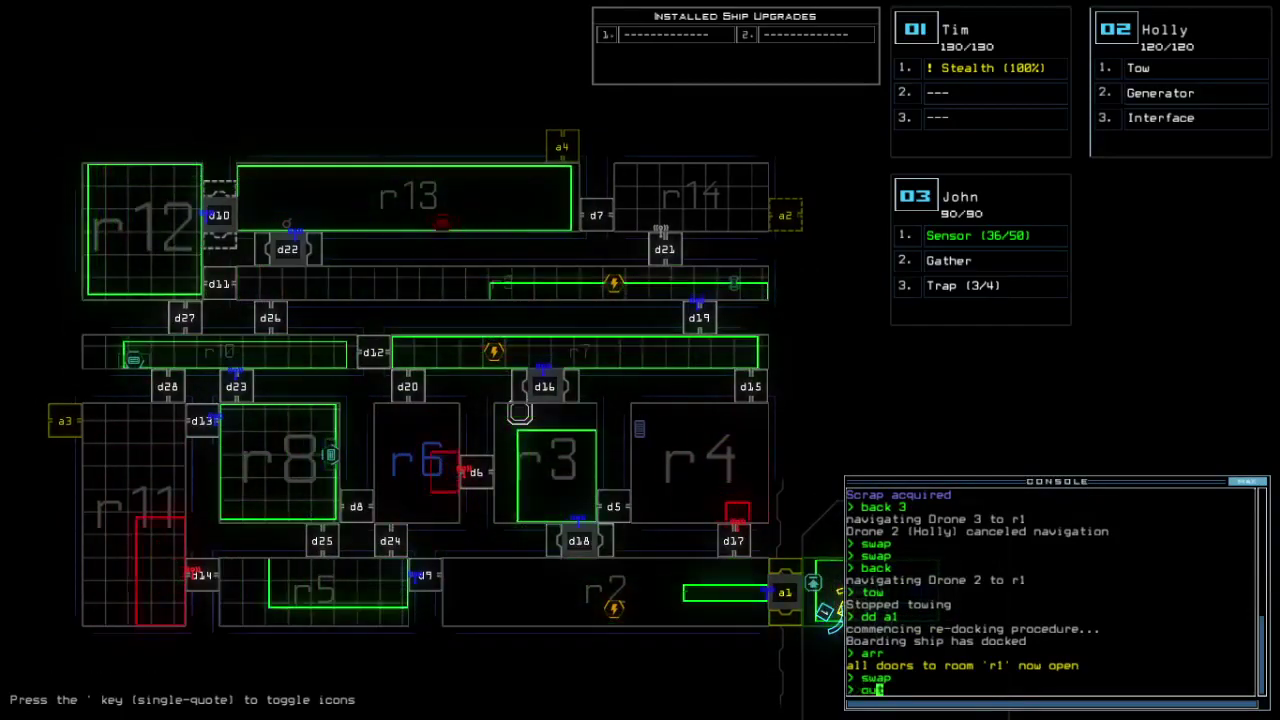
text(t)
key(Return)
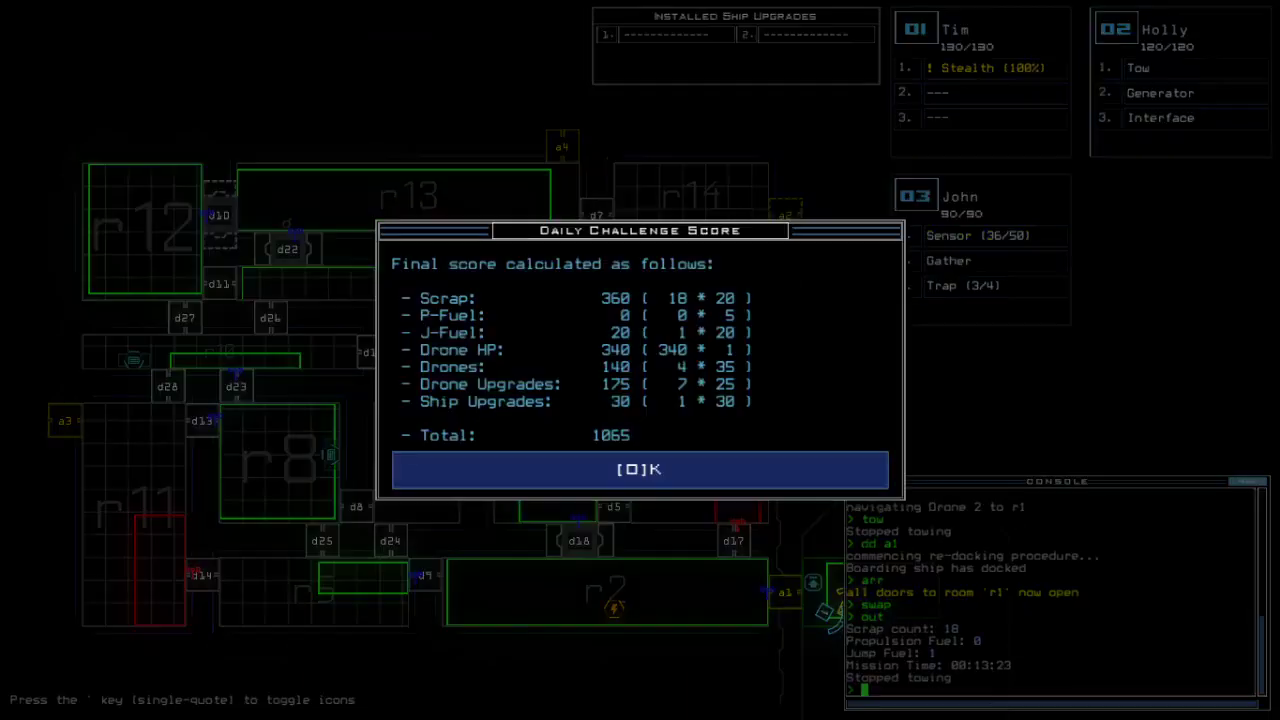
Step: Dismiss the 1065-point score dialog and show the Daily Leaderboard
key(o)
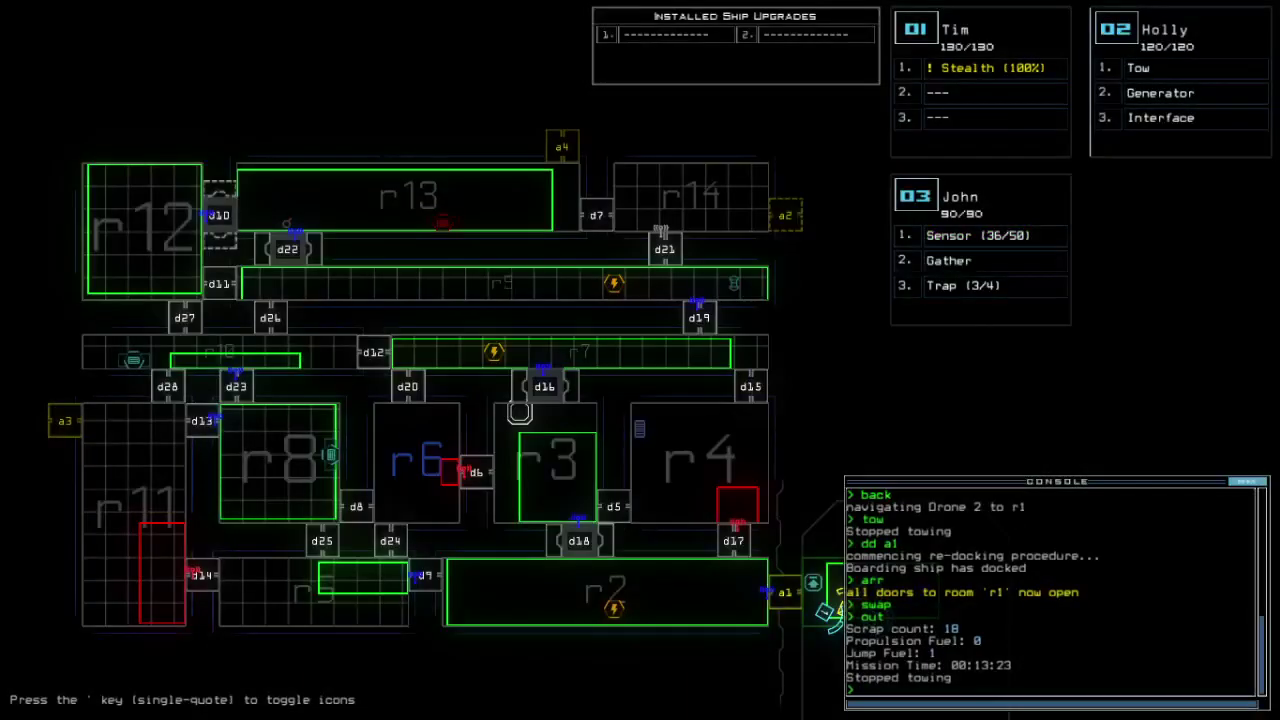